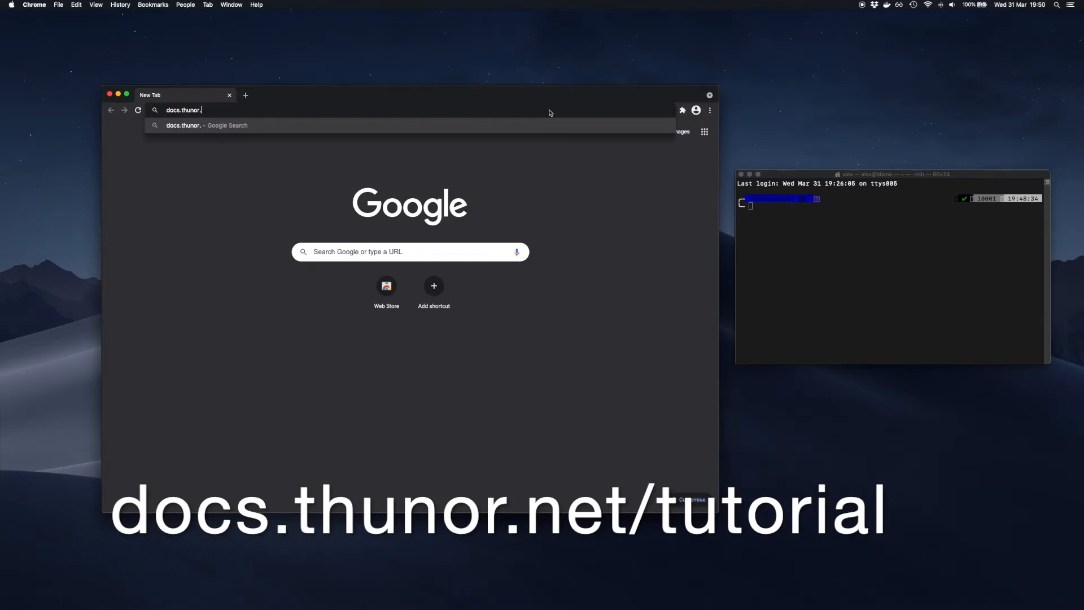
Open the Thunor Web tutorial at docs.thunor.net/tutorial and skim its overview and system requirements
{"action": "key", "text": "Return"}
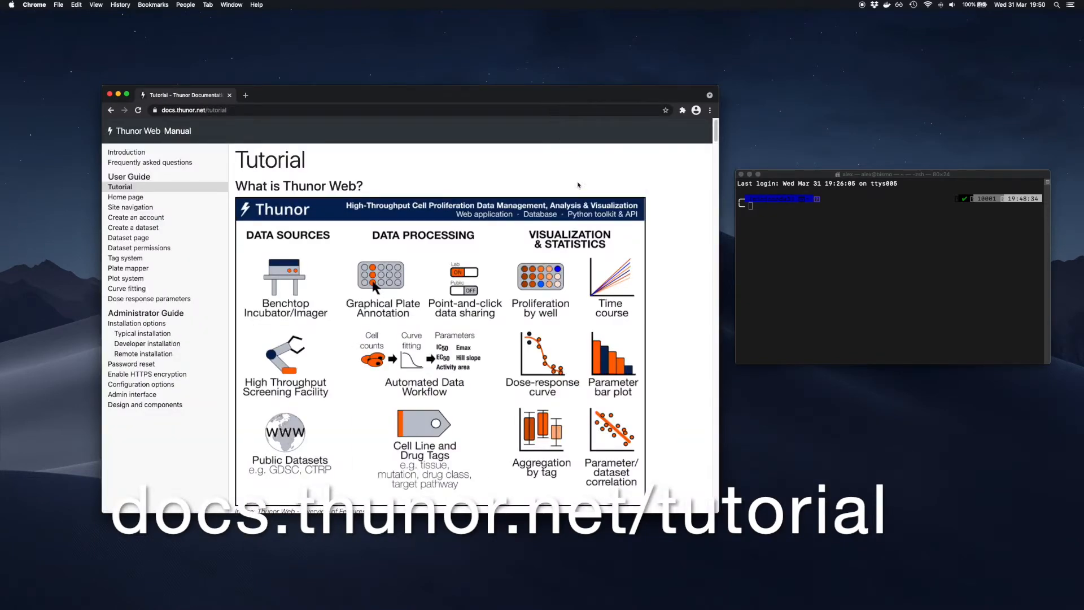
{"action": "scroll", "coordinate": [461, 210], "scroll_direction": "down", "scroll_amount": 5}
{"action": "scroll", "coordinate": [461, 210], "scroll_direction": "down", "scroll_amount": 6}
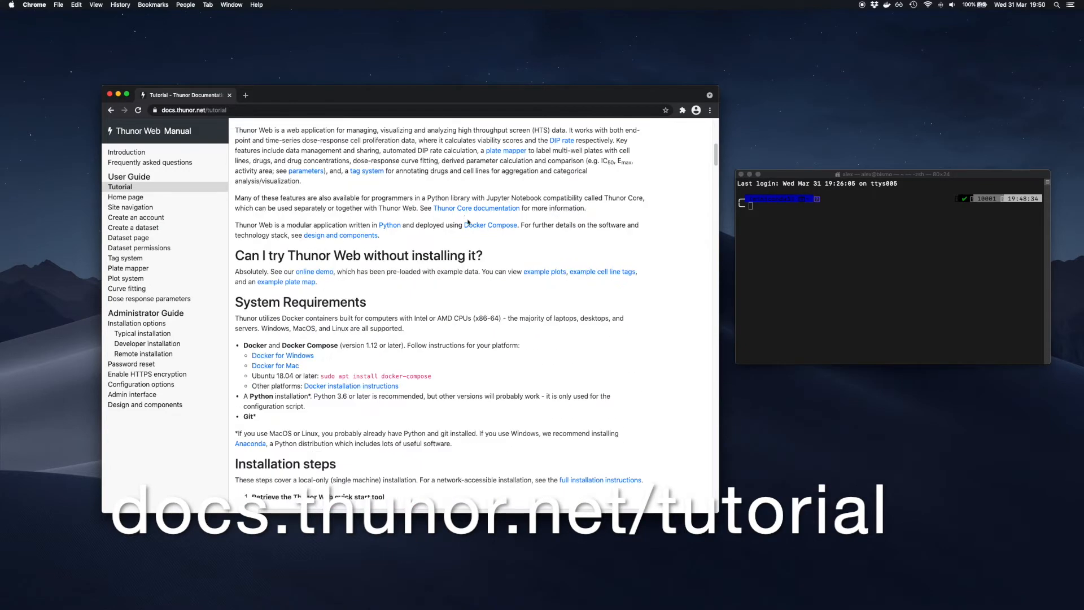
{"action": "scroll", "coordinate": [457, 217], "scroll_direction": "up", "scroll_amount": 9}
{"action": "scroll", "coordinate": [457, 217], "scroll_direction": "up", "scroll_amount": 2}
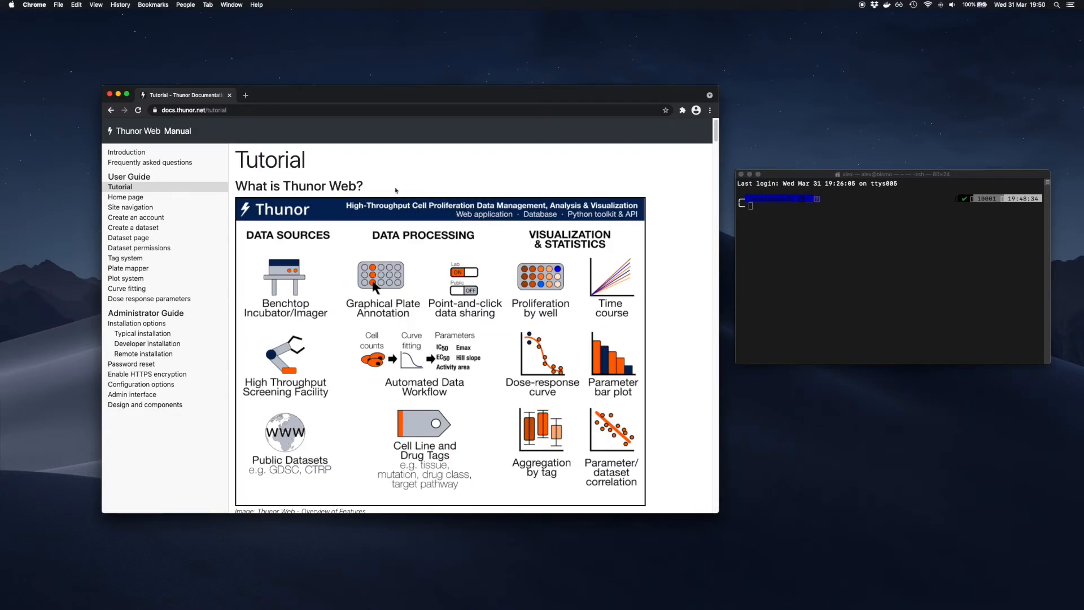
Open the Thunor demo server at demo.thunor.net in a new browser tab
{"action": "left_click", "coordinate": [245, 95]}
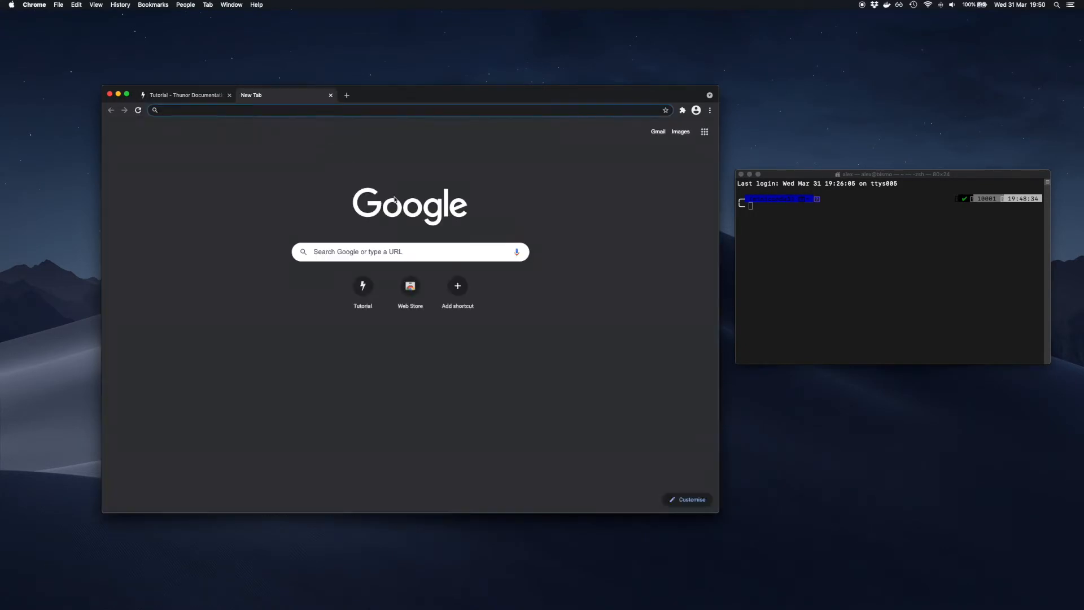
{"action": "type", "text": "demo.thunor.net"}
{"action": "key", "text": "Return"}
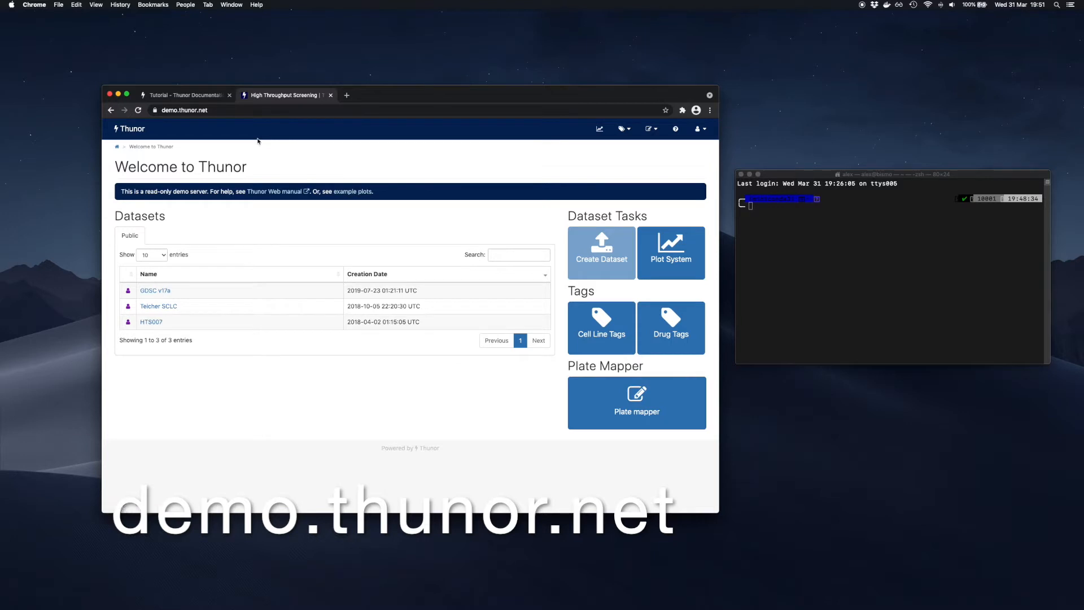
Return to the Thunor tutorial and read the Docker entries under System Requirements
{"action": "left_click", "coordinate": [195, 96]}
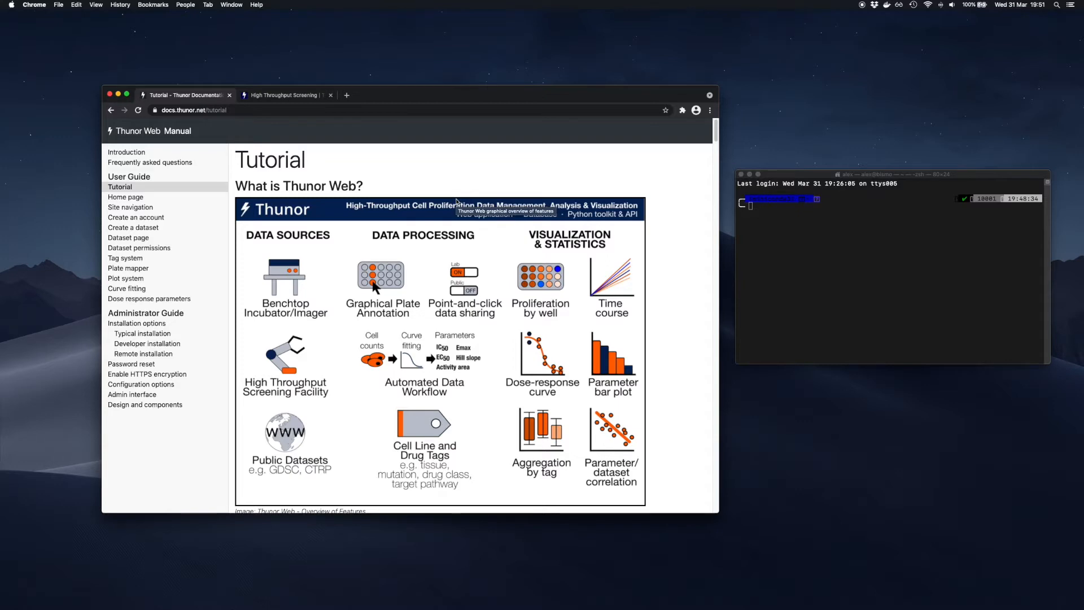
{"action": "scroll", "coordinate": [456, 200], "scroll_direction": "down", "scroll_amount": 10}
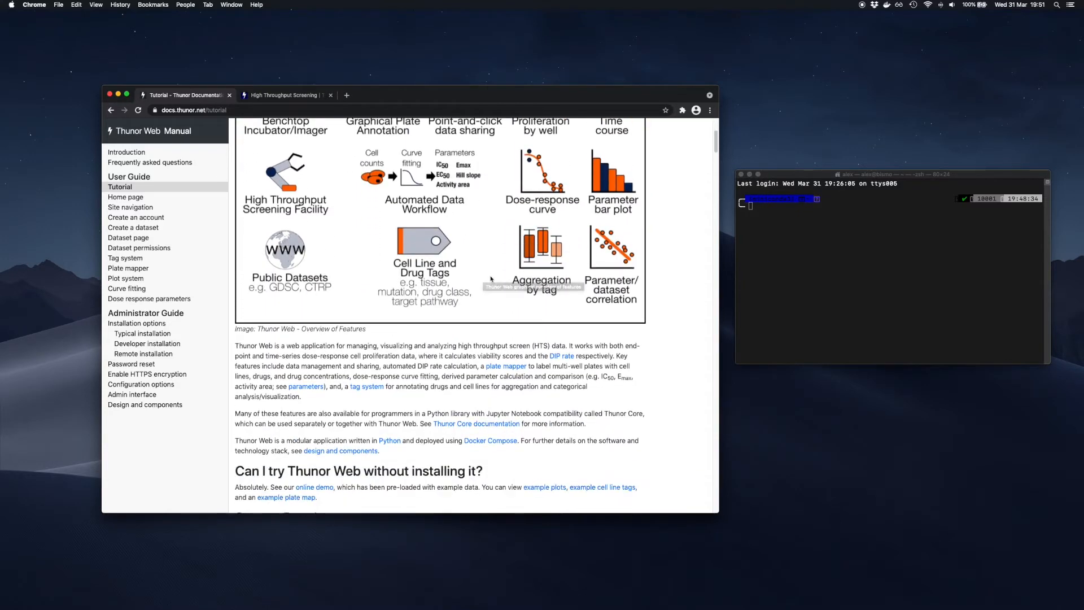
{"action": "scroll", "coordinate": [483, 281], "scroll_direction": "down", "scroll_amount": 6}
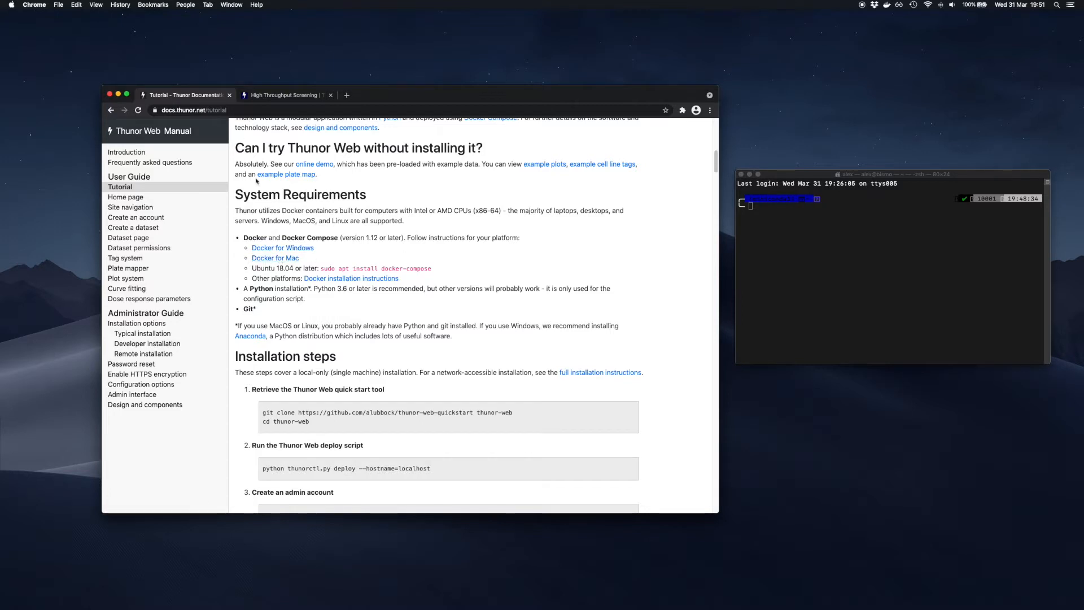
{"action": "left_click_drag", "start_coordinate": [253, 269], "coordinate": [447, 274]}
{"action": "left_click", "coordinate": [447, 276]}
Open the tutorial's Docker for Mac link in a new tab and skim the user manual
{"action": "left_click", "coordinate": [294, 259], "text": "super"}
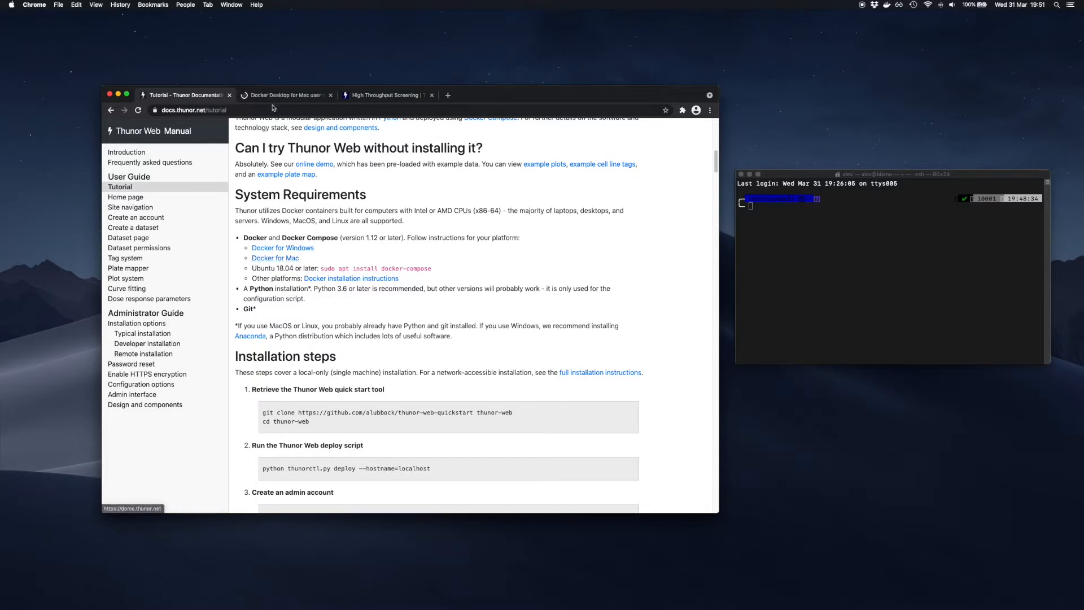
{"action": "left_click", "coordinate": [276, 95]}
{"action": "scroll", "coordinate": [454, 273], "scroll_direction": "down", "scroll_amount": 3}
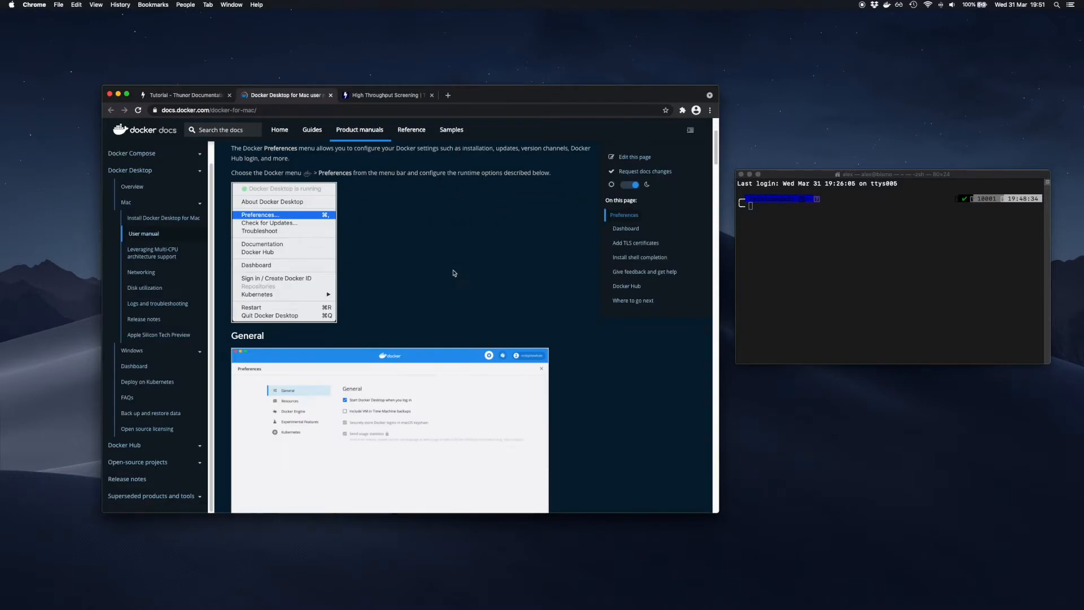
{"action": "scroll", "coordinate": [455, 273], "scroll_direction": "down", "scroll_amount": 5}
{"action": "scroll", "coordinate": [452, 270], "scroll_direction": "up", "scroll_amount": 10}
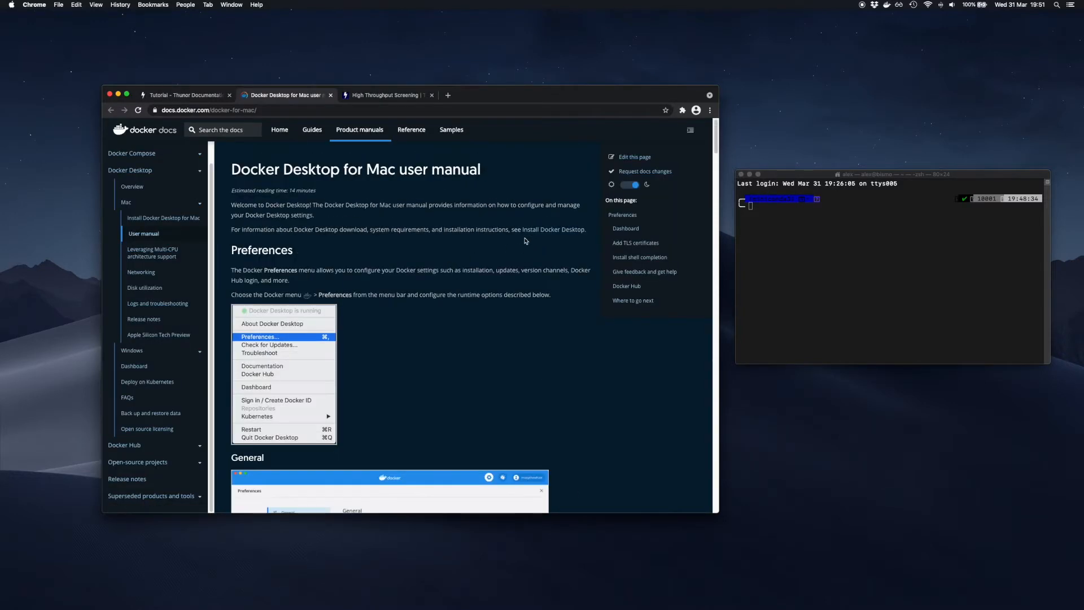
Follow the Install Docker Desktop links to the Docker Hub download page for Mac, and close that tab
{"action": "left_click", "coordinate": [529, 230]}
{"action": "left_click", "coordinate": [293, 237]}
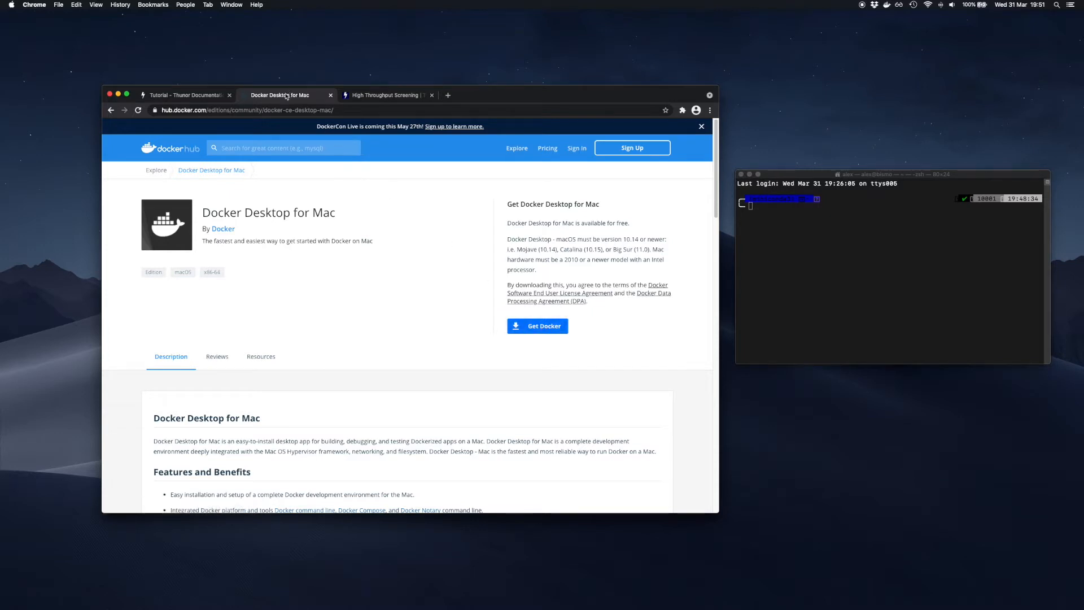
{"action": "key", "text": "super+w"}
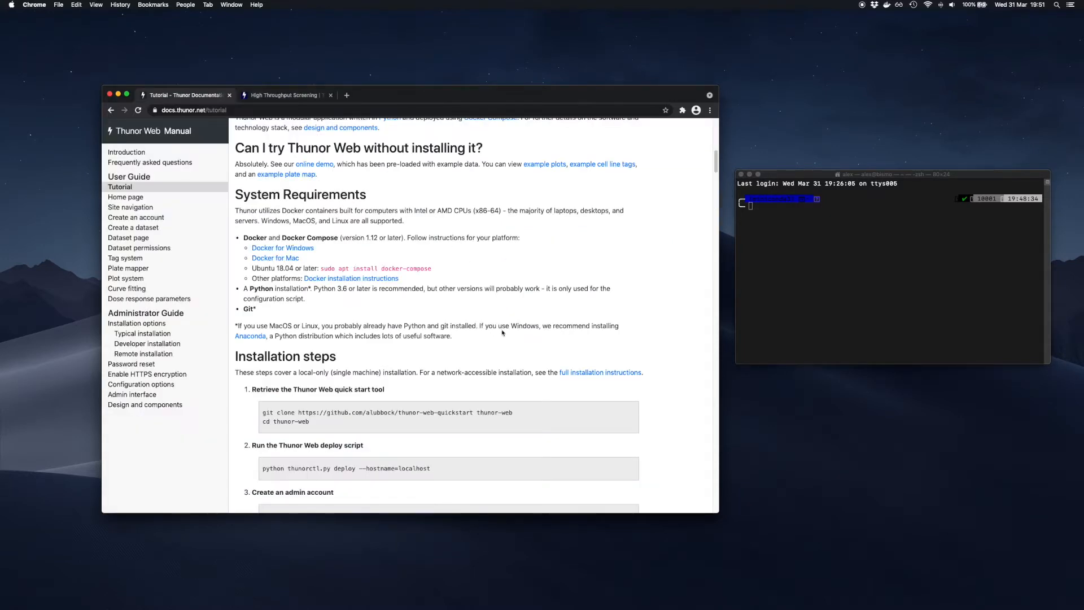
Check whether Docker Desktop is running from its system status menu, and dismiss the menu
{"action": "left_click", "coordinate": [886, 6]}
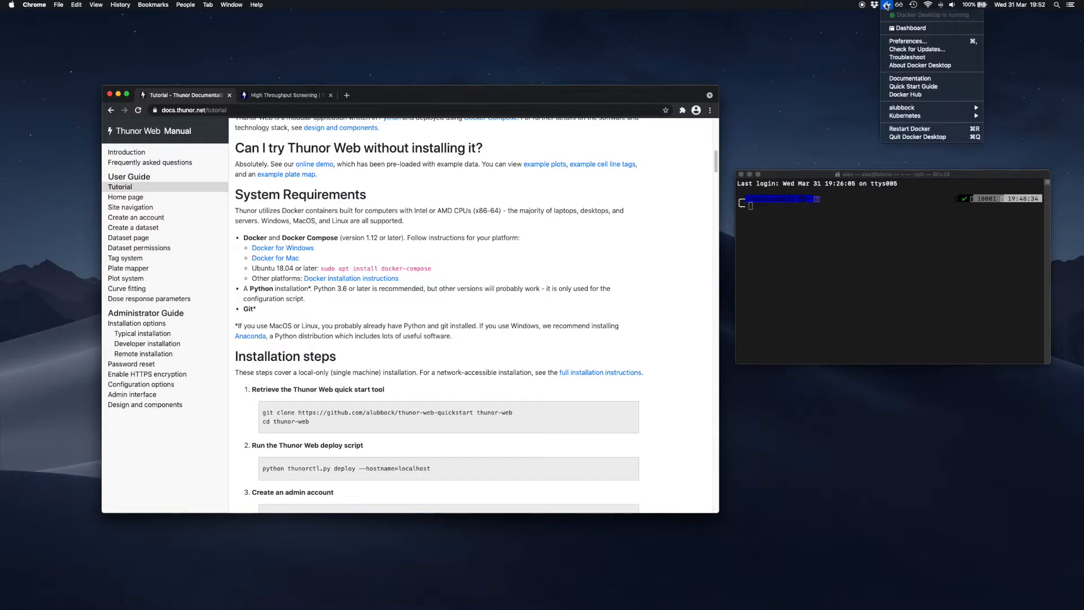
{"action": "left_click", "coordinate": [887, 5]}
{"action": "left_click", "coordinate": [891, 6]}
{"action": "left_click", "coordinate": [677, 143]}
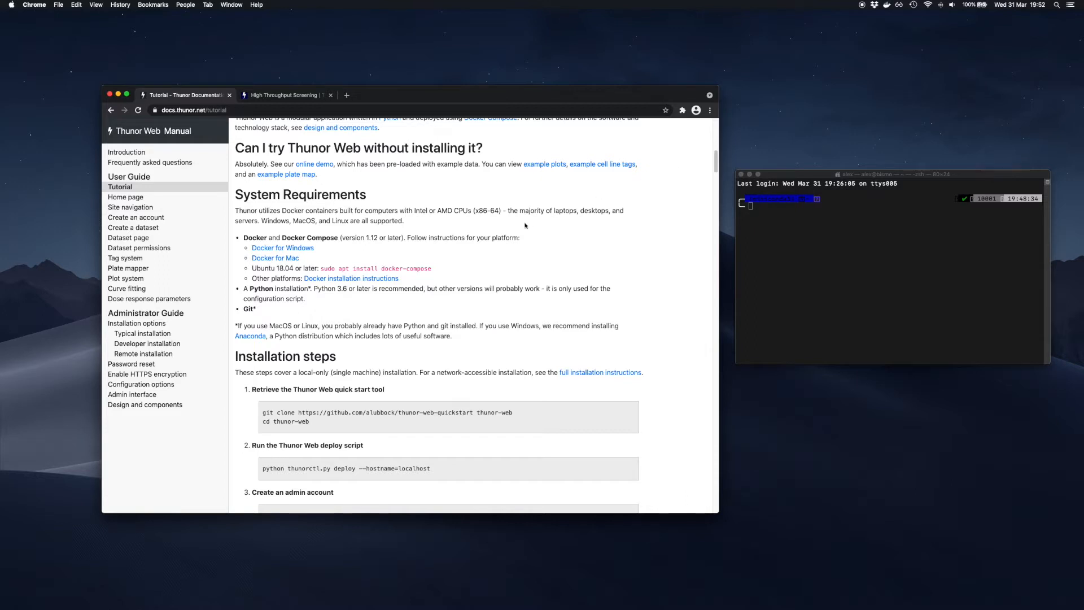
Review the Python and Git requirements, look over the linked Anaconda Individual Edition page in a new tab, and close it
{"action": "scroll", "coordinate": [510, 226], "scroll_direction": "down", "scroll_amount": 1}
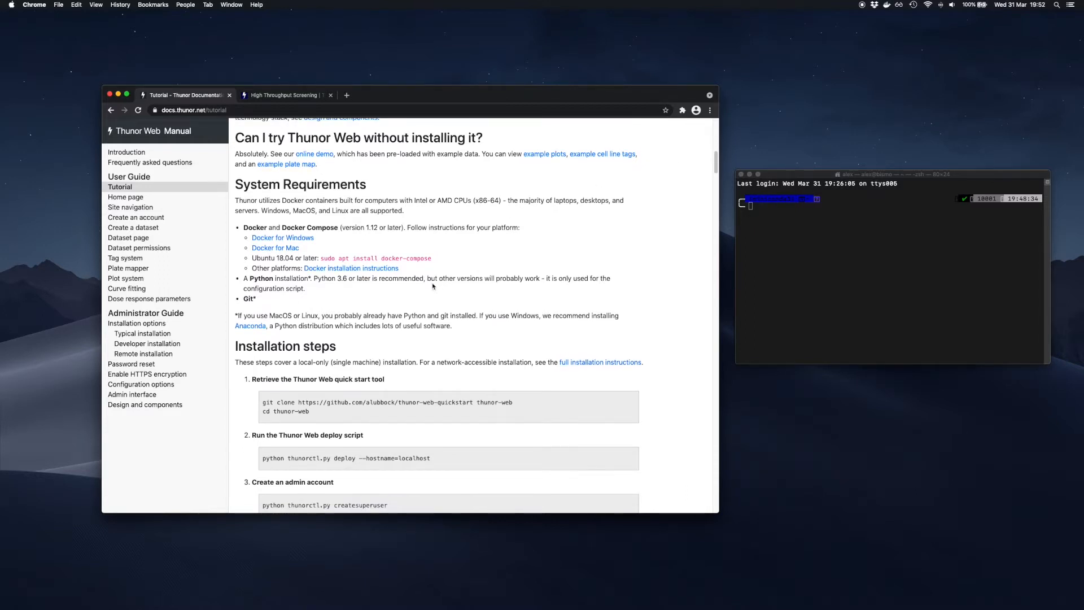
{"action": "scroll", "coordinate": [401, 289], "scroll_direction": "down", "scroll_amount": 1}
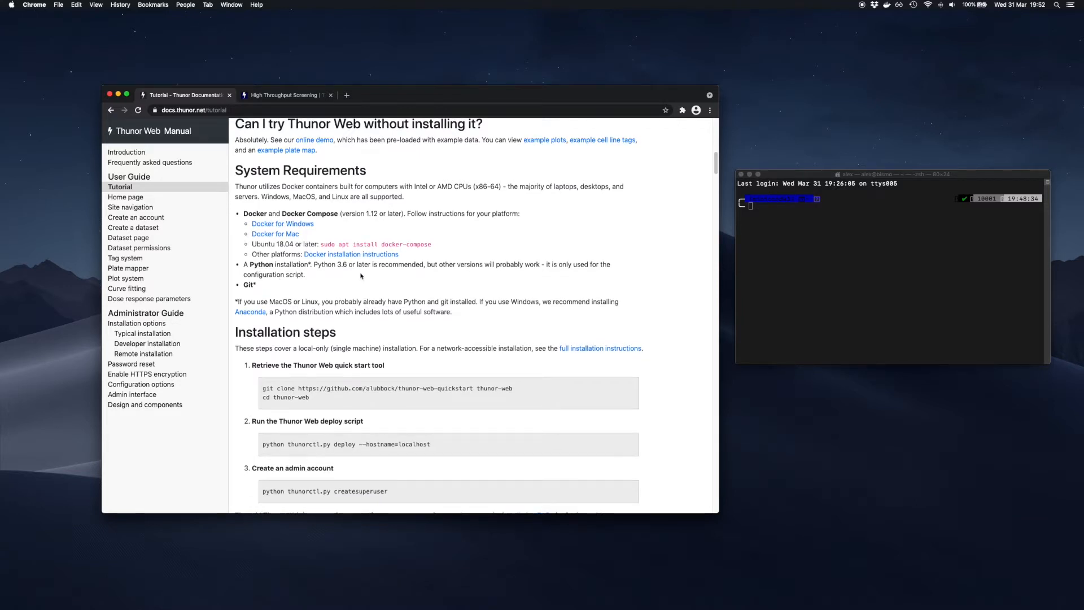
{"action": "scroll", "coordinate": [372, 271], "scroll_direction": "down", "scroll_amount": 1}
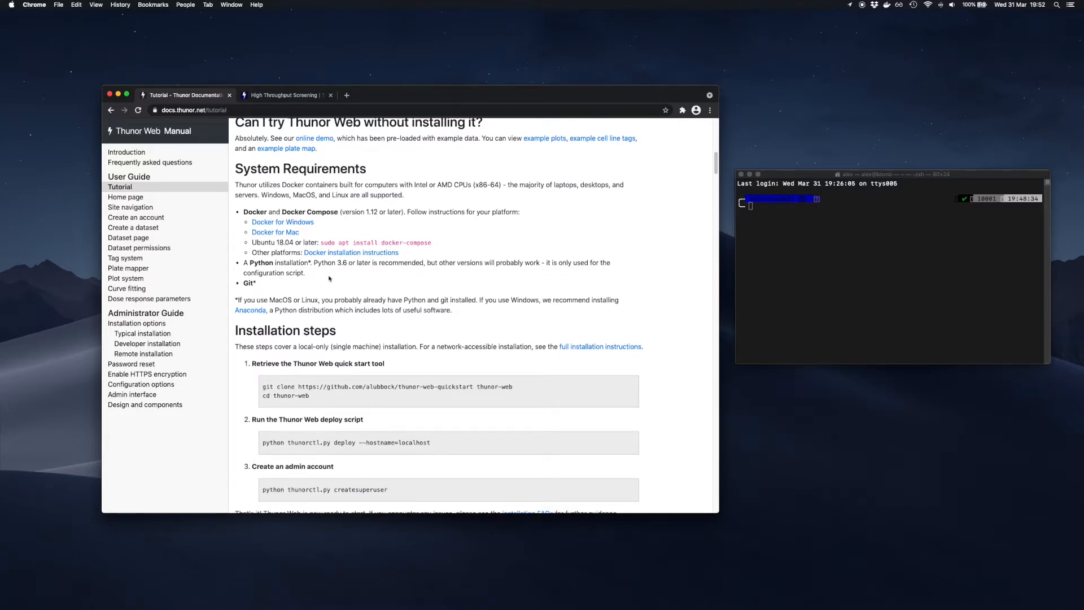
{"action": "scroll", "coordinate": [299, 287], "scroll_direction": "down", "scroll_amount": 2}
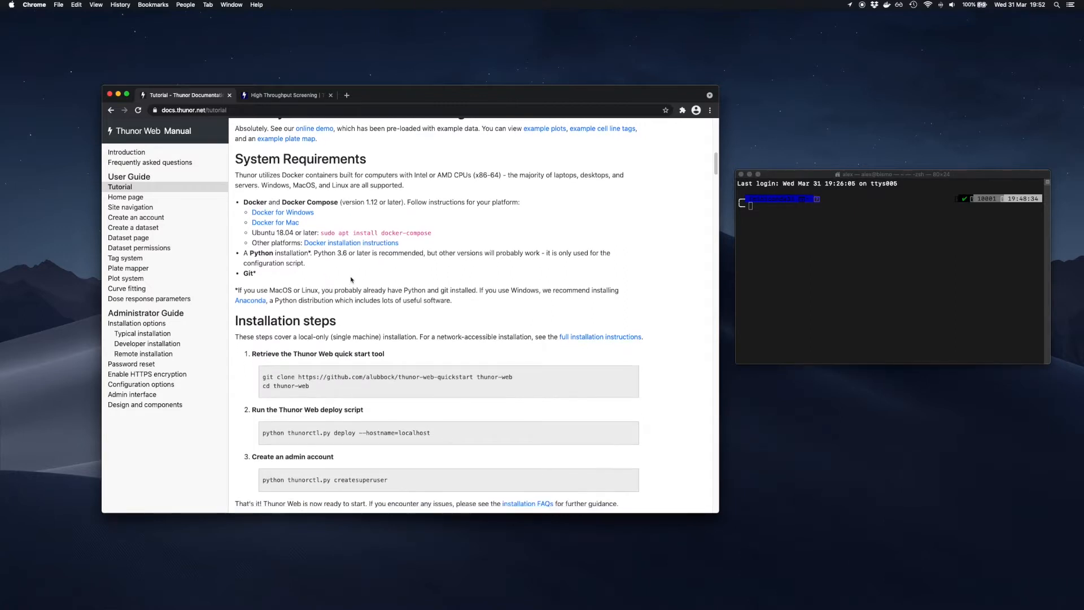
{"action": "scroll", "coordinate": [349, 273], "scroll_direction": "down", "scroll_amount": 1}
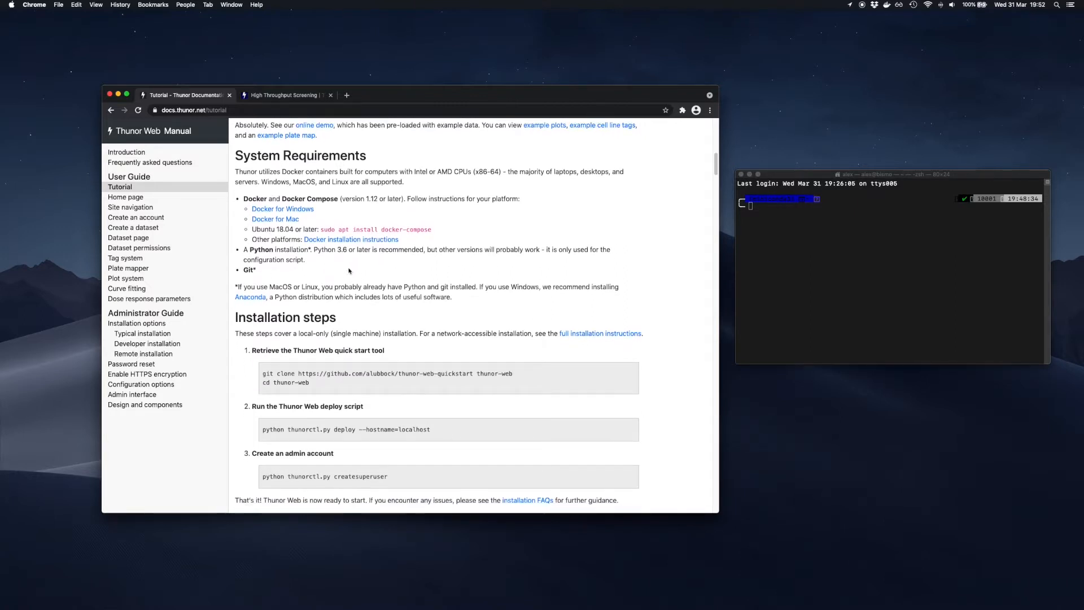
{"action": "left_click", "coordinate": [256, 303], "text": "super"}
{"action": "key", "text": "ctrl+Tab"}
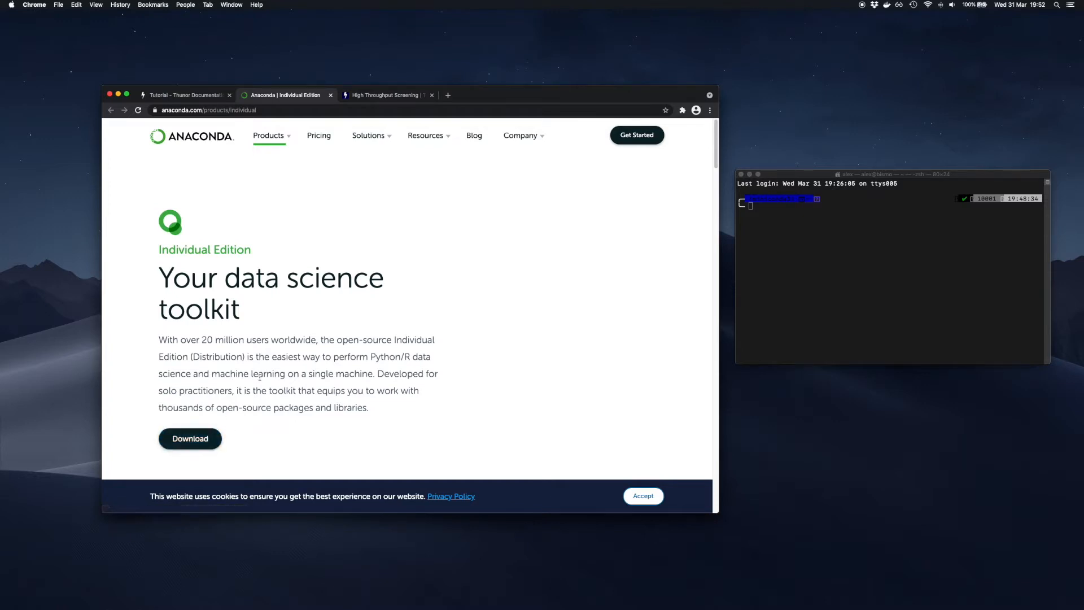
{"action": "scroll", "coordinate": [226, 373], "scroll_direction": "down", "scroll_amount": 3}
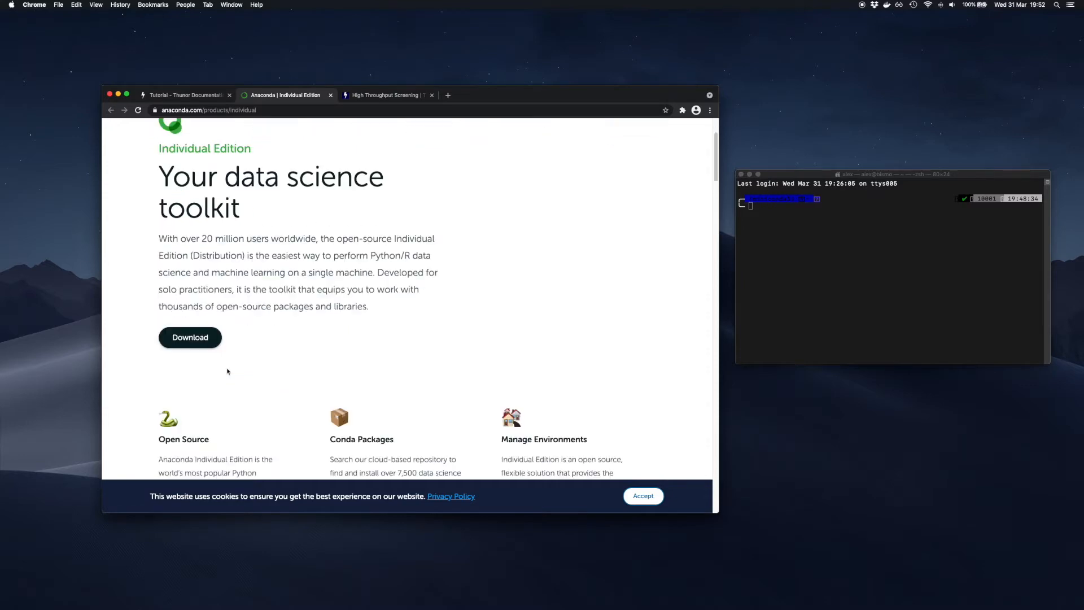
{"action": "scroll", "coordinate": [221, 323], "scroll_direction": "up", "scroll_amount": 3}
{"action": "scroll", "coordinate": [282, 310], "scroll_direction": "down", "scroll_amount": 5}
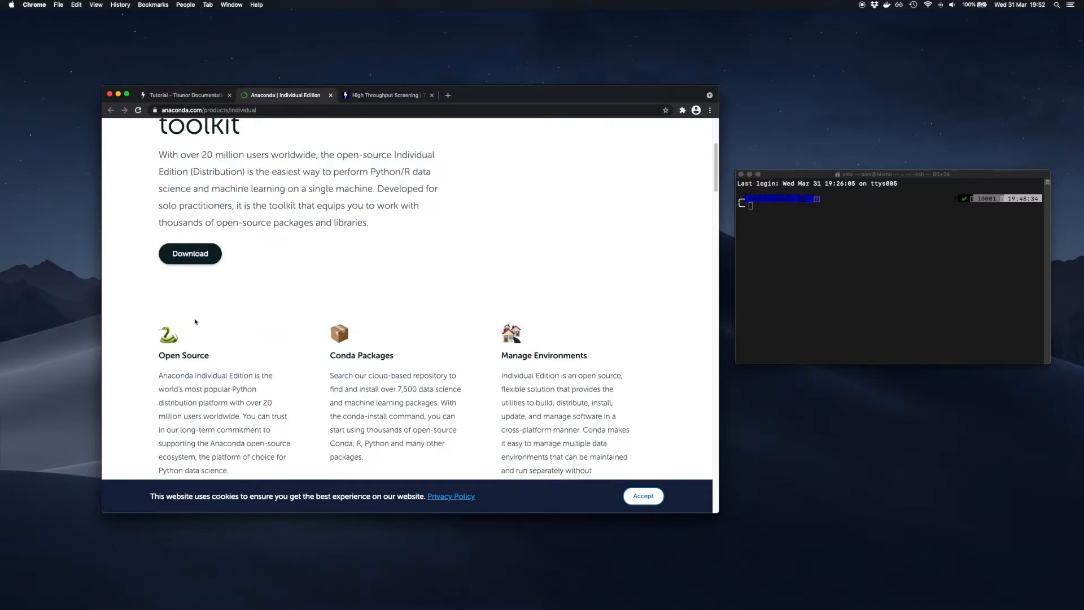
{"action": "scroll", "coordinate": [311, 282], "scroll_direction": "up", "scroll_amount": 5}
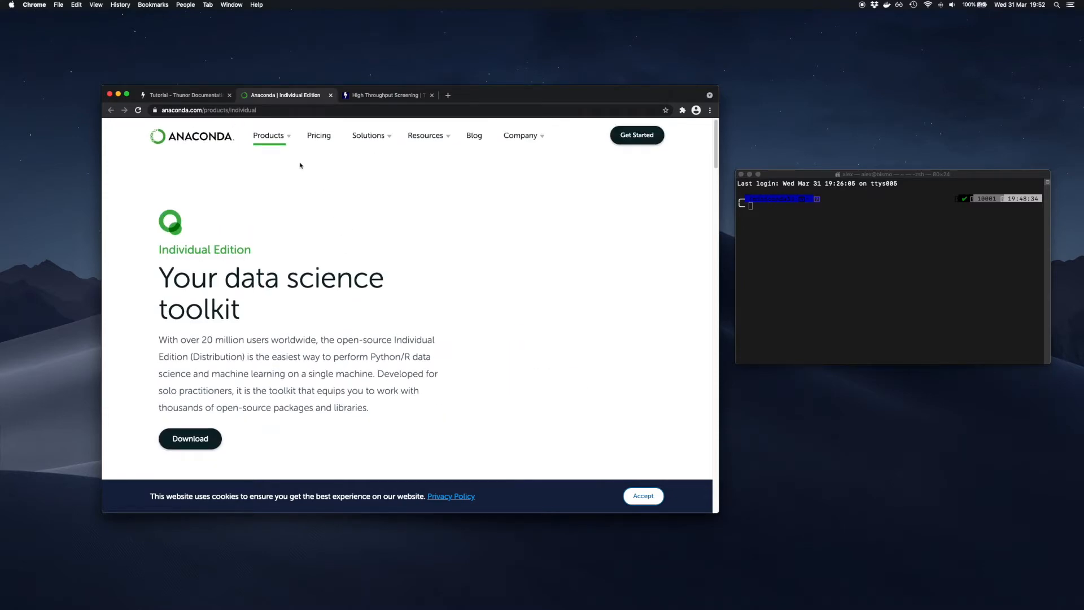
{"action": "key", "text": "super+w"}
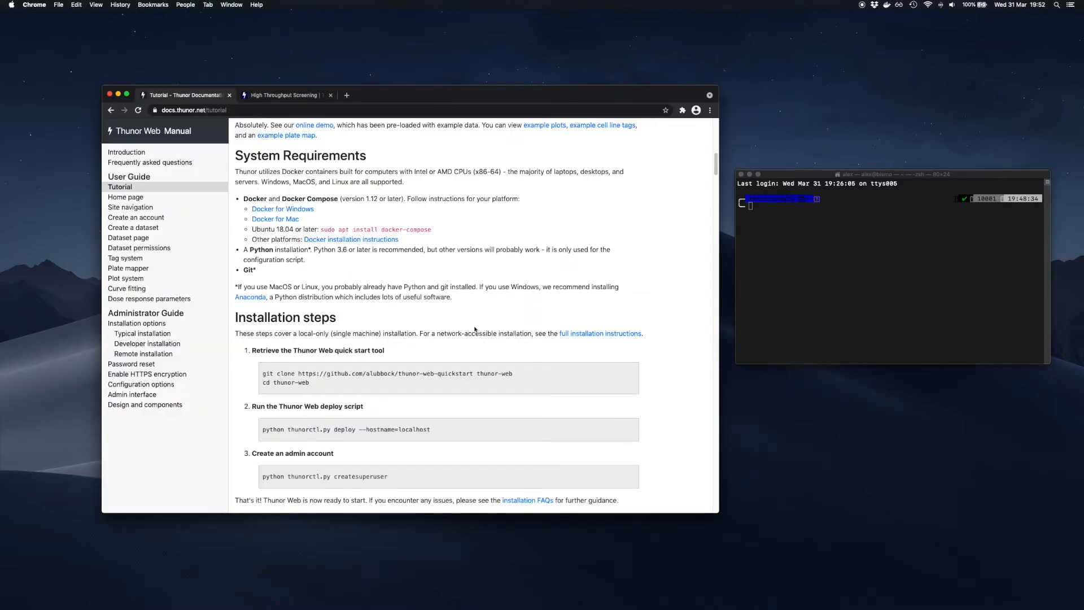
In Terminal, run the tutorial's git clone command for the Thunor Web quick start tool and change into the thunor-web directory
{"action": "scroll", "coordinate": [474, 329], "scroll_direction": "down", "scroll_amount": 5}
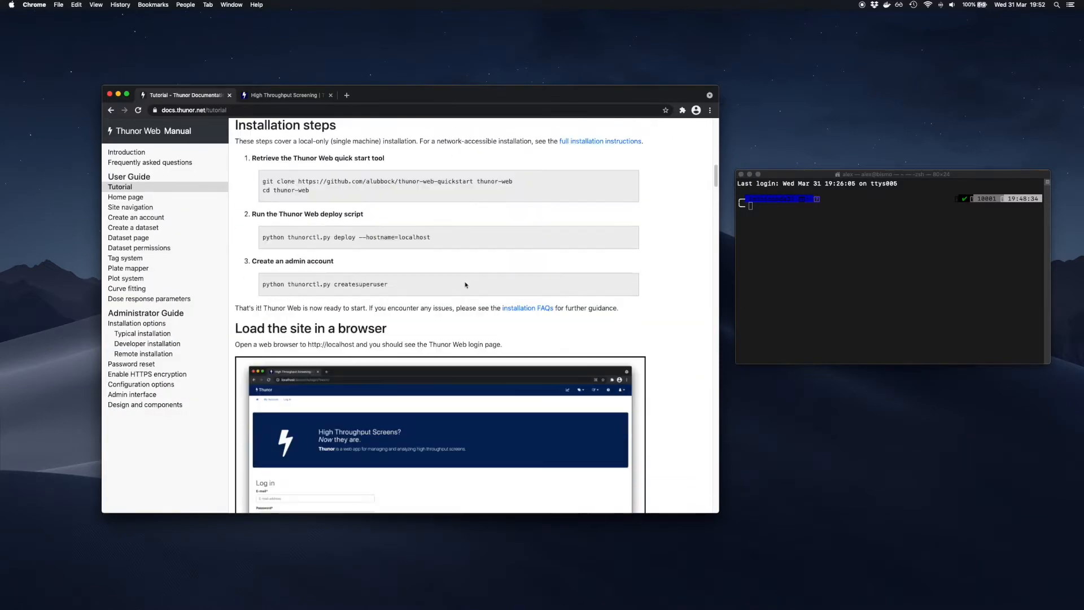
{"action": "scroll", "coordinate": [466, 285], "scroll_direction": "up", "scroll_amount": 1}
{"action": "scroll", "coordinate": [496, 268], "scroll_direction": "down", "scroll_amount": 1}
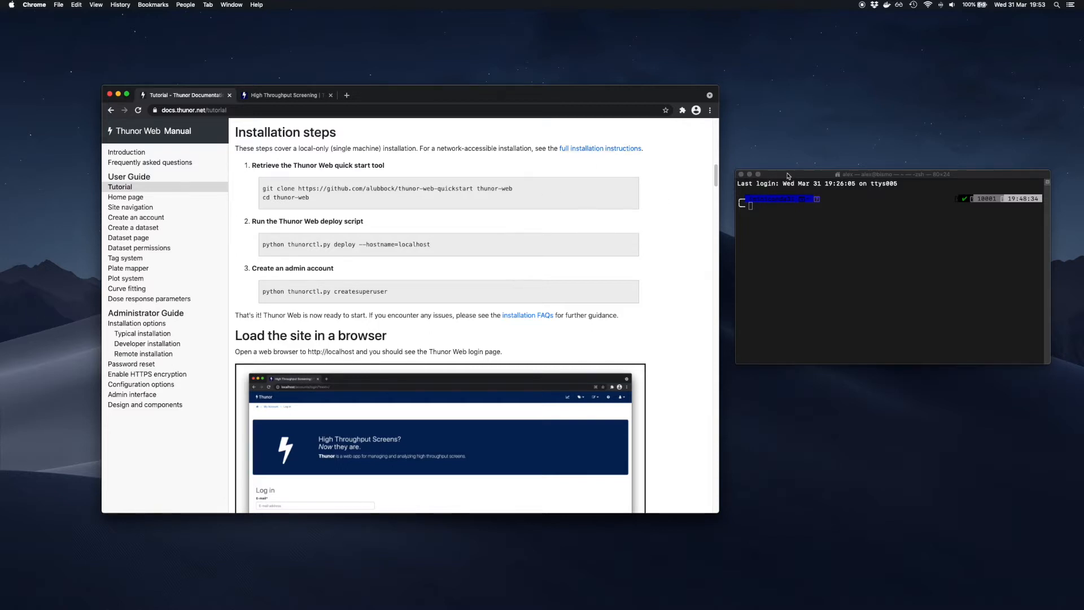
{"action": "left_click_drag", "start_coordinate": [789, 177], "coordinate": [786, 176]}
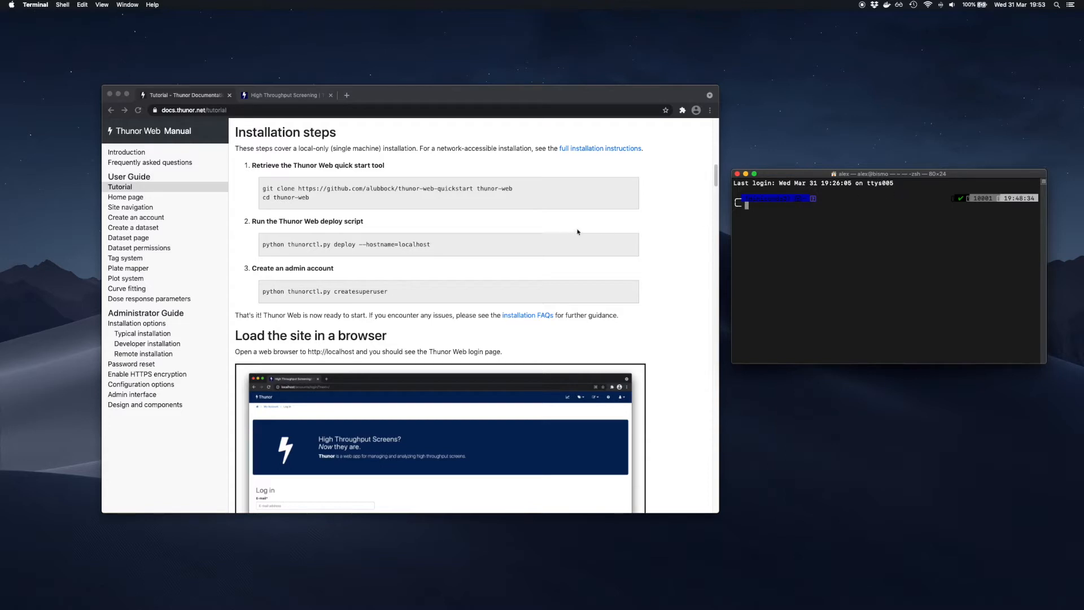
{"action": "left_click", "coordinate": [533, 190]}
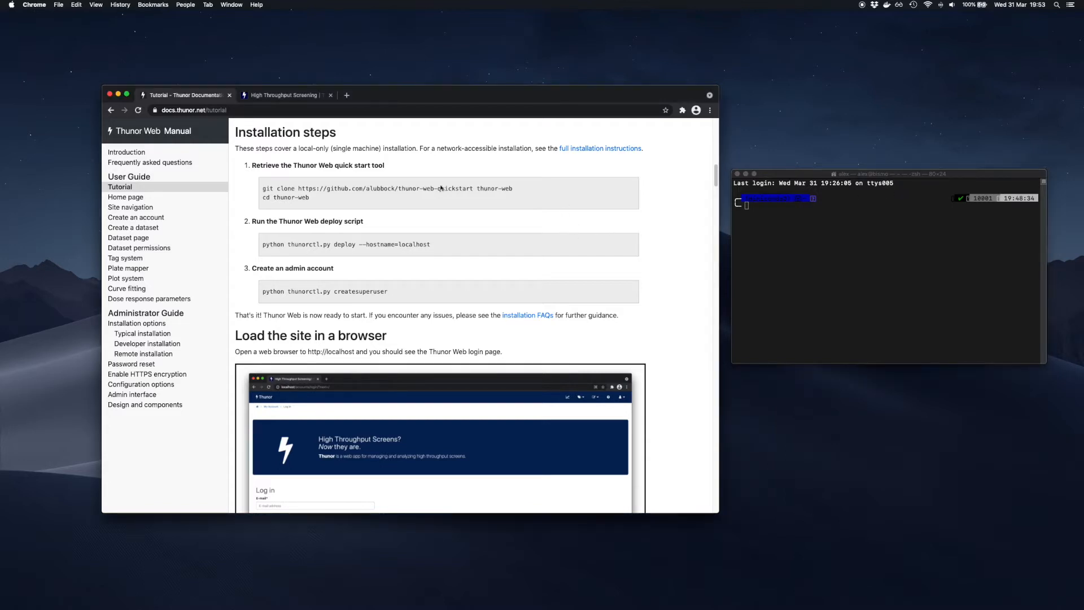
{"action": "triple_click", "coordinate": [281, 188]}
{"action": "key", "text": "super+c"}
{"action": "left_click", "coordinate": [829, 246]}
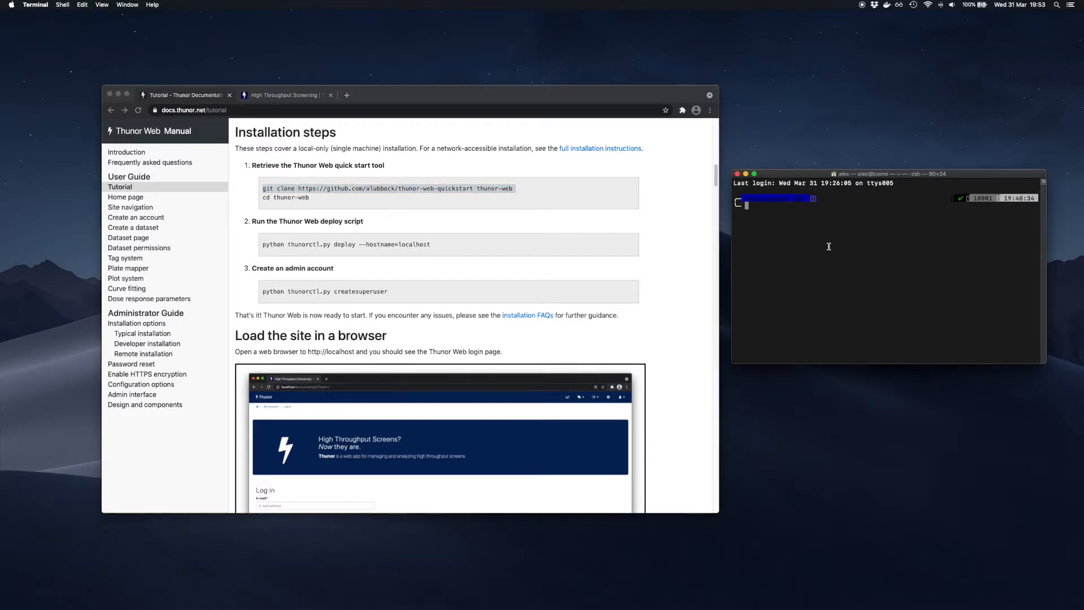
{"action": "key", "text": "super+v"}
{"action": "key", "text": "Return"}
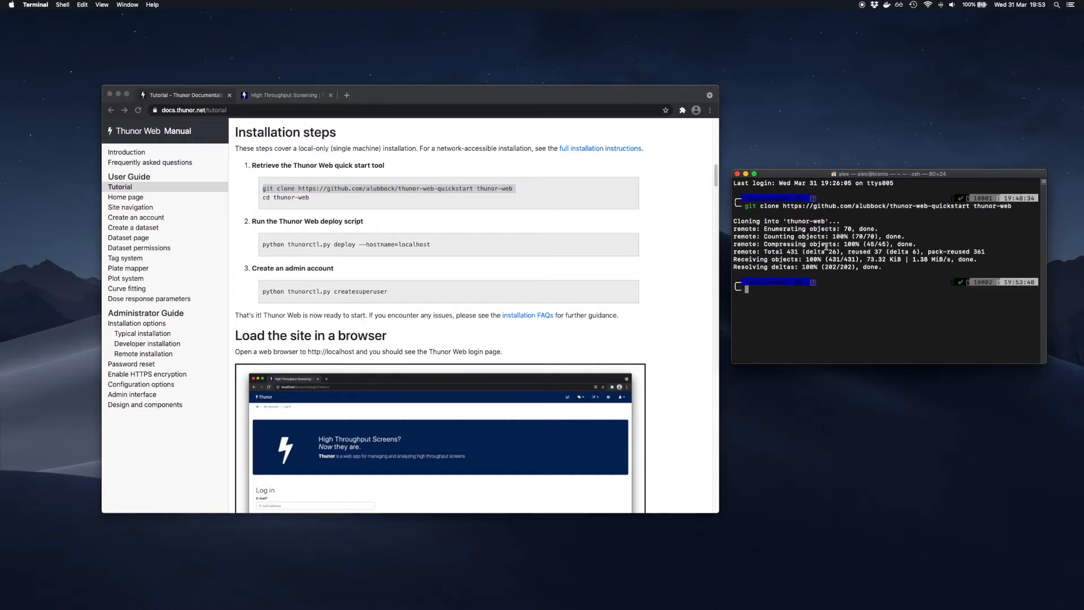
{"action": "type", "text": "cd thunor-web"}
{"action": "key", "text": "Return"}
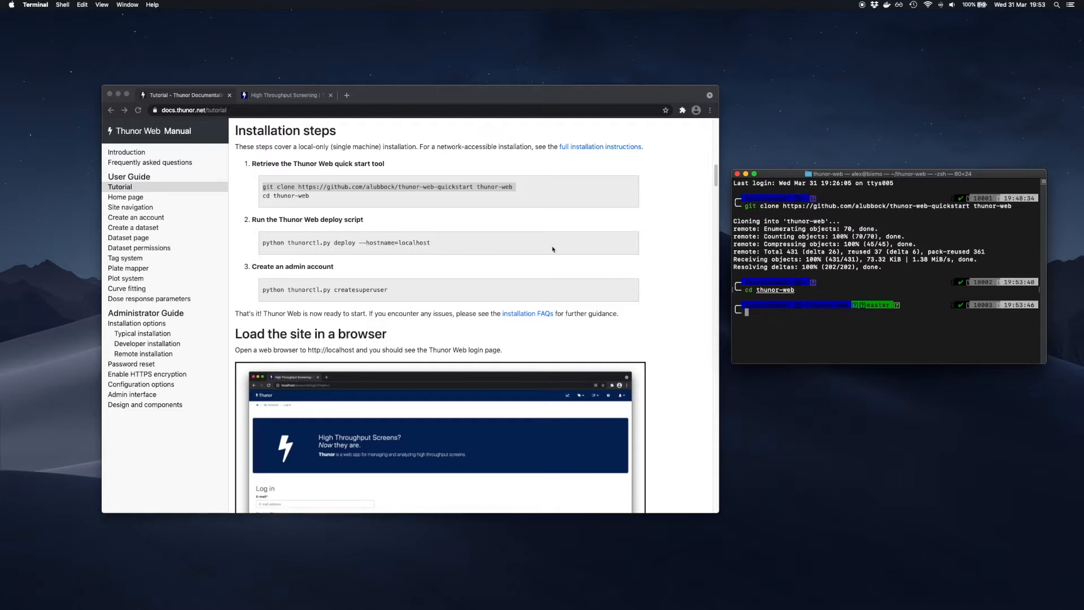
Copy the deploy command from the tutorial and run python thunorctl.py deploy --hostname=localhost in Terminal
{"action": "scroll", "coordinate": [553, 247], "scroll_direction": "down", "scroll_amount": 2}
{"action": "scroll", "coordinate": [545, 244], "scroll_direction": "down", "scroll_amount": 2}
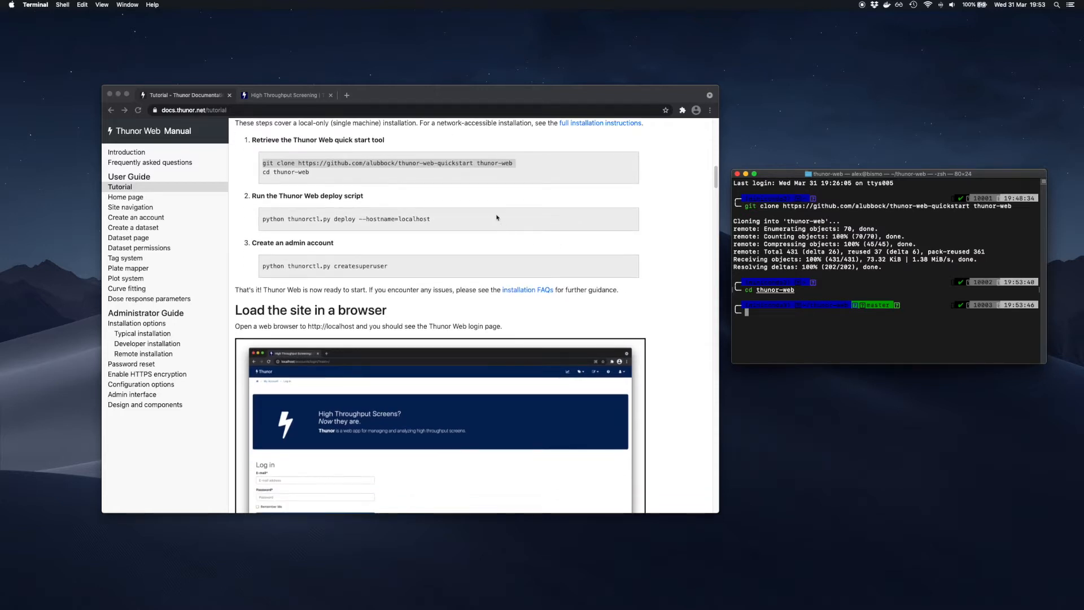
{"action": "scroll", "coordinate": [541, 242], "scroll_direction": "down", "scroll_amount": 1}
{"action": "triple_click", "coordinate": [427, 215]}
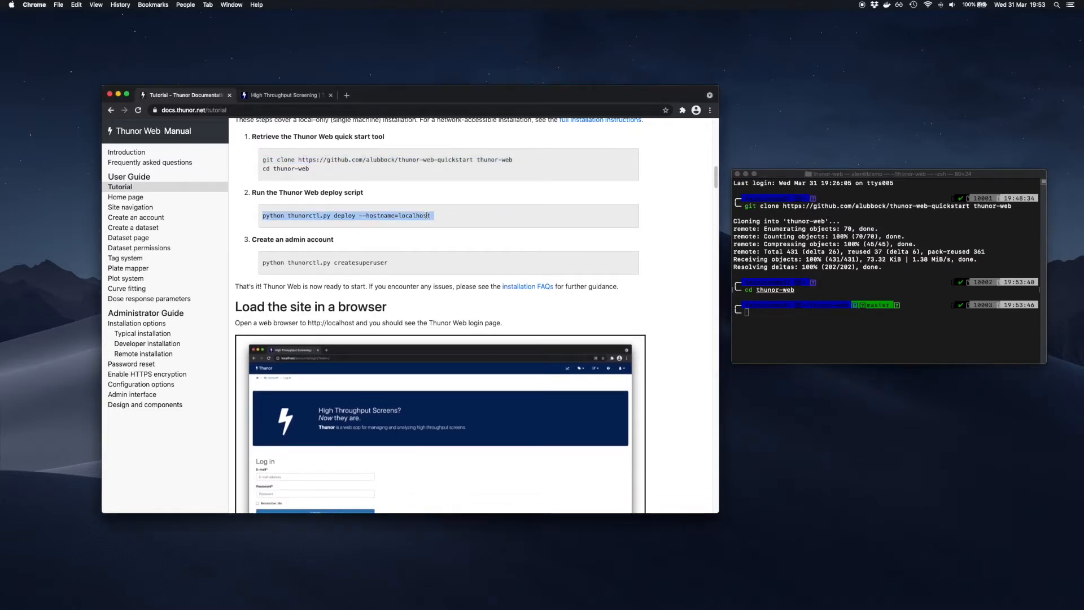
{"action": "left_click", "coordinate": [801, 228]}
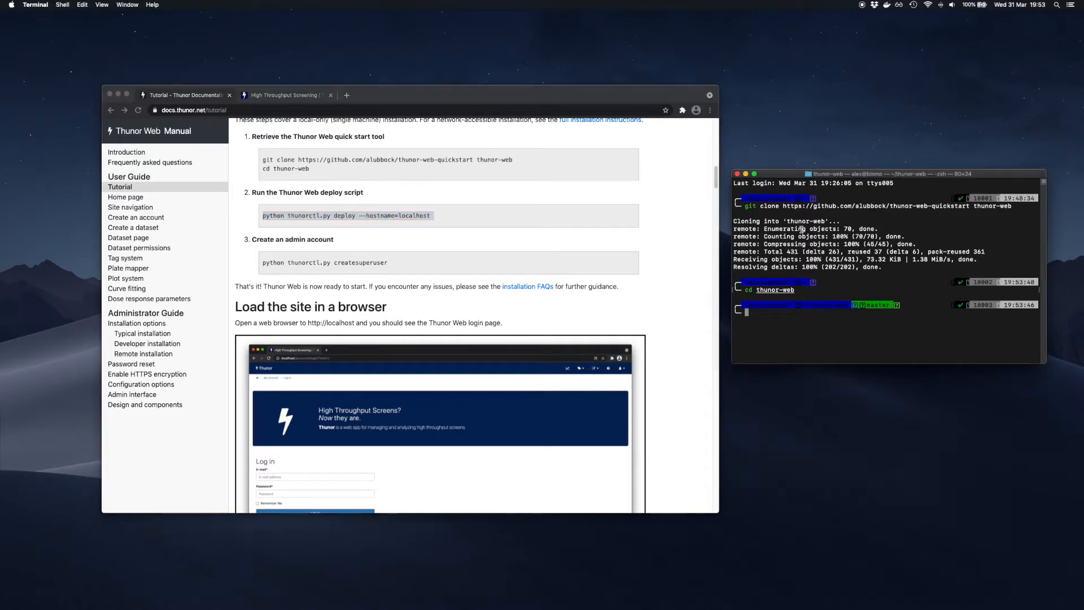
{"action": "key", "text": "super+v"}
{"action": "key", "text": "Return"}
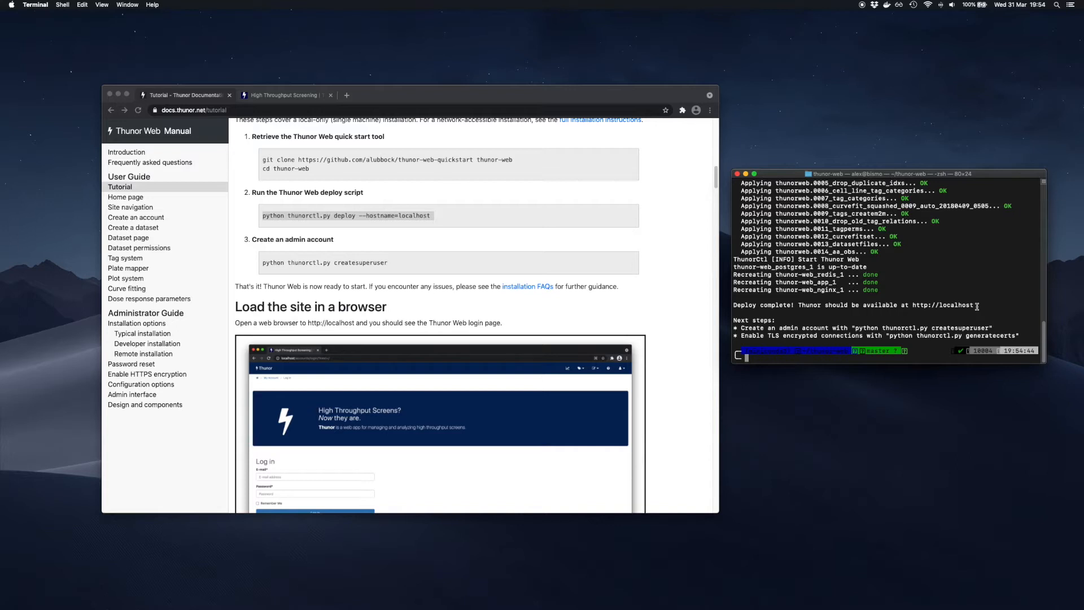
{"action": "left_click_drag", "start_coordinate": [973, 306], "coordinate": [912, 306]}
{"action": "key", "text": "super+c"}
{"action": "left_click", "coordinate": [344, 94]}
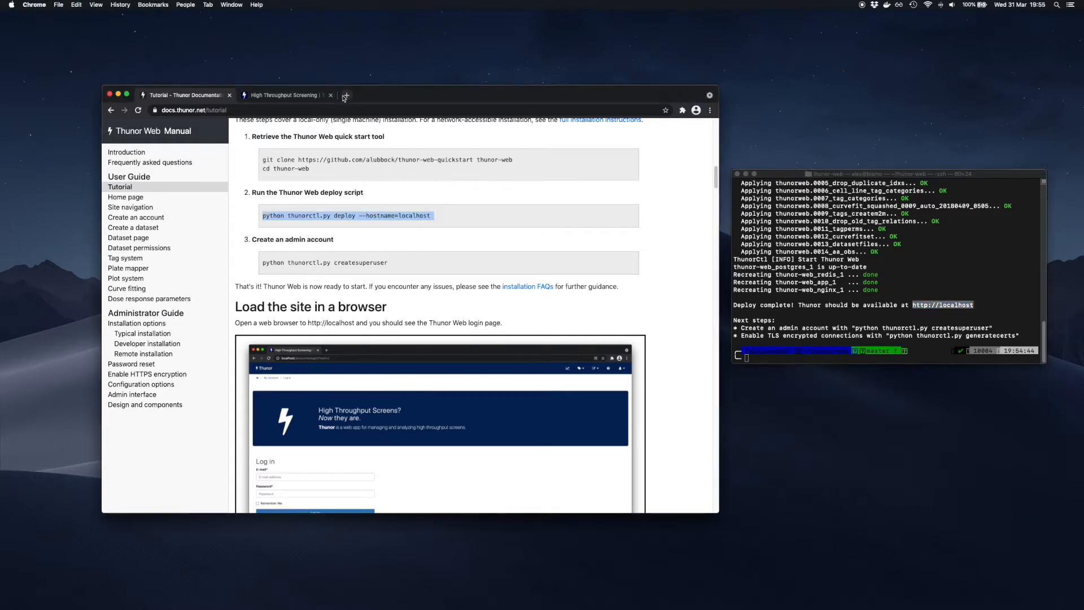
{"action": "left_click", "coordinate": [346, 95]}
{"action": "key", "text": "super+v"}
{"action": "key", "text": "Return"}
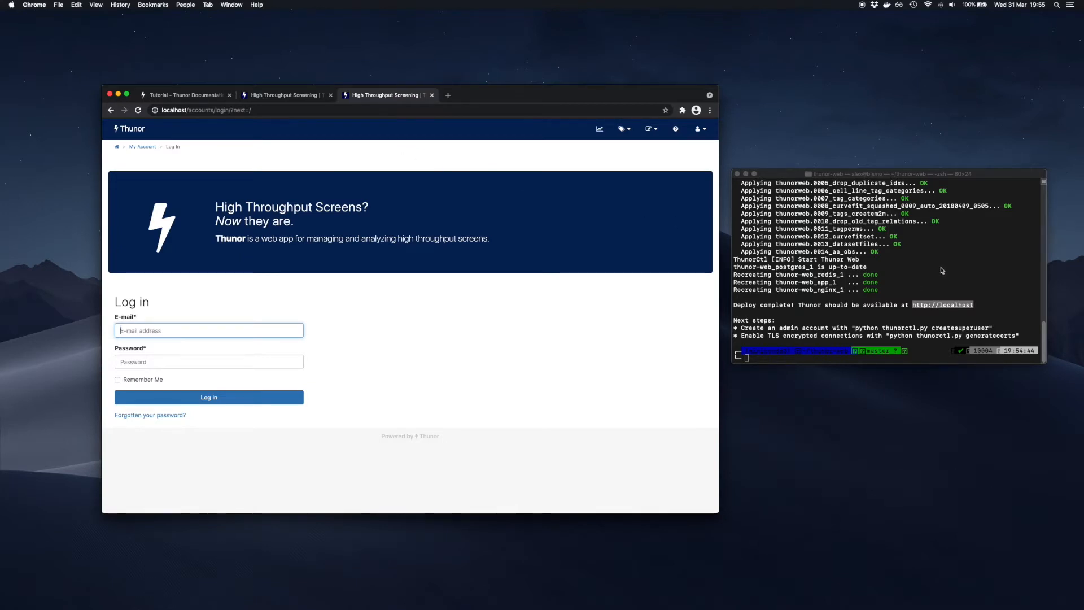
{"action": "scroll", "coordinate": [941, 269], "scroll_direction": "up", "scroll_amount": 1}
{"action": "scroll", "coordinate": [941, 270], "scroll_direction": "down", "scroll_amount": 1}
In Terminal, copy the admin account command from the deploy output and run python thunorctl.py createsuperuser
{"action": "left_click", "coordinate": [830, 261]}
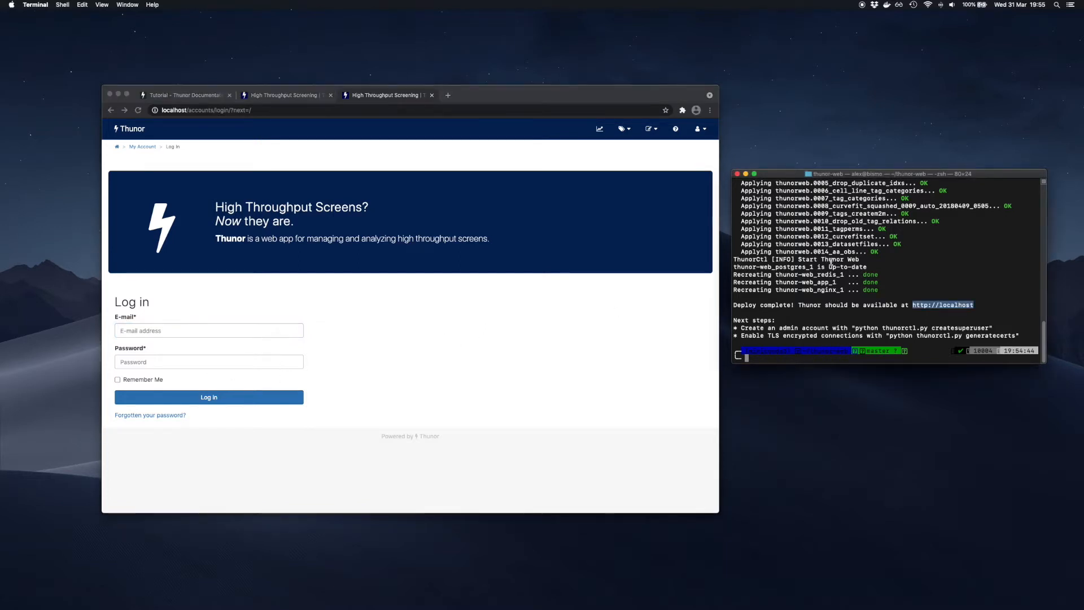
{"action": "left_click", "coordinate": [989, 328]}
{"action": "left_click_drag", "start_coordinate": [988, 328], "coordinate": [856, 329]}
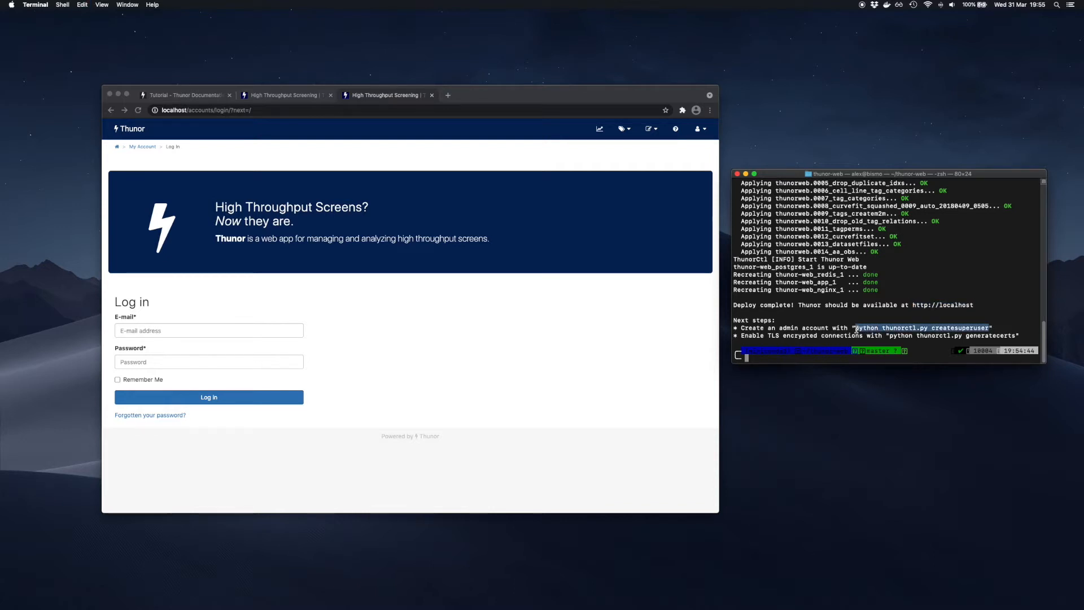
{"action": "key", "text": "super+c"}
{"action": "key", "text": "super+v"}
{"action": "key", "text": "Return"}
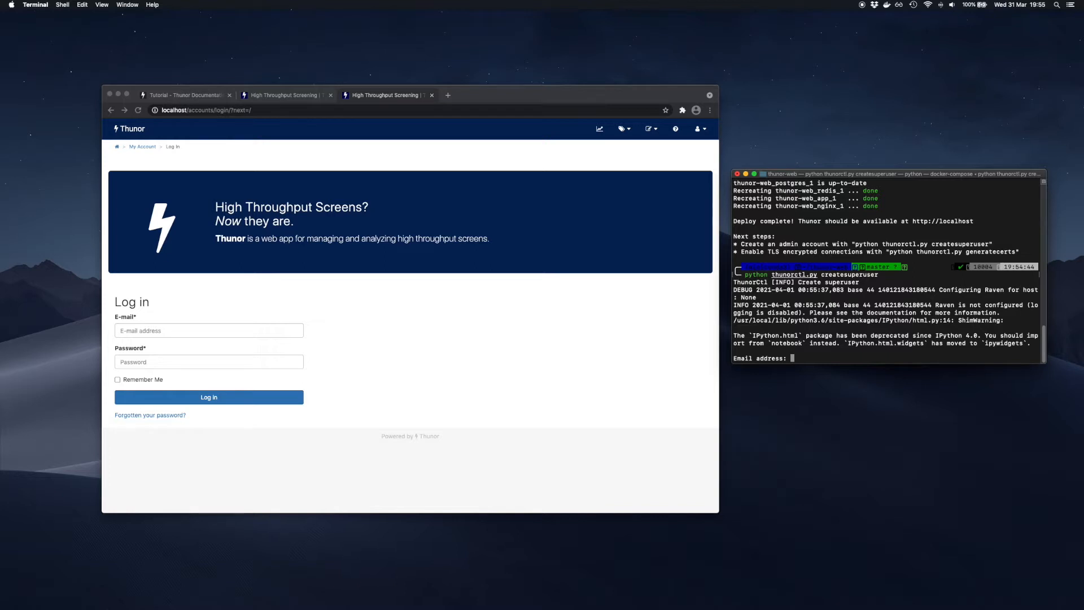
Create the admin account by entering its email address and the account password twice at the prompts
{"action": "type", "text": "thunor@example.com"}
{"action": "key", "text": "Return"}
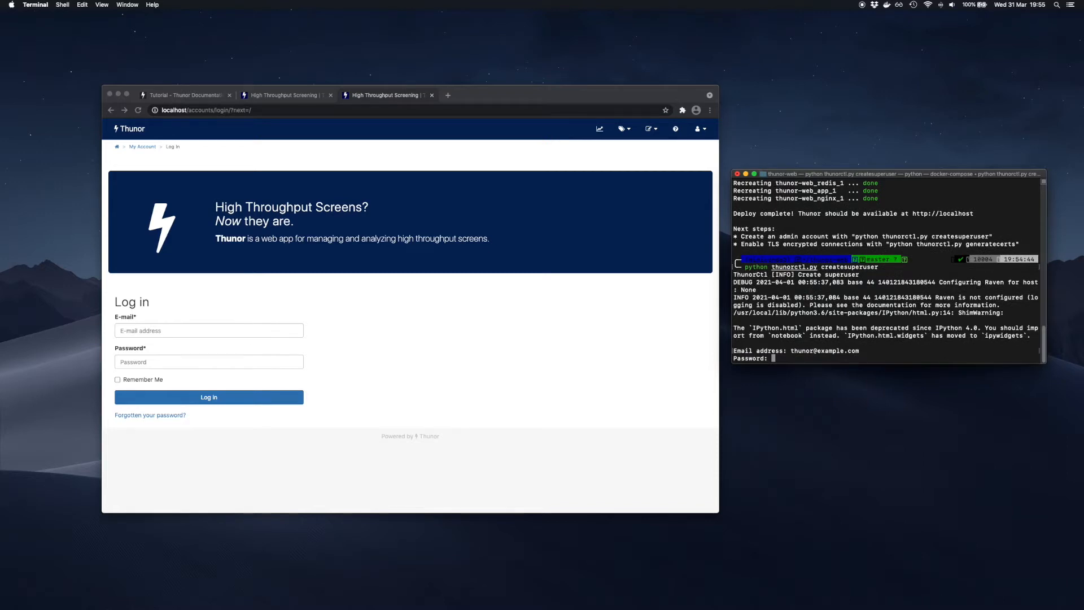
{"action": "key", "text": "Return"}
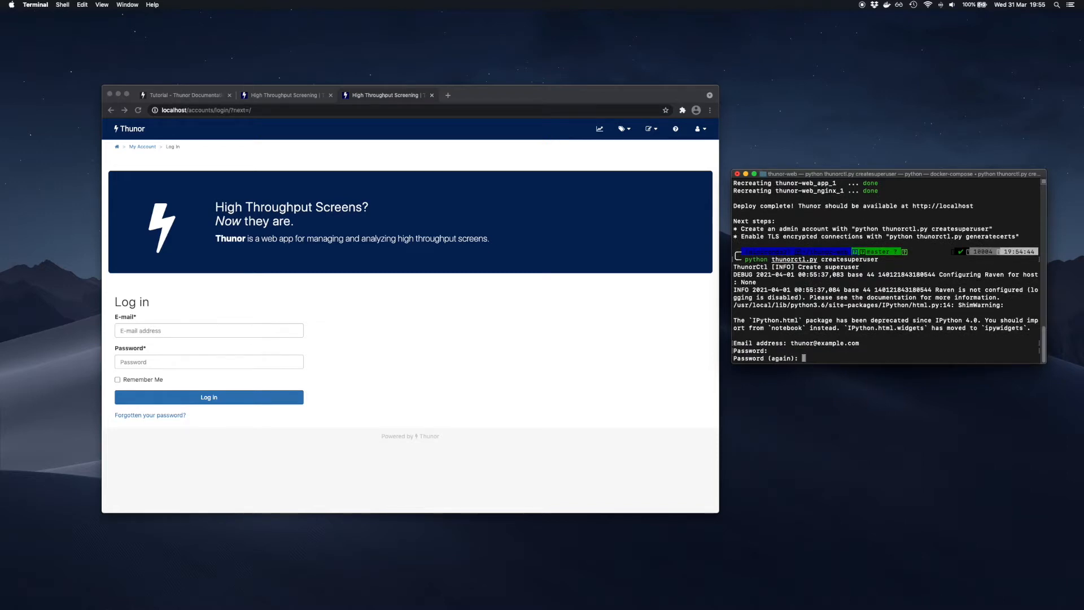
{"action": "key", "text": "Return"}
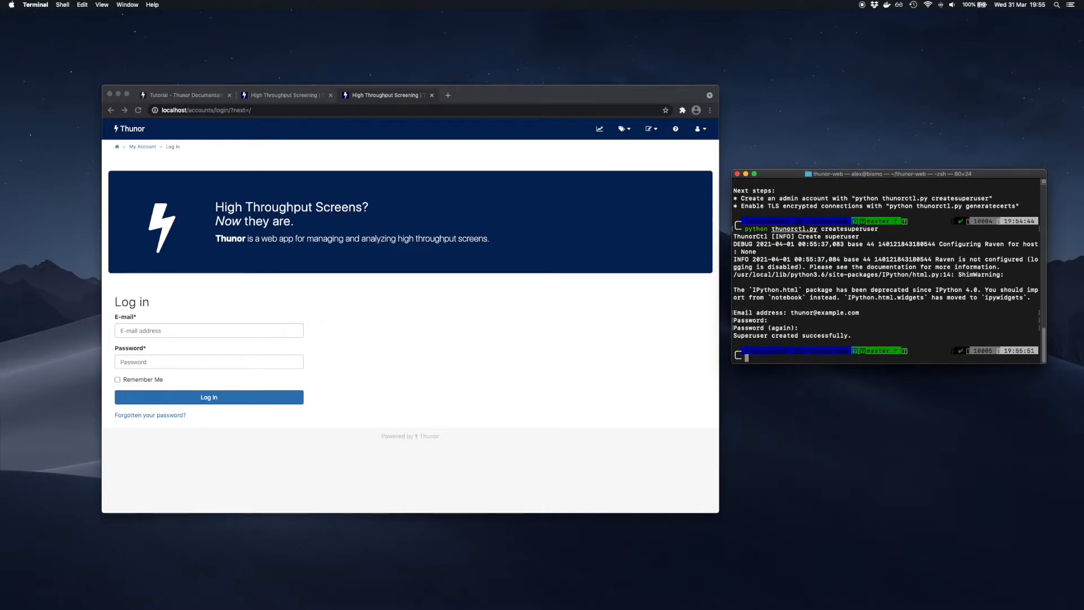
Log in to the local Thunor site in Chrome with the admin email and account password, declining to save the password
{"action": "left_click", "coordinate": [222, 332]}
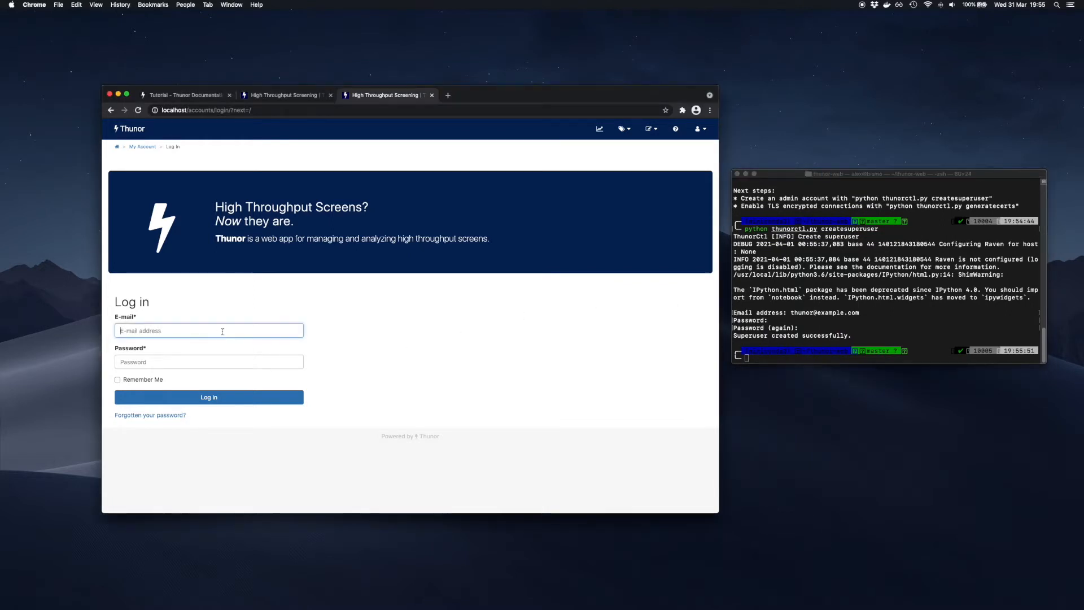
{"action": "key", "text": "Down"}
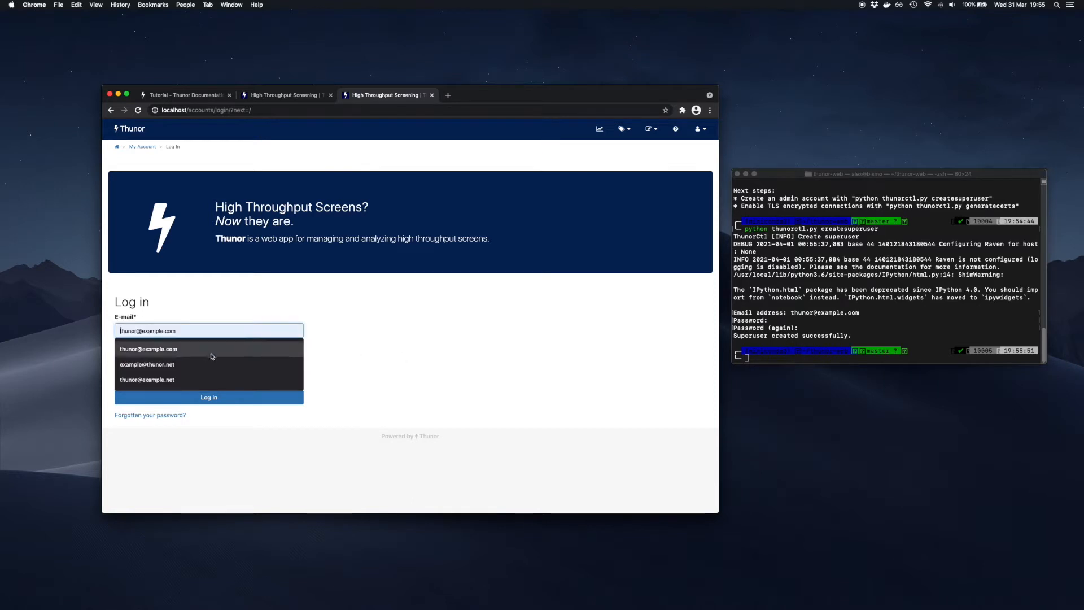
{"action": "key", "text": "Return"}
{"action": "key", "text": "Tab"}
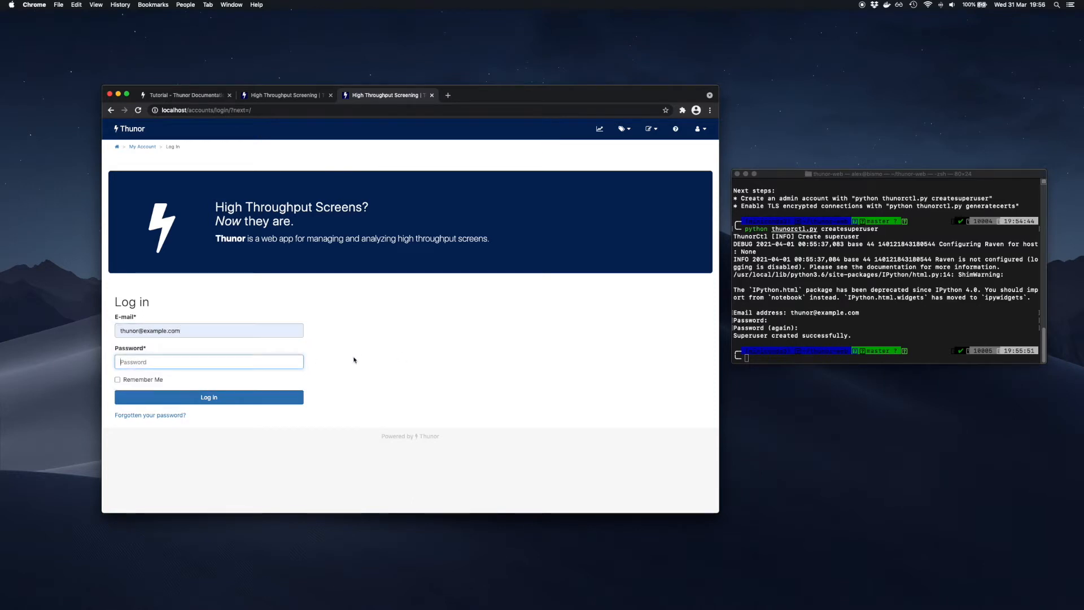
{"action": "type", "text": "••••••••"}
{"action": "left_click", "coordinate": [259, 401]}
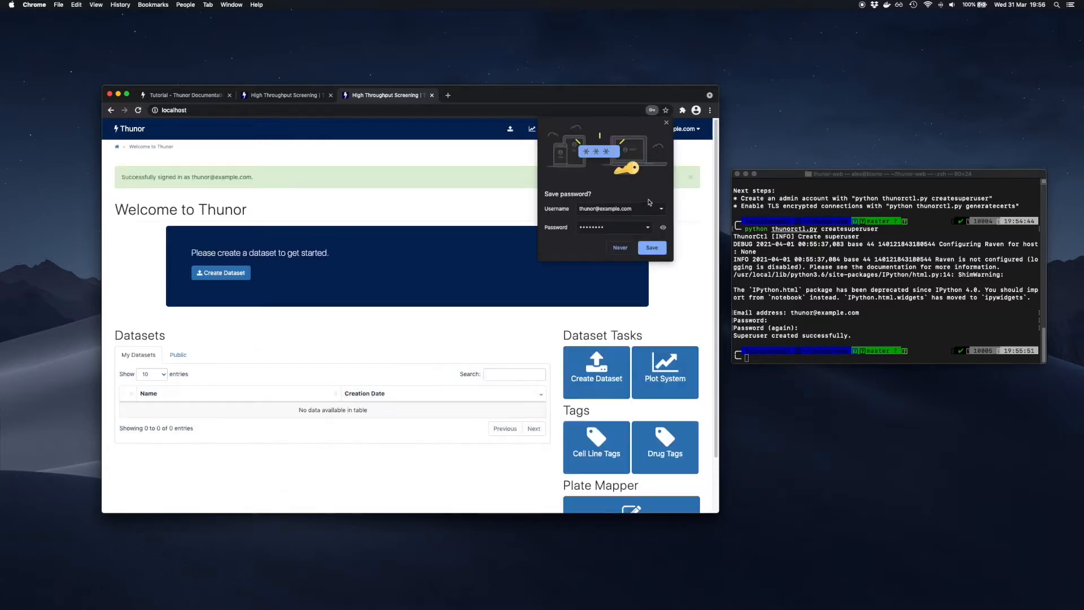
{"action": "left_click", "coordinate": [666, 123]}
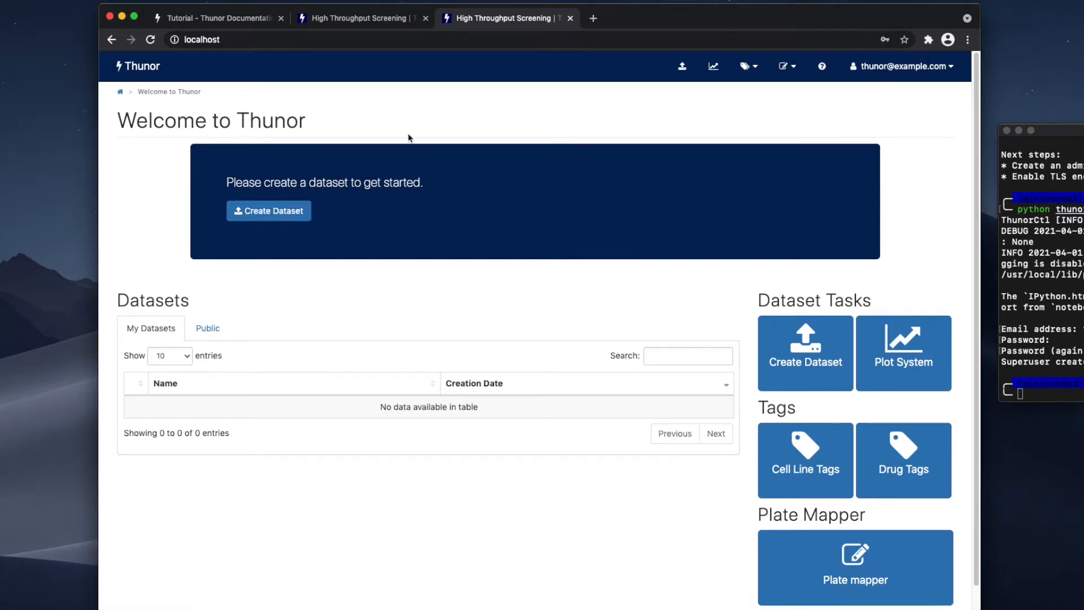
Return to the tutorial's Upload a dataset section and download the example HTS007 dataset
{"action": "left_click", "coordinate": [237, 18]}
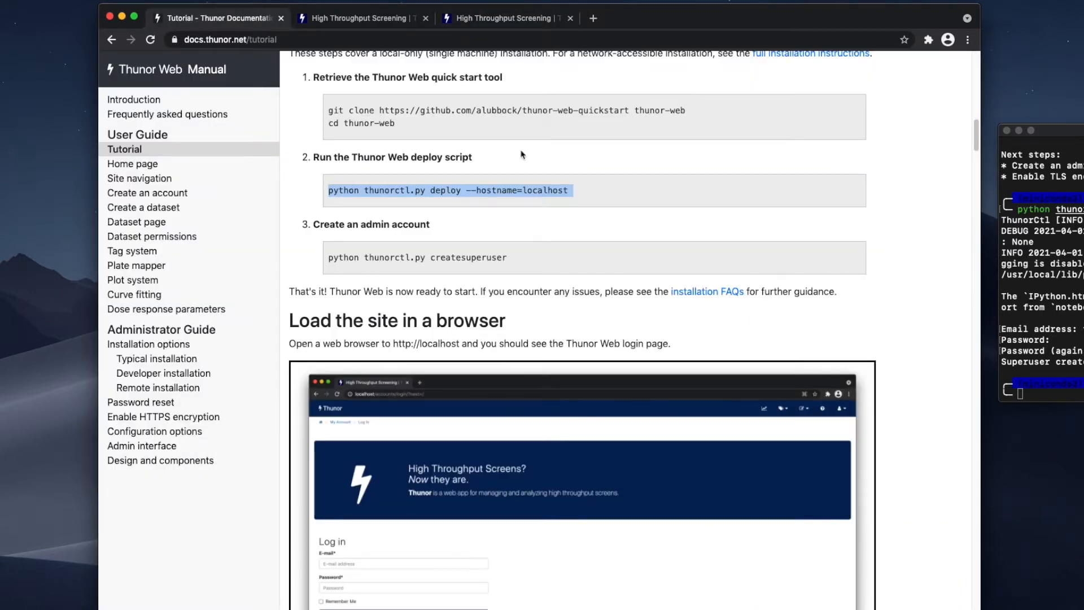
{"action": "scroll", "coordinate": [521, 154], "scroll_direction": "down", "scroll_amount": 13}
{"action": "scroll", "coordinate": [559, 193], "scroll_direction": "down", "scroll_amount": 7}
{"action": "scroll", "coordinate": [569, 255], "scroll_direction": "up", "scroll_amount": 1}
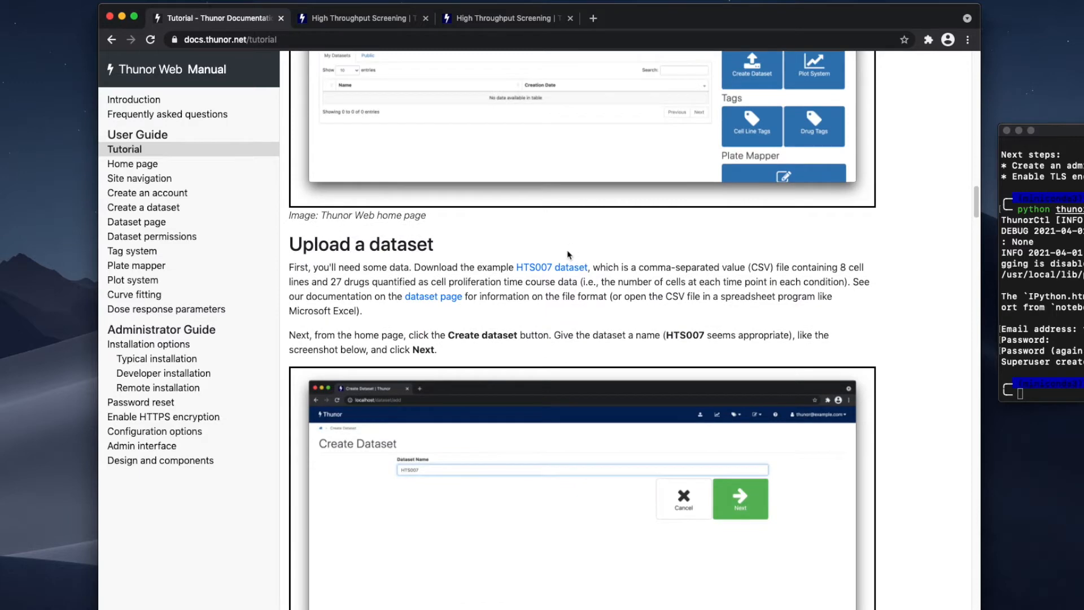
{"action": "left_click", "coordinate": [532, 273]}
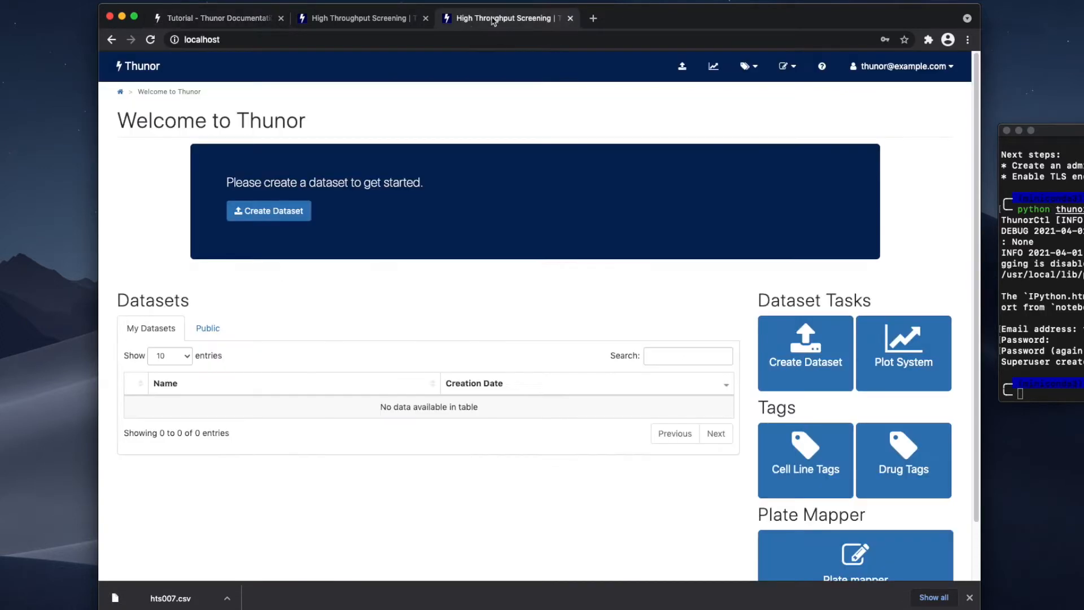
Go back to the local Thunor home page, close the duplicate Thunor tab, and create a dataset named HTS007
{"action": "left_click", "coordinate": [495, 22]}
{"action": "middle_click", "coordinate": [395, 20]}
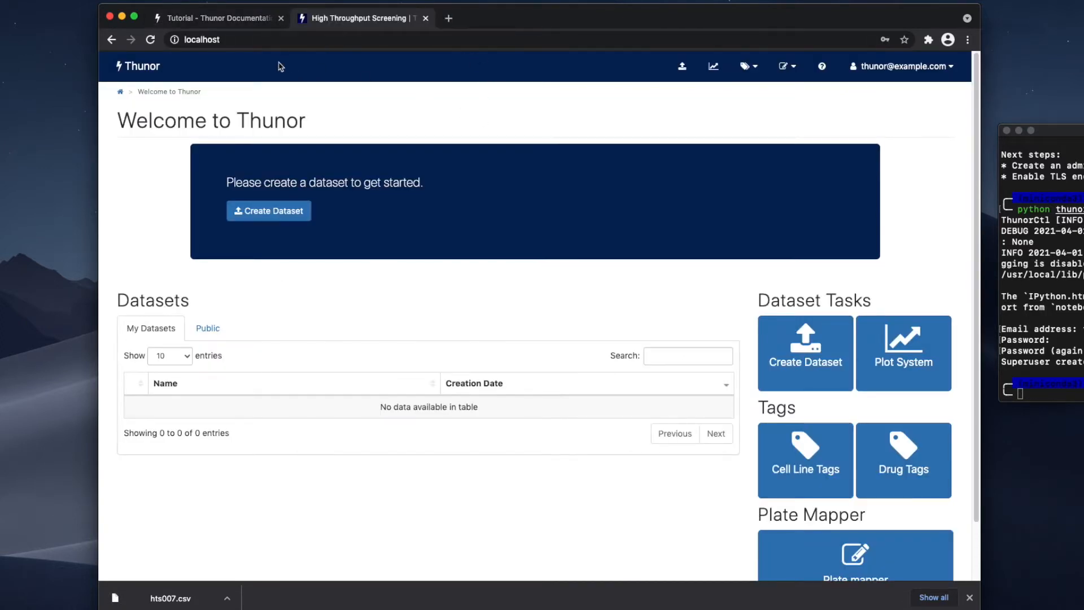
{"action": "left_click", "coordinate": [278, 212]}
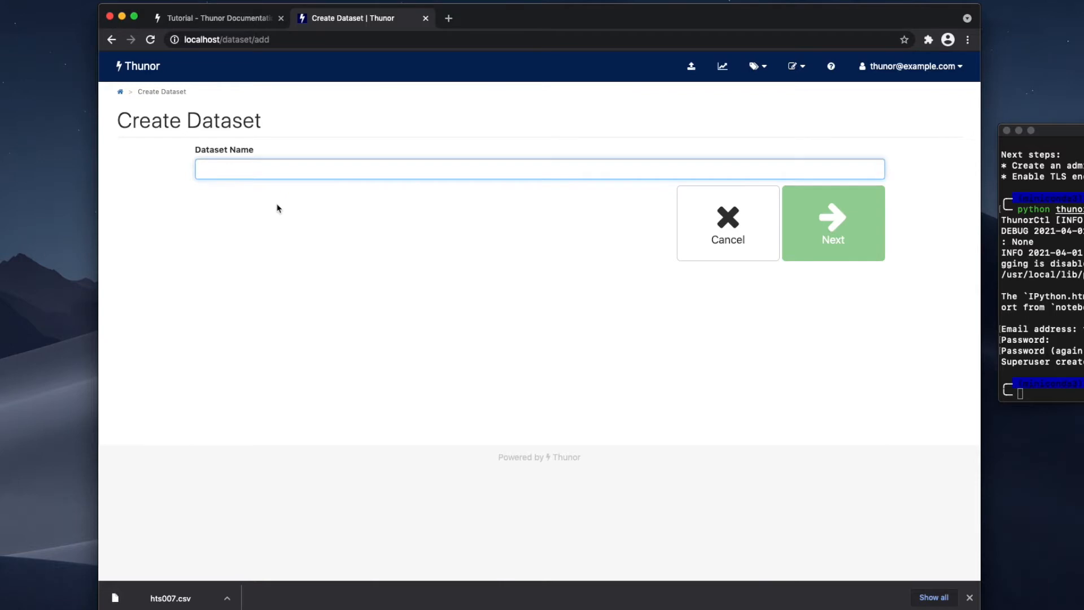
{"action": "type", "text": "HTS007"}
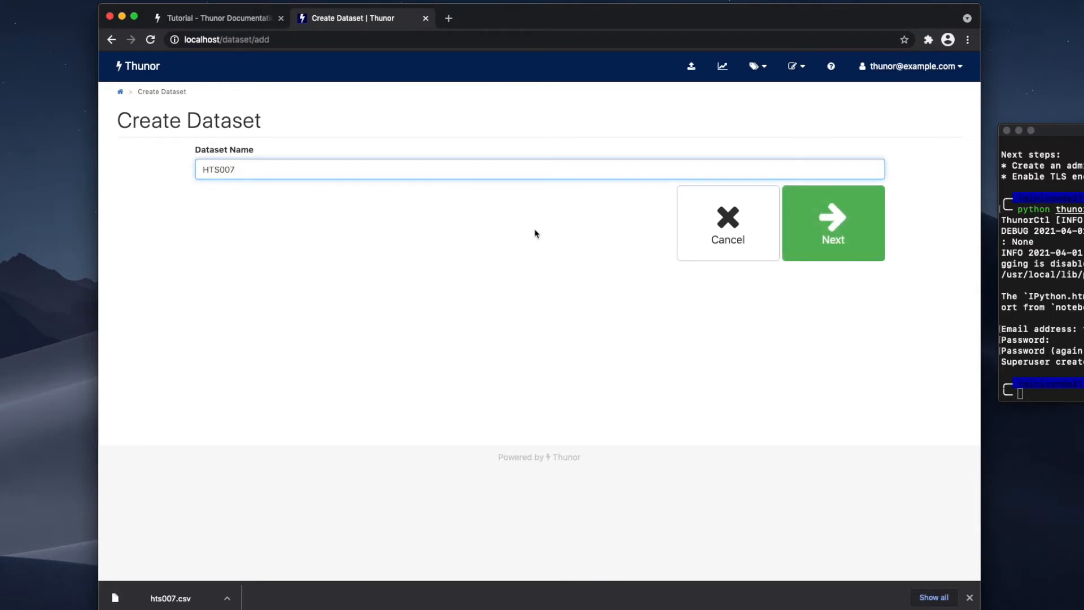
{"action": "left_click", "coordinate": [830, 226]}
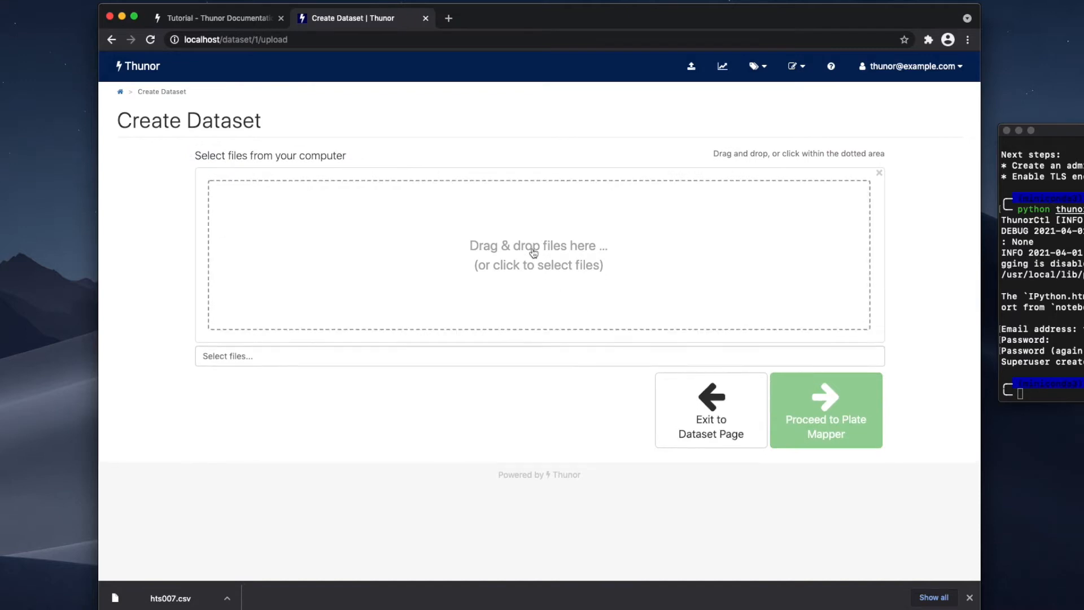
Upload the downloaded hts007.csv file to the new dataset and proceed to the Plate Mapper
{"action": "left_click_drag", "start_coordinate": [188, 588], "coordinate": [414, 271]}
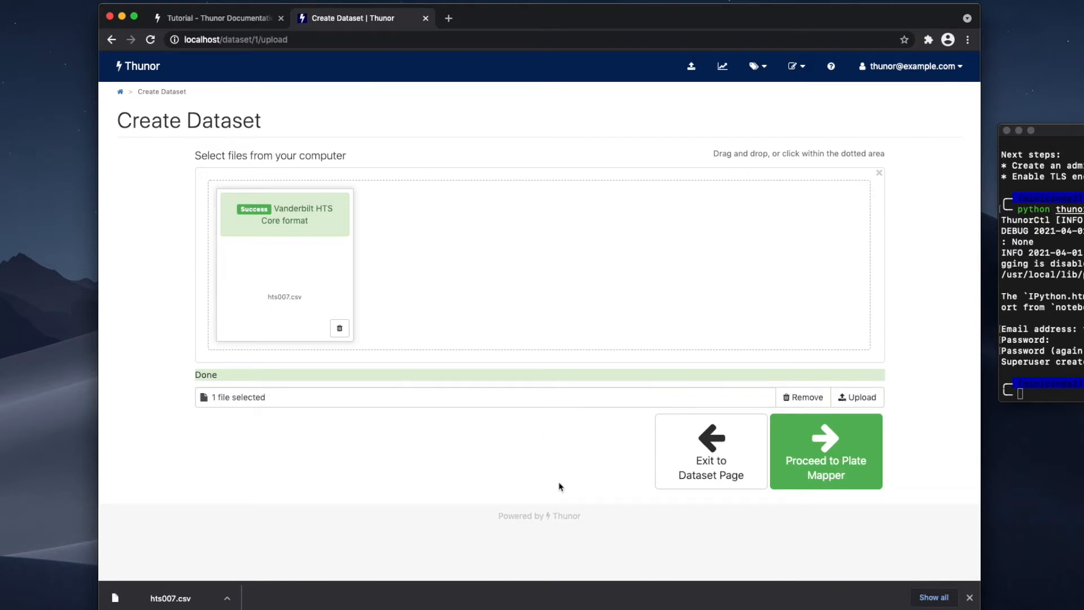
{"action": "left_click", "coordinate": [970, 597]}
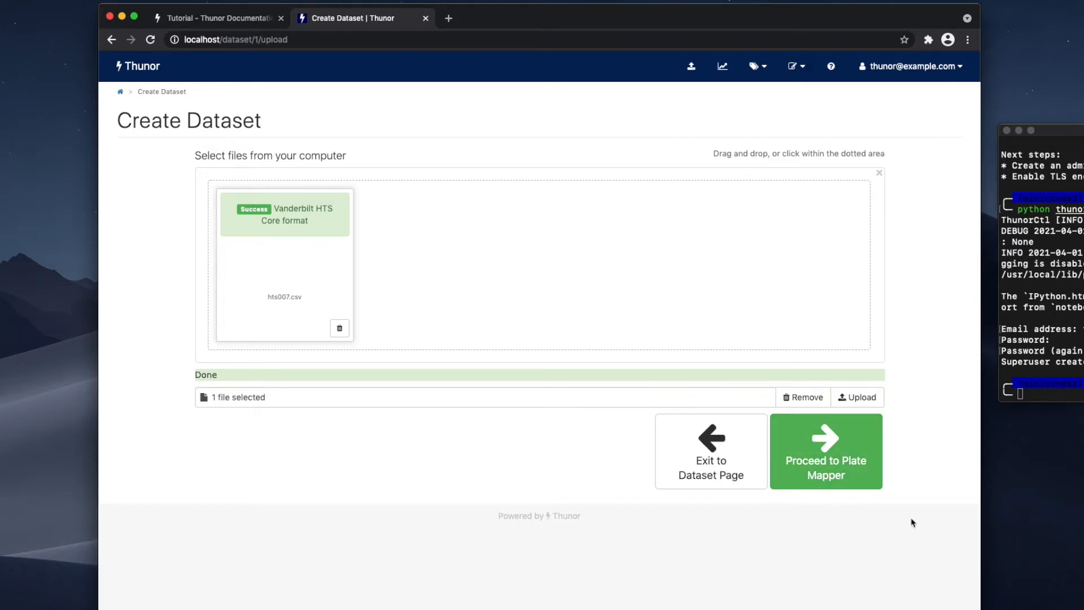
{"action": "left_click", "coordinate": [825, 455]}
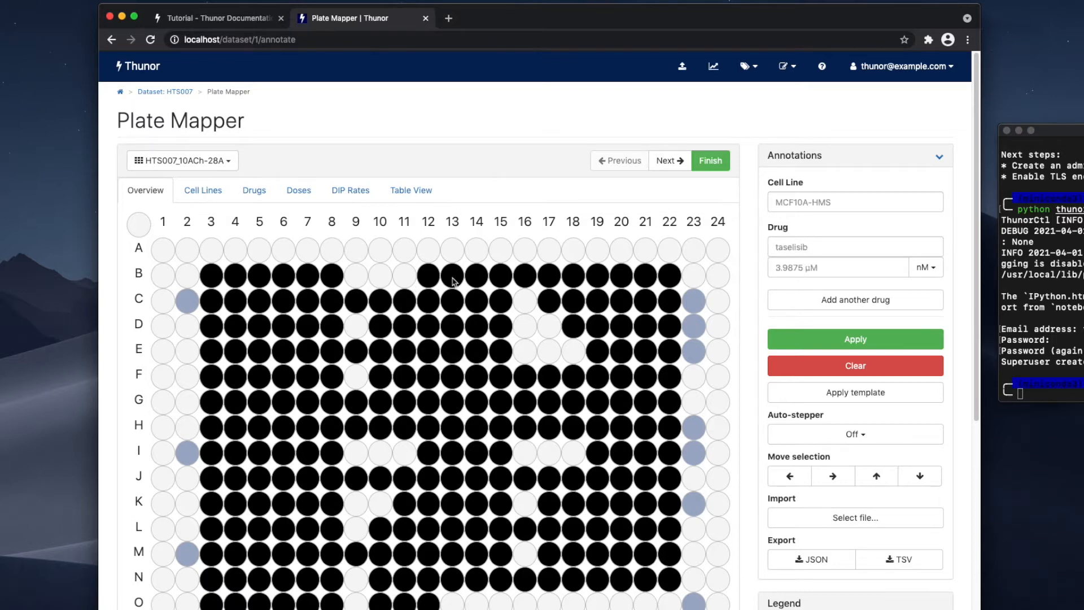
Examine the plate overview with its annotation legend, and the cell line assigned to each well
{"action": "scroll", "coordinate": [476, 276], "scroll_direction": "down", "scroll_amount": 5}
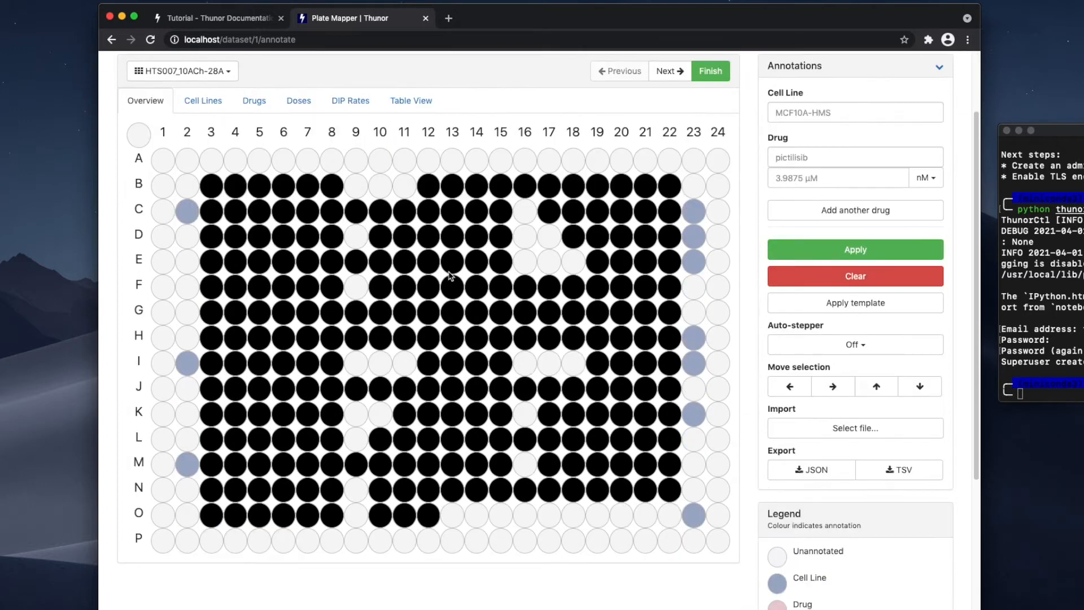
{"action": "scroll", "coordinate": [476, 282], "scroll_direction": "down", "scroll_amount": 2}
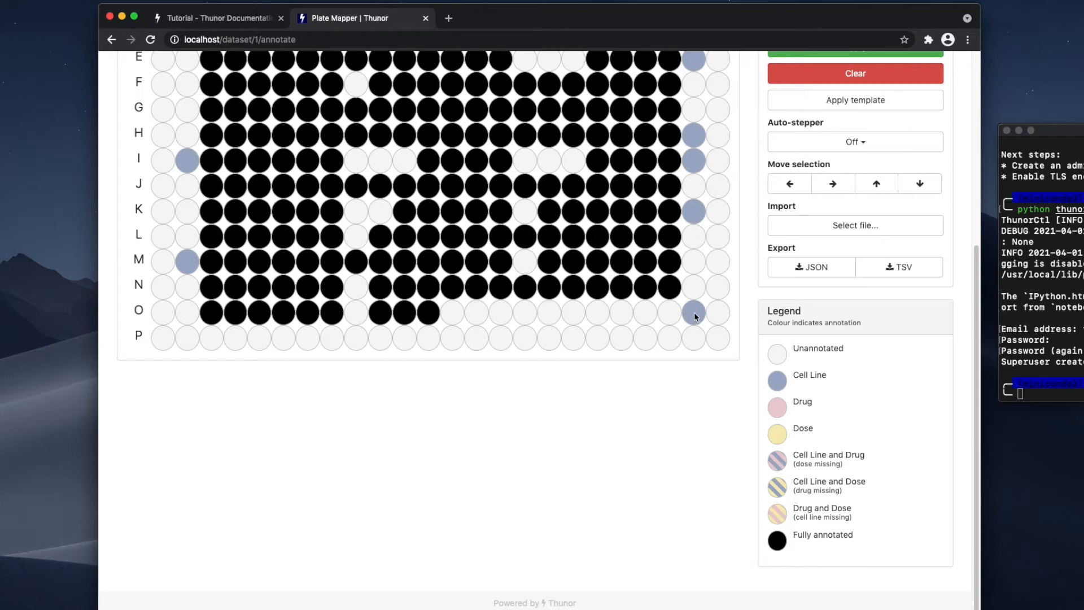
{"action": "scroll", "coordinate": [718, 240], "scroll_direction": "up", "scroll_amount": 1}
{"action": "scroll", "coordinate": [718, 242], "scroll_direction": "up", "scroll_amount": 5}
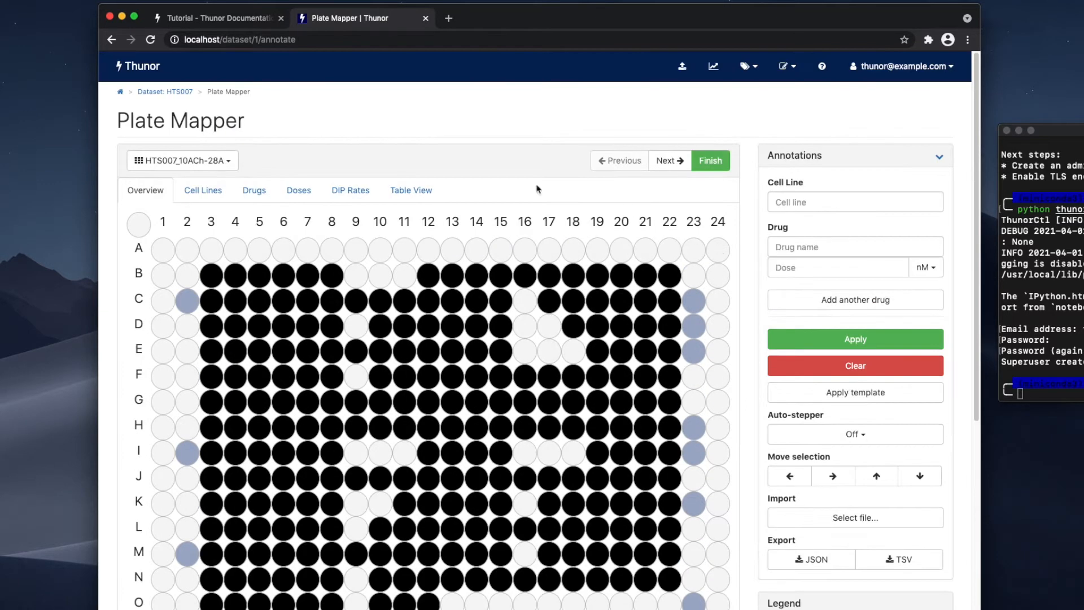
{"action": "left_click", "coordinate": [212, 192]}
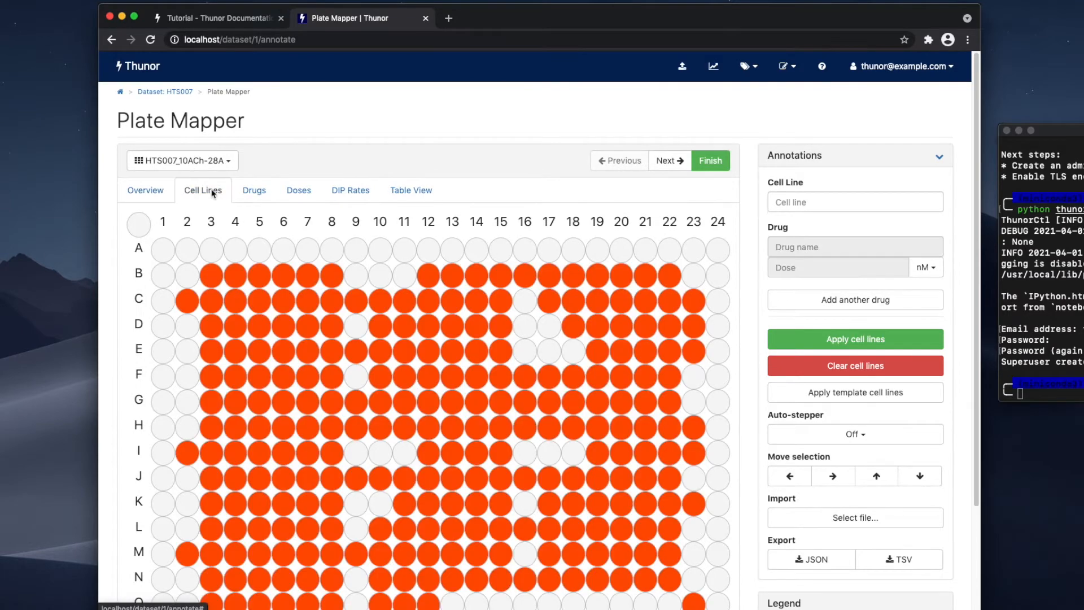
{"action": "scroll", "coordinate": [367, 172], "scroll_direction": "down", "scroll_amount": 3}
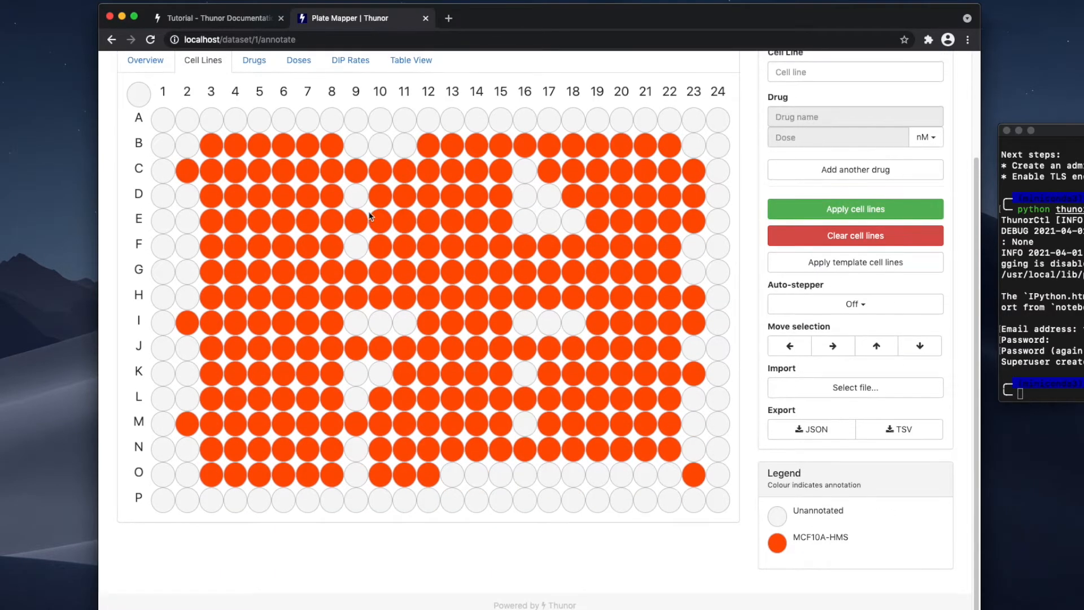
{"action": "scroll", "coordinate": [234, 75], "scroll_direction": "up", "scroll_amount": 1}
Examine the drug layout of the plate, including its colour legend and the drugs in individual wells
{"action": "left_click", "coordinate": [254, 70]}
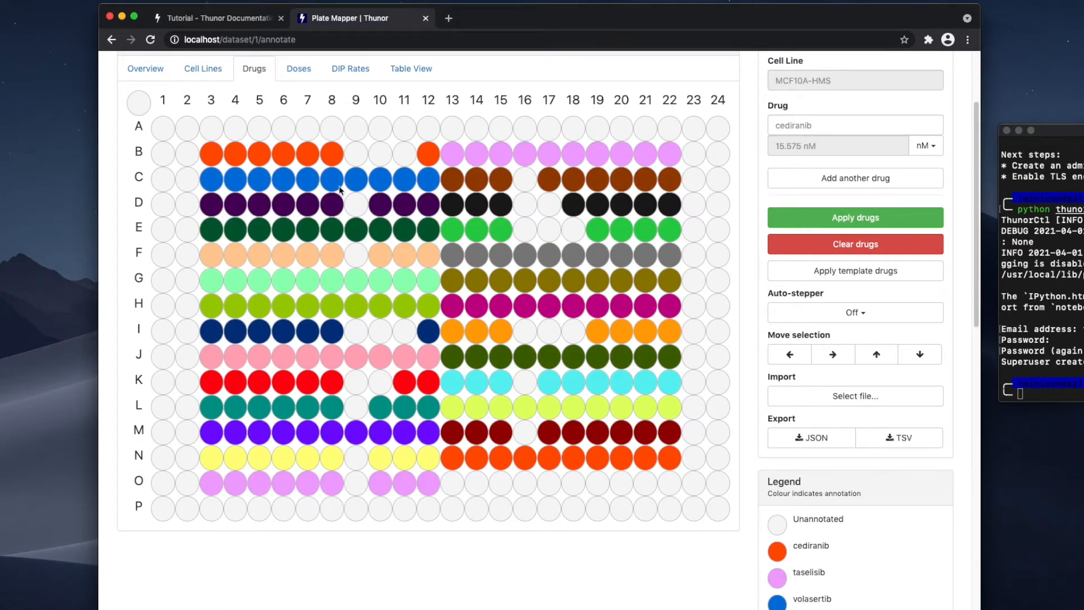
{"action": "scroll", "coordinate": [827, 451], "scroll_direction": "down", "scroll_amount": 6}
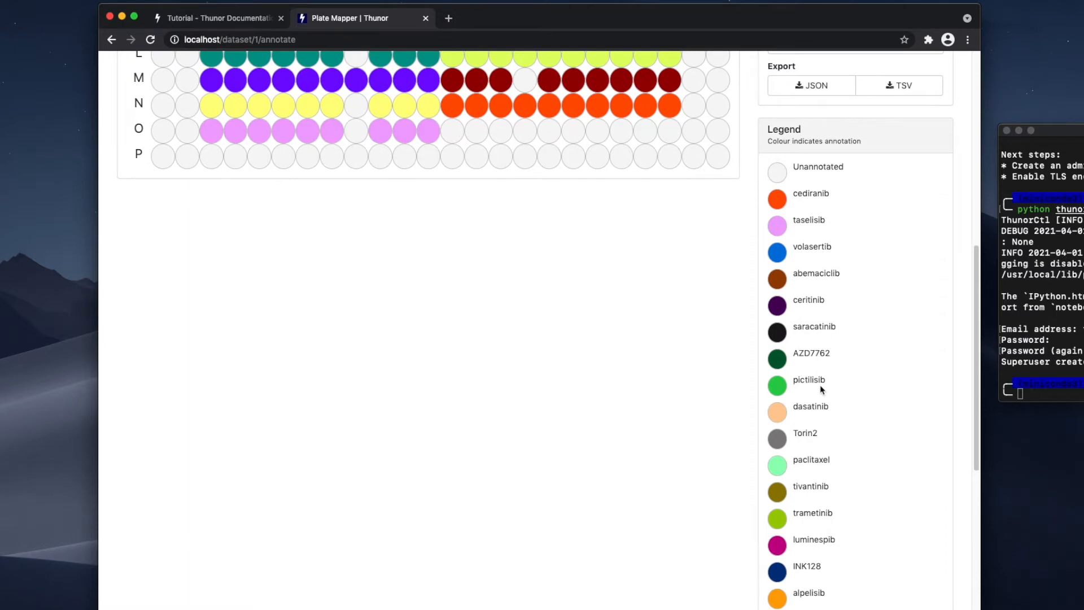
{"action": "scroll", "coordinate": [821, 389], "scroll_direction": "up", "scroll_amount": 1}
{"action": "scroll", "coordinate": [810, 328], "scroll_direction": "up", "scroll_amount": 7}
{"action": "left_click", "coordinate": [561, 283]}
{"action": "left_click", "coordinate": [574, 283]}
{"action": "left_click", "coordinate": [602, 303]}
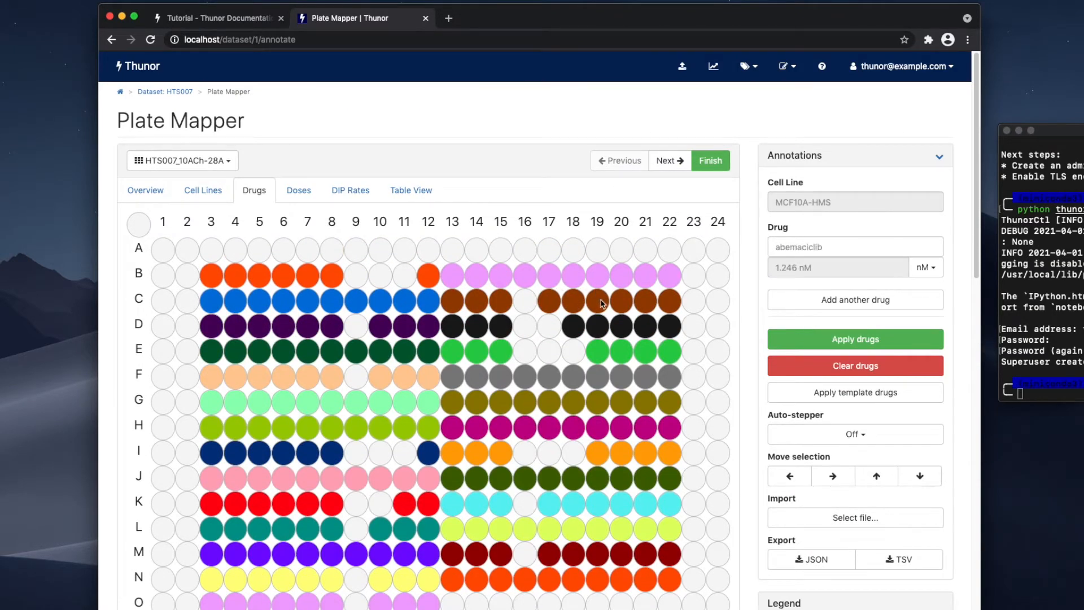
Check further individual wells in the drug layout, and examine the dose layout of the plate
{"action": "left_click", "coordinate": [621, 331]}
{"action": "left_click", "coordinate": [627, 384]}
{"action": "left_click", "coordinate": [605, 384]}
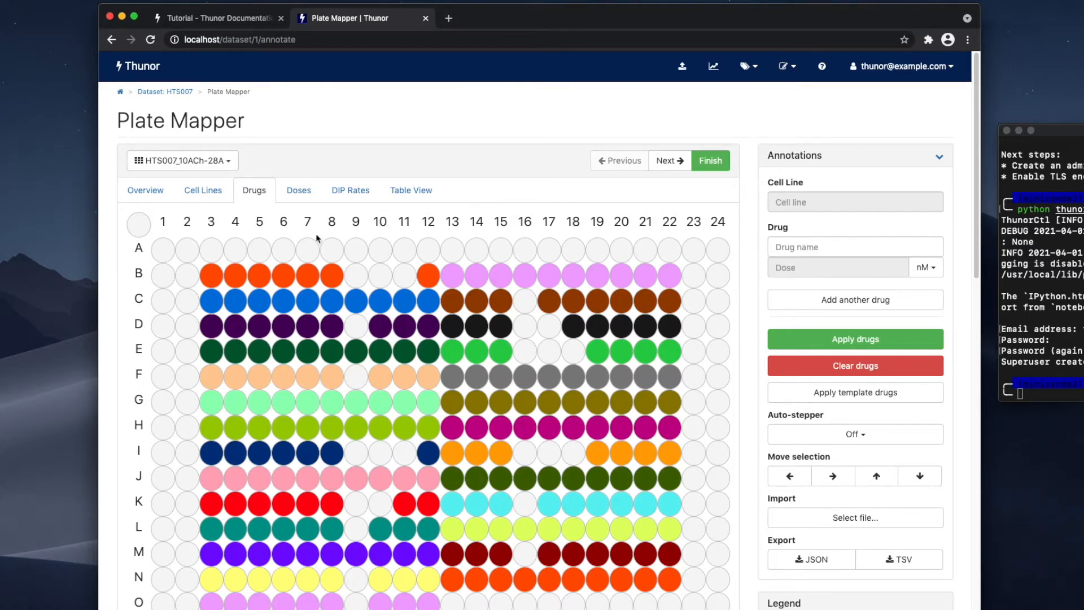
{"action": "left_click", "coordinate": [298, 190]}
{"action": "scroll", "coordinate": [336, 307], "scroll_direction": "down", "scroll_amount": 3}
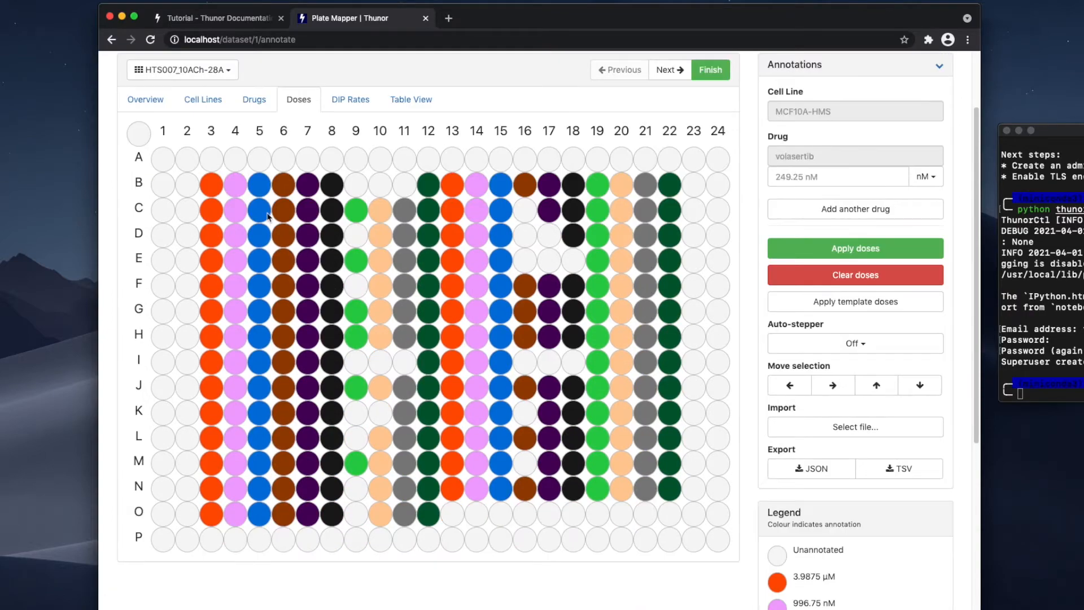
{"action": "scroll", "coordinate": [477, 220], "scroll_direction": "up", "scroll_amount": 3}
{"action": "scroll", "coordinate": [372, 192], "scroll_direction": "down", "scroll_amount": 1}
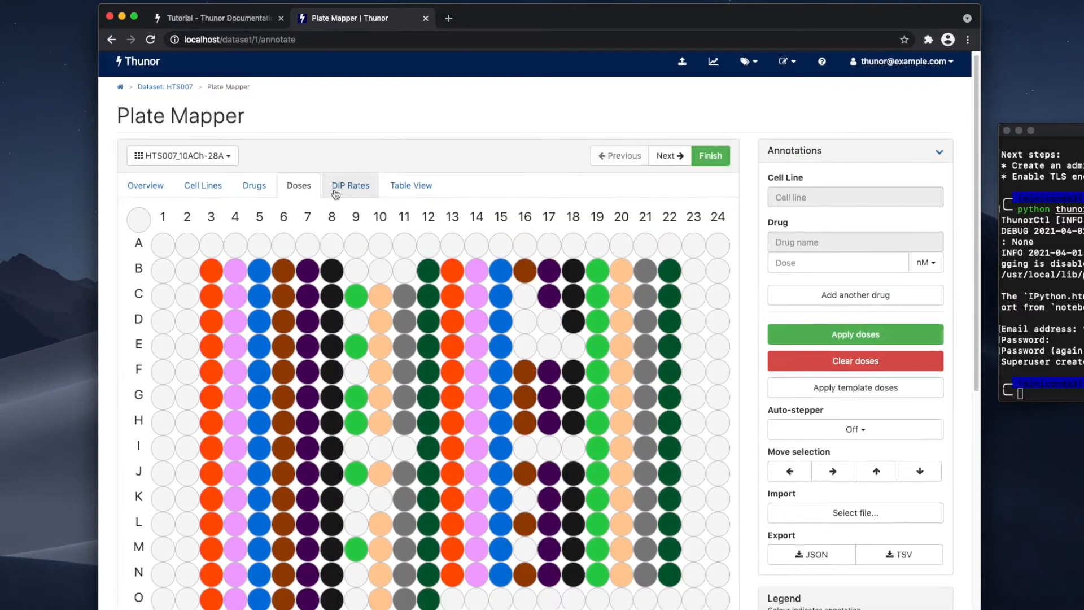
Examine the plate's DIP rates, and view the well table sorted by cell line with the annotated wells first
{"action": "left_click", "coordinate": [351, 160]}
{"action": "scroll", "coordinate": [479, 322], "scroll_direction": "down", "scroll_amount": 1}
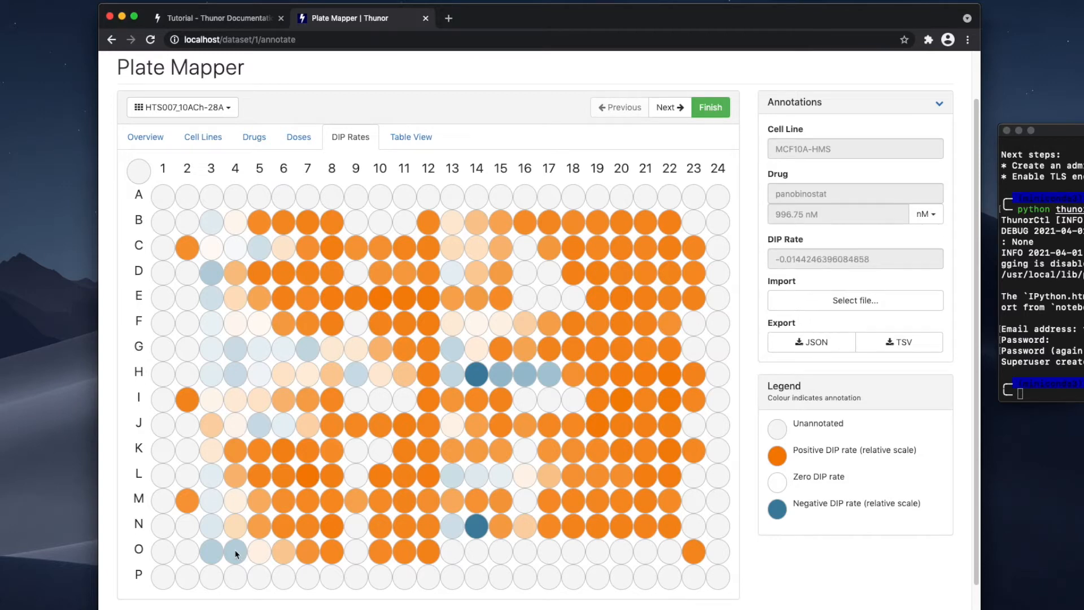
{"action": "left_click", "coordinate": [411, 137]}
{"action": "scroll", "coordinate": [527, 285], "scroll_direction": "down", "scroll_amount": 1}
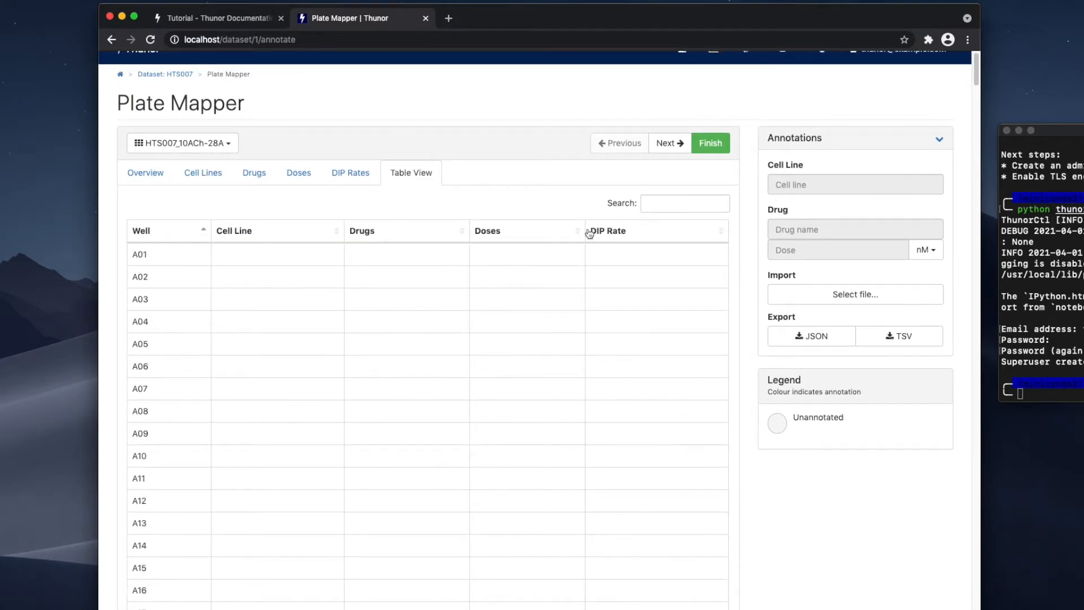
{"action": "left_click", "coordinate": [283, 236]}
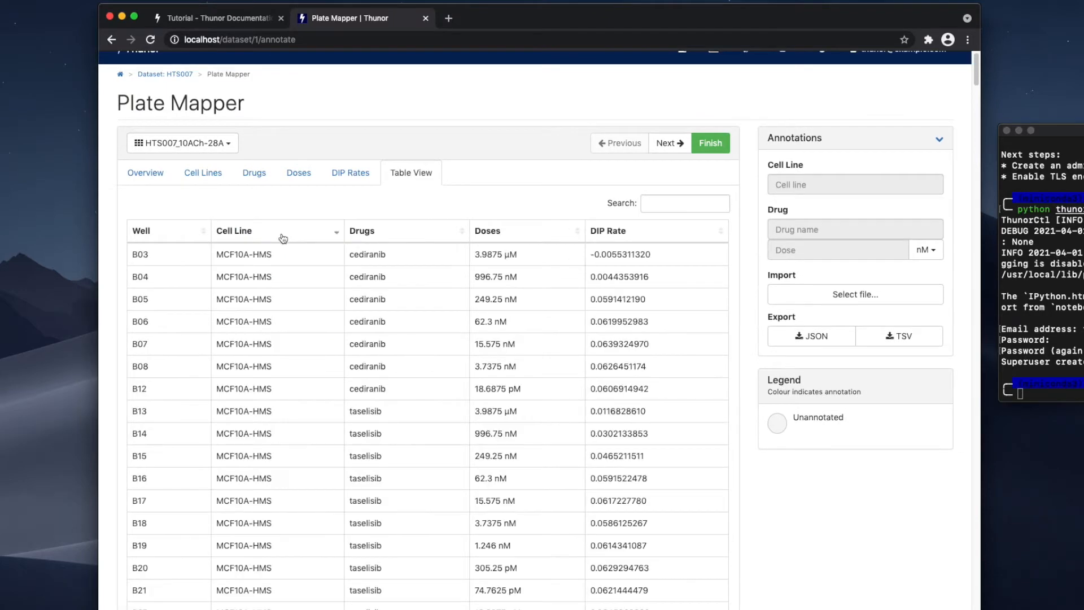
{"action": "scroll", "coordinate": [288, 289], "scroll_direction": "down", "scroll_amount": 2}
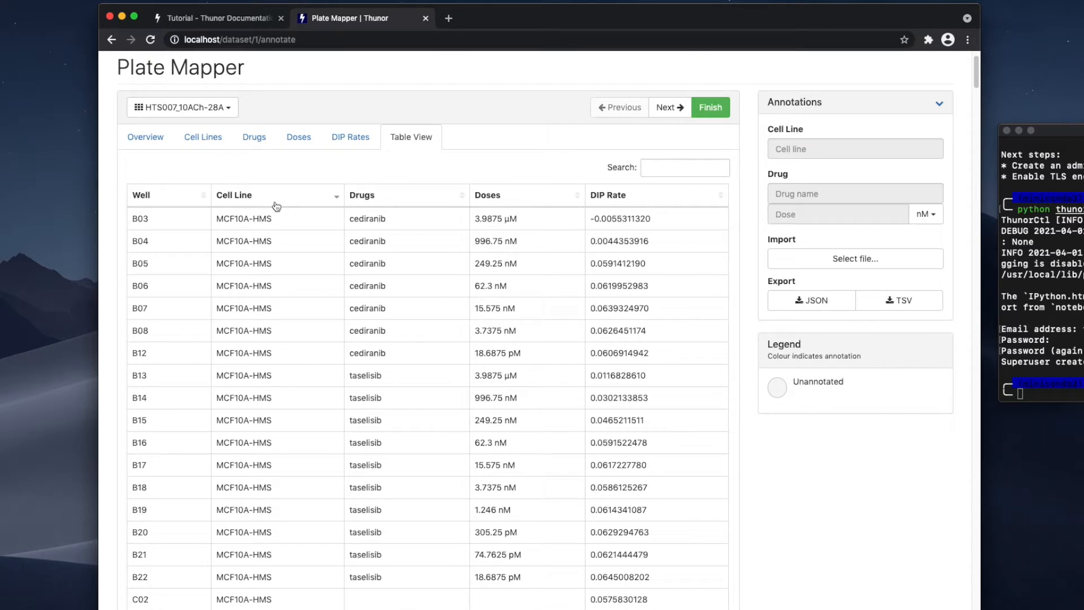
Return to the plate overview, select the block of wells A7 to L21, and clear the selection
{"action": "left_click", "coordinate": [122, 138]}
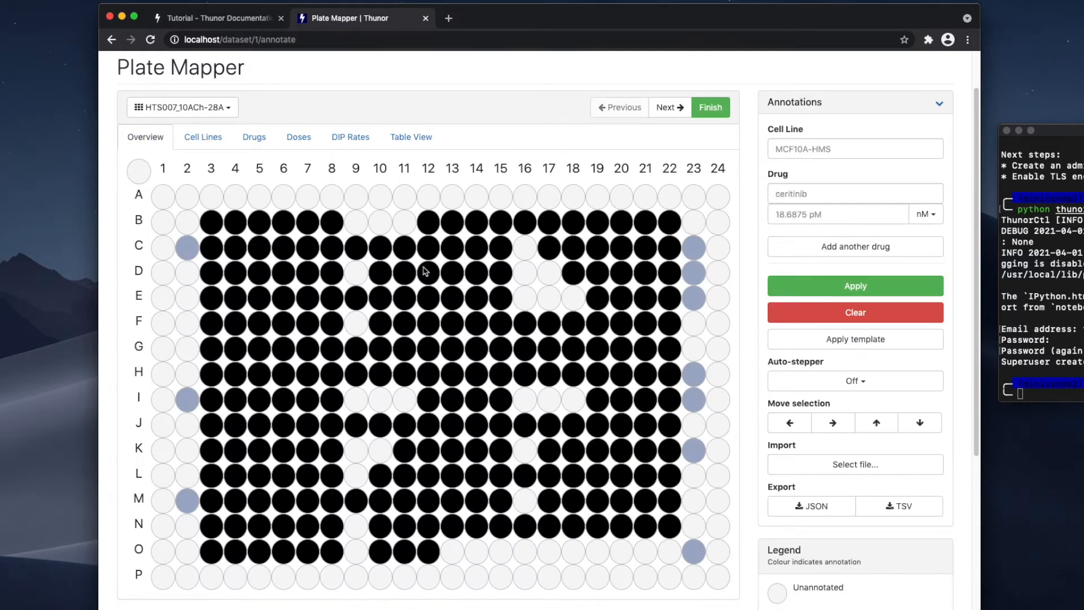
{"action": "left_click_drag", "start_coordinate": [303, 201], "coordinate": [657, 487]}
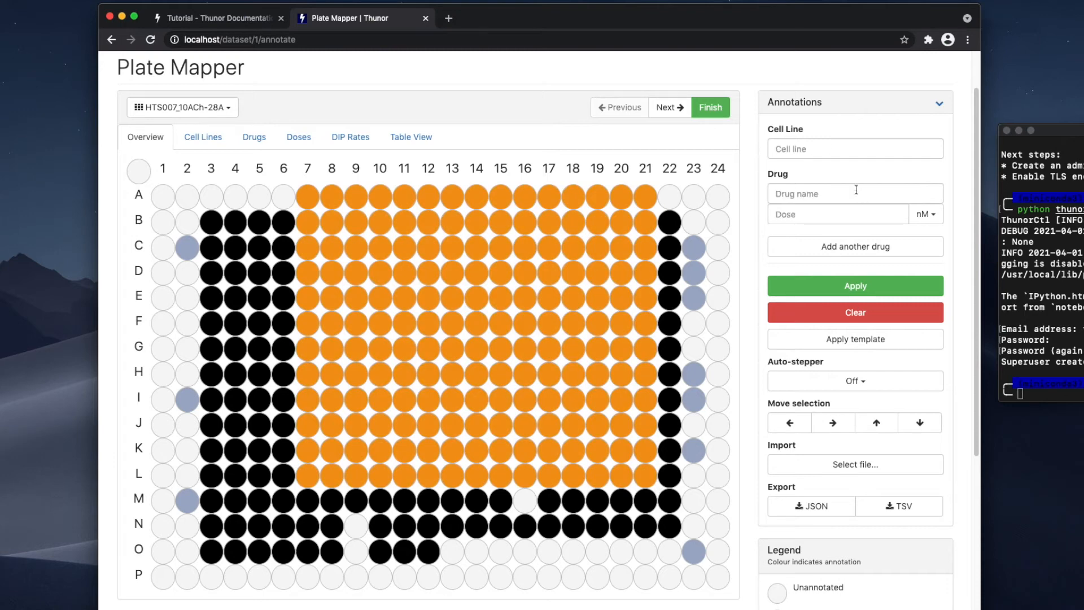
{"action": "left_click", "coordinate": [817, 149]}
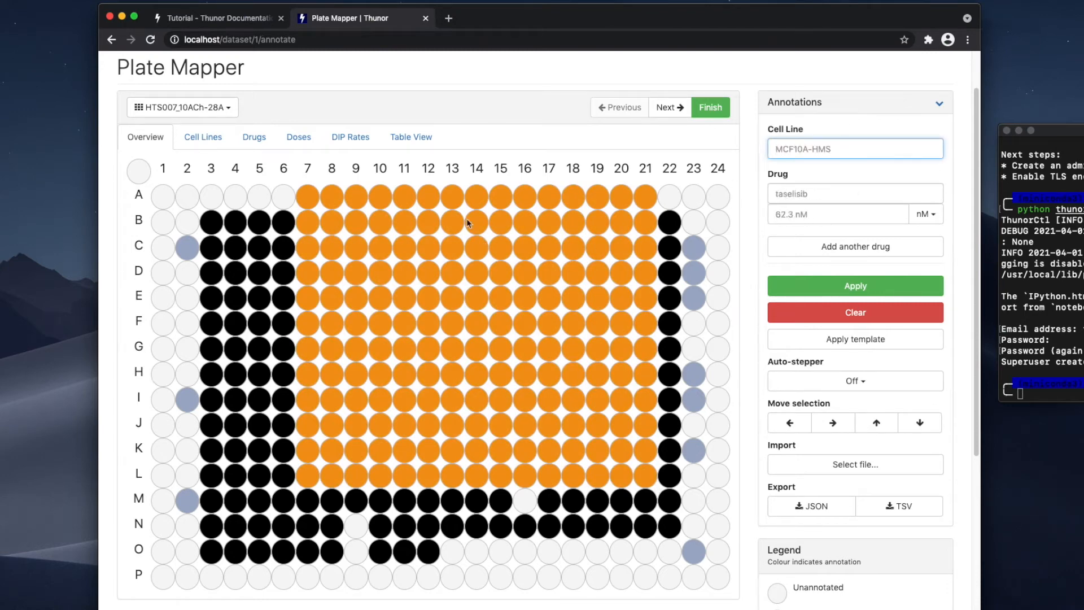
{"action": "left_click", "coordinate": [145, 175]}
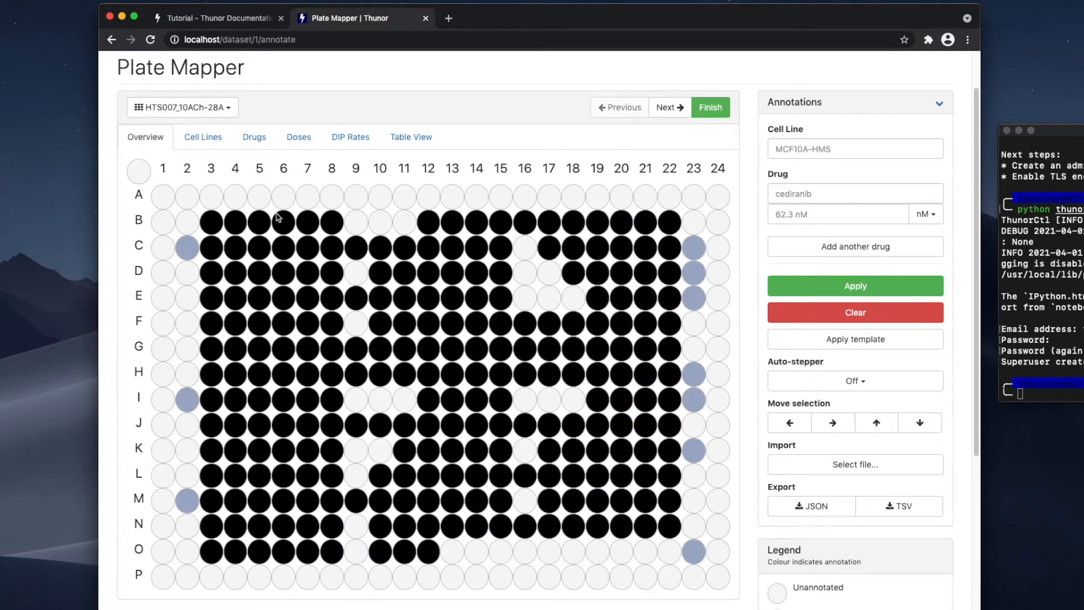
Try selecting the whole plate, columns 3 to 20, and rows C to I in turn, and clear the selection
{"action": "left_click", "coordinate": [148, 176]}
{"action": "left_click", "coordinate": [149, 176]}
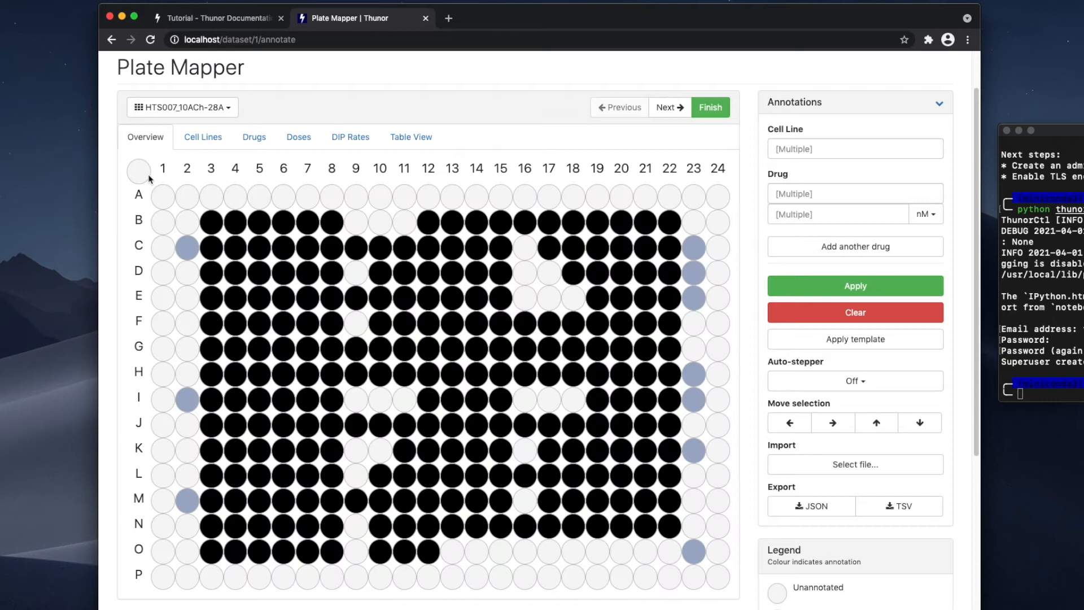
{"action": "left_click_drag", "start_coordinate": [217, 176], "coordinate": [622, 168]}
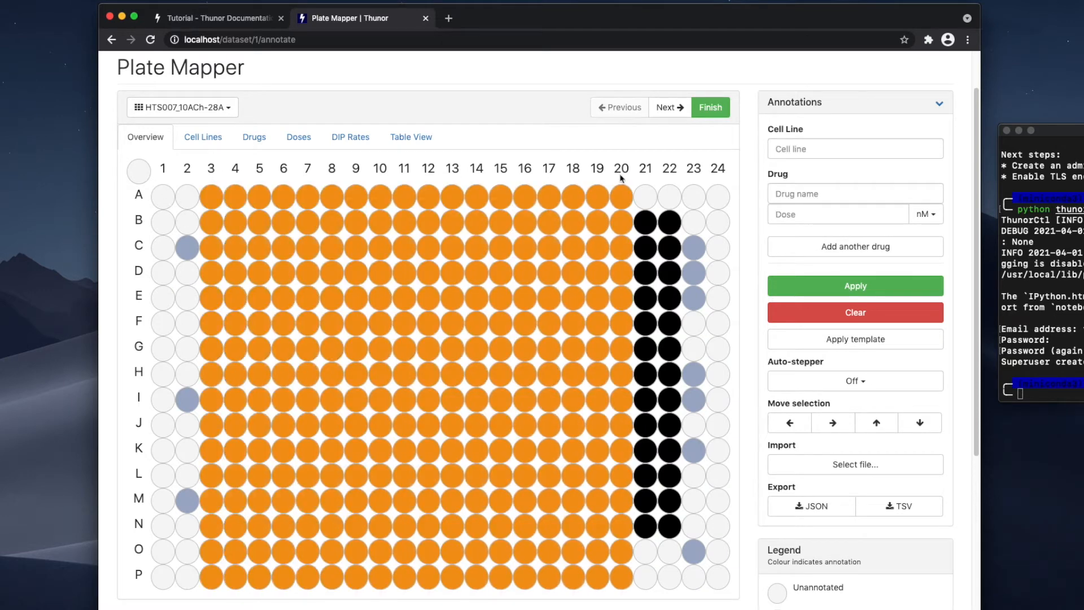
{"action": "left_click_drag", "start_coordinate": [140, 247], "coordinate": [140, 398]}
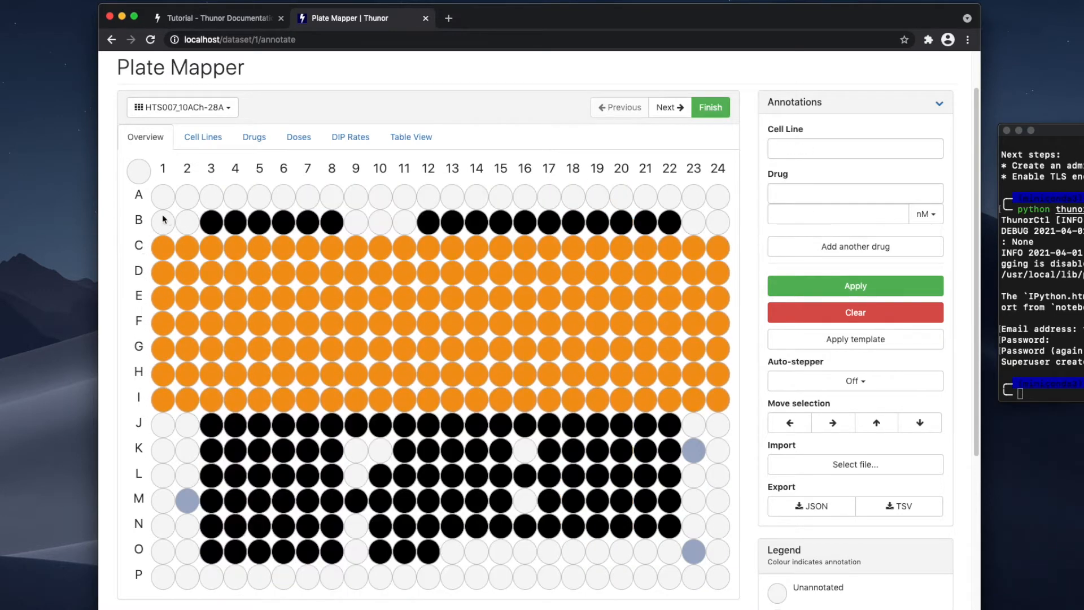
{"action": "left_click", "coordinate": [139, 172]}
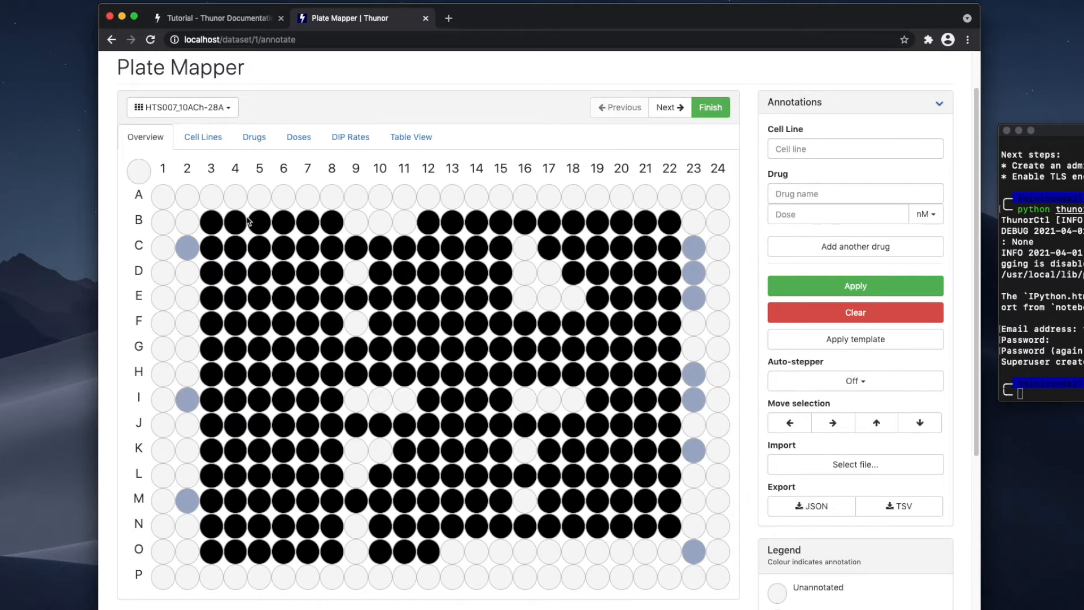
Set the auto-stepper to Right, 1 well
{"action": "left_click", "coordinate": [849, 334]}
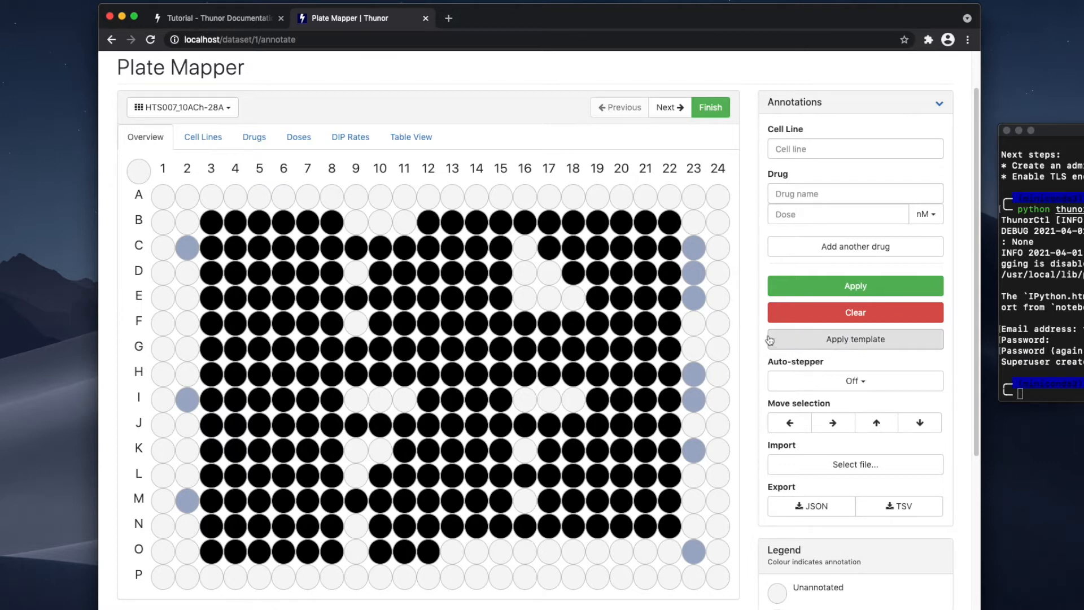
{"action": "left_click", "coordinate": [853, 381]}
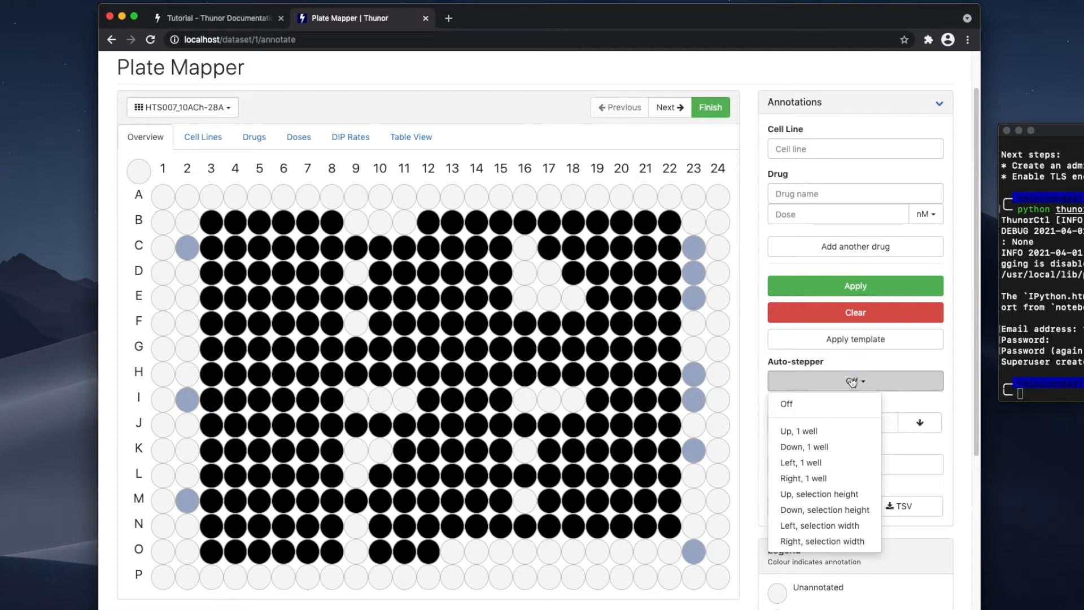
{"action": "left_click", "coordinate": [830, 432]}
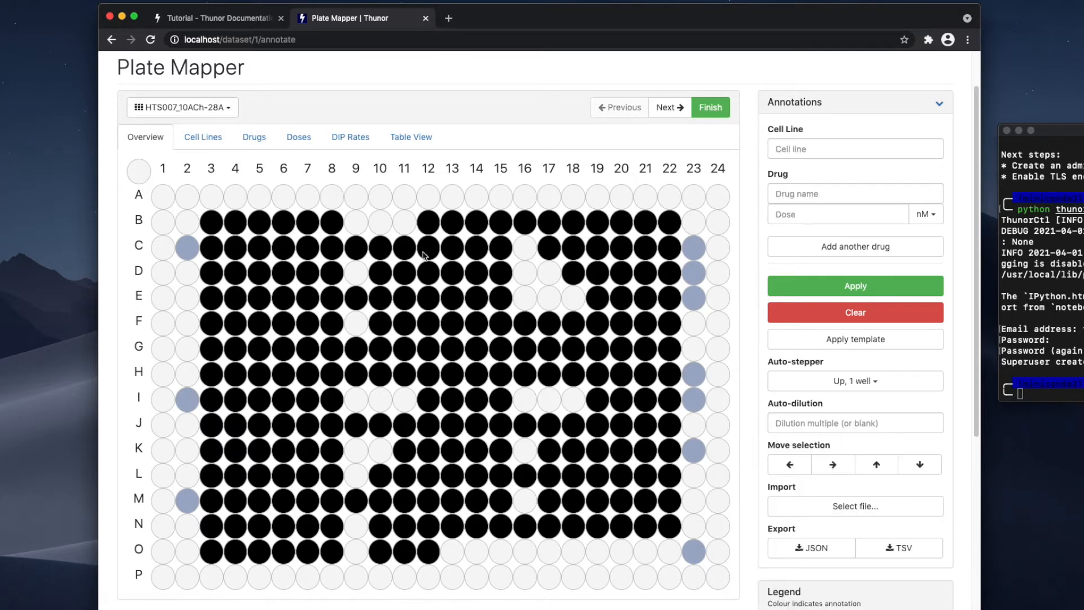
{"action": "left_click", "coordinate": [839, 394]}
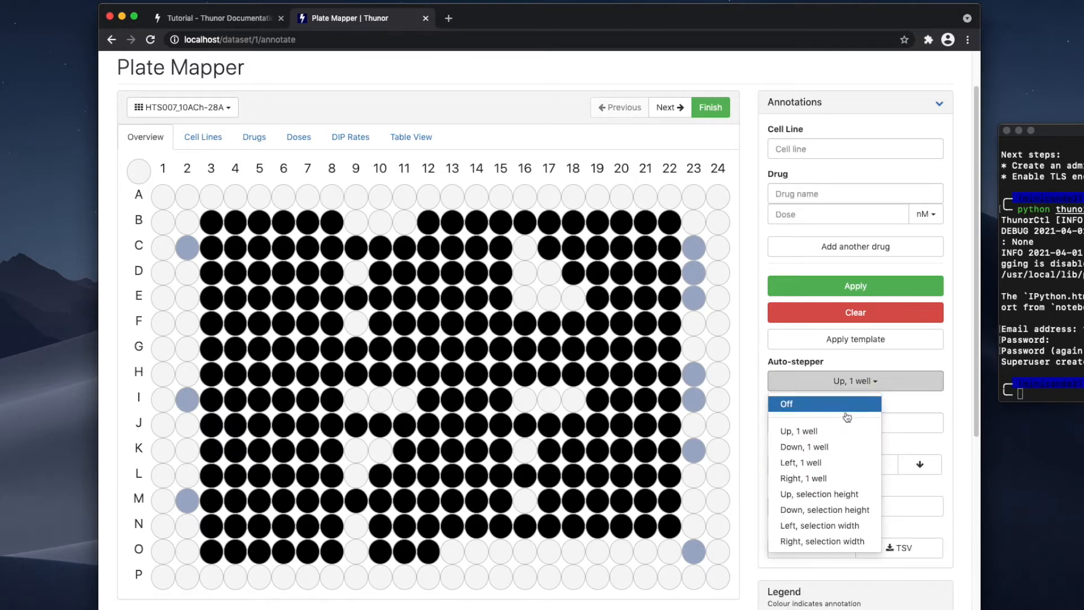
{"action": "left_click", "coordinate": [839, 479]}
Select wells B6 to L6, move the selection right and left column by column, and clear it
{"action": "left_click_drag", "start_coordinate": [283, 222], "coordinate": [282, 480]}
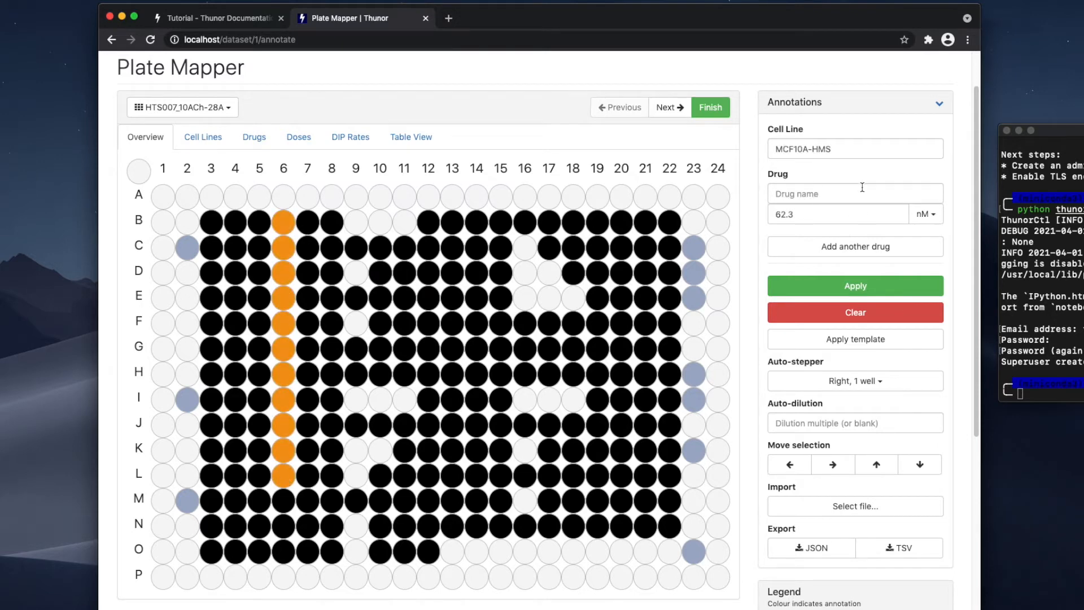
{"action": "left_click", "coordinate": [845, 473]}
{"action": "left_click", "coordinate": [845, 473]}
{"action": "left_click", "coordinate": [845, 473]}
{"action": "left_click", "coordinate": [806, 466]}
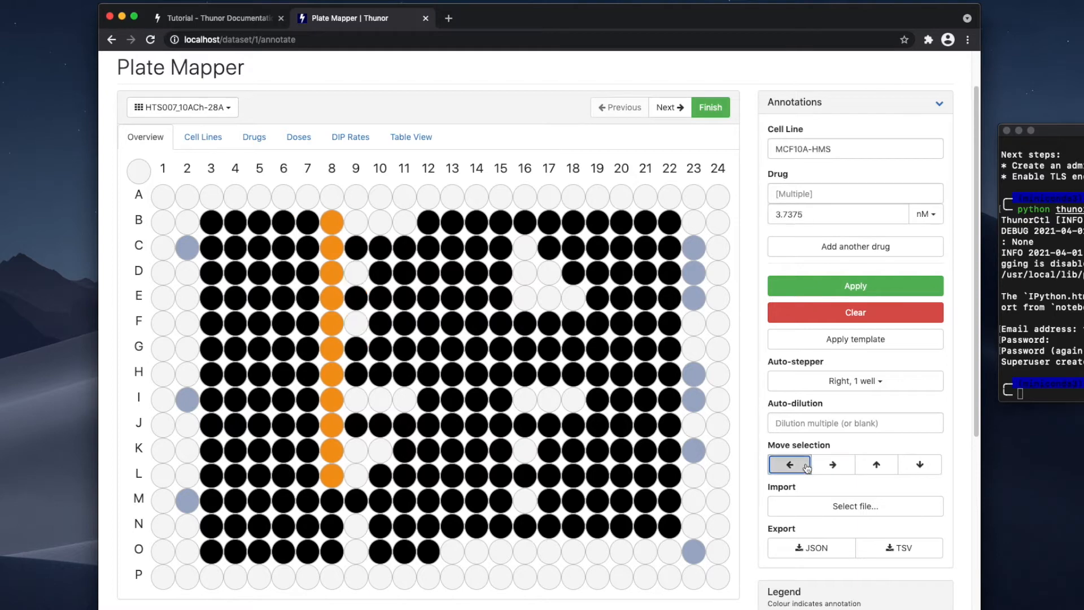
{"action": "left_click", "coordinate": [806, 466]}
{"action": "left_click", "coordinate": [806, 467]}
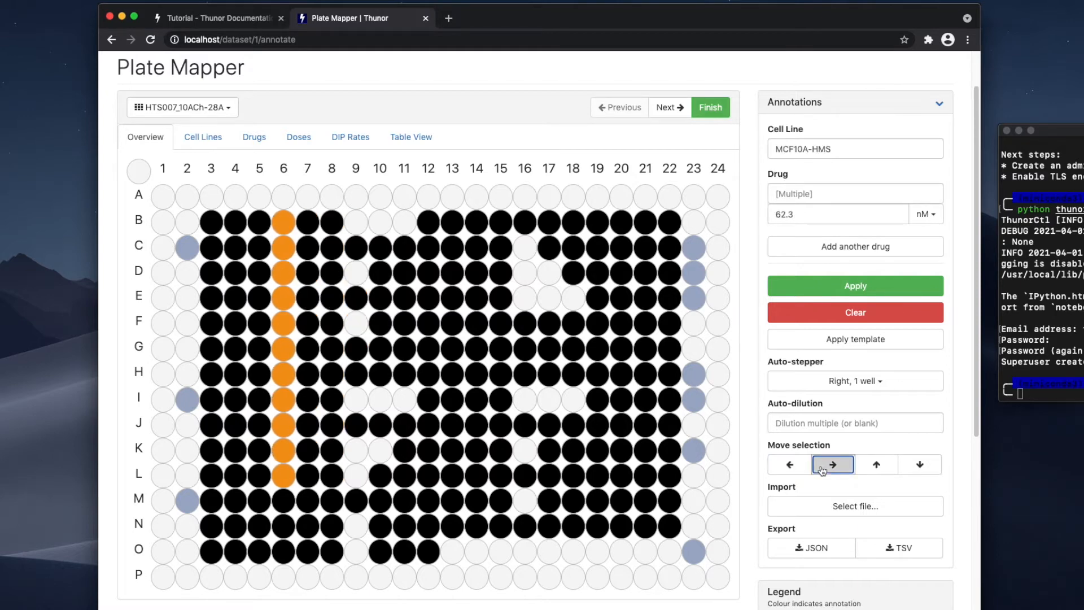
{"action": "left_click", "coordinate": [822, 471]}
{"action": "left_click", "coordinate": [822, 470]}
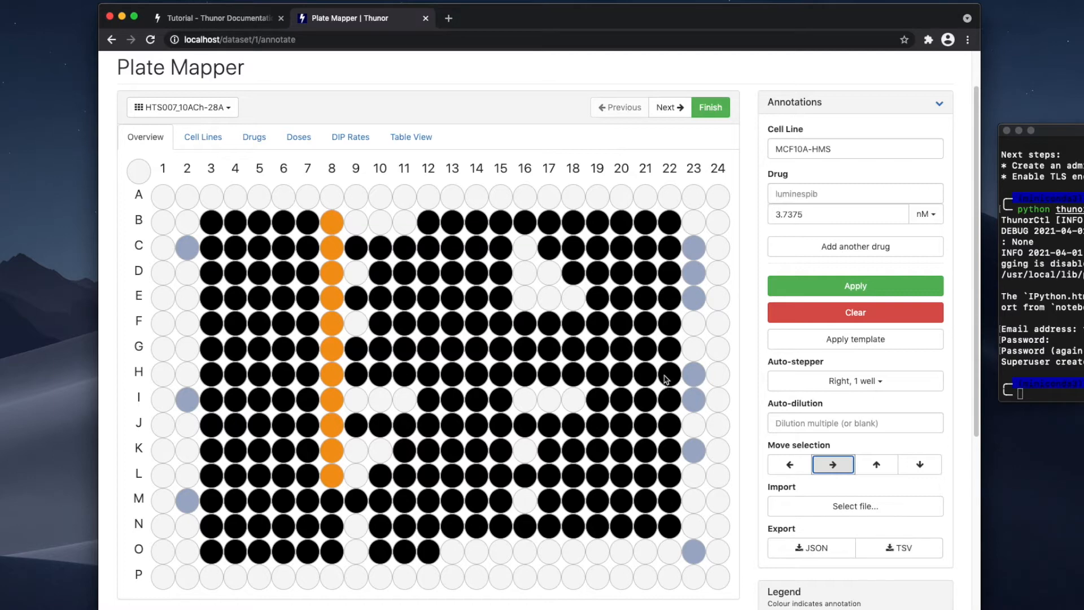
{"action": "left_click", "coordinate": [153, 178]}
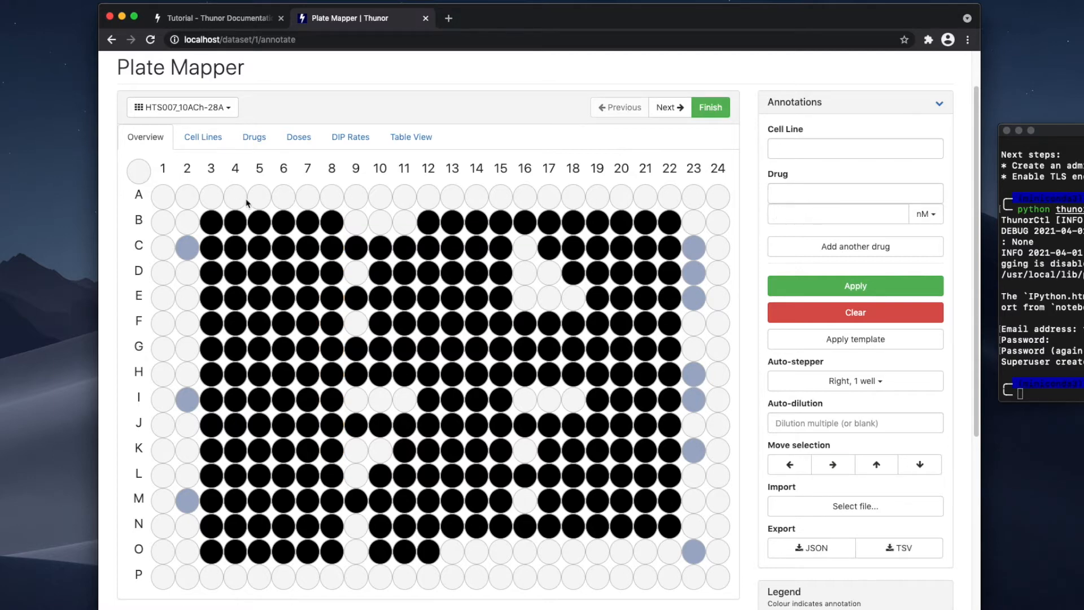
Switch to plate HTS007_231-28B, look over its layout, and finish the plate mapping
{"action": "left_click", "coordinate": [215, 108]}
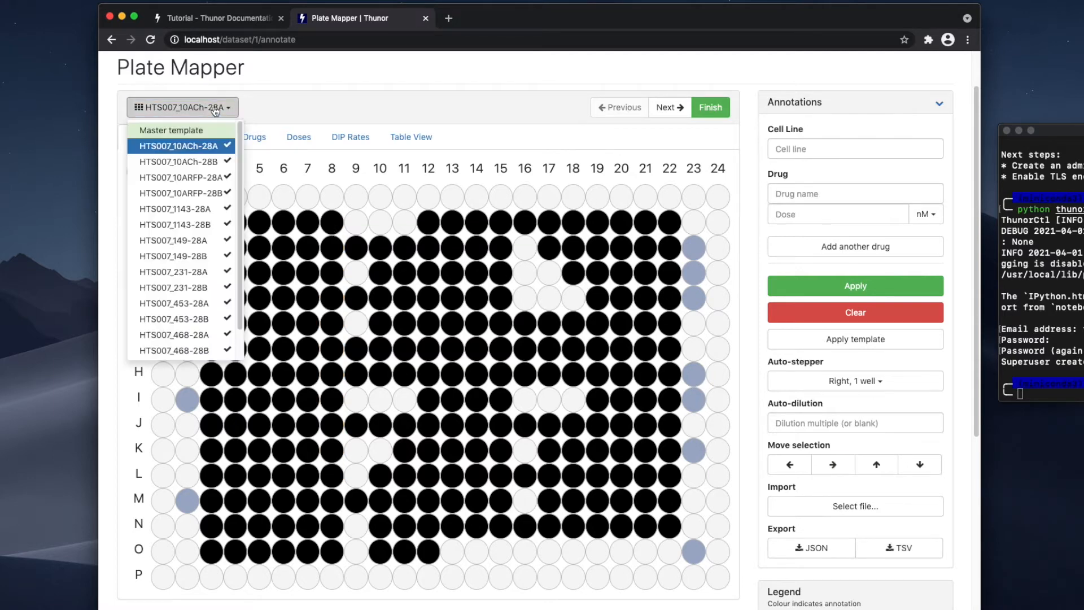
{"action": "scroll", "coordinate": [192, 179], "scroll_direction": "down", "scroll_amount": 2}
{"action": "scroll", "coordinate": [192, 178], "scroll_direction": "up", "scroll_amount": 2}
{"action": "scroll", "coordinate": [187, 212], "scroll_direction": "down", "scroll_amount": 5}
{"action": "left_click", "coordinate": [180, 159]}
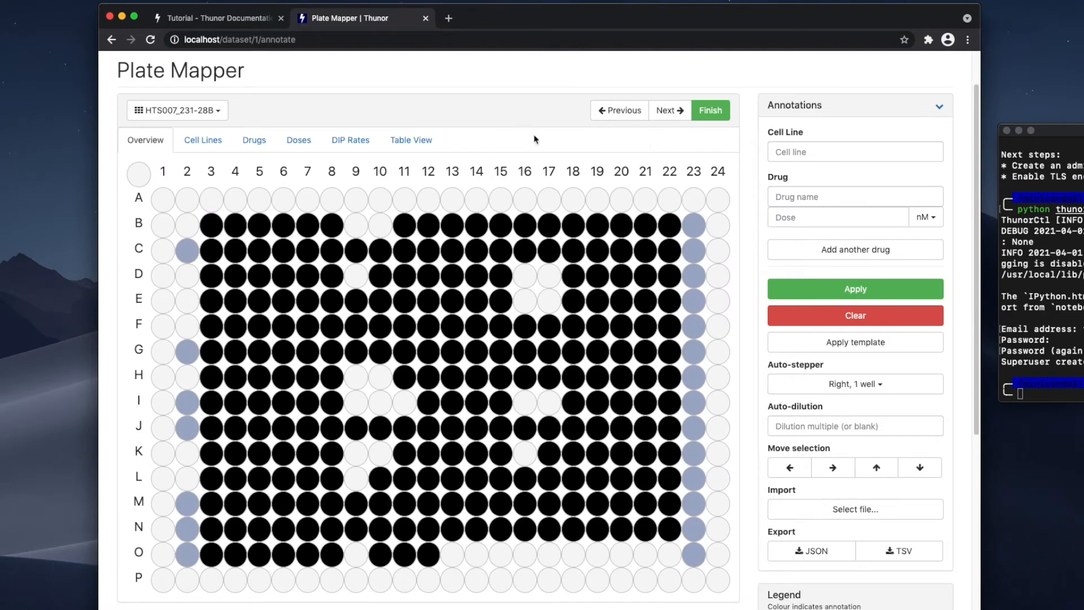
{"action": "scroll", "coordinate": [535, 139], "scroll_direction": "down", "scroll_amount": 10}
{"action": "scroll", "coordinate": [646, 293], "scroll_direction": "up", "scroll_amount": 15}
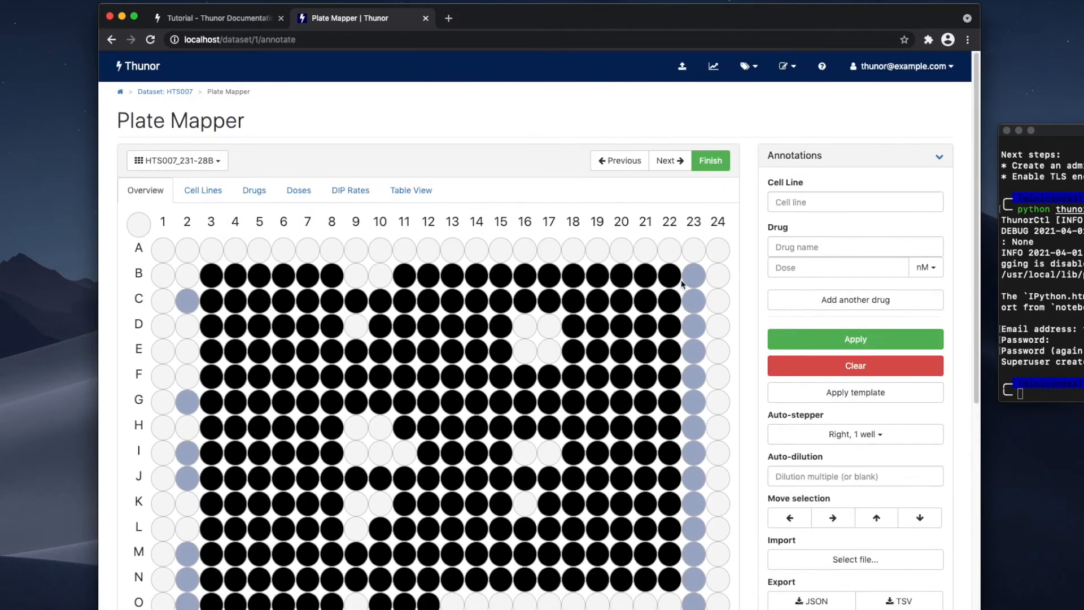
{"action": "left_click", "coordinate": [714, 169]}
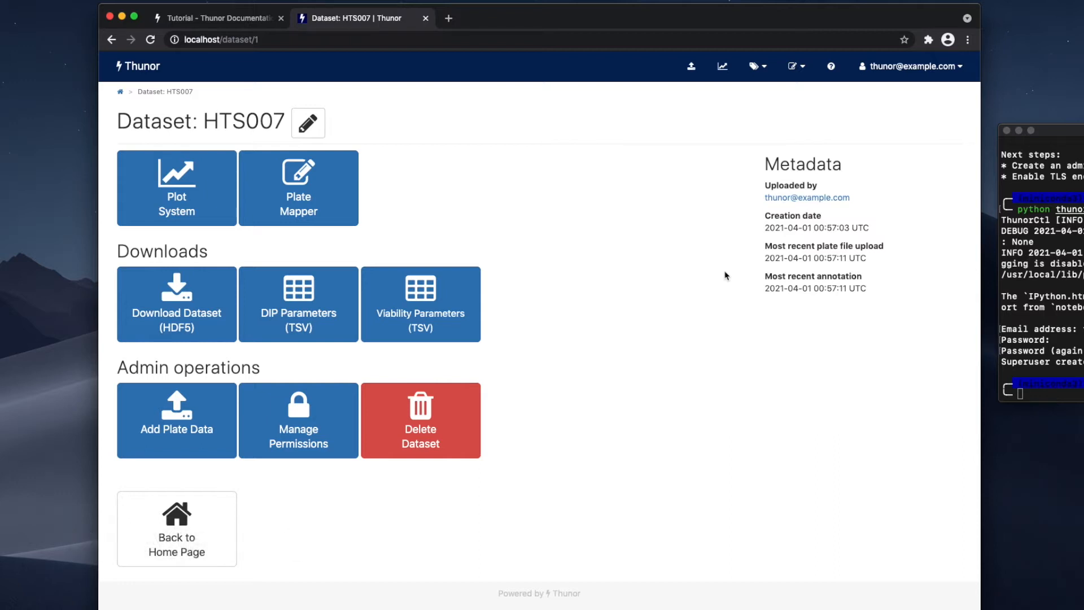
Turn the public View plots permission of the HTS007 dataset on and off again, and return to the dataset page
{"action": "left_click", "coordinate": [185, 314]}
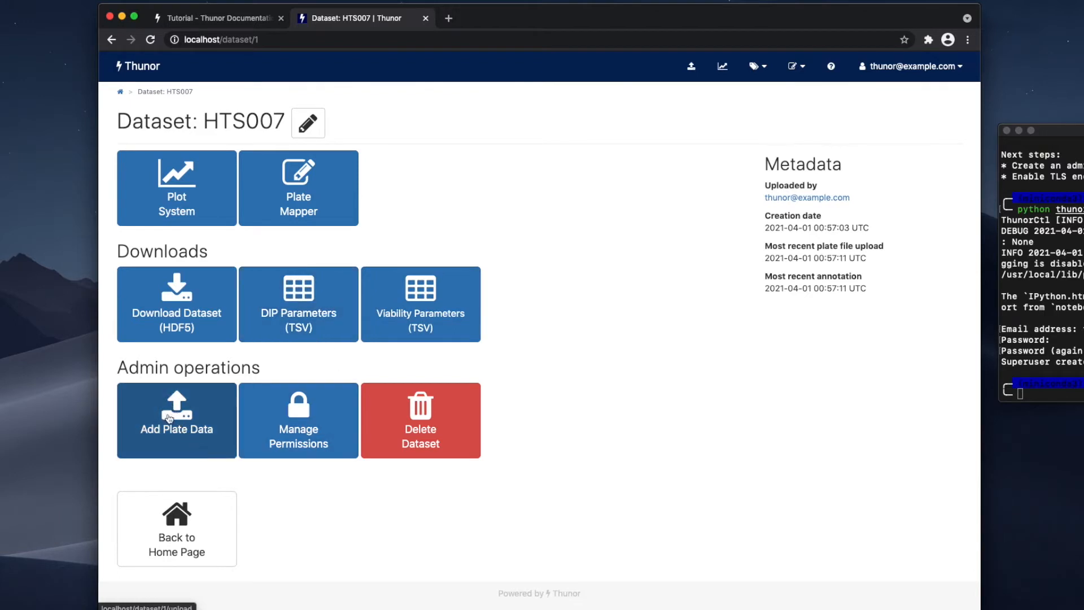
{"action": "left_click", "coordinate": [288, 430]}
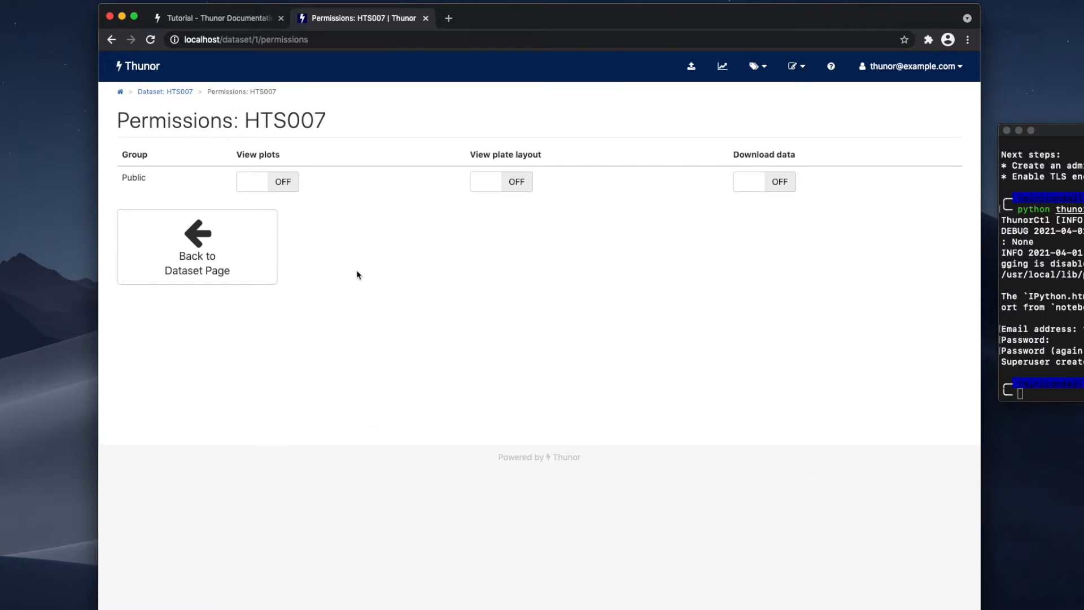
{"action": "left_click", "coordinate": [271, 190]}
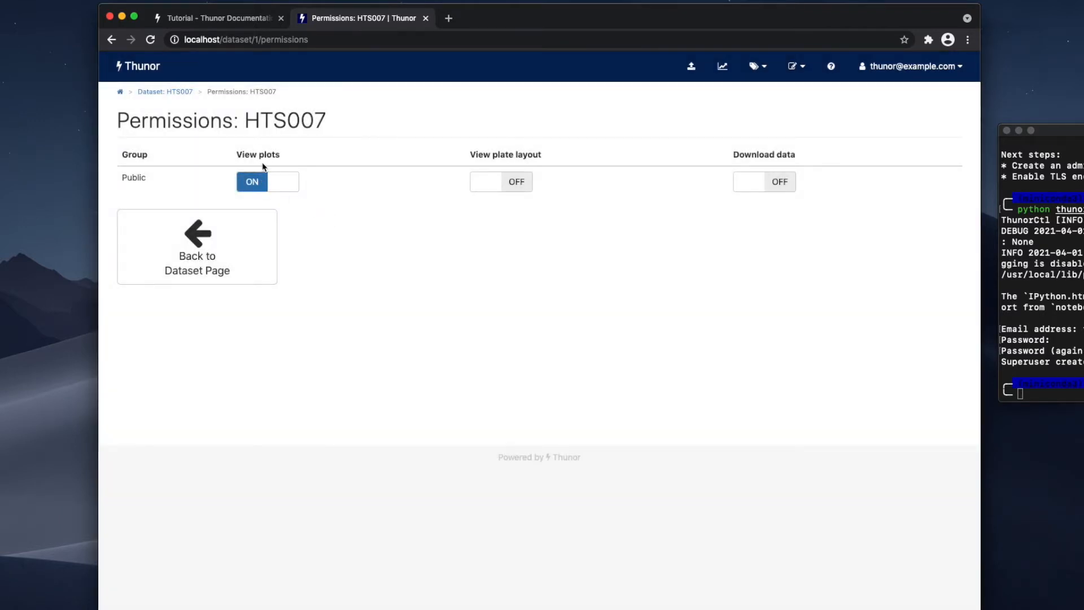
{"action": "left_click", "coordinate": [269, 189]}
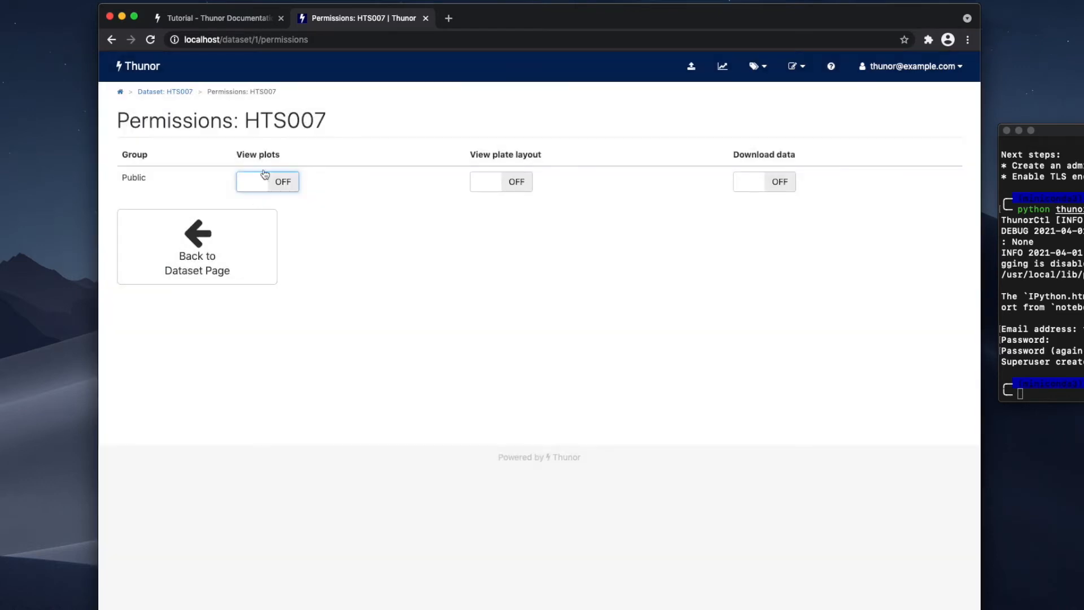
{"action": "left_click", "coordinate": [226, 243]}
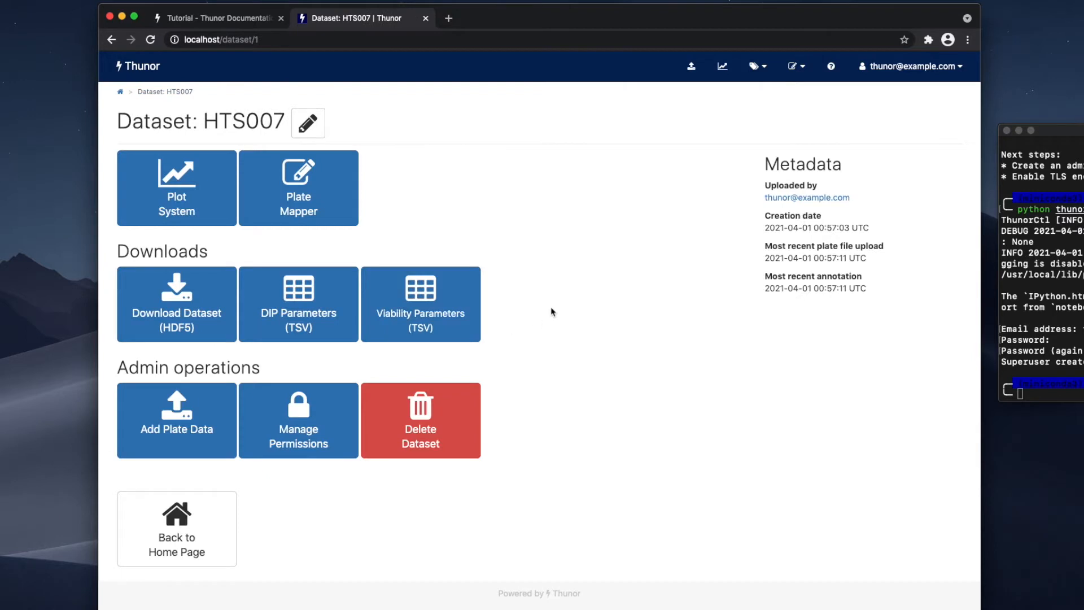
Open the HTS007 plot system and add a Time Course plot for cell line BT20 and drug abemaciclib
{"action": "left_click", "coordinate": [187, 197]}
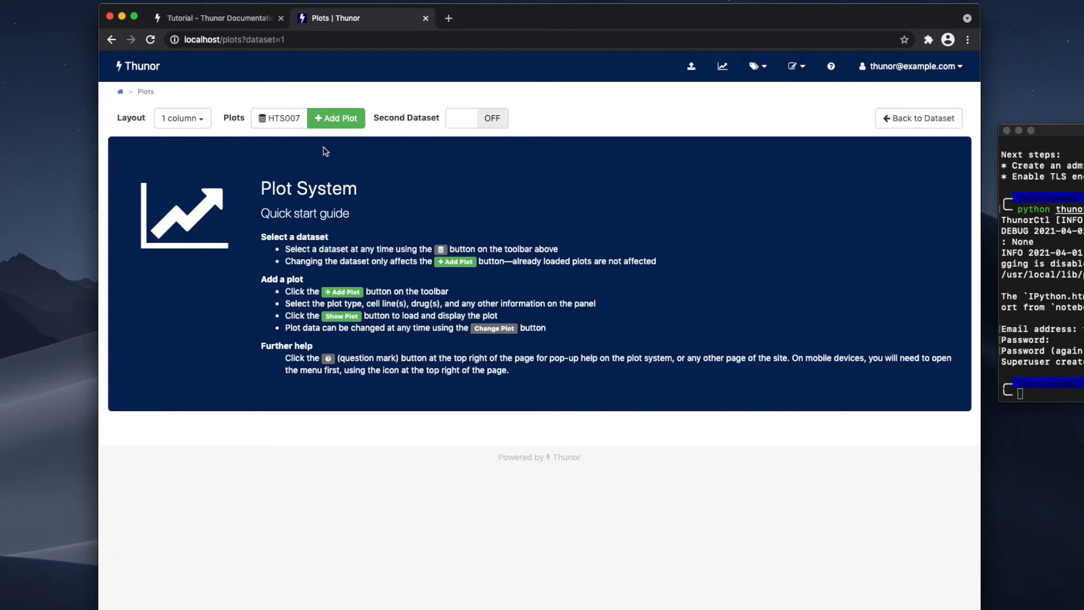
{"action": "left_click", "coordinate": [338, 117]}
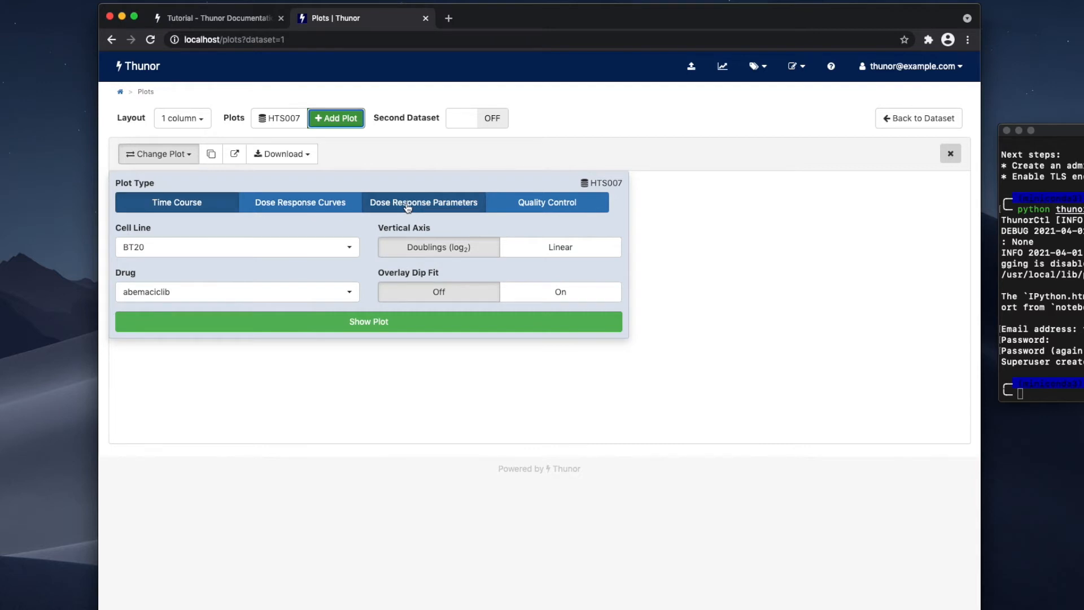
{"action": "left_click", "coordinate": [219, 249]}
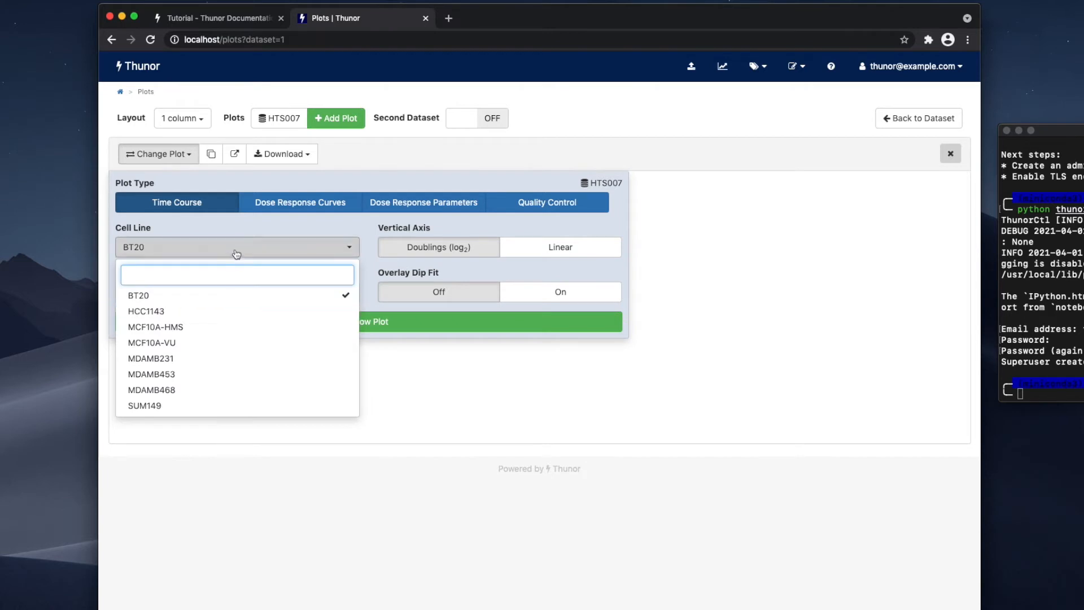
{"action": "left_click", "coordinate": [236, 249]}
{"action": "left_click", "coordinate": [249, 297]}
{"action": "left_click", "coordinate": [249, 295]}
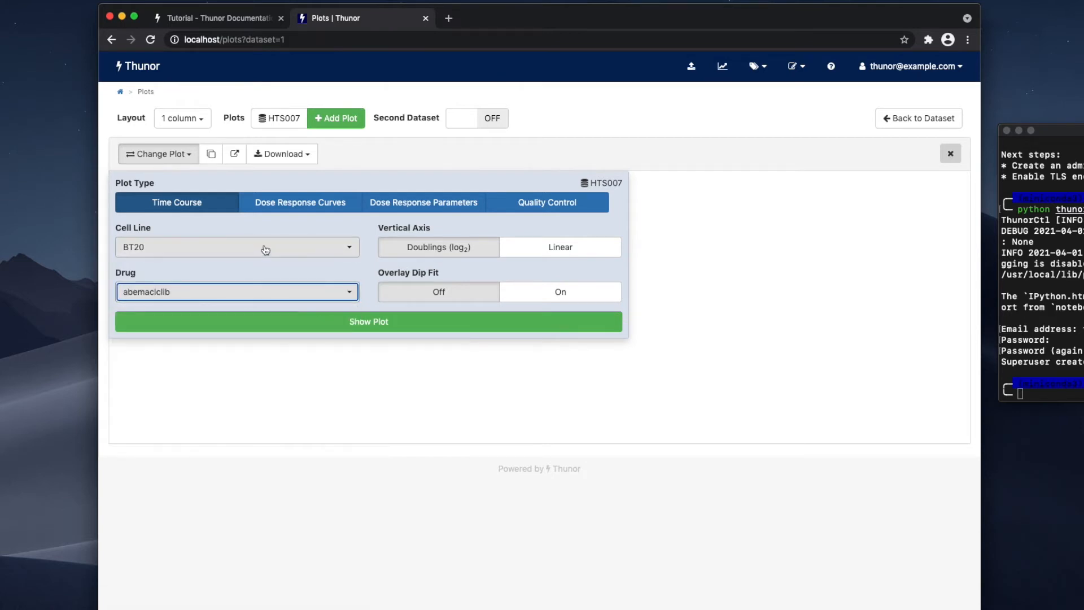
{"action": "left_click", "coordinate": [363, 318]}
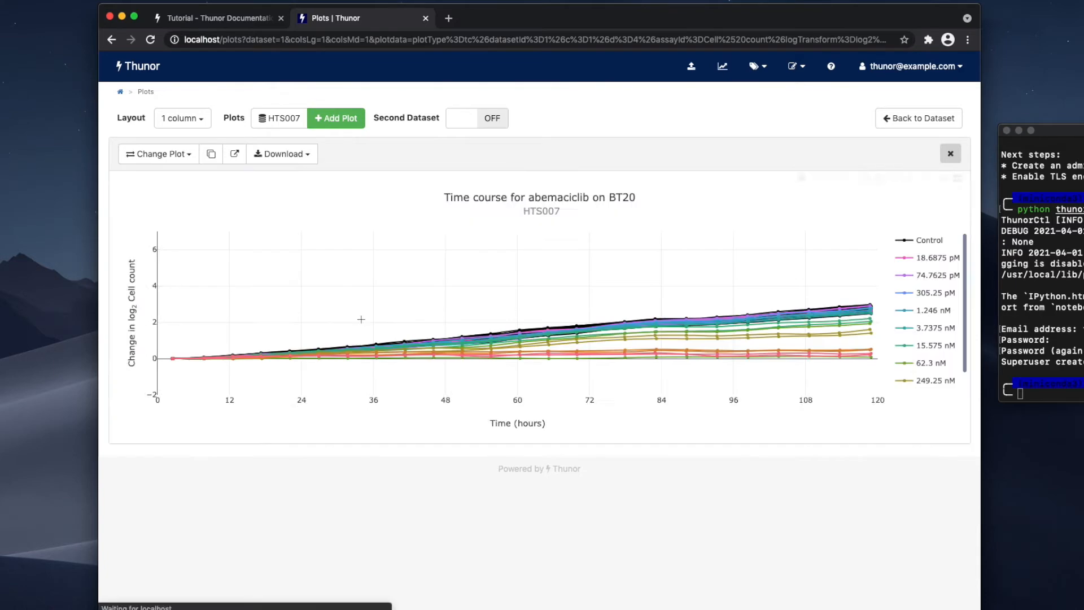
Inspect the time course data points, fit the axes to the data, and look through the concentration legend
{"action": "mouse_move", "coordinate": [399, 304]}
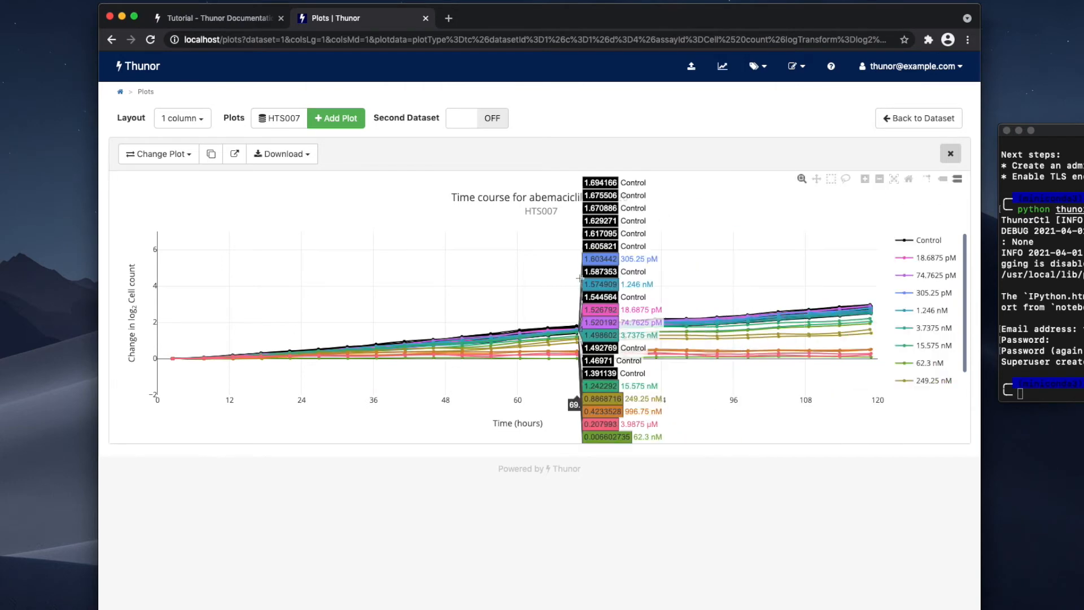
{"action": "double_click", "coordinate": [576, 277]}
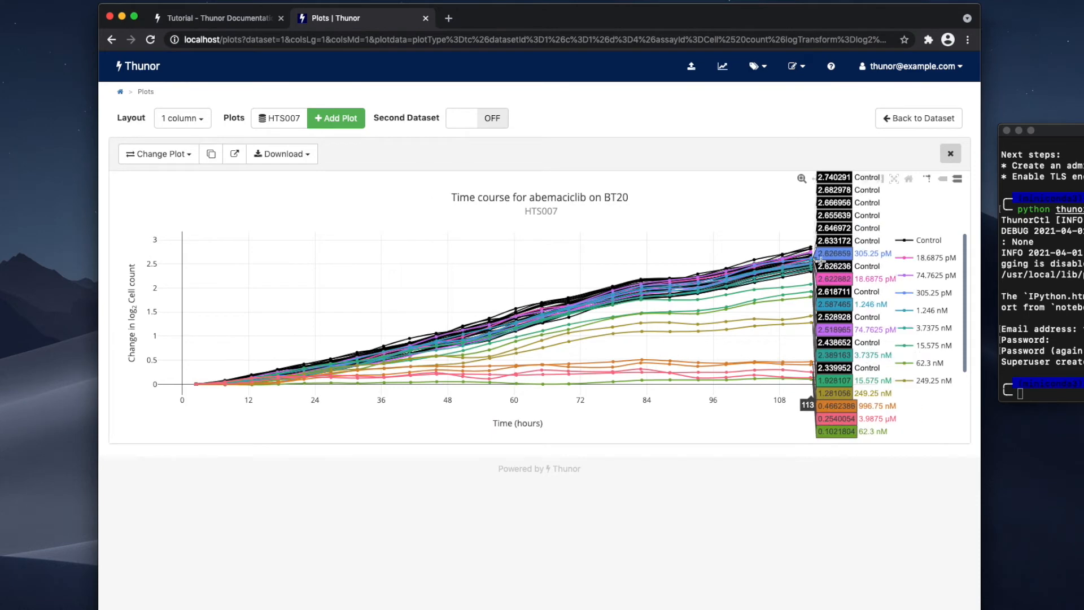
{"action": "scroll", "coordinate": [945, 268], "scroll_direction": "down", "scroll_amount": 2}
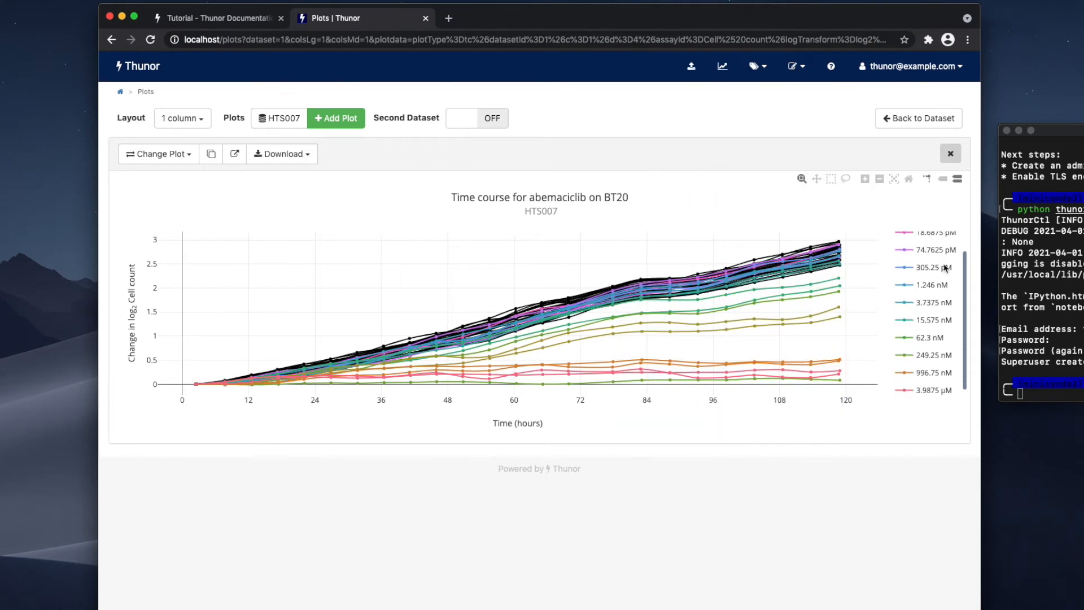
{"action": "scroll", "coordinate": [945, 268], "scroll_direction": "up", "scroll_amount": 2}
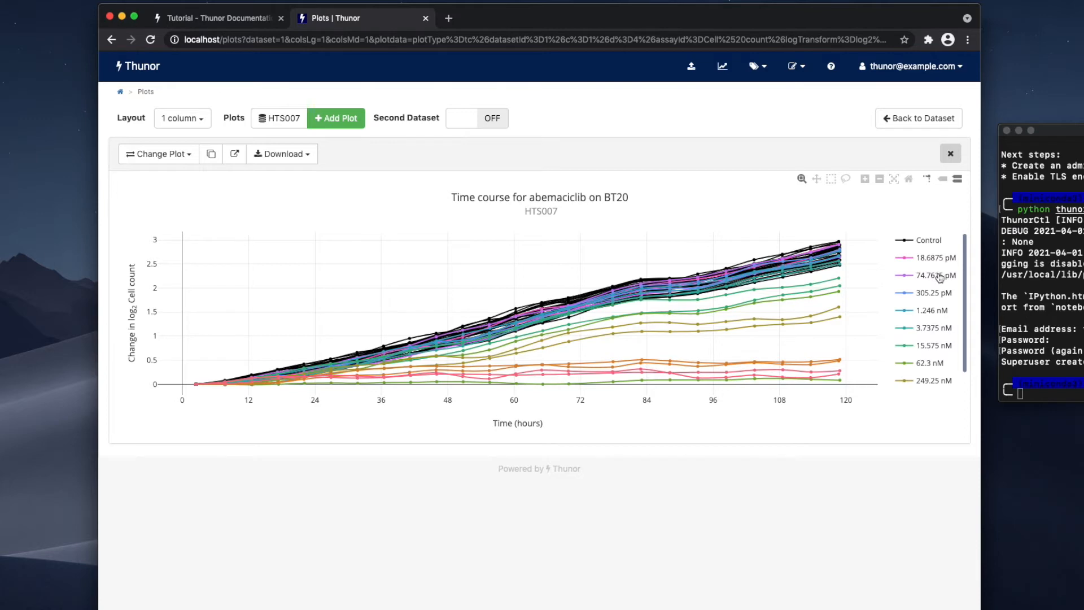
Isolate the 74.7625 pM curves and the 305.25 pM curves in turn, and show all concentrations again
{"action": "double_click", "coordinate": [938, 278]}
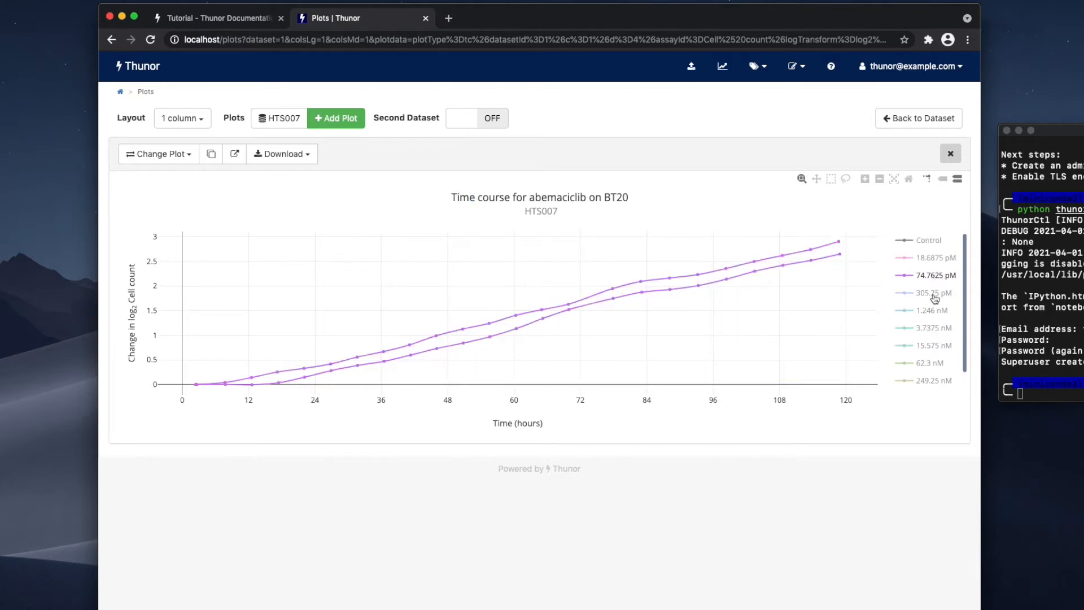
{"action": "double_click", "coordinate": [929, 293]}
{"action": "double_click", "coordinate": [929, 294]}
{"action": "double_click", "coordinate": [929, 280]}
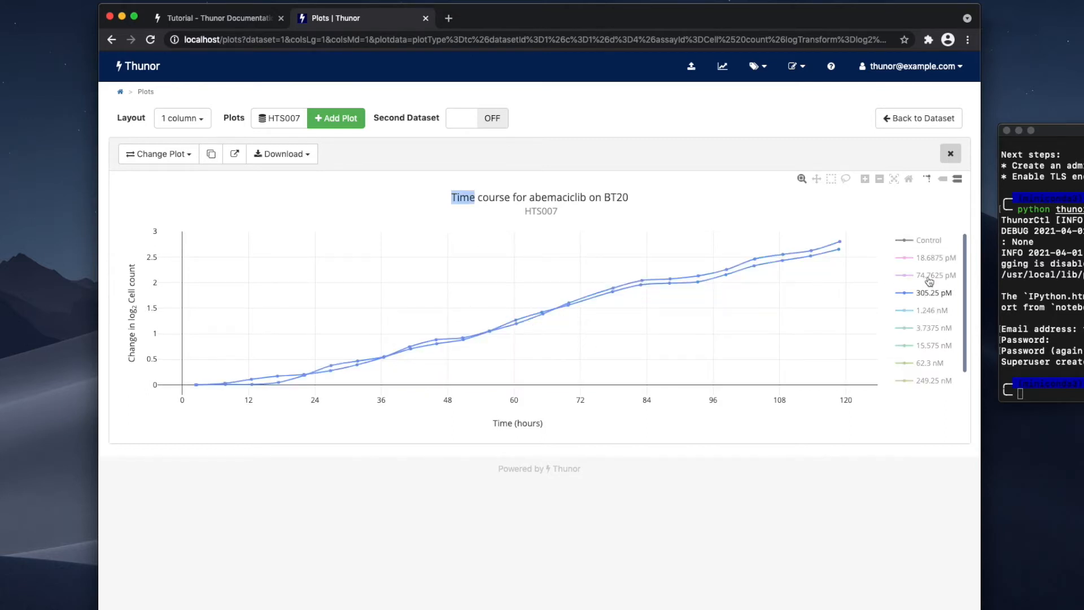
Hide and show again the 74.7625 pM curves, and do the same for the Control curves
{"action": "left_click", "coordinate": [931, 280]}
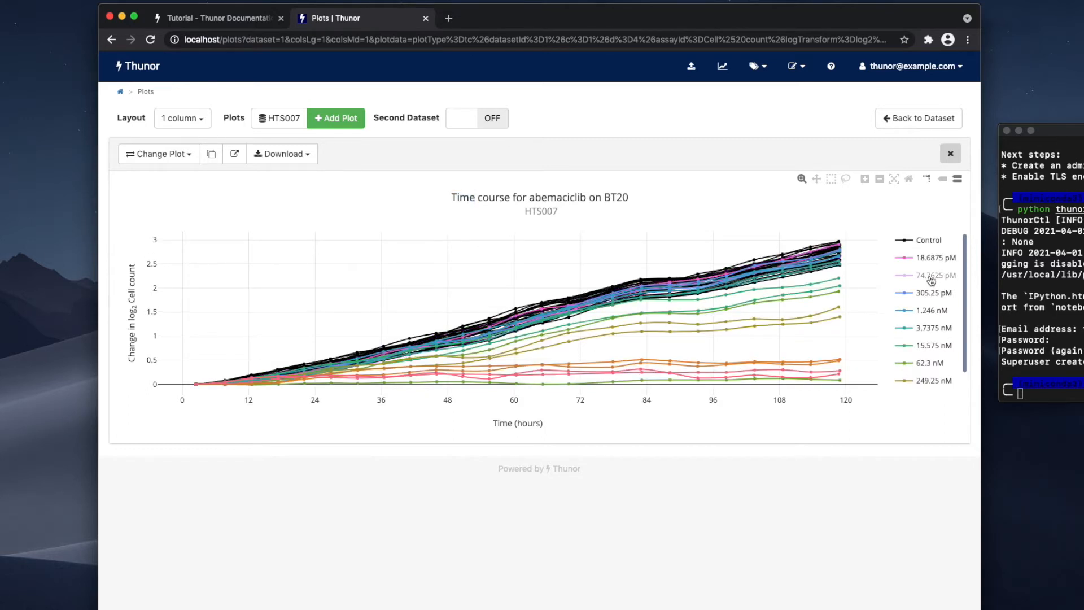
{"action": "left_click", "coordinate": [931, 280]}
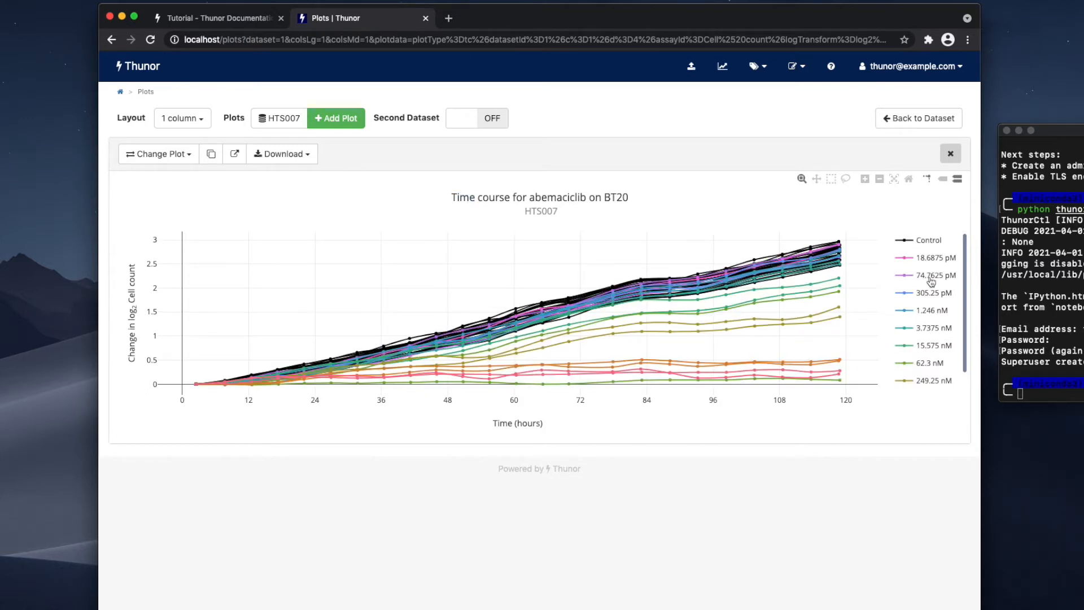
{"action": "left_click", "coordinate": [924, 242]}
{"action": "left_click", "coordinate": [923, 242]}
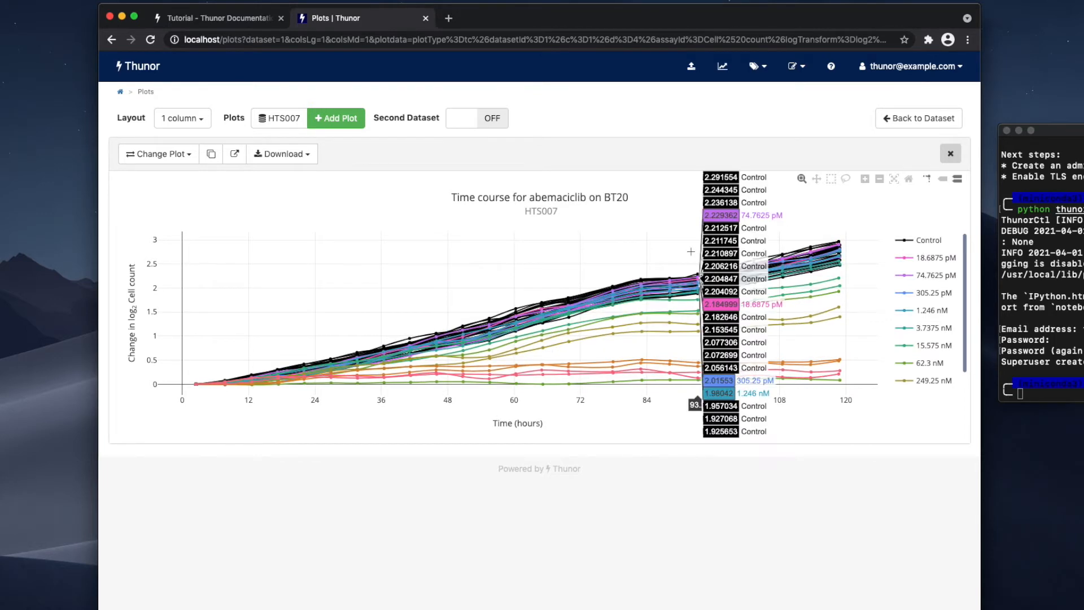
Pan the time course plot and mark the upper end of its curves with Box Select and Lasso Select
{"action": "left_click", "coordinate": [816, 180]}
{"action": "left_click_drag", "start_coordinate": [649, 250], "coordinate": [559, 271]}
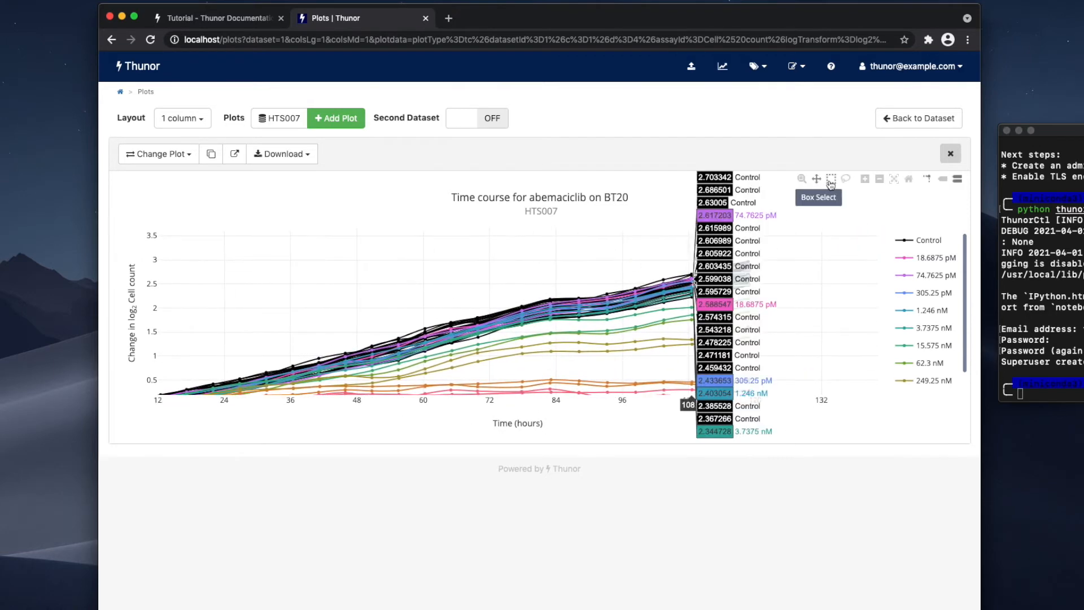
{"action": "left_click_drag", "start_coordinate": [636, 241], "coordinate": [744, 319]}
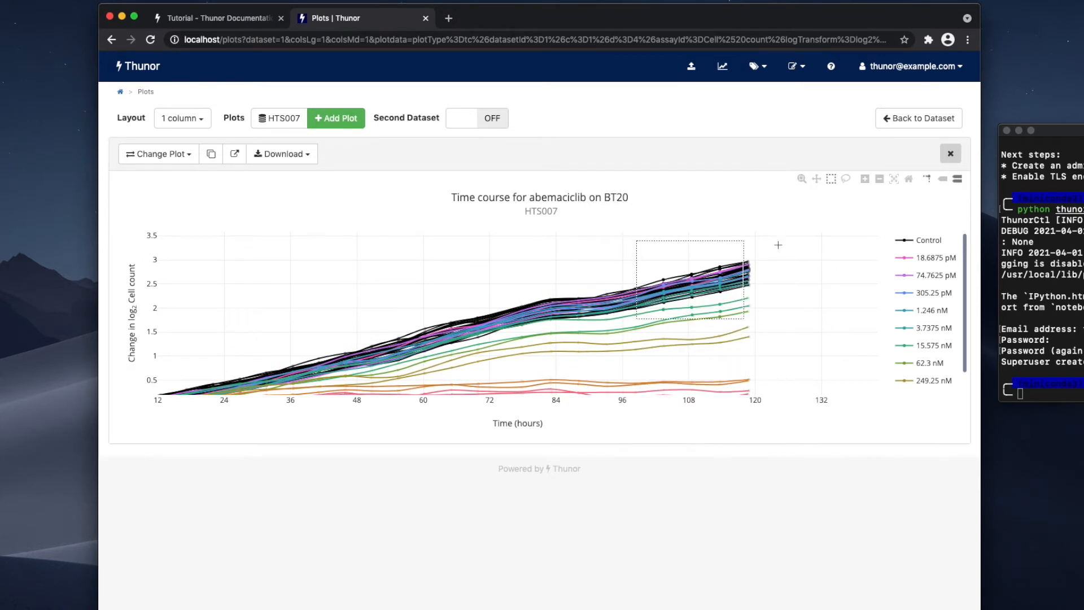
{"action": "left_click", "coordinate": [845, 179]}
{"action": "mouse_move", "coordinate": [714, 254]}
{"action": "left_mouse_down"}
{"action": "mouse_move", "coordinate": [725, 333]}
{"action": "mouse_move", "coordinate": [721, 250]}
{"action": "left_mouse_up"}
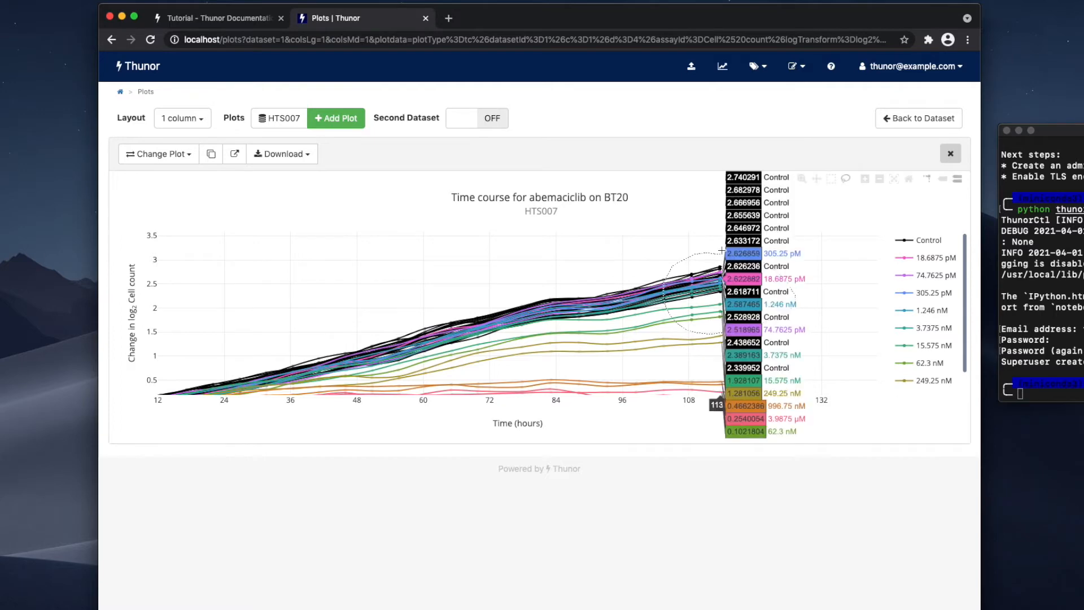
Zoom the time course plot in and out, reset its axes, and autoscale it to the data
{"action": "left_click", "coordinate": [864, 179]}
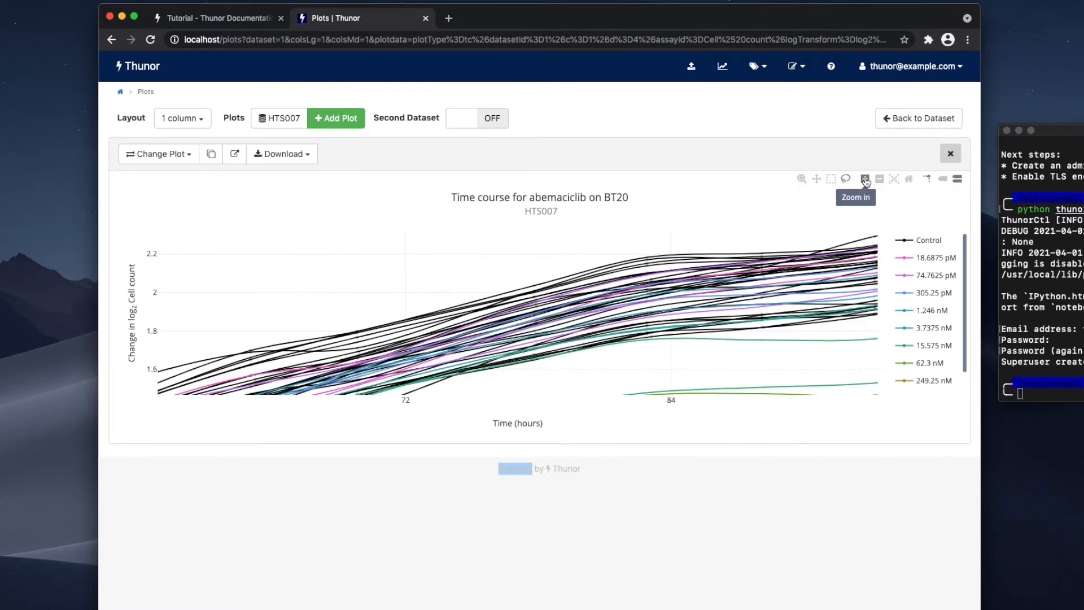
{"action": "left_click", "coordinate": [879, 179]}
{"action": "left_click", "coordinate": [879, 179]}
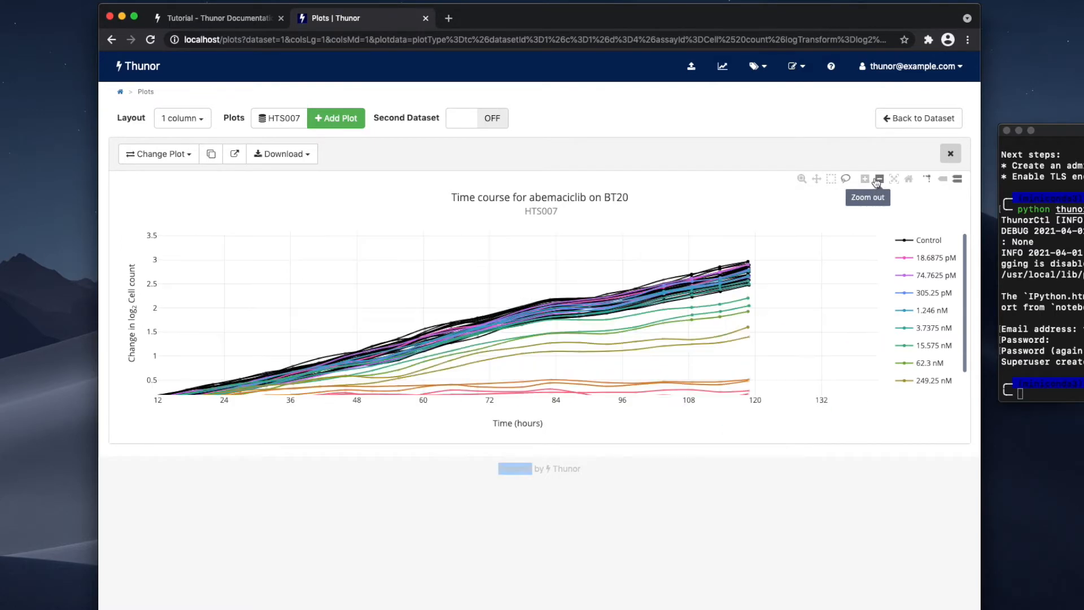
{"action": "left_click", "coordinate": [907, 181]}
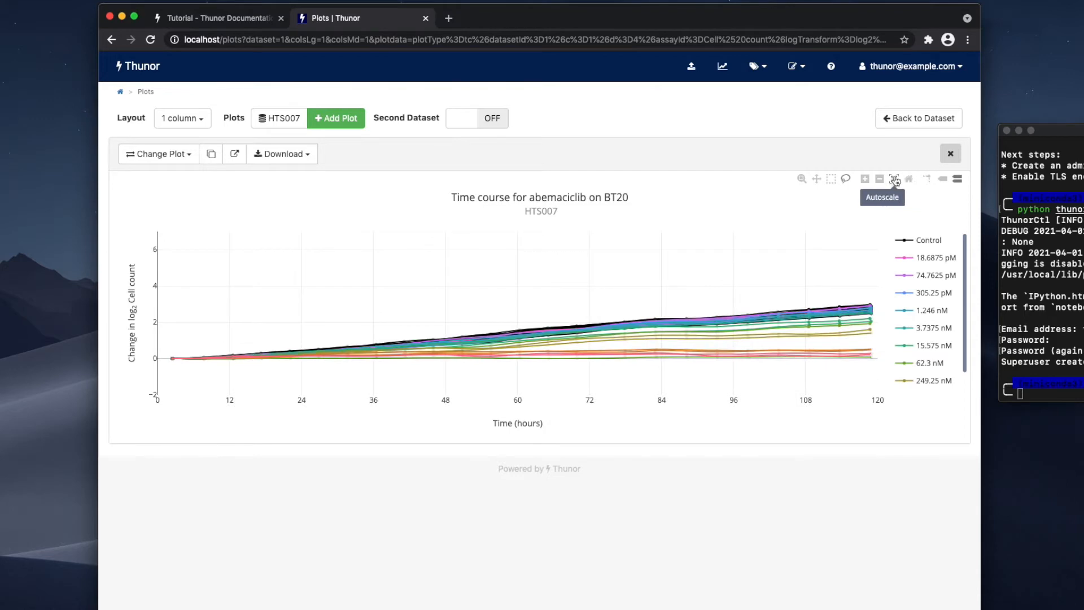
{"action": "left_click", "coordinate": [894, 179]}
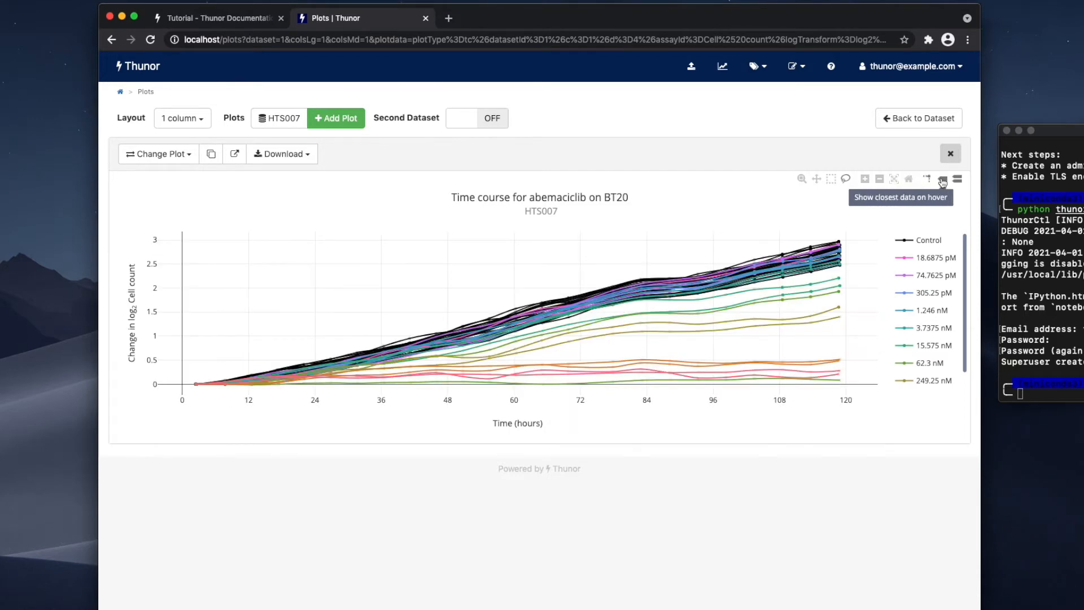
Set the plot to show closest data on hover, and review the options for changing the plot
{"action": "mouse_move", "coordinate": [779, 265]}
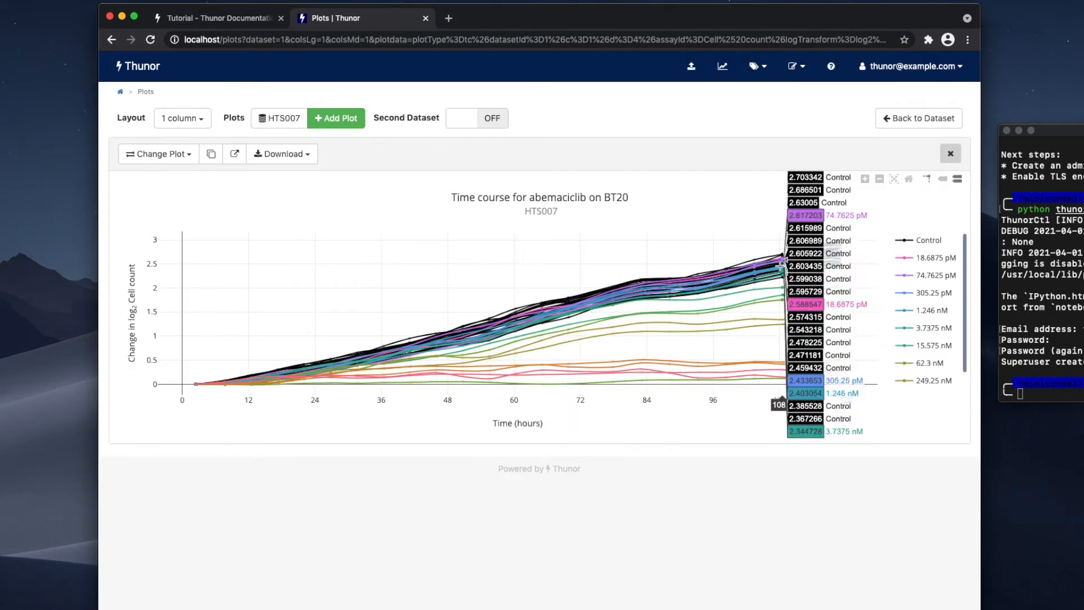
{"action": "left_click", "coordinate": [941, 180]}
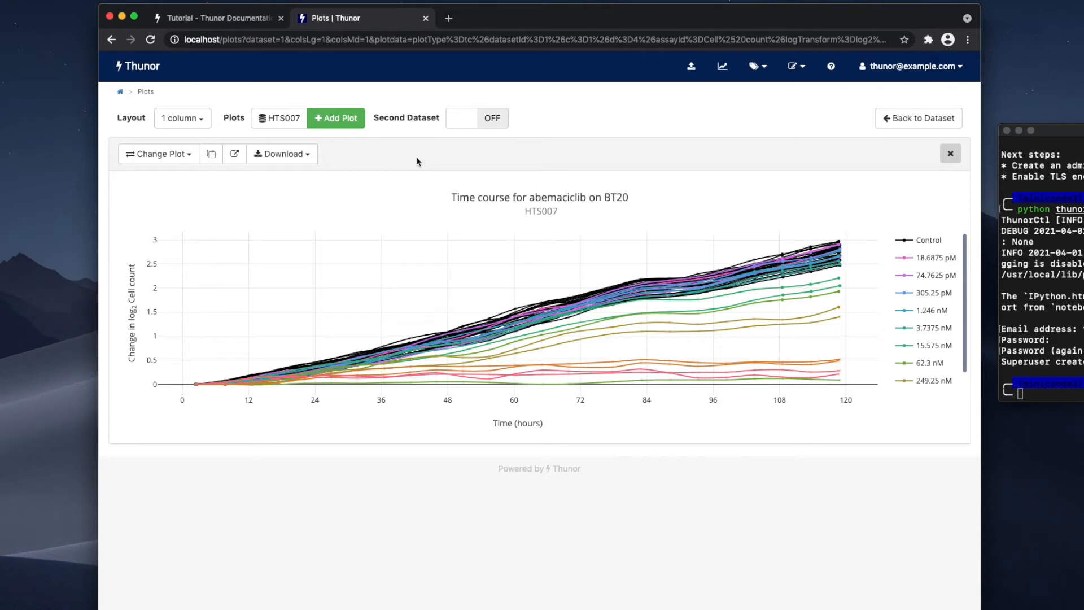
{"action": "left_click", "coordinate": [180, 163]}
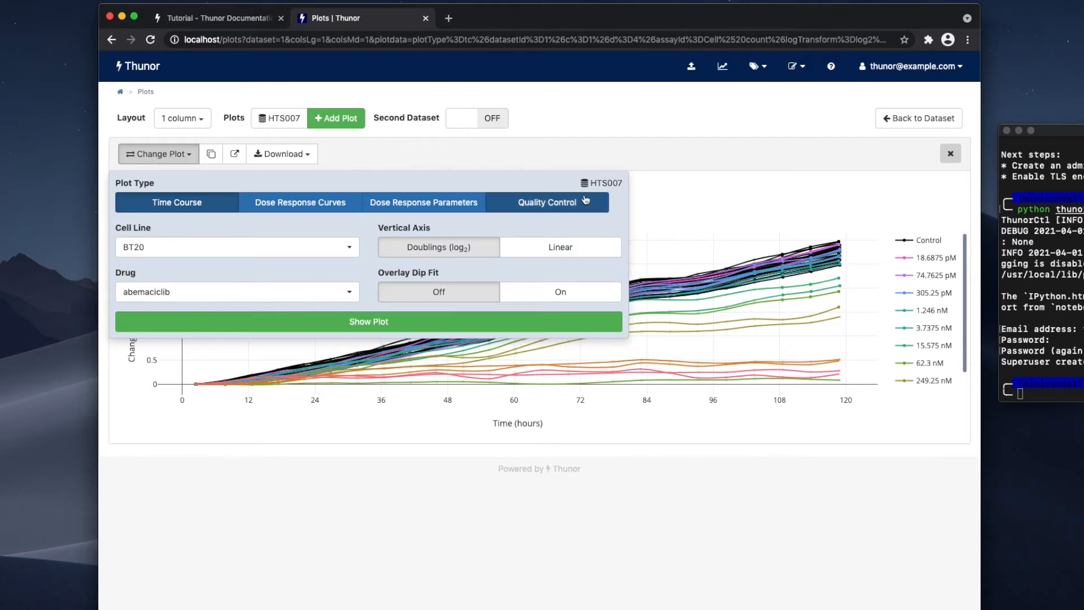
{"action": "left_click", "coordinate": [173, 160]}
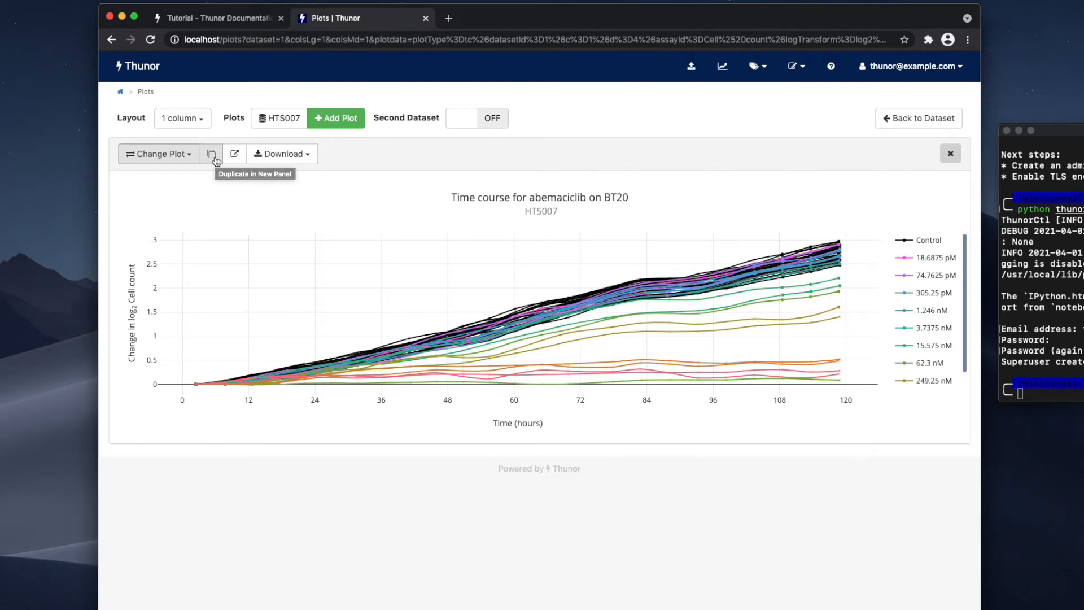
Set the plot layout to 2 columns and duplicate the time course plot in a new panel
{"action": "left_click", "coordinate": [194, 120]}
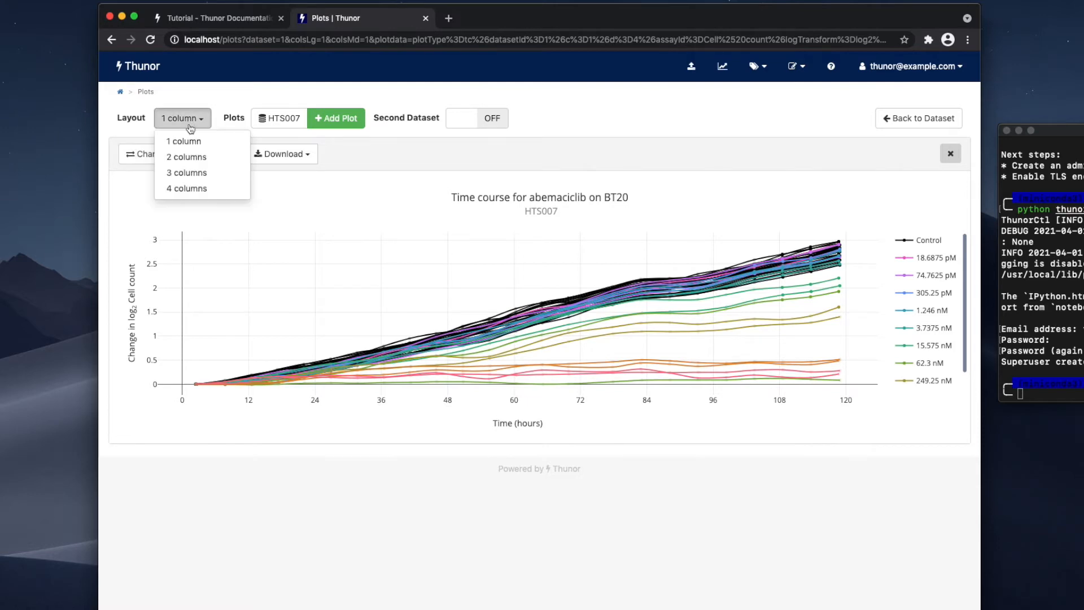
{"action": "left_click", "coordinate": [195, 155]}
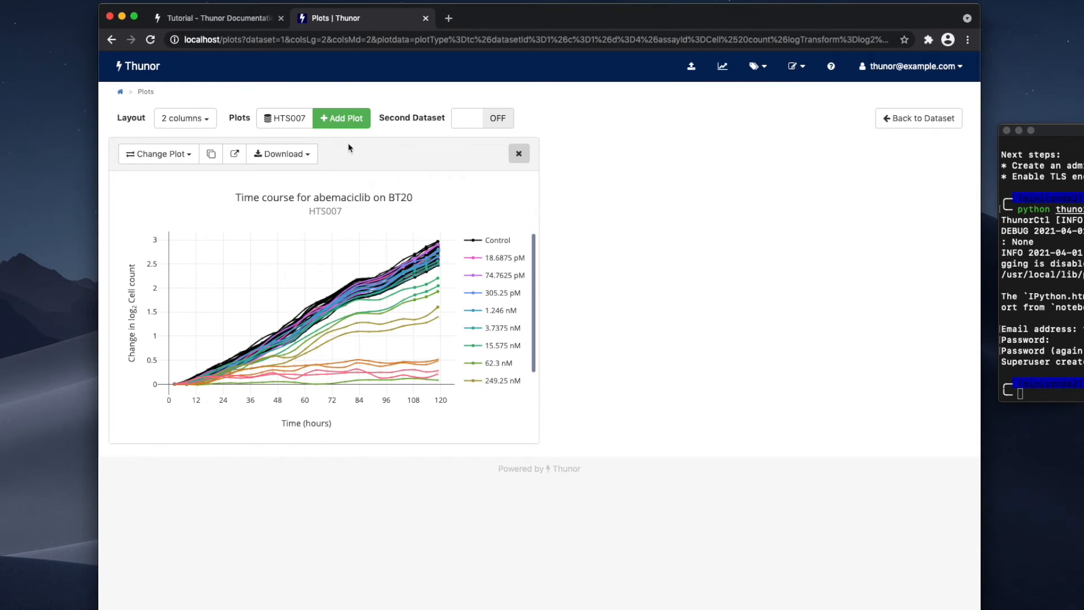
{"action": "left_click", "coordinate": [209, 158]}
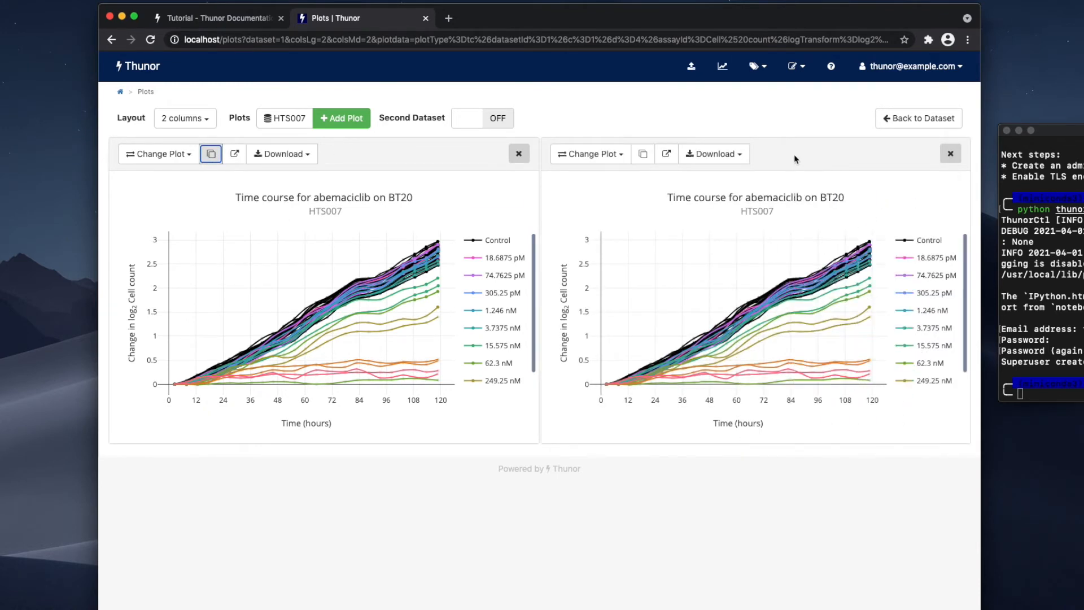
View the original time course plot in a separate window, close that window, and check the available download formats
{"action": "left_click", "coordinate": [239, 157]}
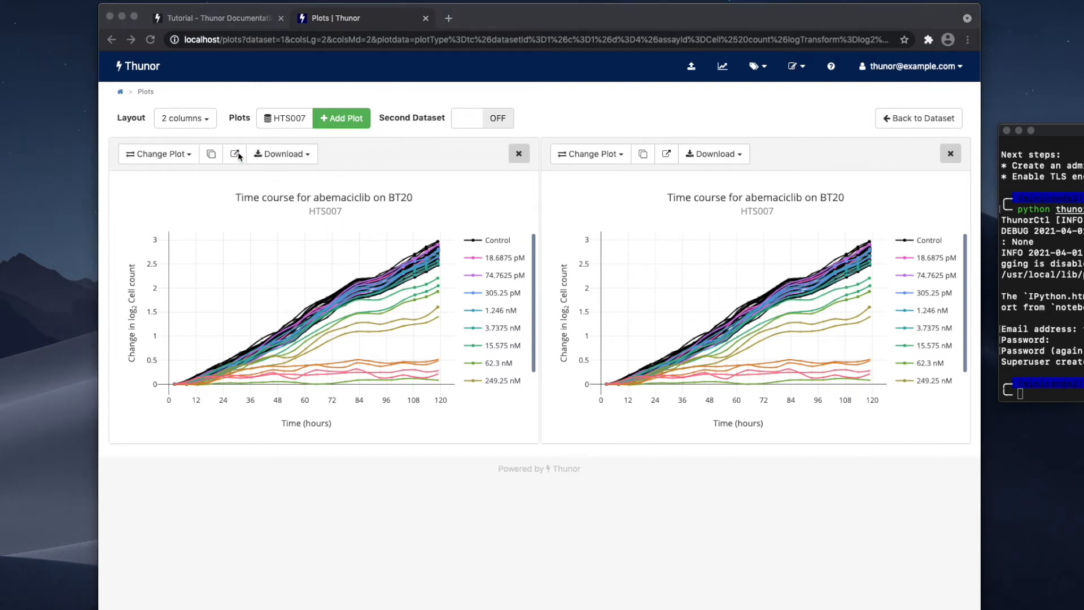
{"action": "left_click_drag", "start_coordinate": [686, 67], "coordinate": [544, 135]}
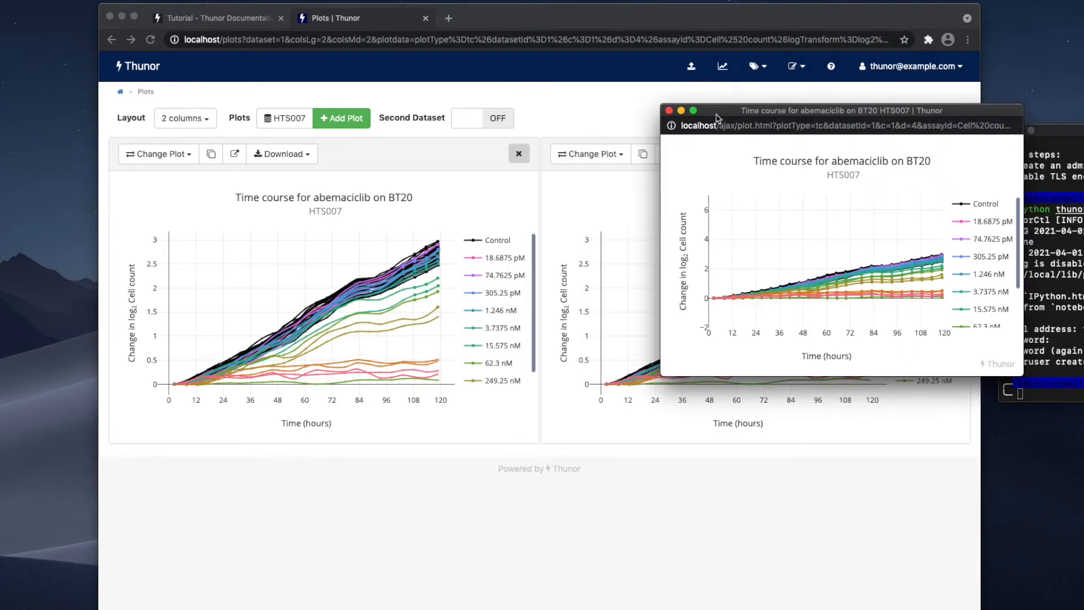
{"action": "left_click_drag", "start_coordinate": [679, 110], "coordinate": [619, 113]}
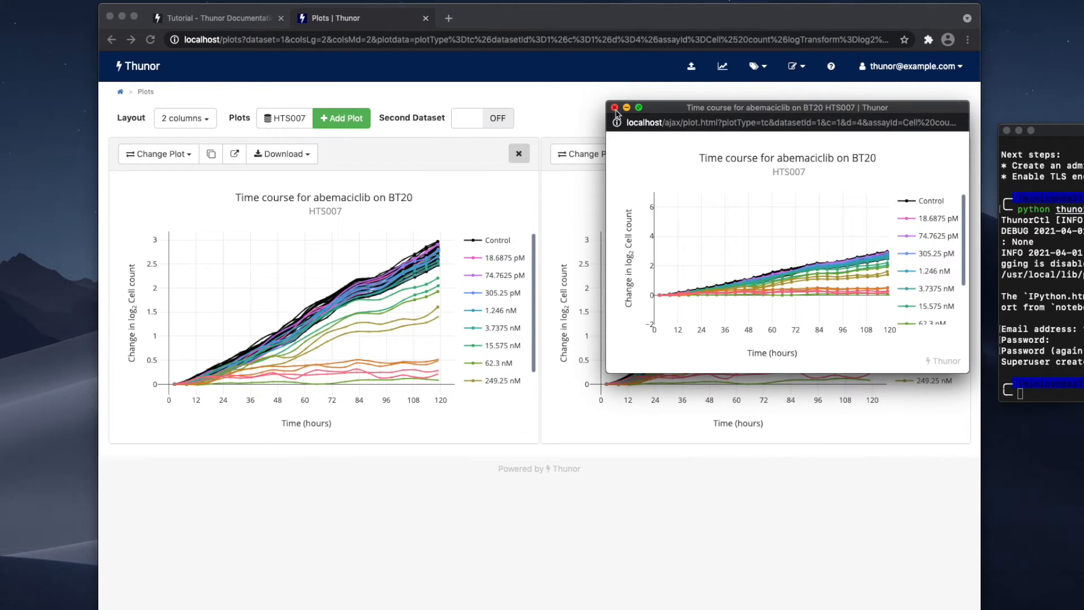
{"action": "left_click", "coordinate": [615, 108]}
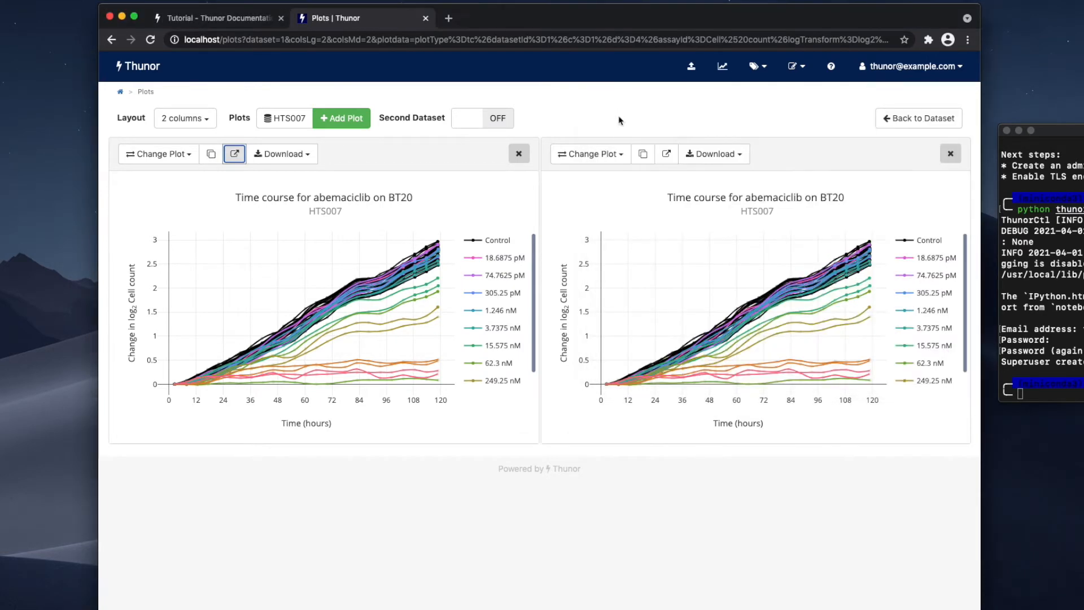
{"action": "left_click", "coordinate": [283, 155]}
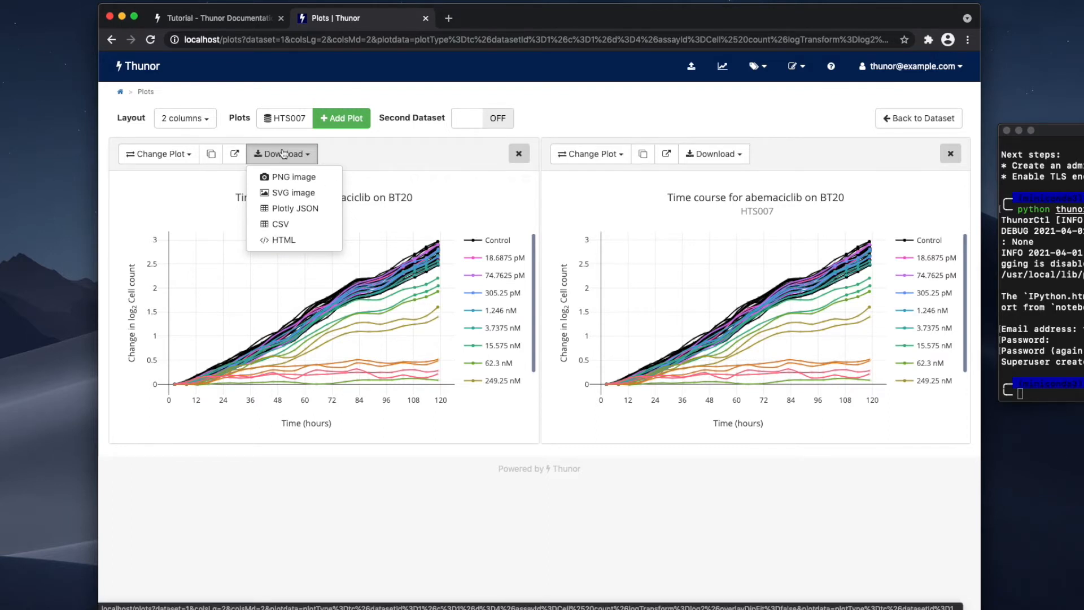
{"action": "left_click", "coordinate": [323, 282]}
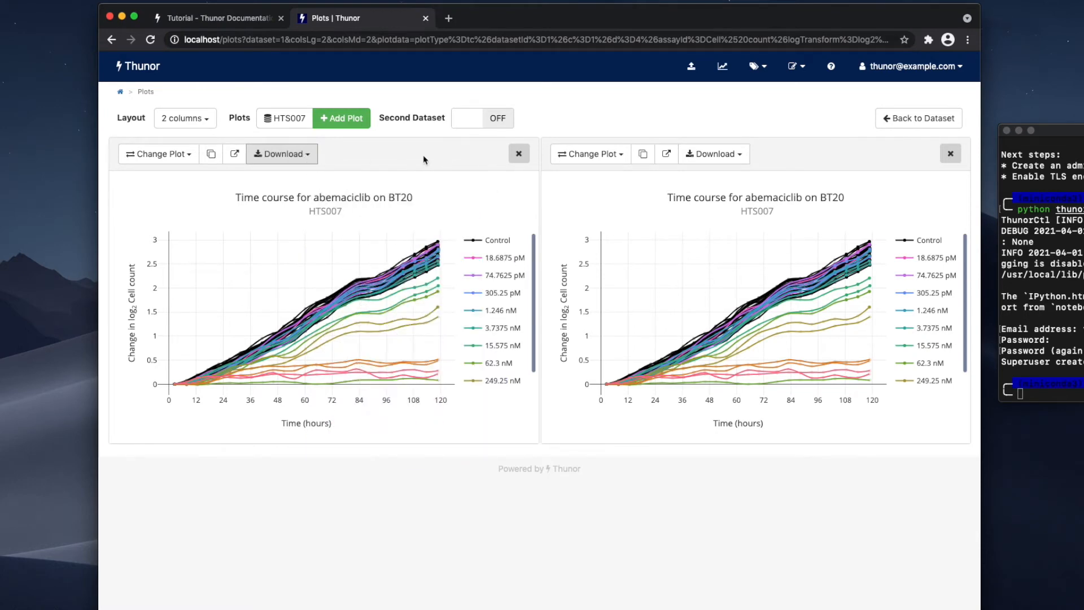
Change the duplicated time course plot to dose response curves for abemaciclib on BT20, and swap the order of the two plots
{"action": "left_click", "coordinate": [614, 159]}
{"action": "left_click", "coordinate": [687, 211]}
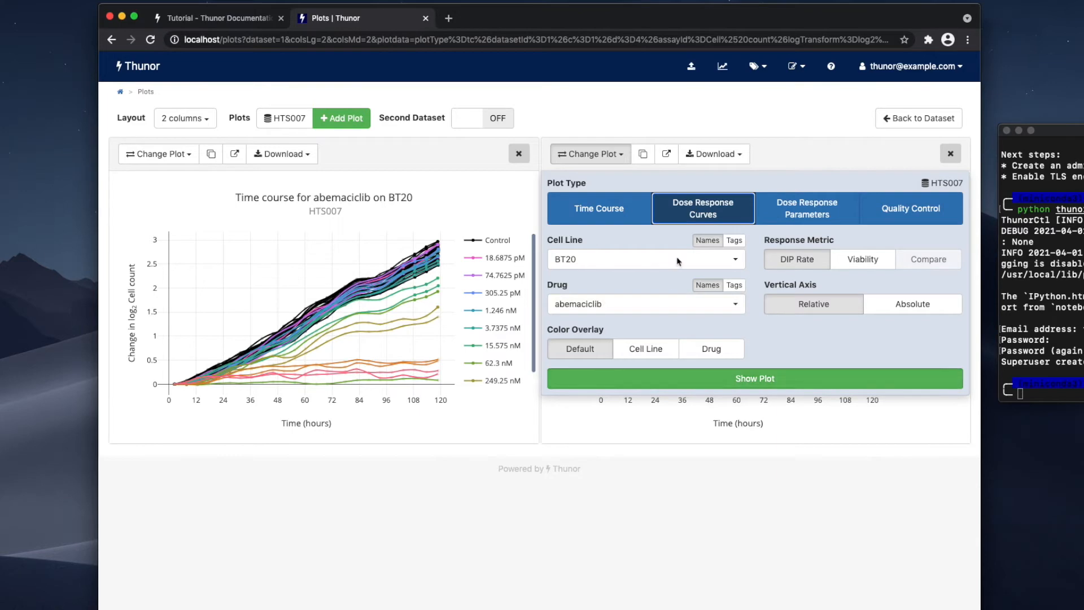
{"action": "left_click", "coordinate": [675, 375]}
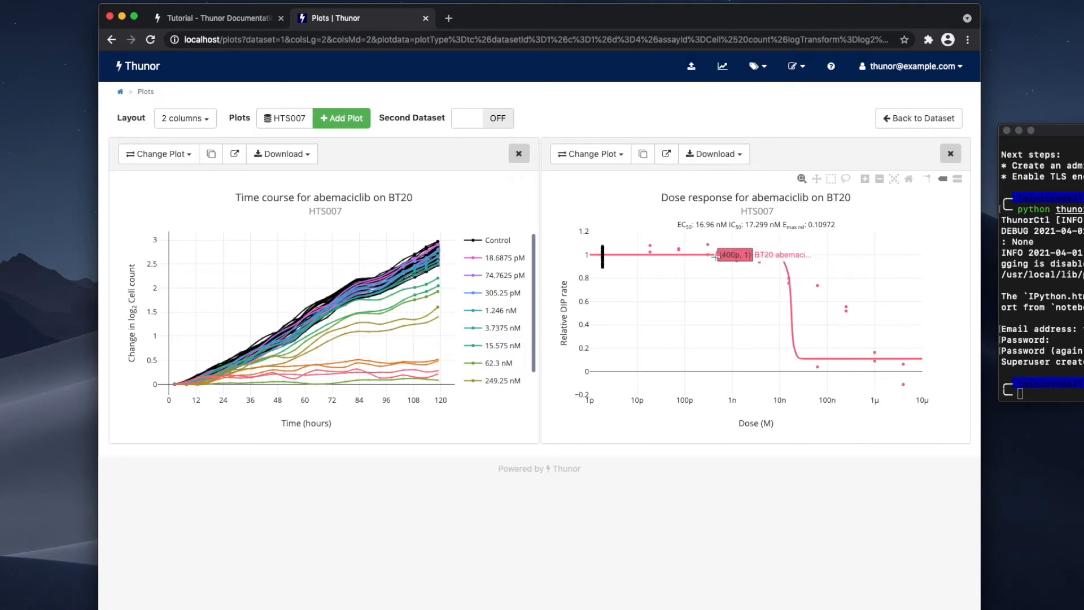
{"action": "left_click_drag", "start_coordinate": [845, 157], "coordinate": [801, 179]}
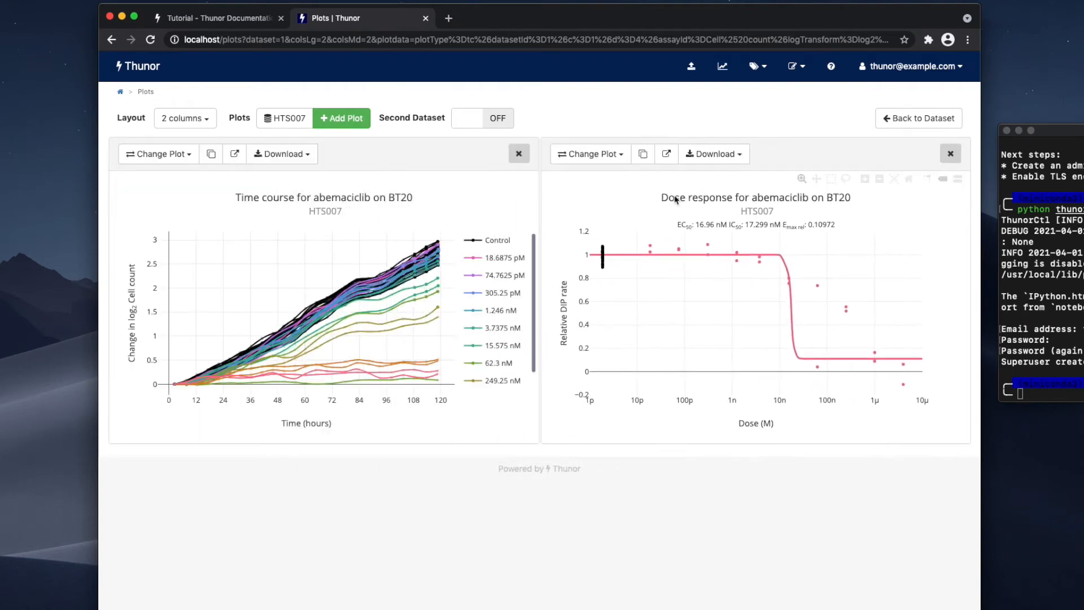
{"action": "left_click_drag", "start_coordinate": [426, 155], "coordinate": [801, 169]}
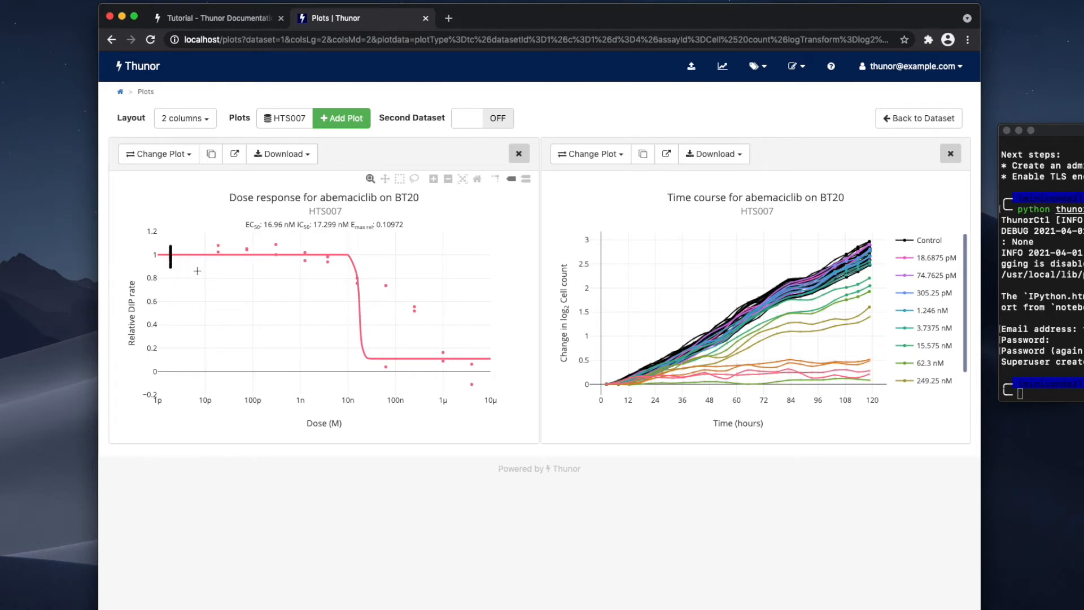
Inspect data points on both plots and overlay the DIP fit on the time course plot
{"action": "mouse_move", "coordinate": [168, 257]}
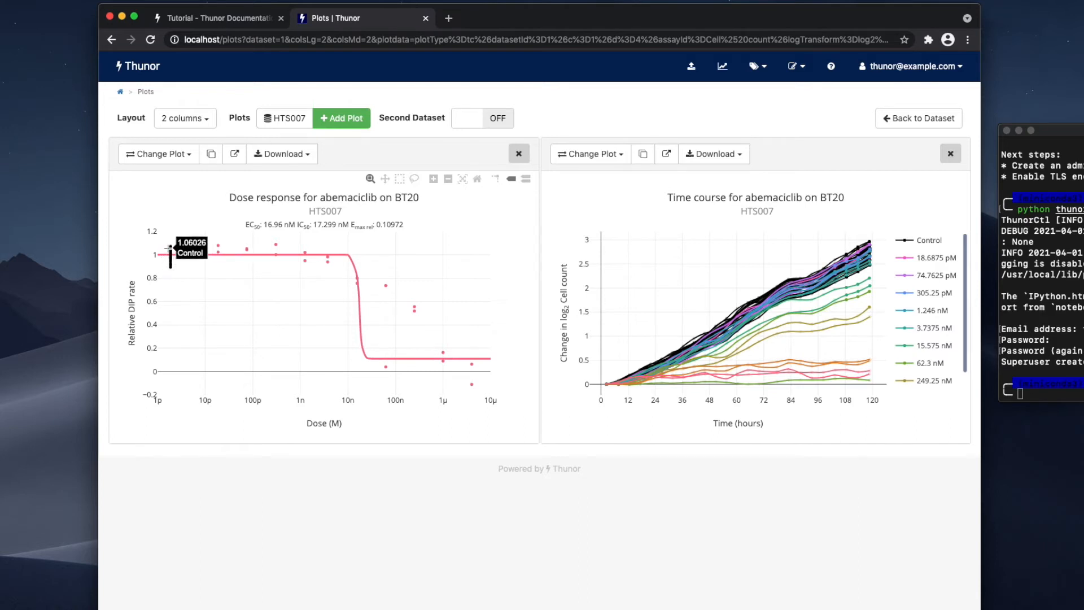
{"action": "mouse_move", "coordinate": [217, 252]}
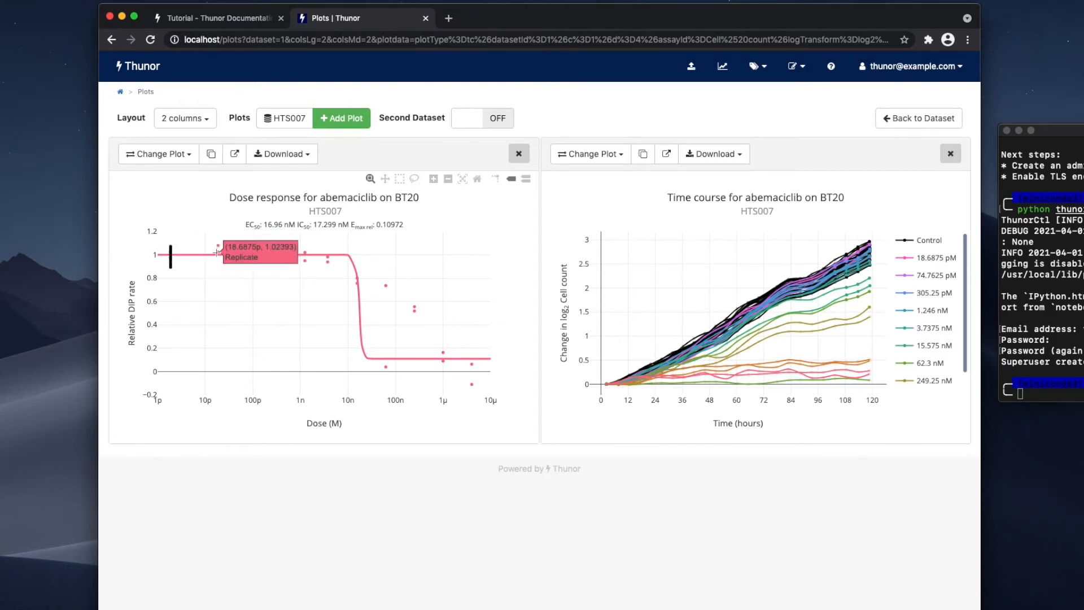
{"action": "mouse_move", "coordinate": [780, 264]}
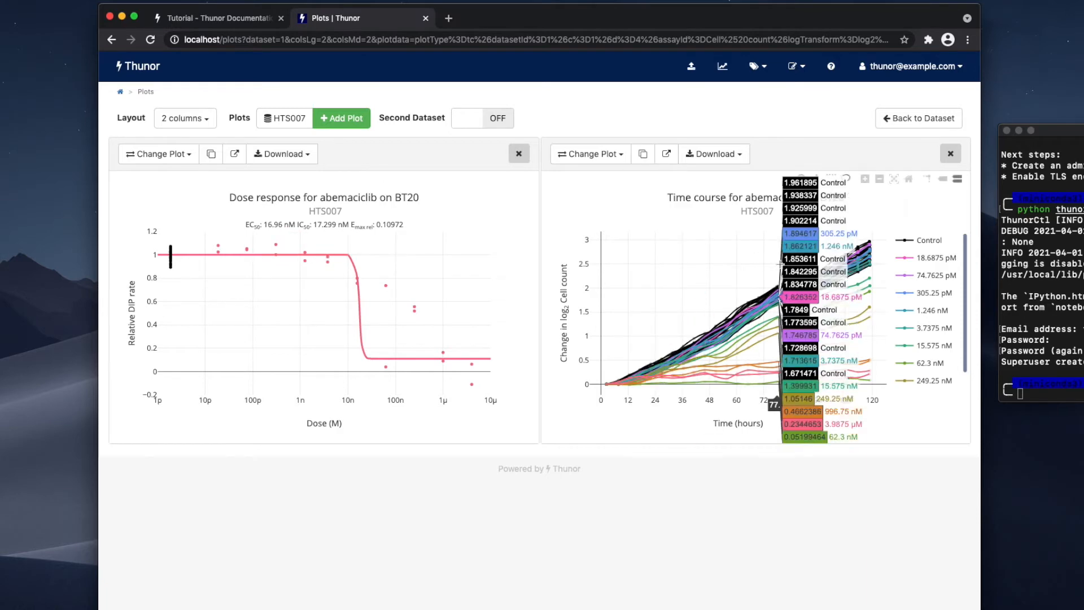
{"action": "mouse_move", "coordinate": [859, 280]}
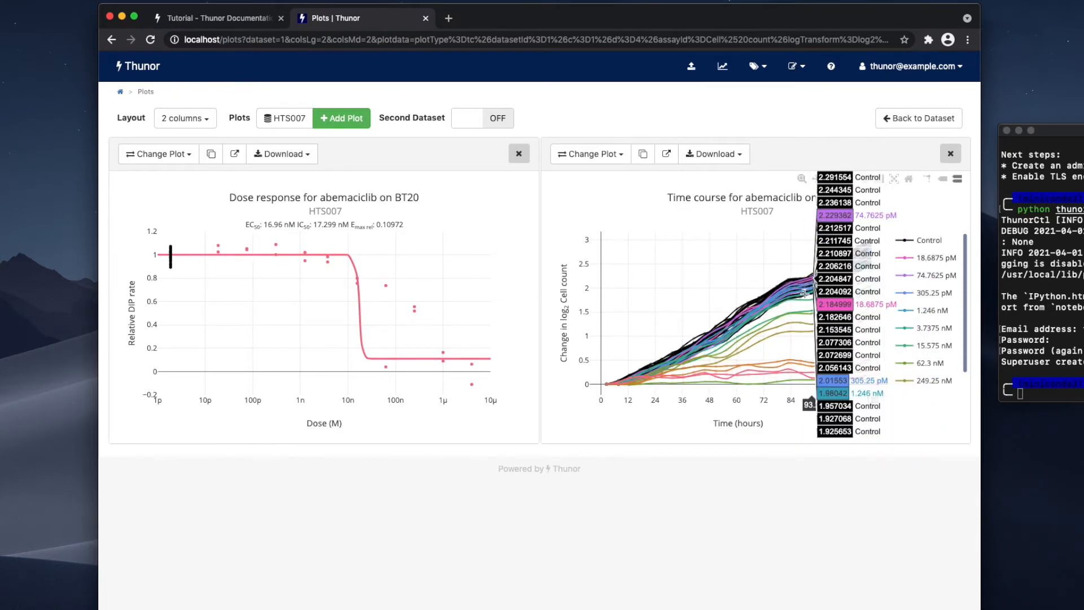
{"action": "left_click", "coordinate": [591, 154]}
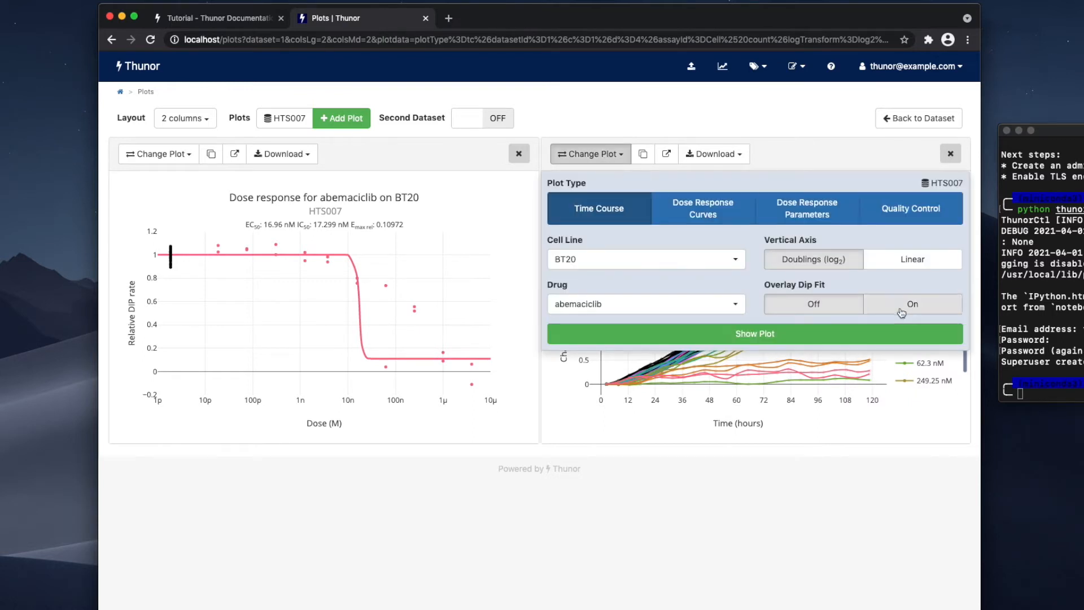
{"action": "left_click", "coordinate": [901, 312]}
{"action": "left_click", "coordinate": [782, 337]}
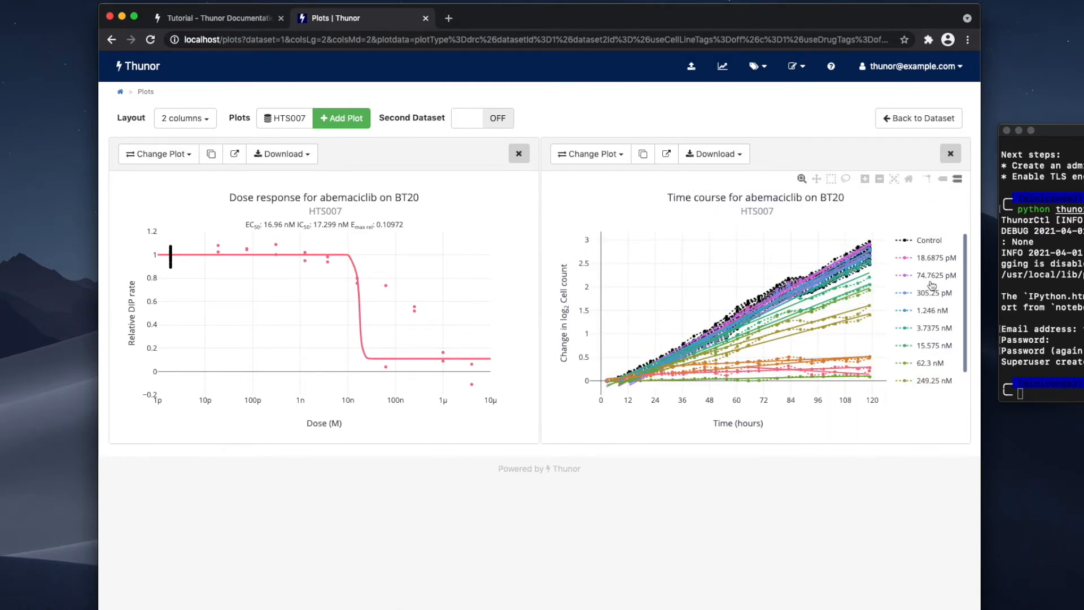
Inspect the outlying dose response replicates and isolate the 62.3 nM traces in the time course plot
{"action": "scroll", "coordinate": [936, 269], "scroll_direction": "down", "scroll_amount": 1}
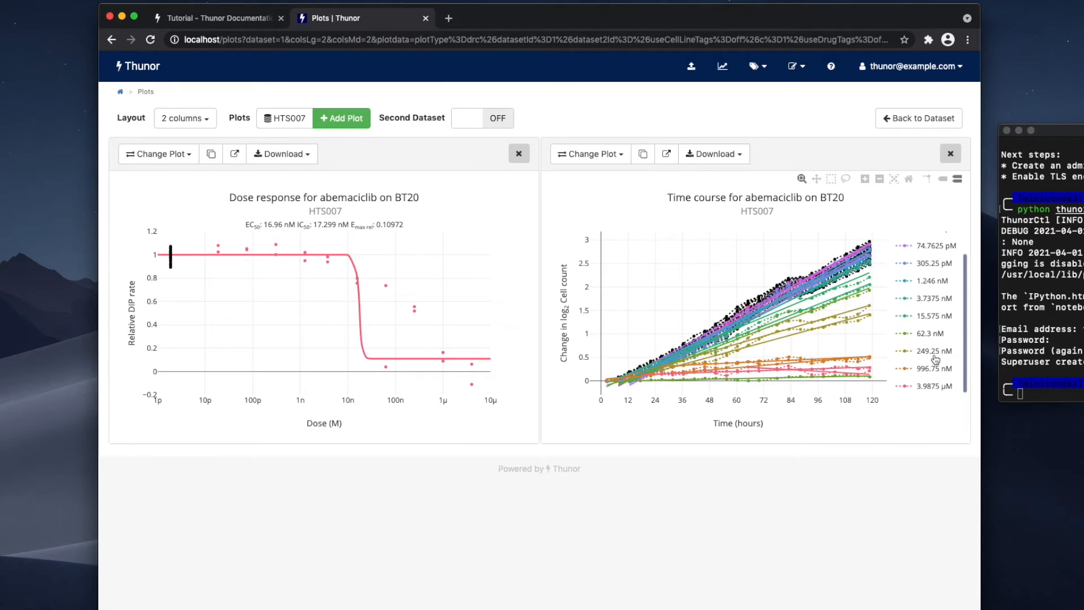
{"action": "mouse_move", "coordinate": [388, 290]}
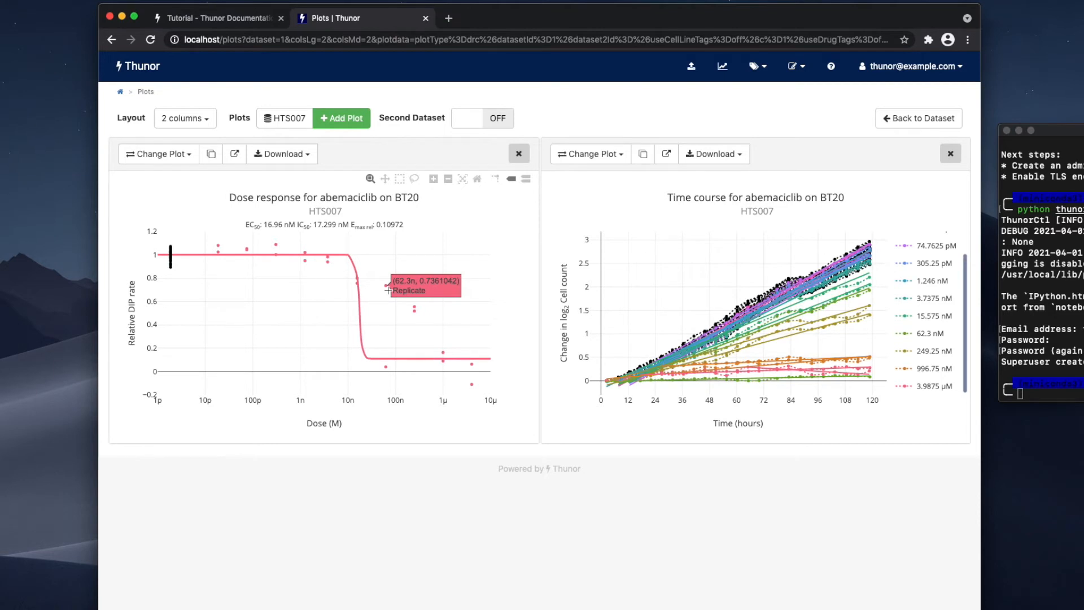
{"action": "mouse_move", "coordinate": [383, 367]}
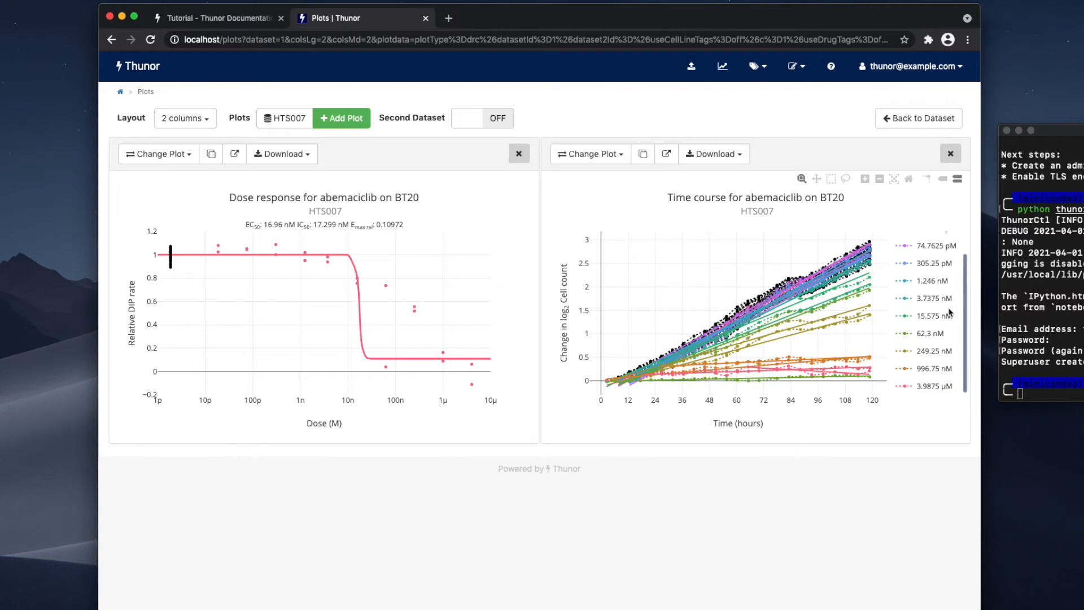
{"action": "scroll", "coordinate": [954, 305], "scroll_direction": "up", "scroll_amount": 2}
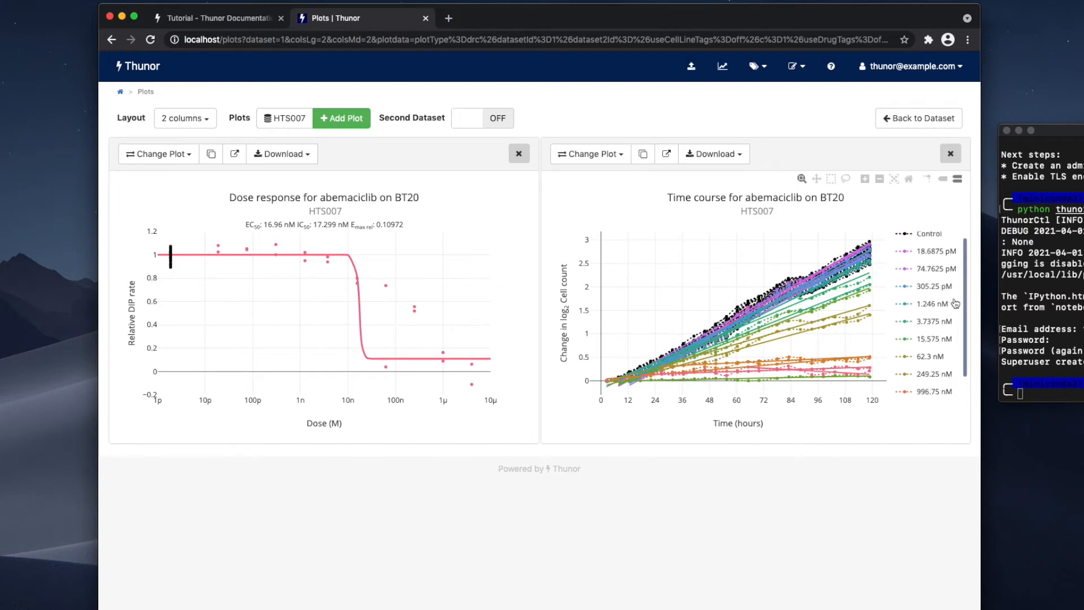
{"action": "double_click", "coordinate": [929, 354]}
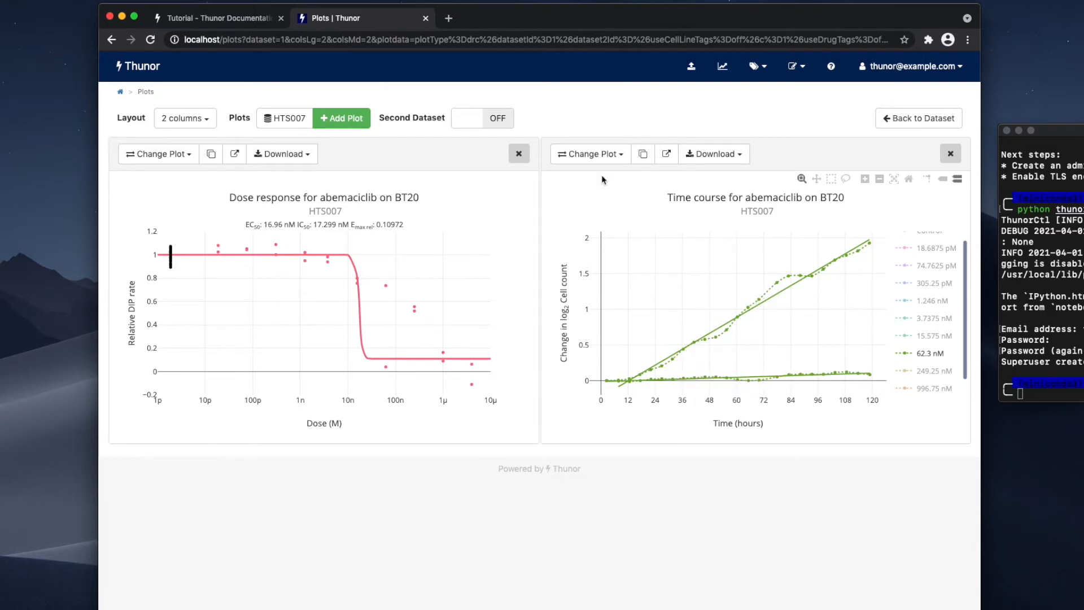
Duplicate the time course plot and choose dose response curves as the plot type for the copy
{"action": "left_click", "coordinate": [643, 158]}
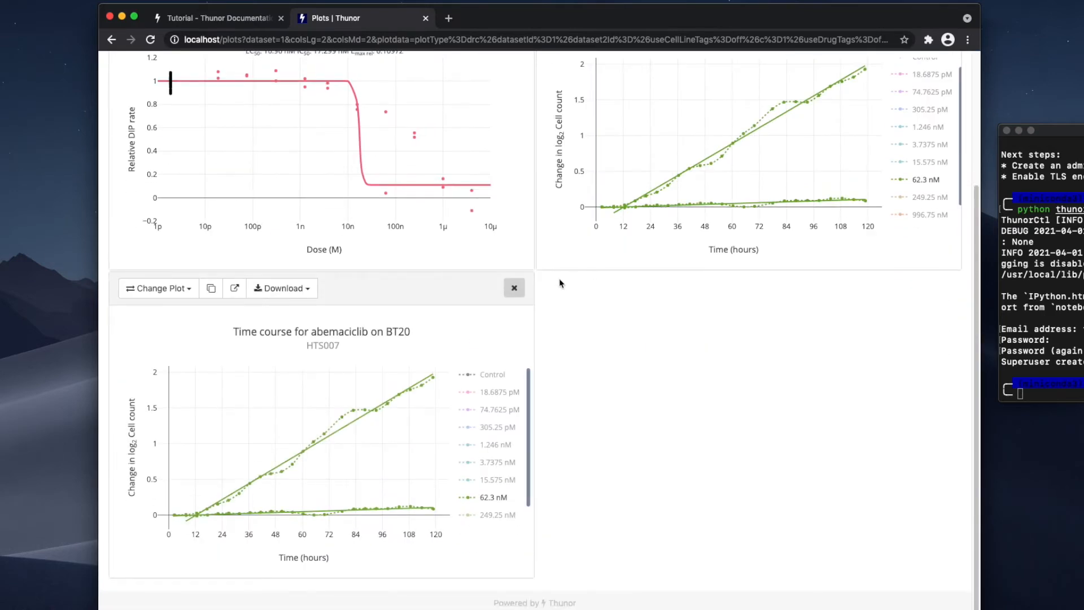
{"action": "left_click", "coordinate": [163, 289]}
{"action": "left_click", "coordinate": [271, 345]}
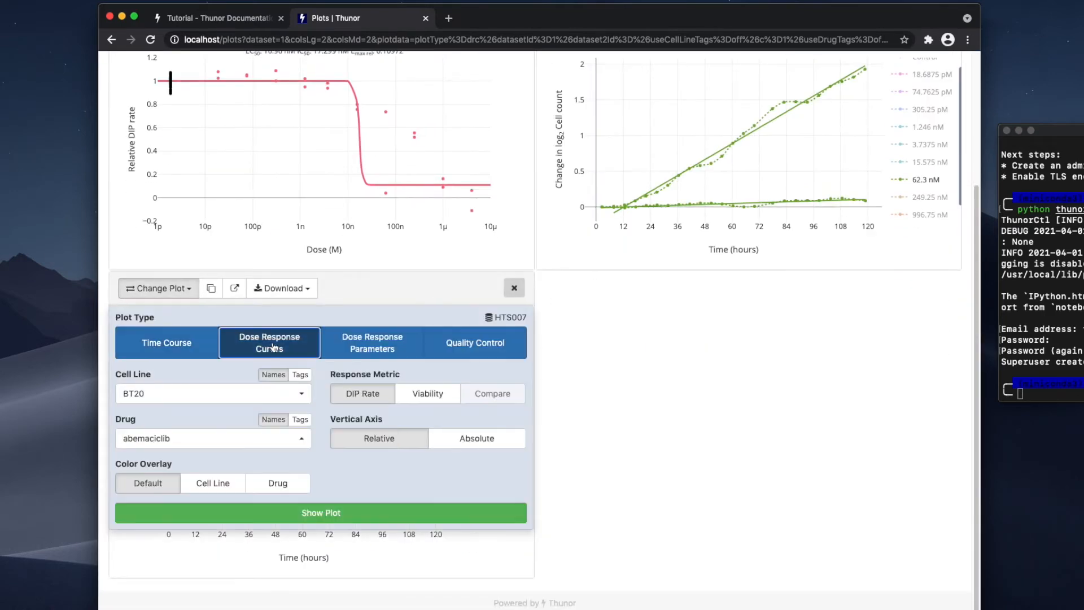
{"action": "left_click", "coordinate": [380, 351]}
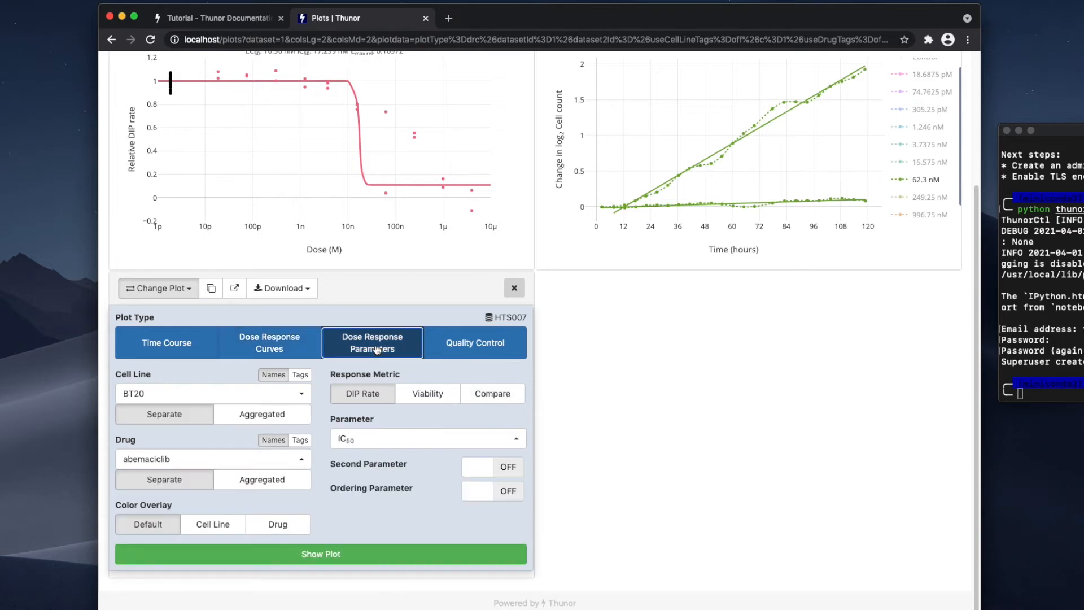
{"action": "left_click", "coordinate": [266, 348]}
Select all cell lines with abemaciclib and show their dose response curves in the new plot
{"action": "left_click", "coordinate": [293, 403]}
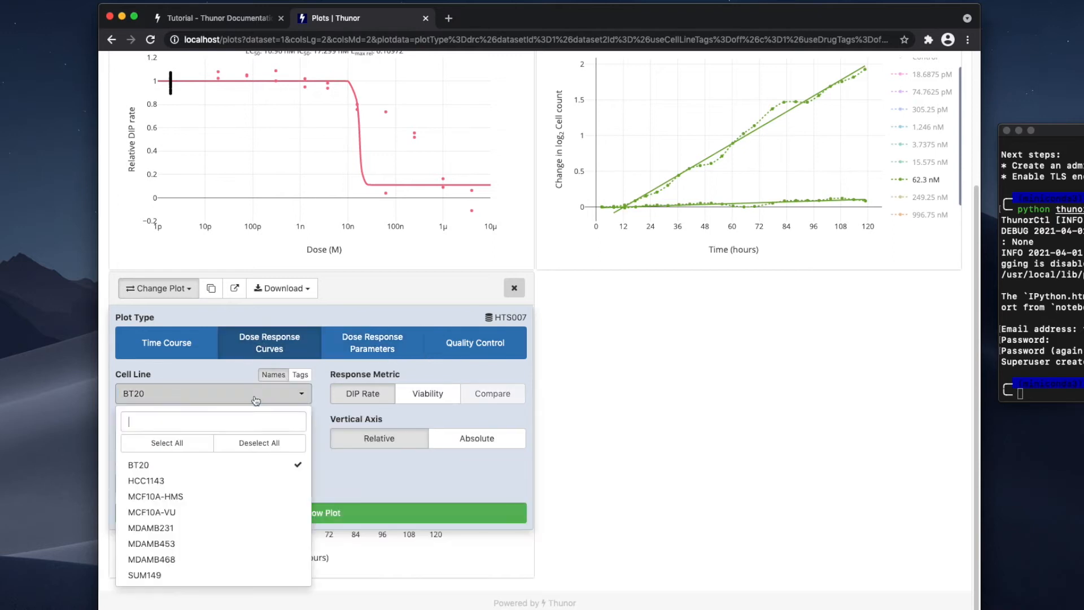
{"action": "left_click", "coordinate": [229, 398]}
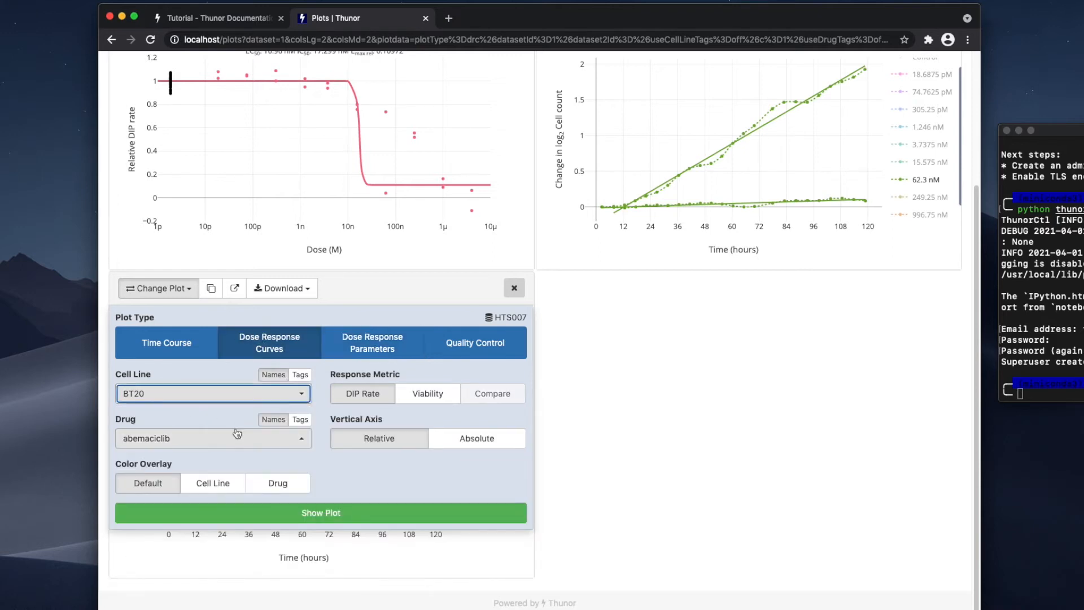
{"action": "left_click", "coordinate": [207, 399]}
{"action": "left_click", "coordinate": [167, 443]}
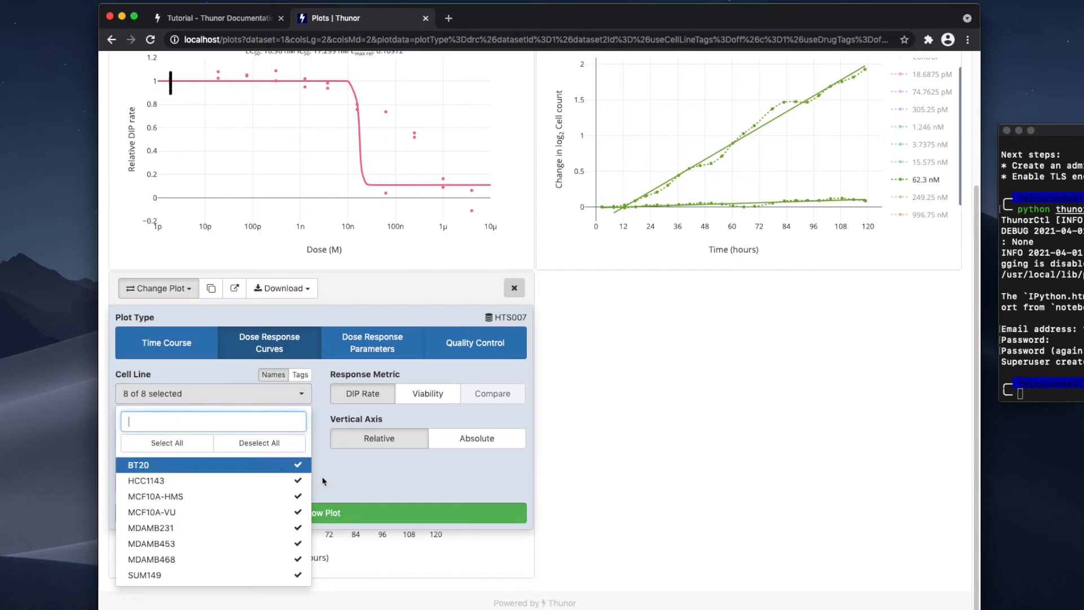
{"action": "left_click", "coordinate": [373, 485]}
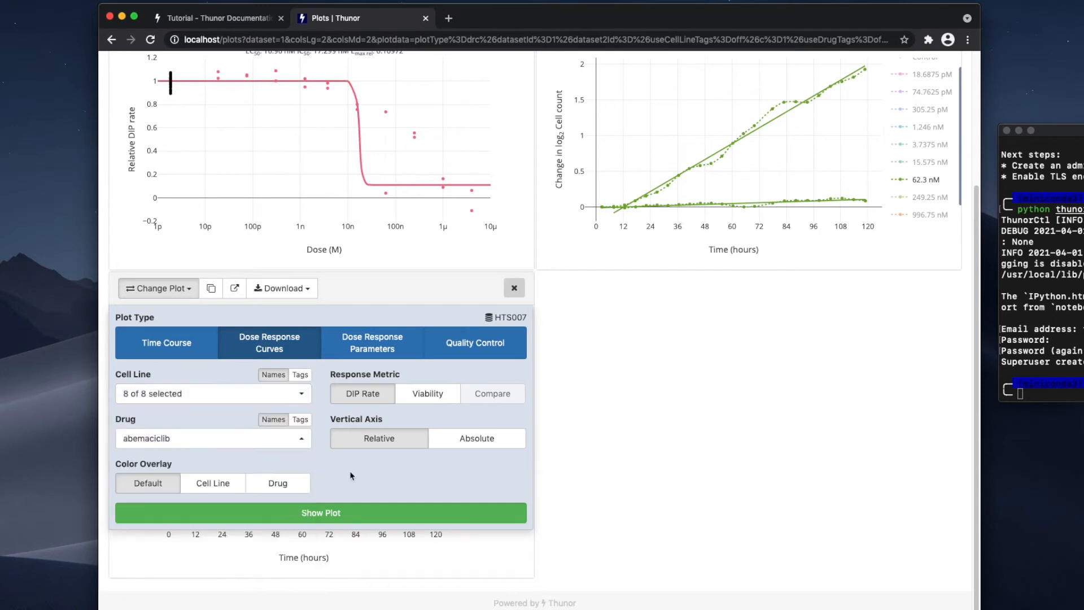
{"action": "left_click", "coordinate": [309, 518]}
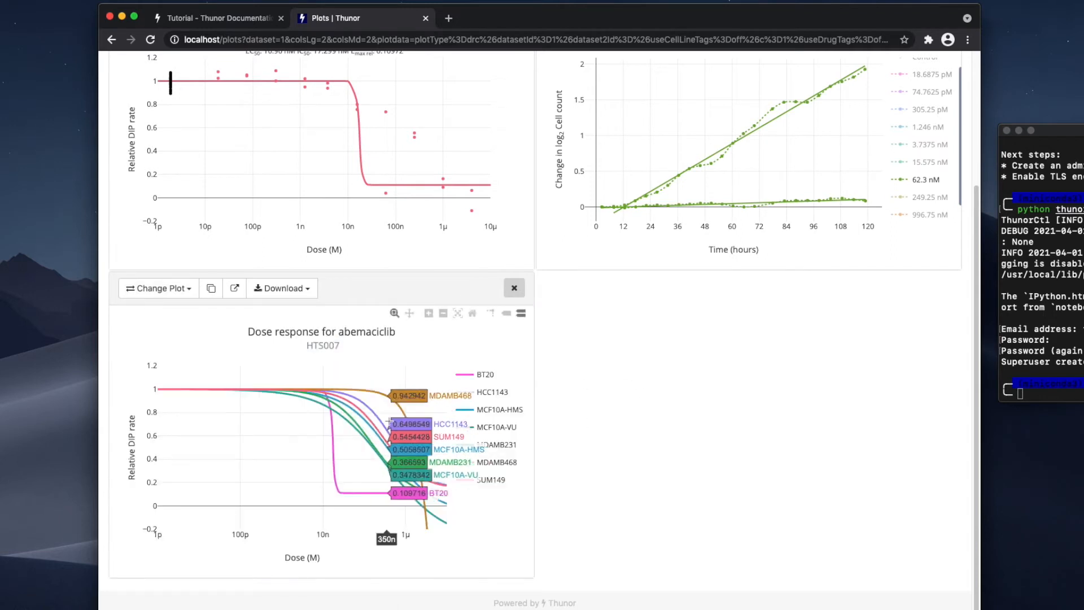
Autoscale the dose response plot of all cell lines, restore its original axes, and check its plot options
{"action": "double_click", "coordinate": [400, 420]}
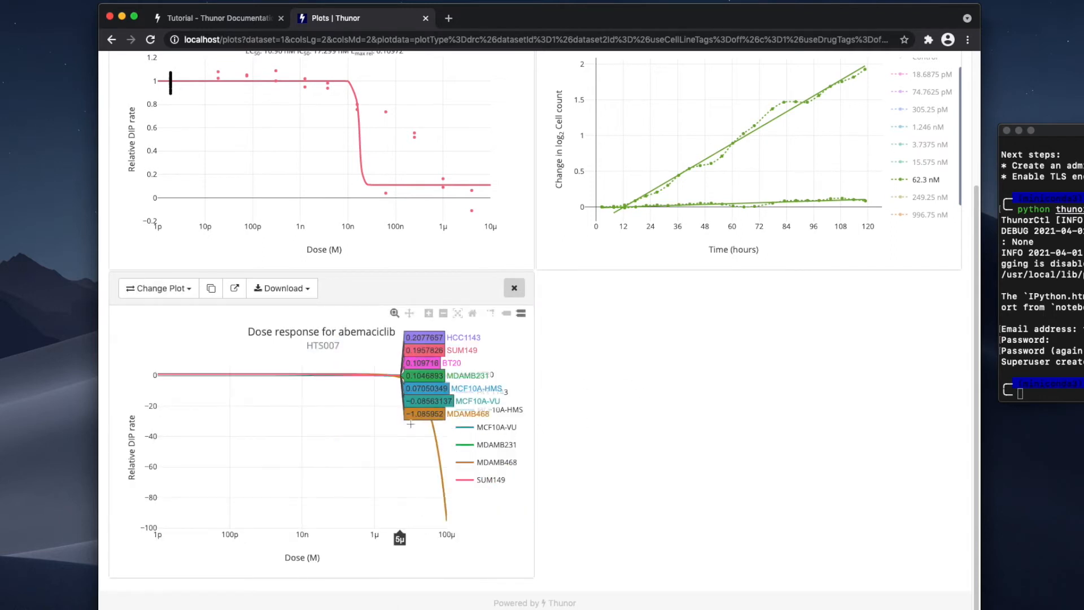
{"action": "double_click", "coordinate": [426, 430]}
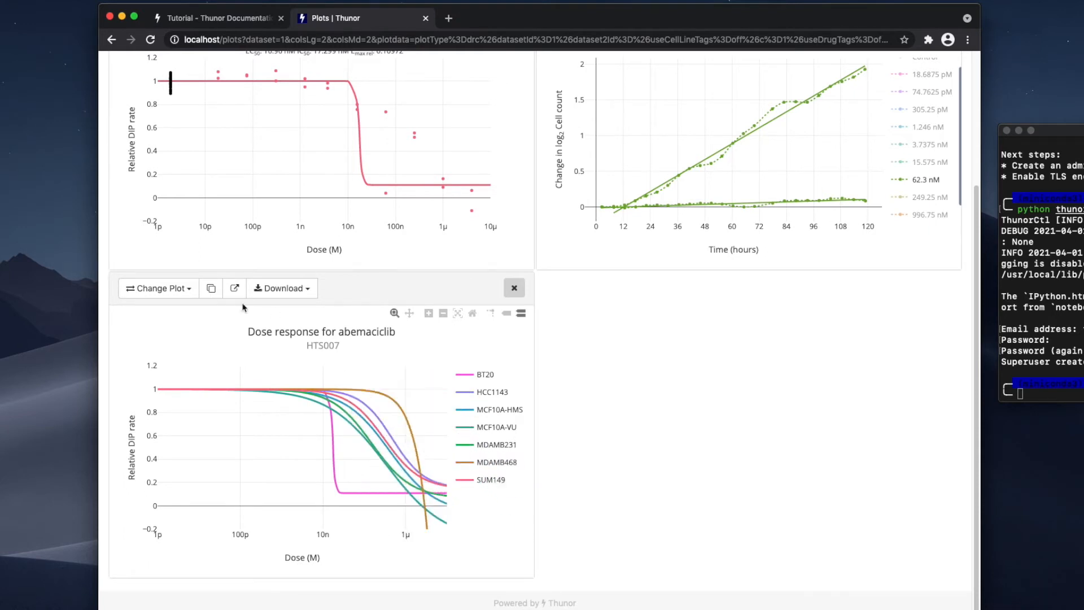
{"action": "left_click", "coordinate": [173, 289]}
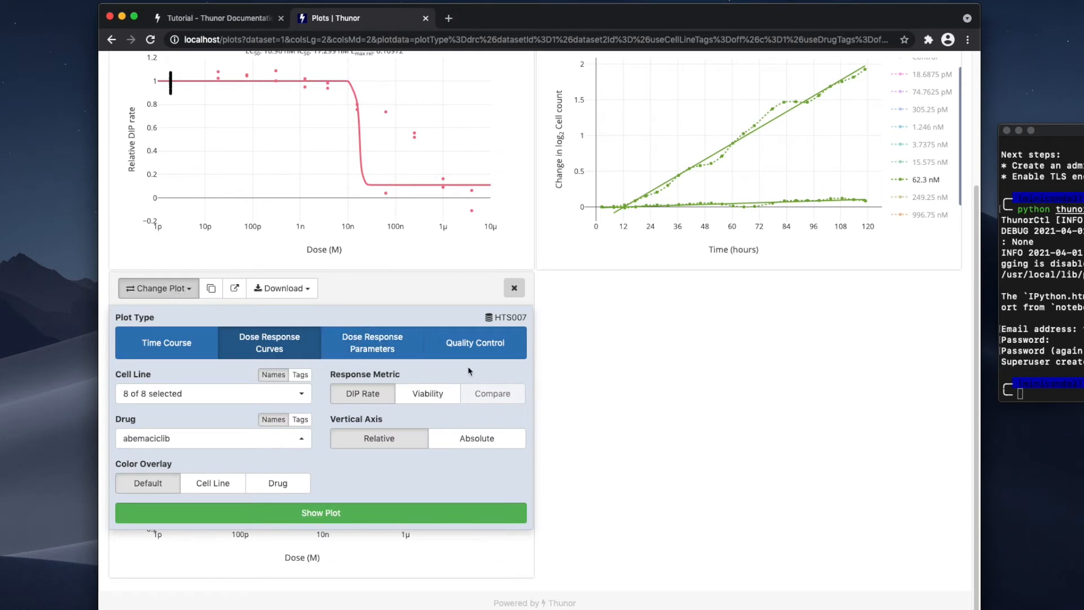
{"action": "left_click", "coordinate": [190, 295]}
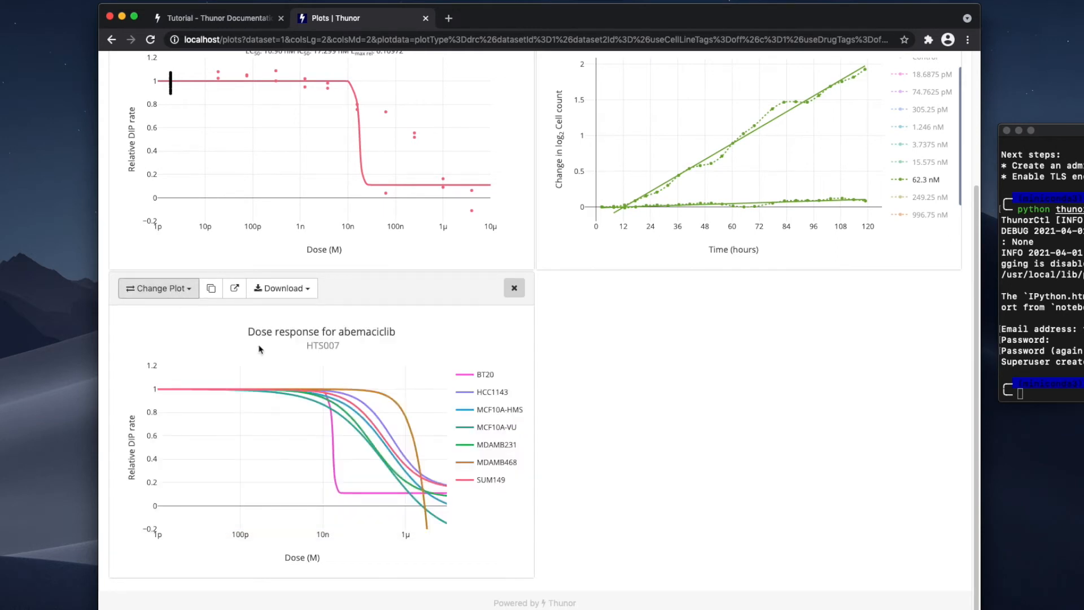
Change the dose response plot of all cell lines to dose response parameters, showing the DIP rate IC50 for abemaciclib
{"action": "left_click", "coordinate": [159, 288]}
{"action": "left_click", "coordinate": [372, 350]}
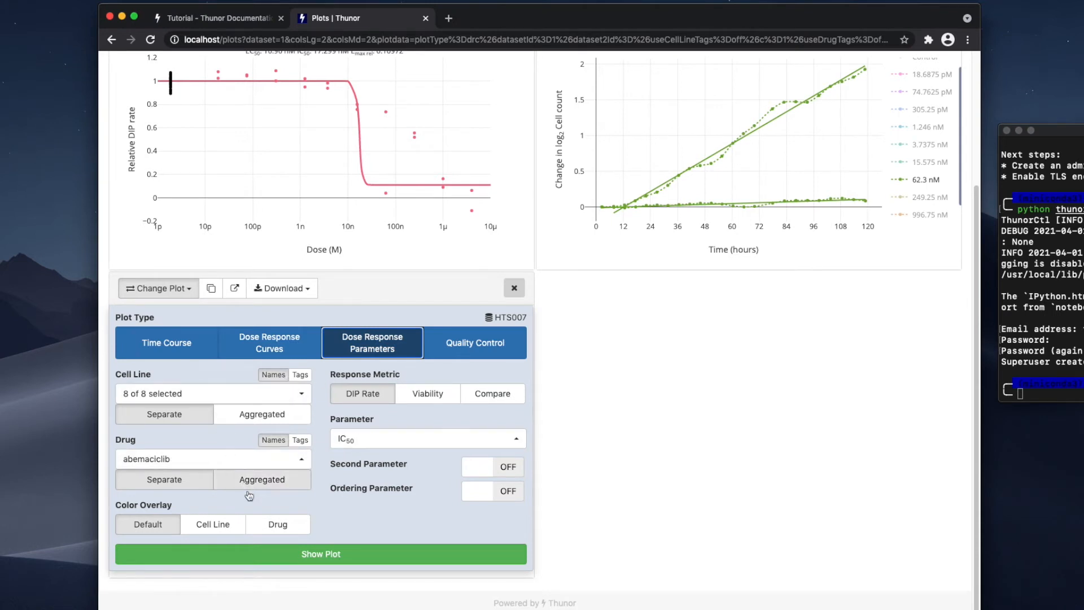
{"action": "left_click", "coordinate": [320, 555]}
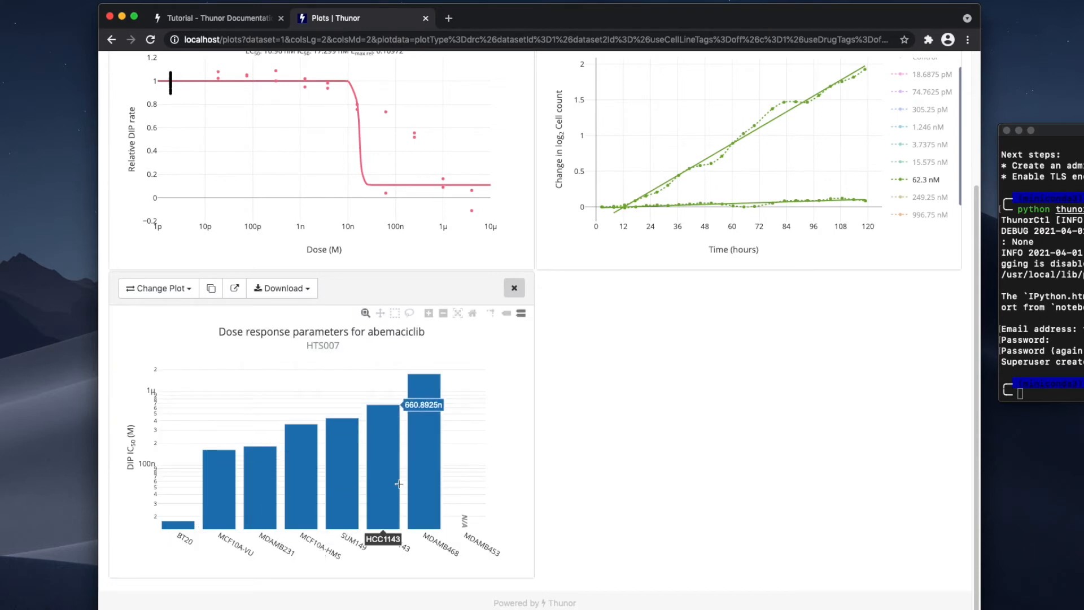
Select all drugs for the dose response parameters plot and show the updated plot
{"action": "left_click", "coordinate": [178, 296]}
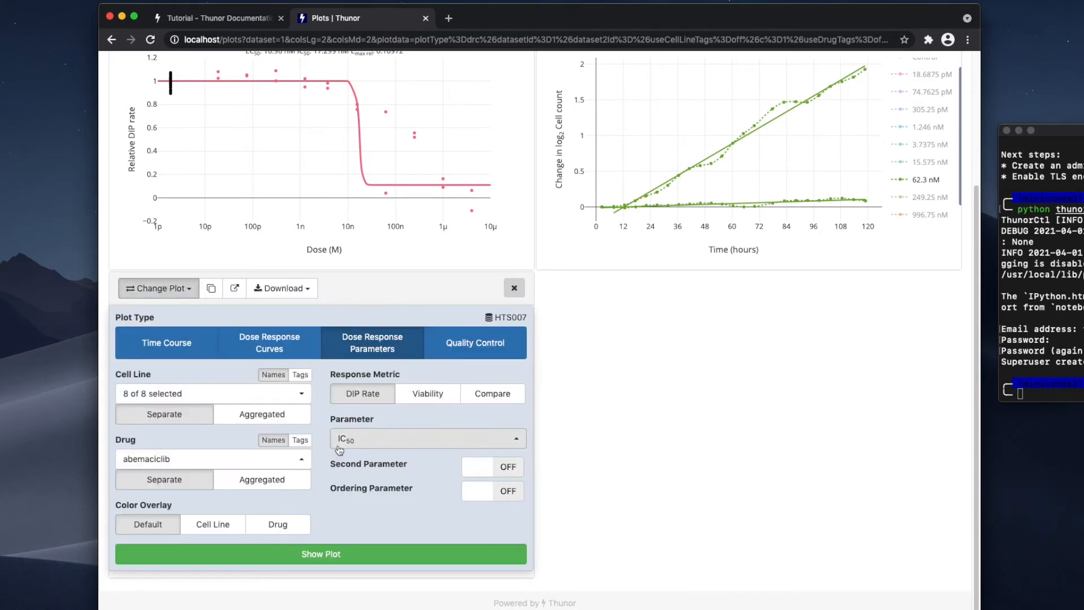
{"action": "left_click", "coordinate": [291, 459]}
{"action": "left_click", "coordinate": [158, 99]}
{"action": "left_click", "coordinate": [333, 479]}
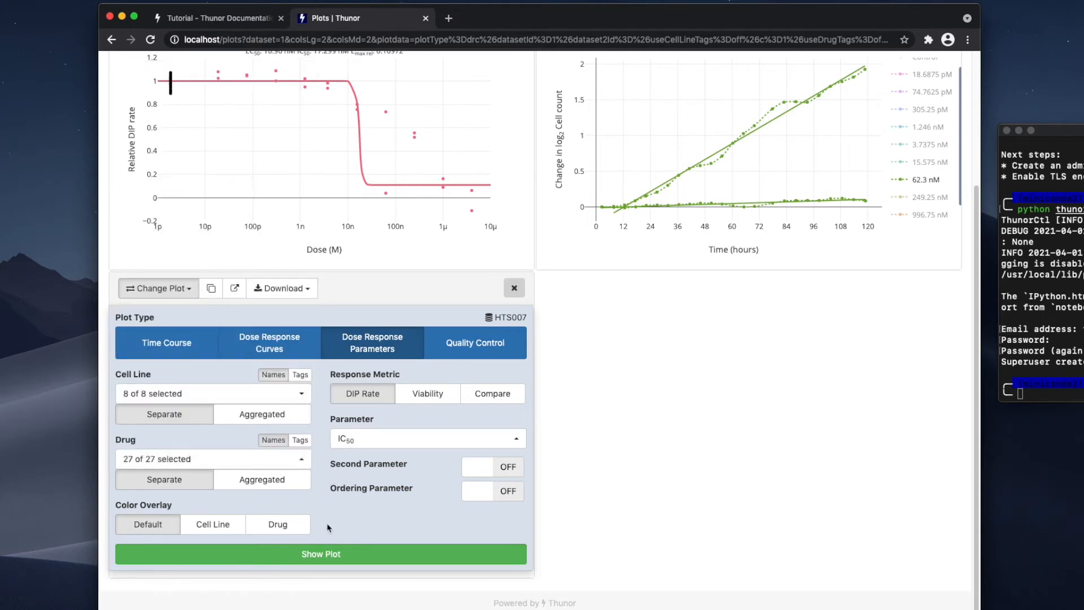
{"action": "left_click", "coordinate": [331, 553]}
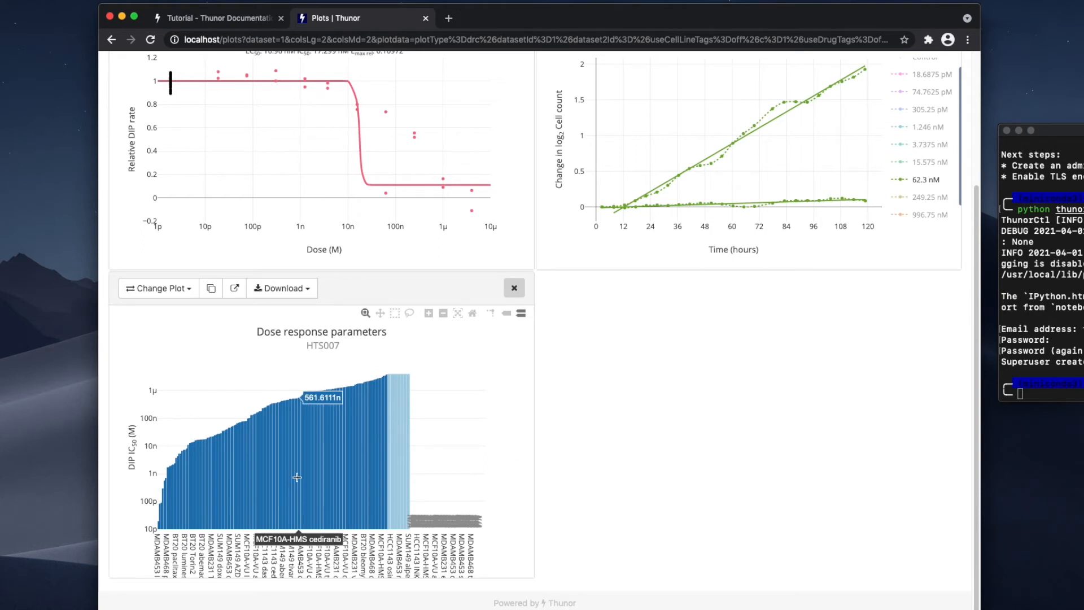
Set the dose response parameters plot's color overlay to Cell Line and show the updated plot
{"action": "left_click", "coordinate": [176, 289]}
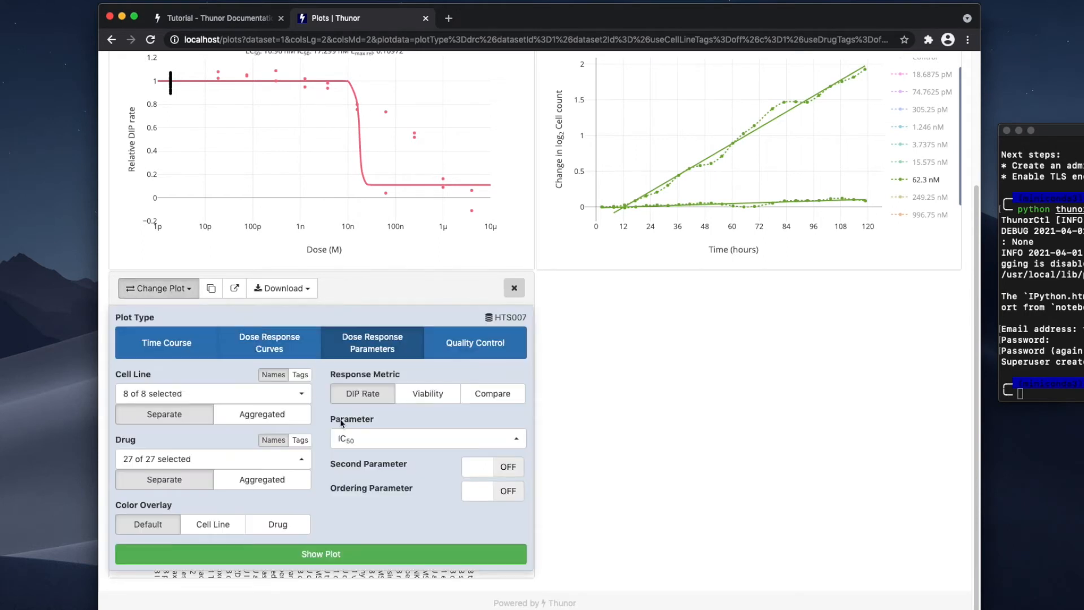
{"action": "left_click", "coordinate": [214, 533]}
{"action": "left_click", "coordinate": [233, 556]}
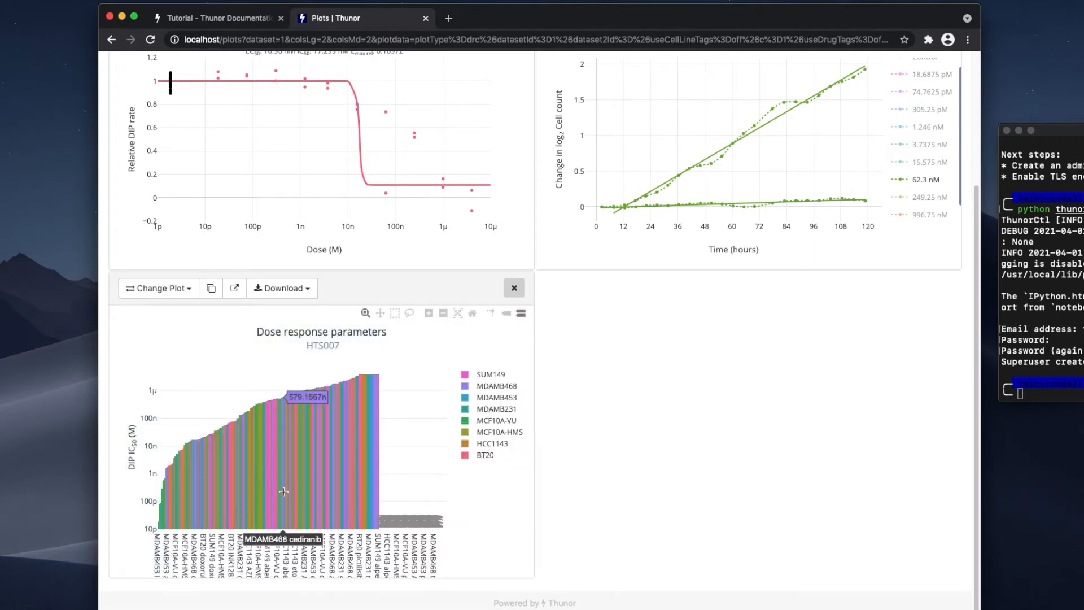
Limit the dose response parameters plot to the drugs alpelisib, ceritinib, INK128, osimertinib and pictilisib and show the updated plot
{"action": "left_click", "coordinate": [159, 288]}
{"action": "left_click", "coordinate": [212, 458]}
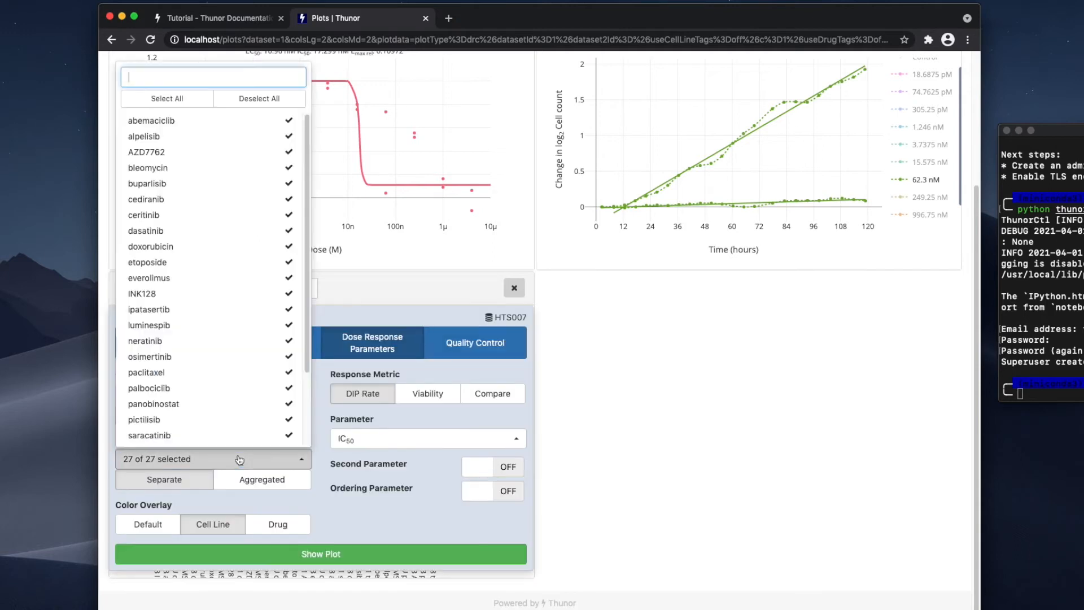
{"action": "left_click", "coordinate": [257, 98]}
{"action": "left_click", "coordinate": [252, 136]}
{"action": "left_click", "coordinate": [252, 215]}
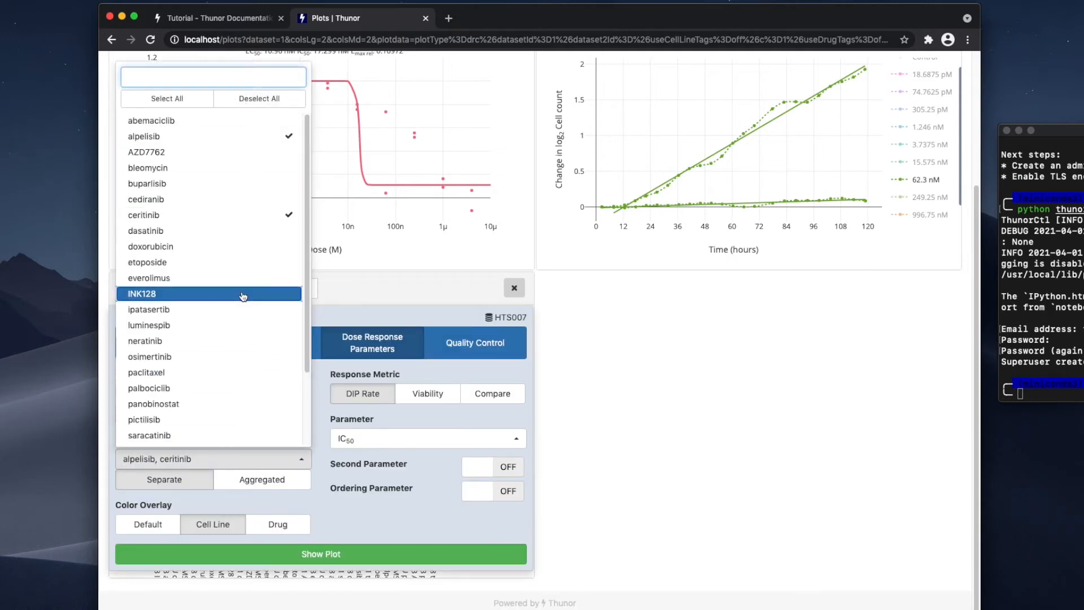
{"action": "left_click", "coordinate": [243, 293]}
{"action": "left_click", "coordinate": [240, 356]}
{"action": "left_click", "coordinate": [240, 419]}
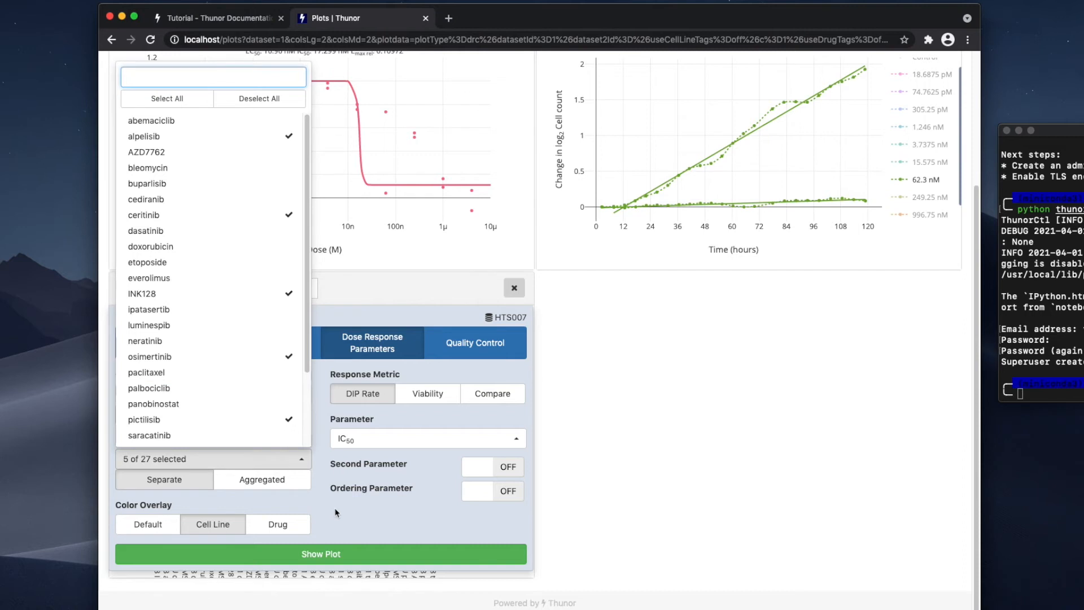
{"action": "left_click", "coordinate": [339, 555]}
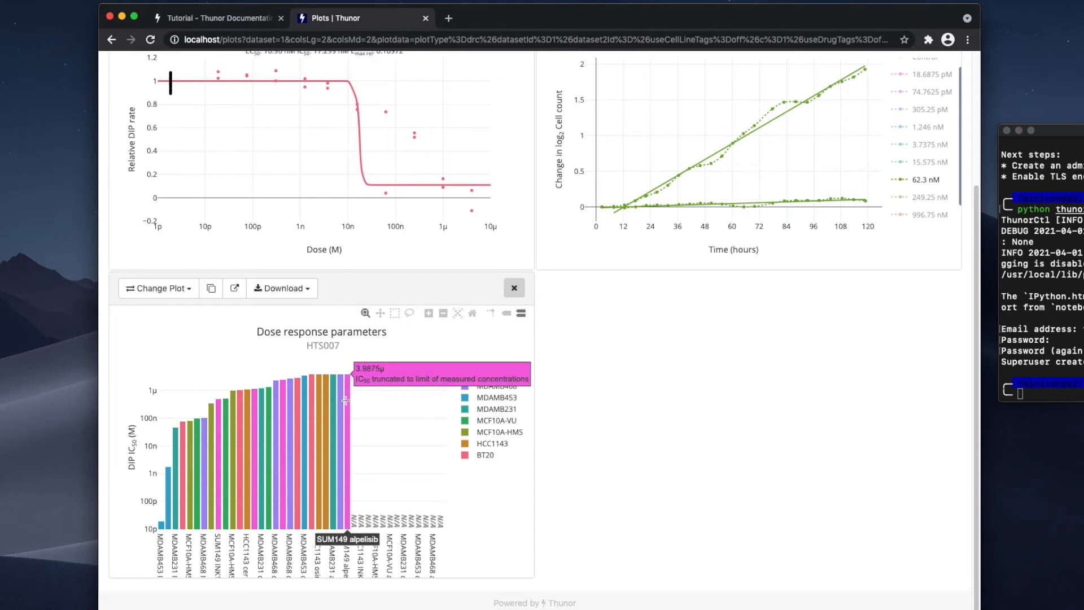
Set the dose response parameters plot's color overlay to Default and its parameter to Emax, and show the updated plot
{"action": "left_click", "coordinate": [166, 290]}
{"action": "left_click", "coordinate": [167, 290]}
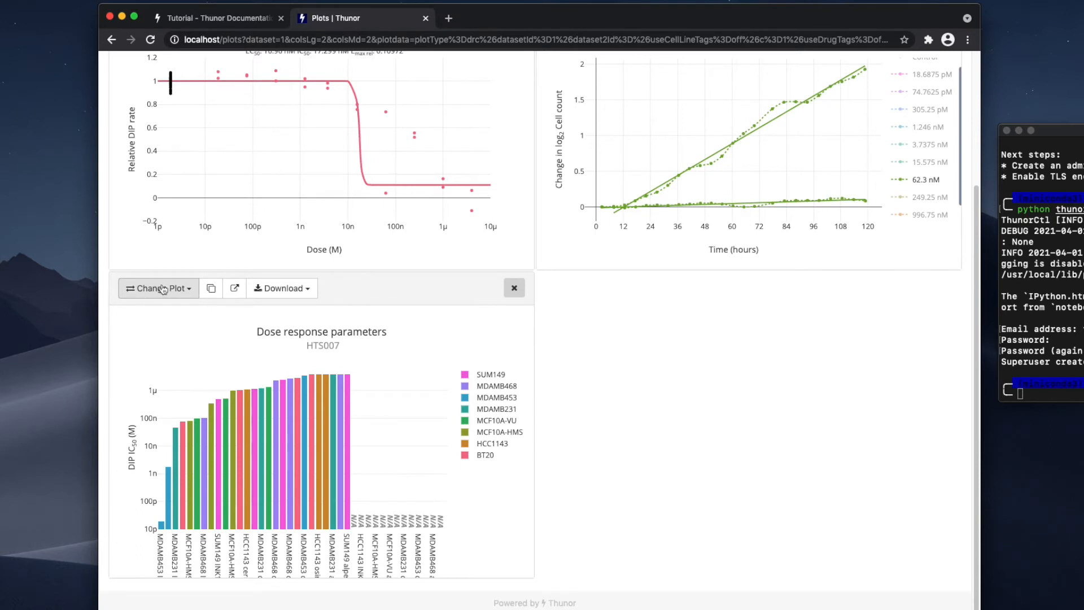
{"action": "left_click", "coordinate": [162, 289]}
{"action": "left_click", "coordinate": [169, 525]}
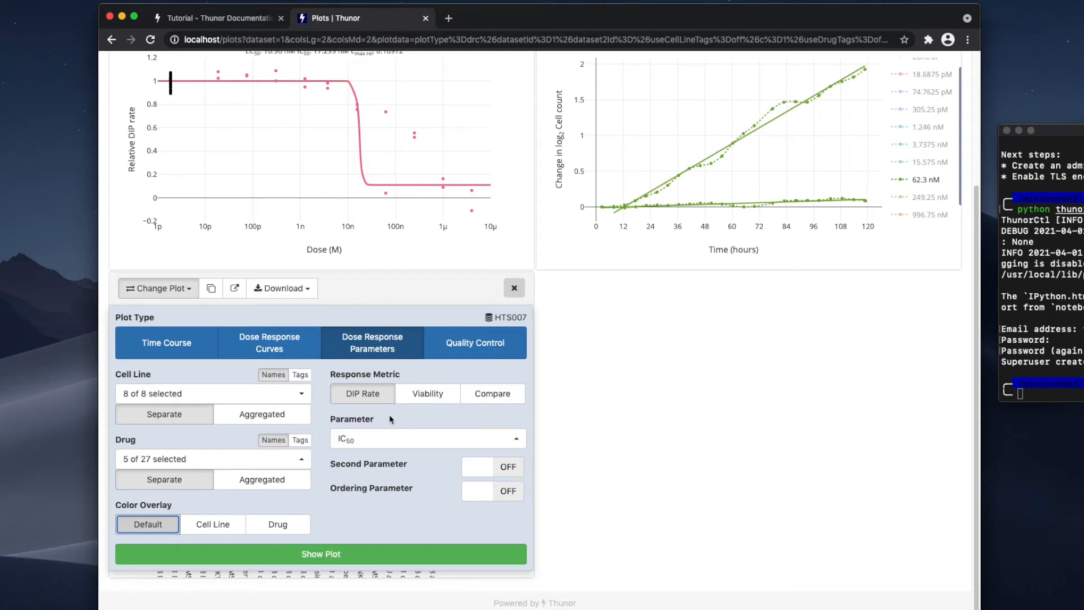
{"action": "left_click", "coordinate": [377, 446]}
{"action": "scroll", "coordinate": [429, 333], "scroll_direction": "down", "scroll_amount": 1}
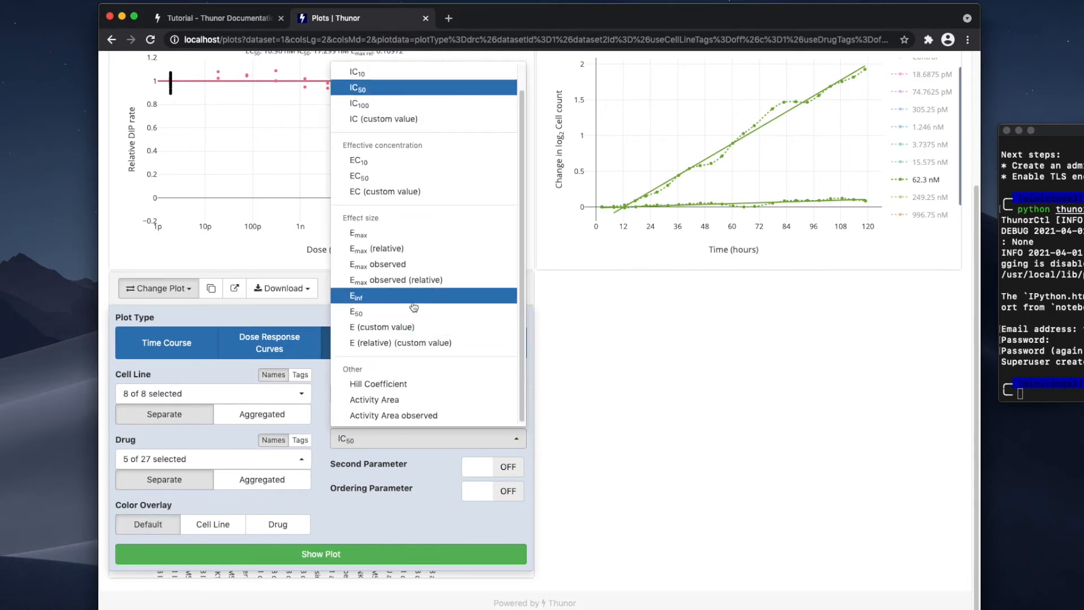
{"action": "left_click", "coordinate": [390, 234]}
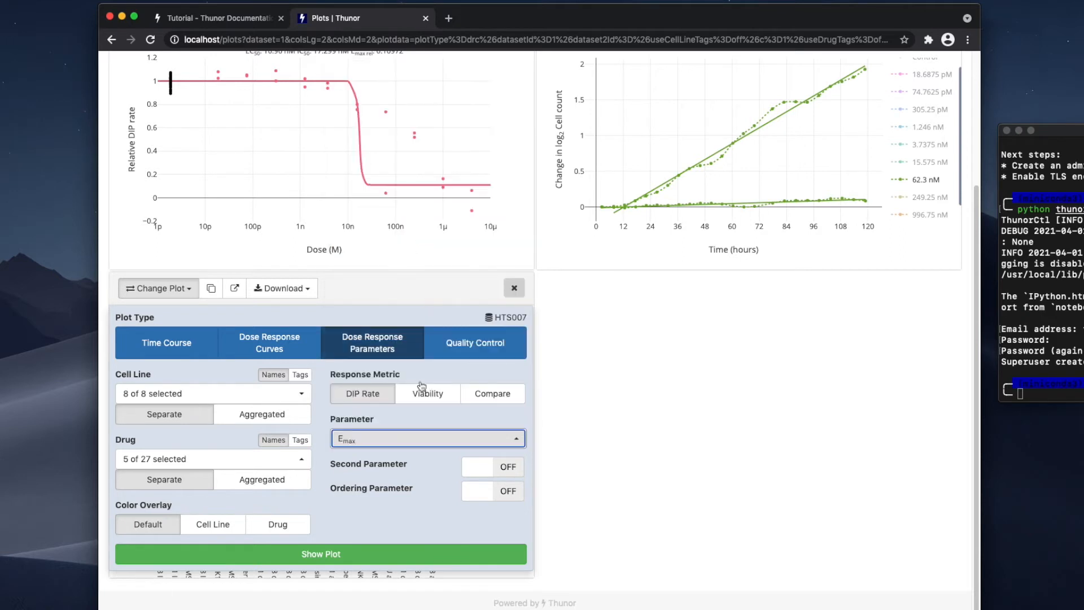
{"action": "left_click", "coordinate": [375, 556]}
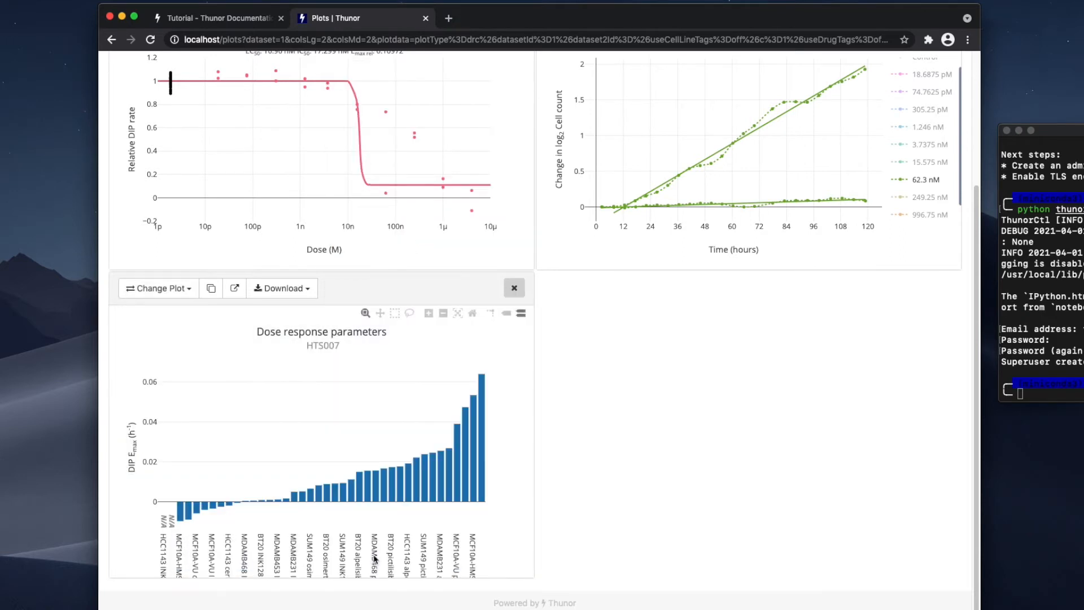
Enable a second parameter, IC50, for the dose response parameters plot and show Emax against IC50
{"action": "left_click", "coordinate": [158, 288]}
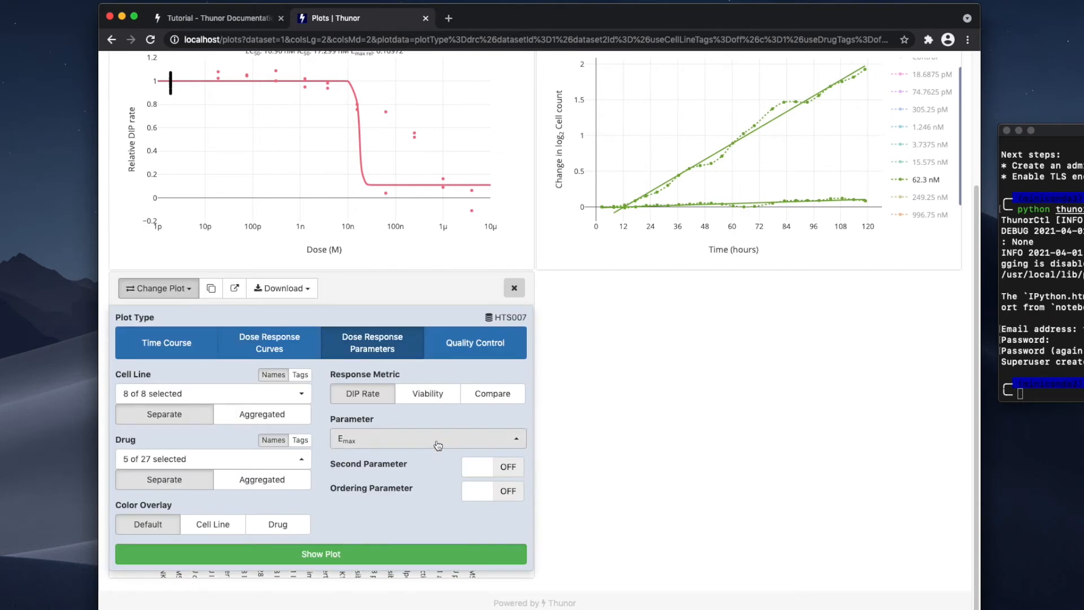
{"action": "left_click", "coordinate": [485, 472]}
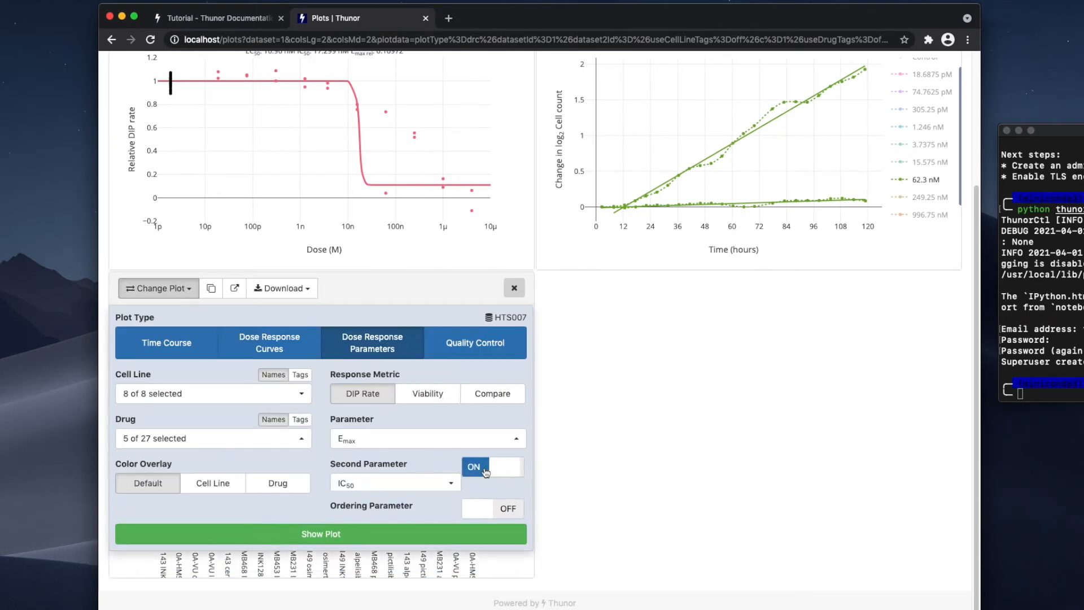
{"action": "left_click", "coordinate": [449, 488]}
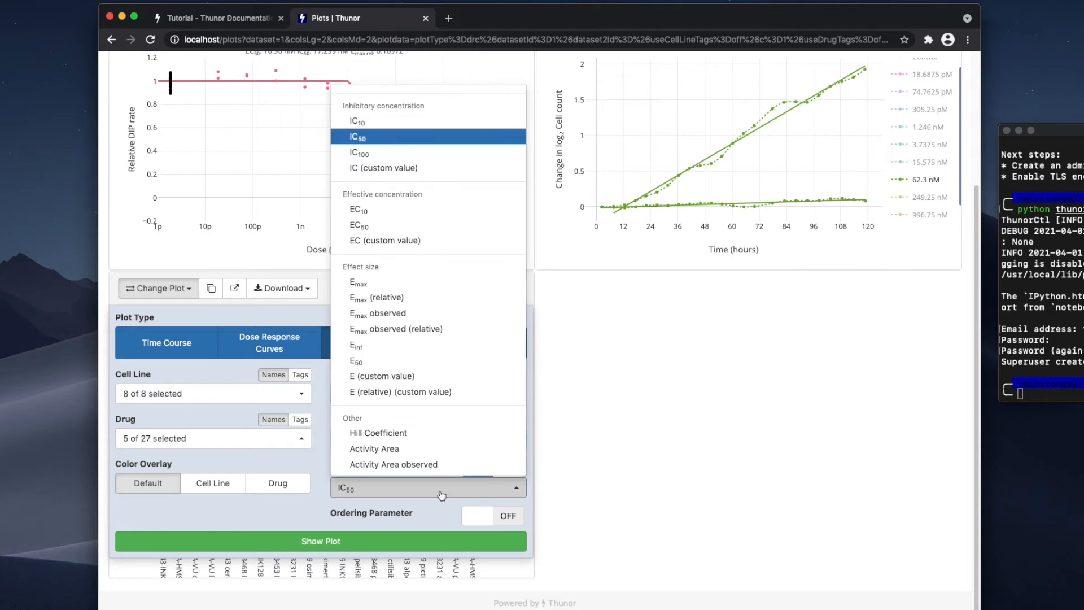
{"action": "left_click", "coordinate": [442, 495]}
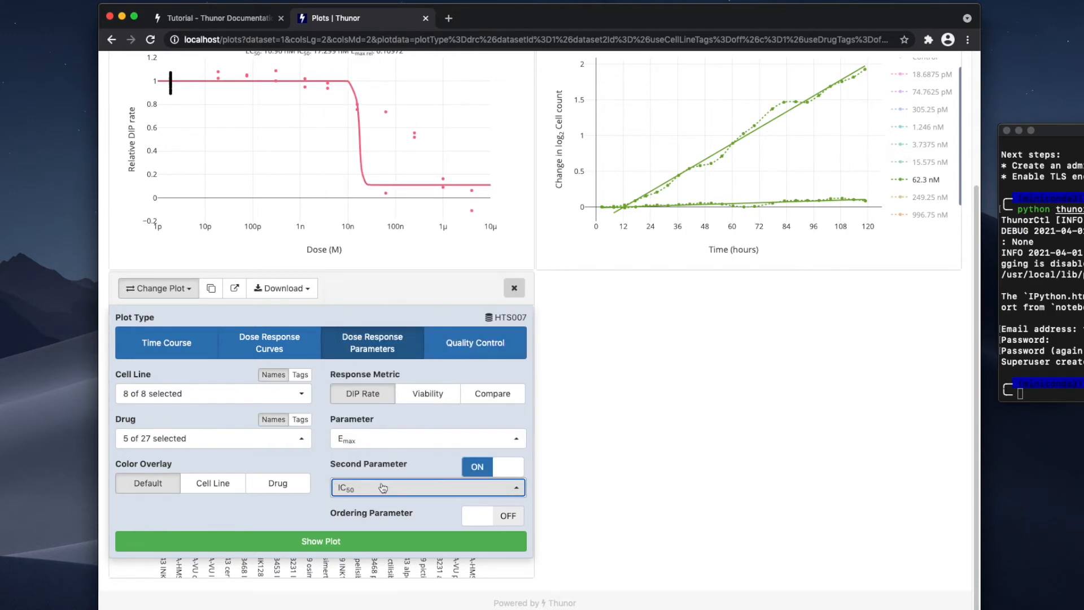
{"action": "left_click", "coordinate": [352, 539]}
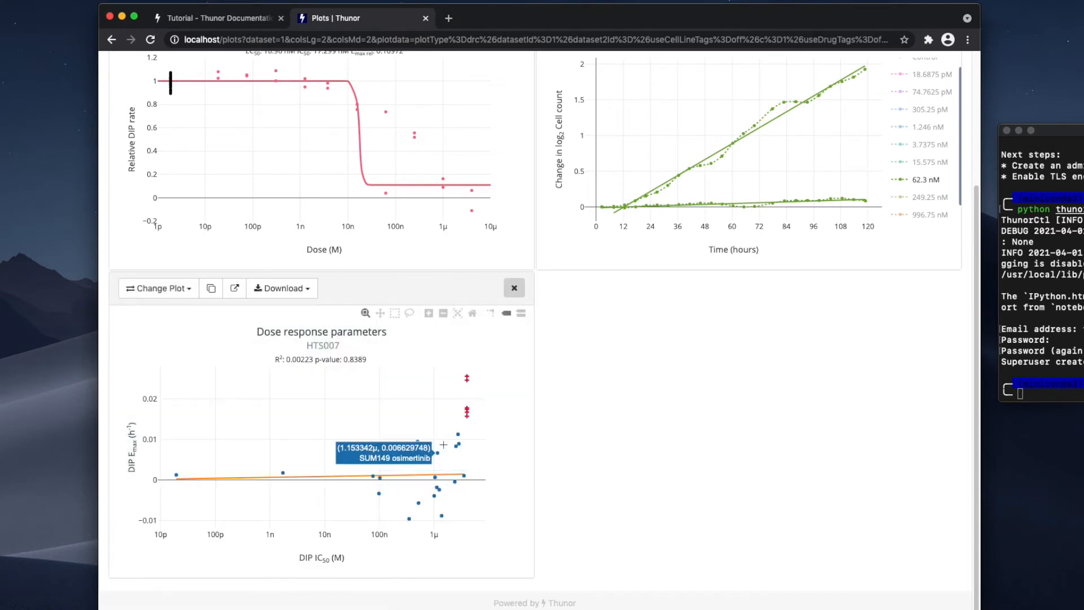
Select all drugs for the Emax against IC50 scatter plot and show the updated plot
{"action": "left_click", "coordinate": [166, 299]}
{"action": "left_click", "coordinate": [225, 436]}
{"action": "left_click", "coordinate": [168, 105]}
{"action": "left_click", "coordinate": [373, 541]}
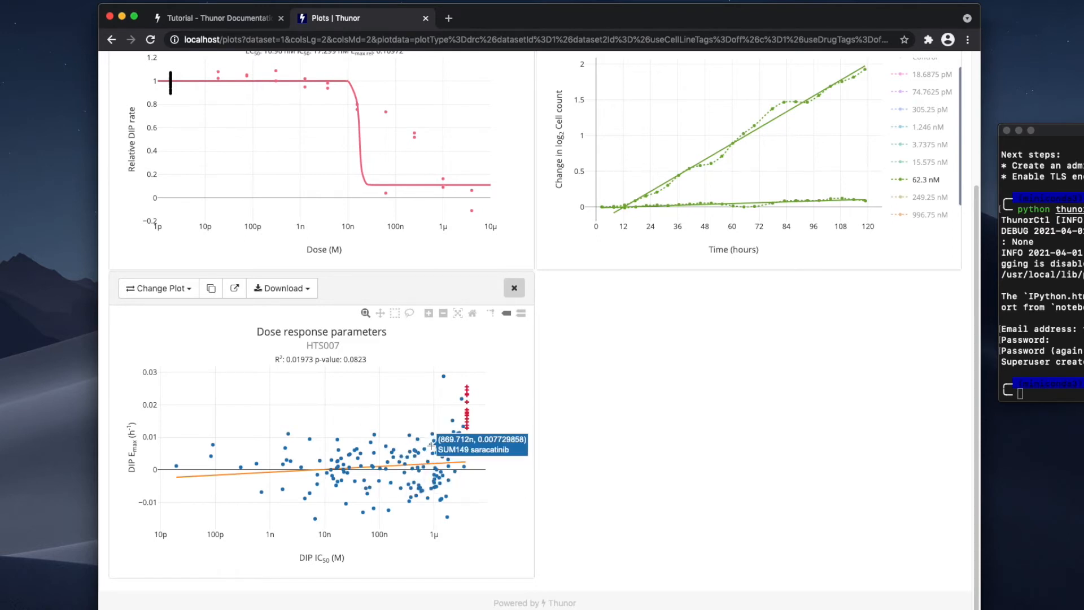
Color the Emax against IC50 scatter plot by Cell Line and show the updated plot
{"action": "left_click", "coordinate": [169, 289]}
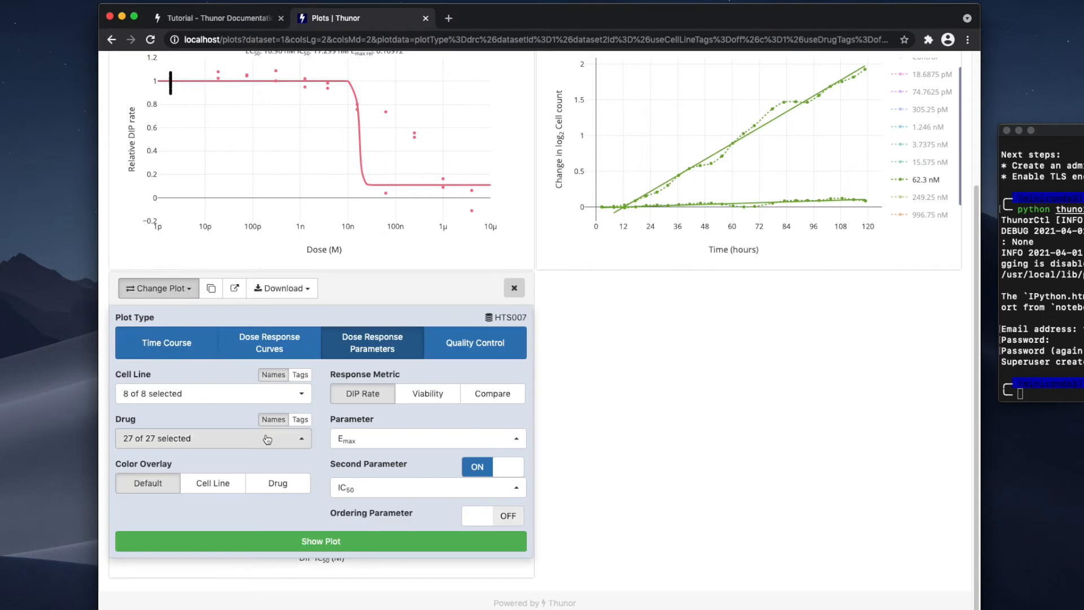
{"action": "left_click", "coordinate": [239, 481]}
{"action": "left_click", "coordinate": [244, 544]}
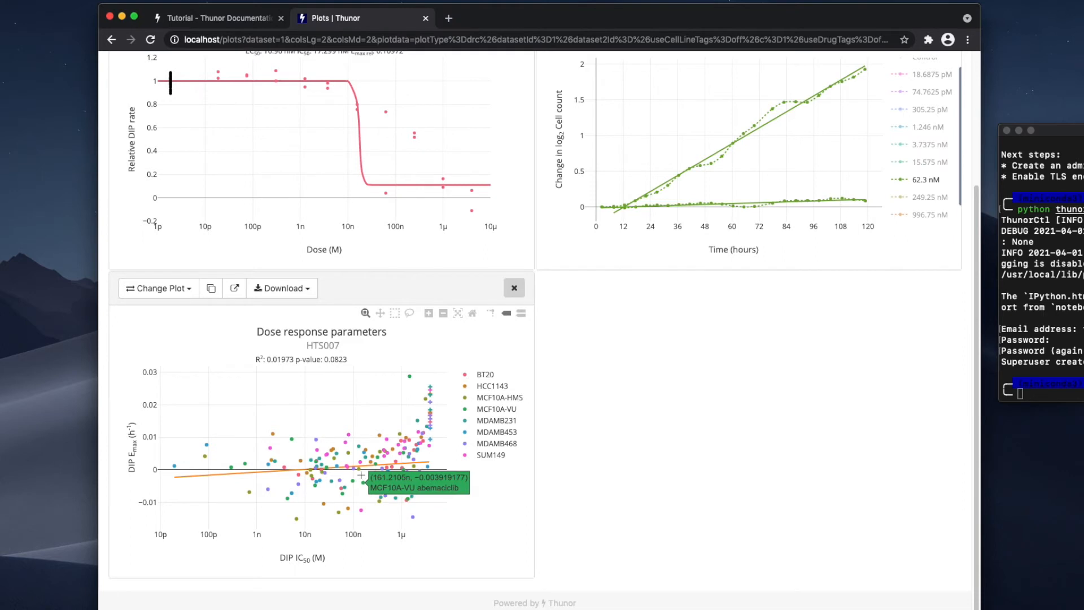
Turn off the second parameter, aggregate the cell lines, set the color overlay to Default, and show the Emax box plot per drug
{"action": "left_click", "coordinate": [180, 290]}
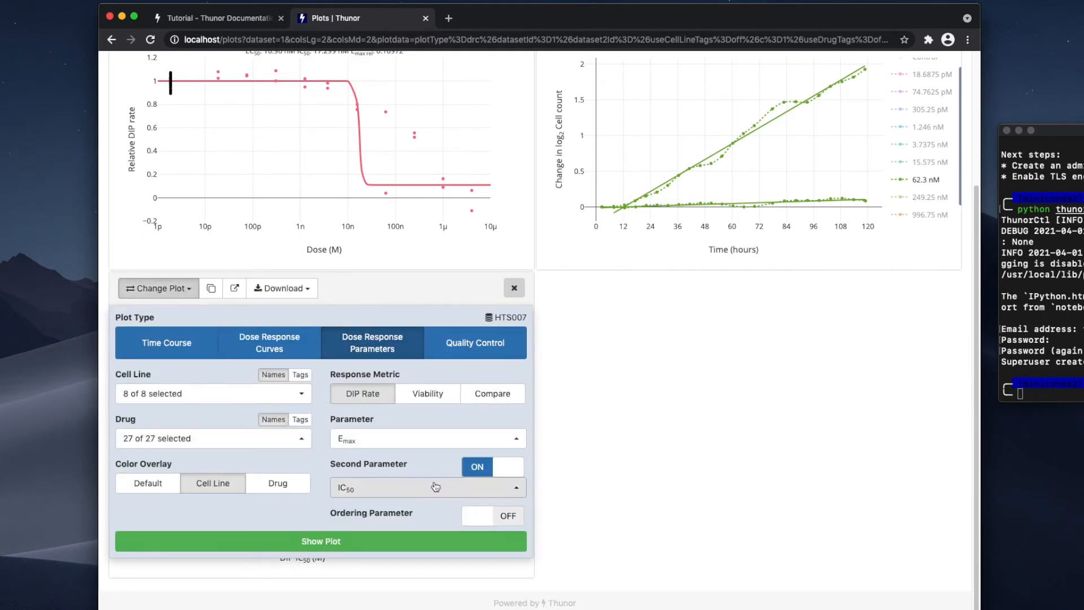
{"action": "left_click", "coordinate": [500, 469]}
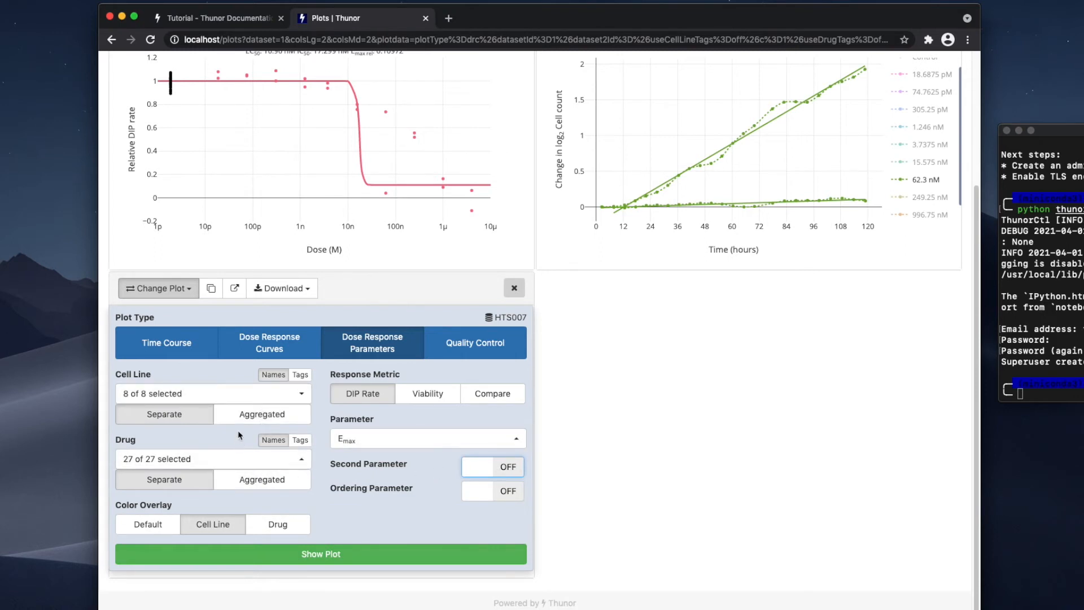
{"action": "left_click", "coordinate": [243, 414]}
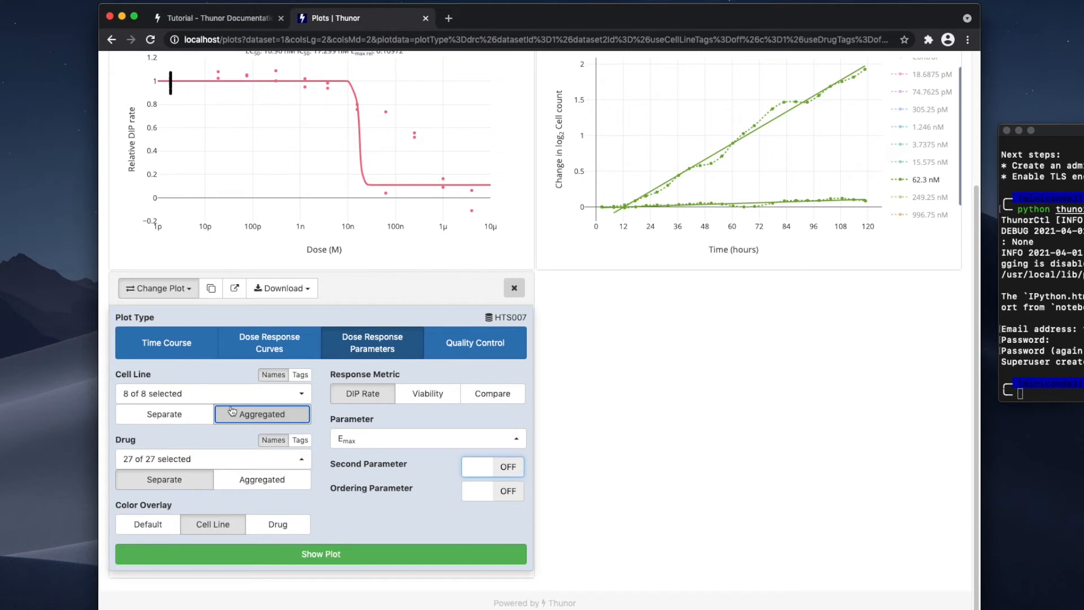
{"action": "left_click", "coordinate": [159, 528]}
{"action": "left_click", "coordinate": [342, 552]}
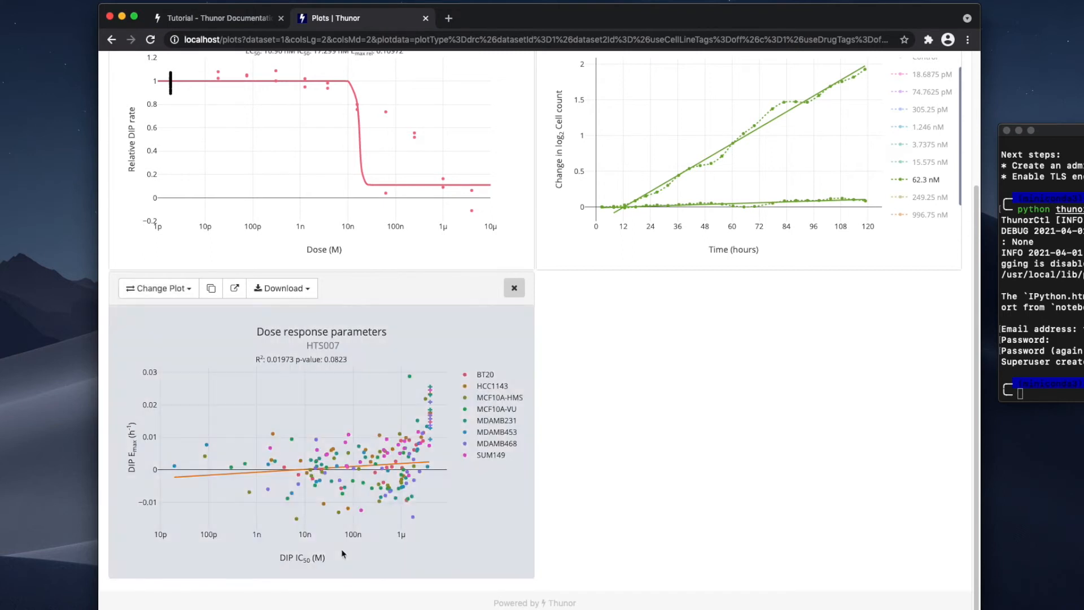
{"action": "mouse_move", "coordinate": [482, 431]}
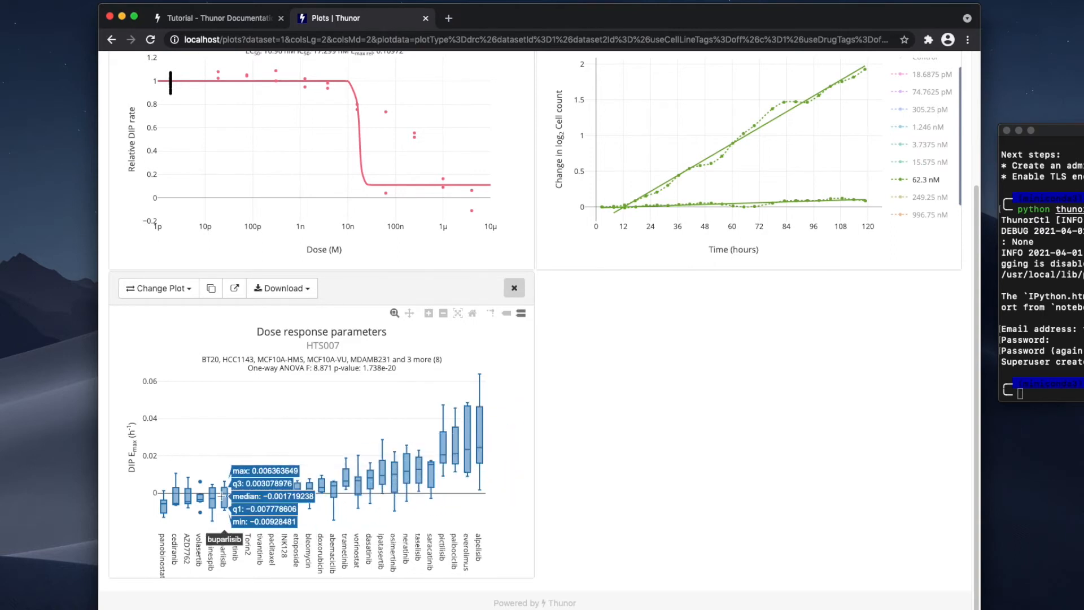
Set the response metric to Compare with separate cell lines and show the DIP rate Emax against viability Emax plot
{"action": "left_click", "coordinate": [158, 288]}
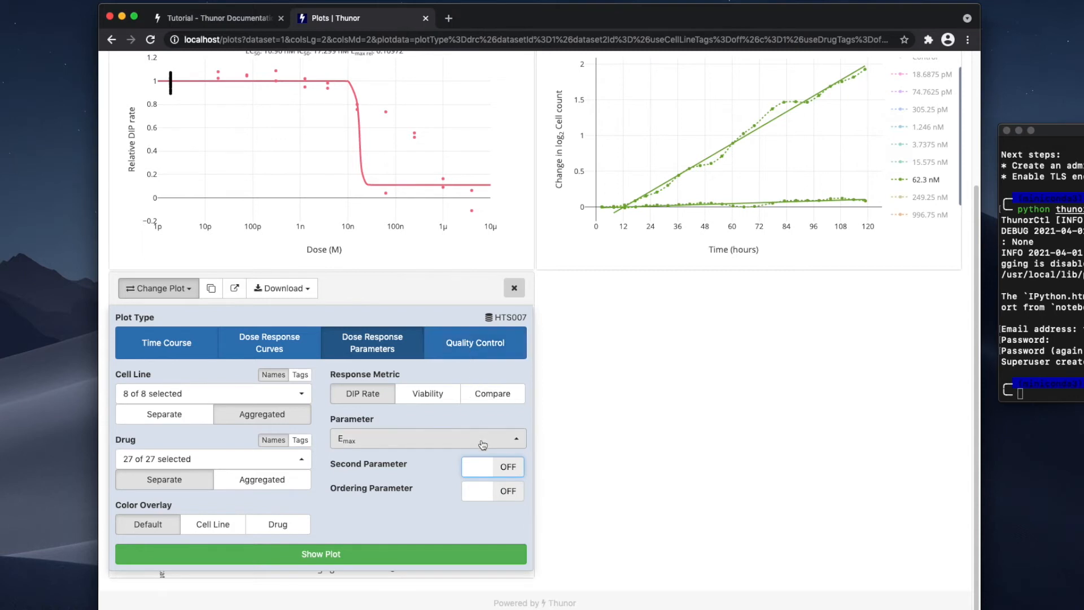
{"action": "left_click", "coordinate": [427, 393]}
{"action": "left_click", "coordinate": [492, 393]}
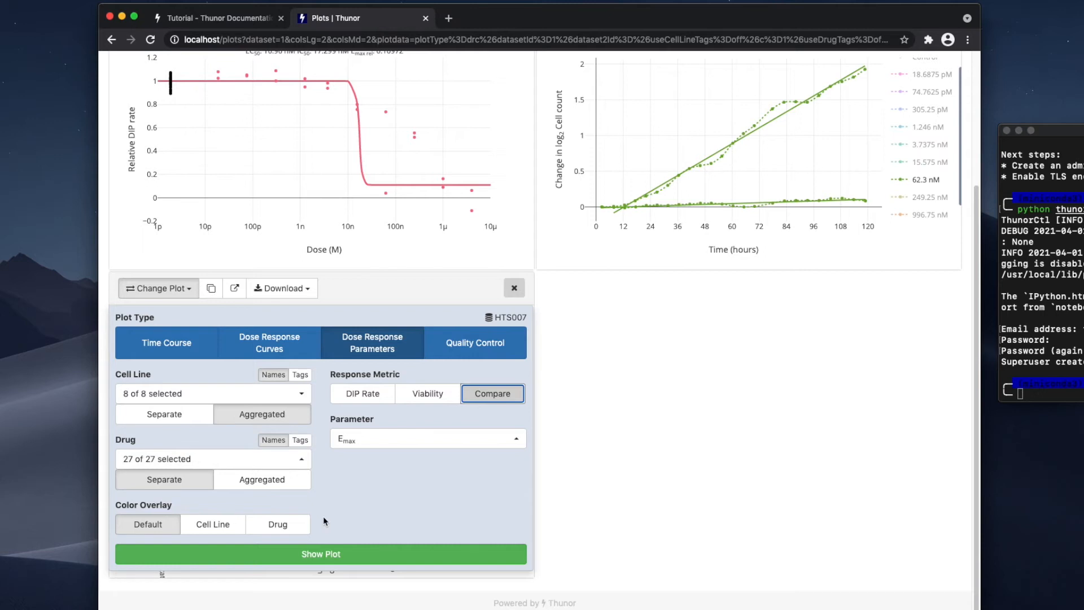
{"action": "left_click", "coordinate": [164, 414]}
{"action": "left_click", "coordinate": [321, 553]}
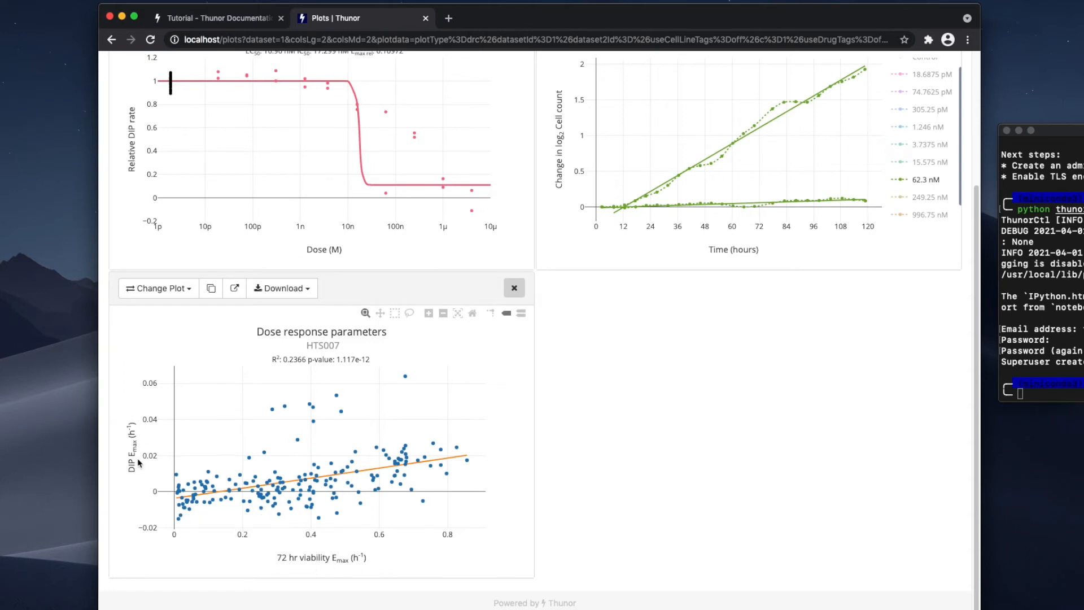
Change the dose response parameters plot to the quality control Control DIP Box Plot and inspect the control DIP rates by plate
{"action": "left_click", "coordinate": [158, 288]}
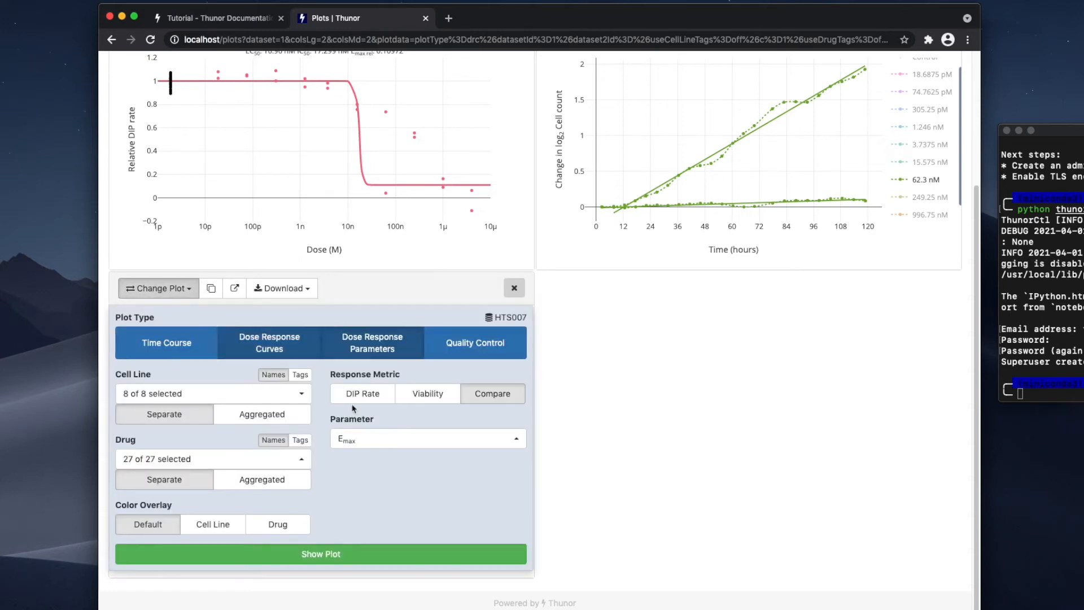
{"action": "left_click", "coordinate": [429, 397]}
{"action": "left_click", "coordinate": [492, 393]}
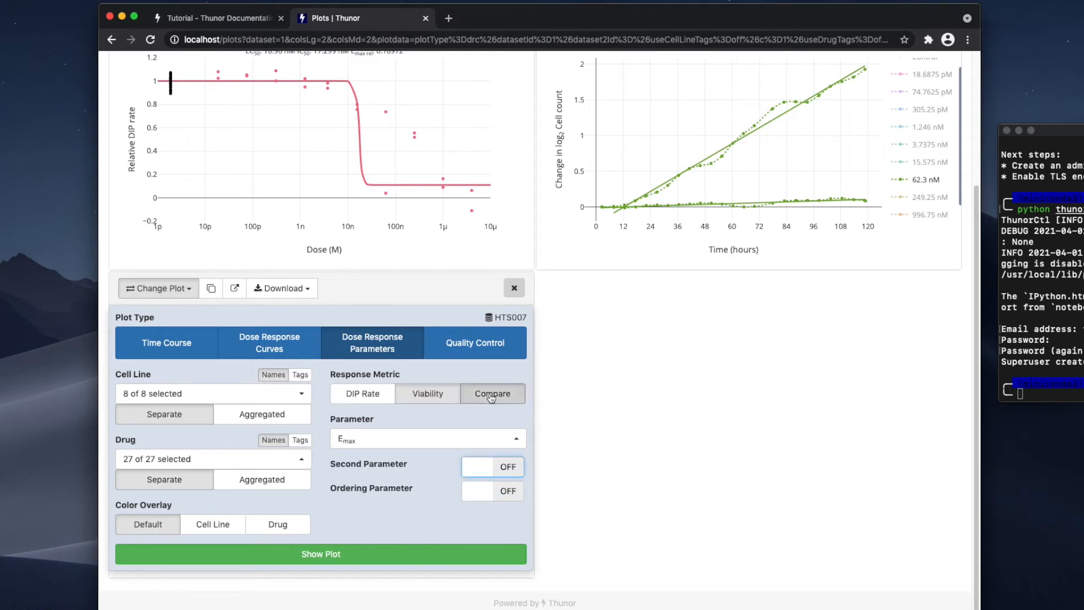
{"action": "left_click", "coordinate": [363, 394]}
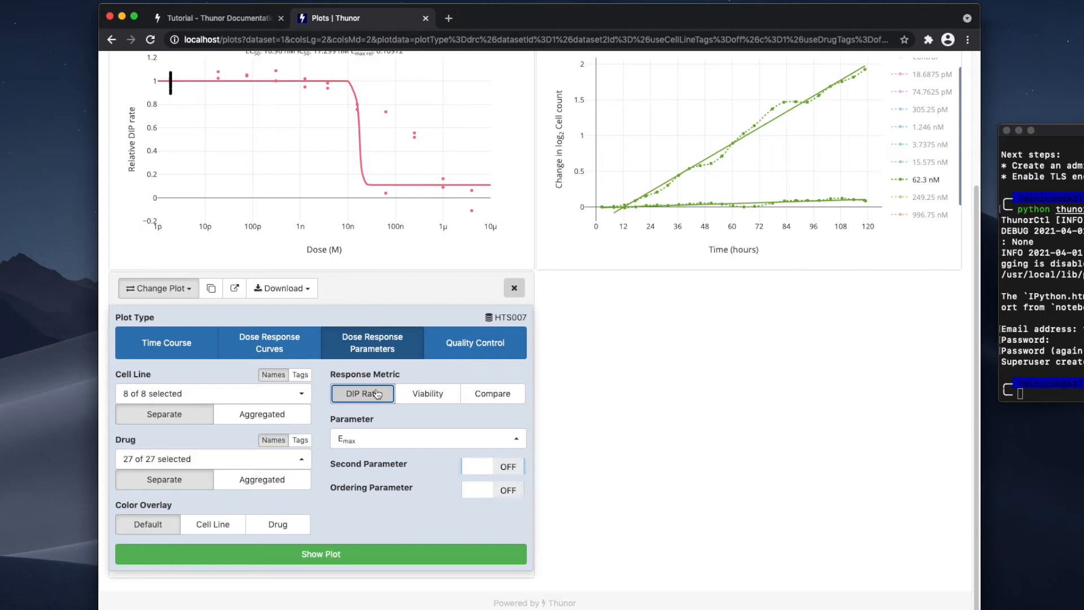
{"action": "left_click", "coordinate": [458, 346]}
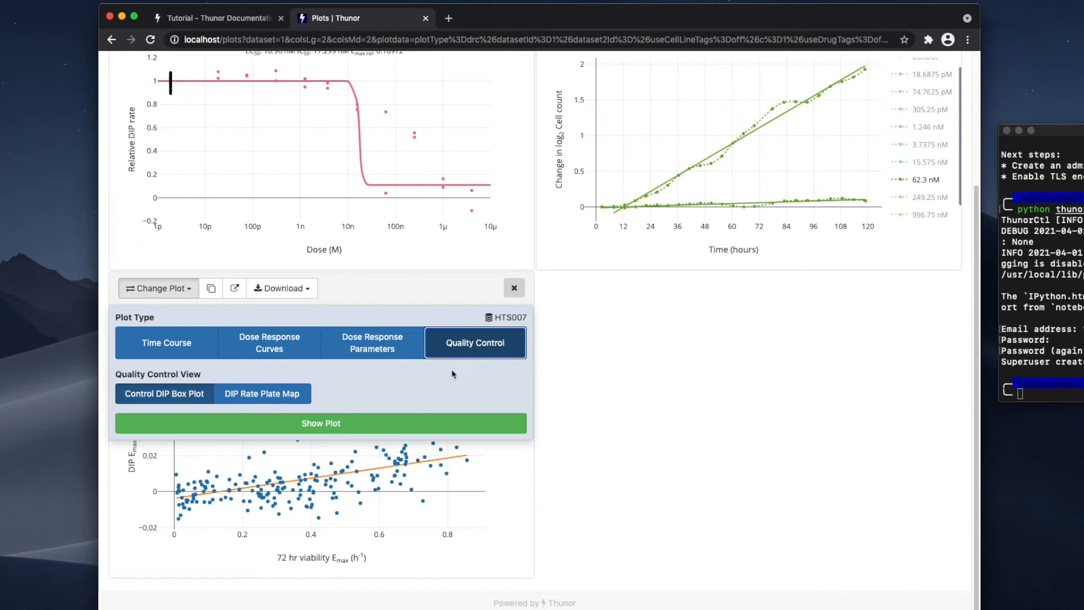
{"action": "left_click", "coordinate": [176, 426]}
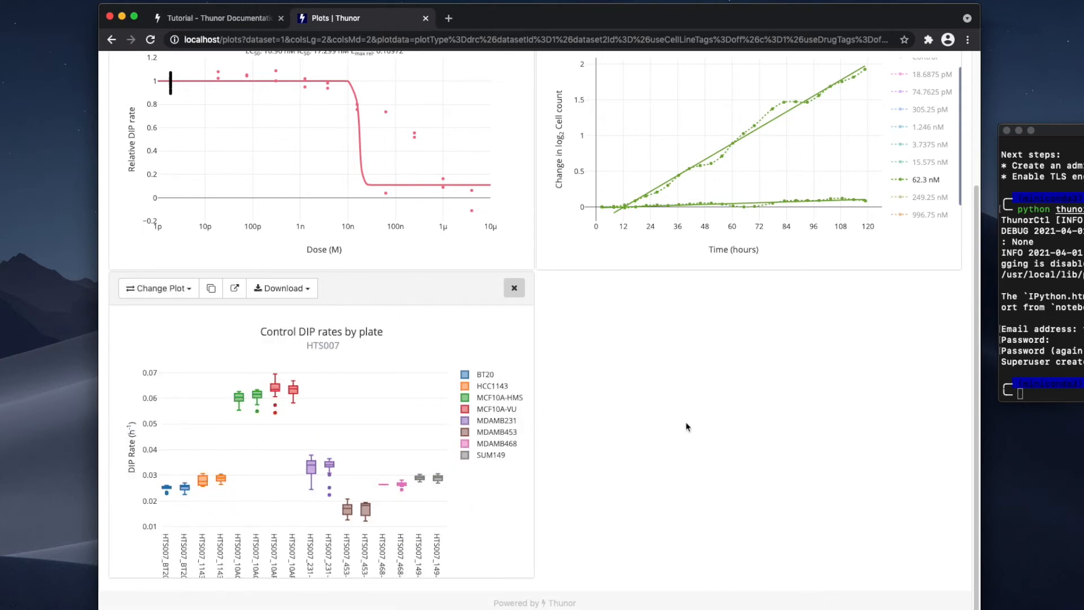
{"action": "mouse_move", "coordinate": [170, 492]}
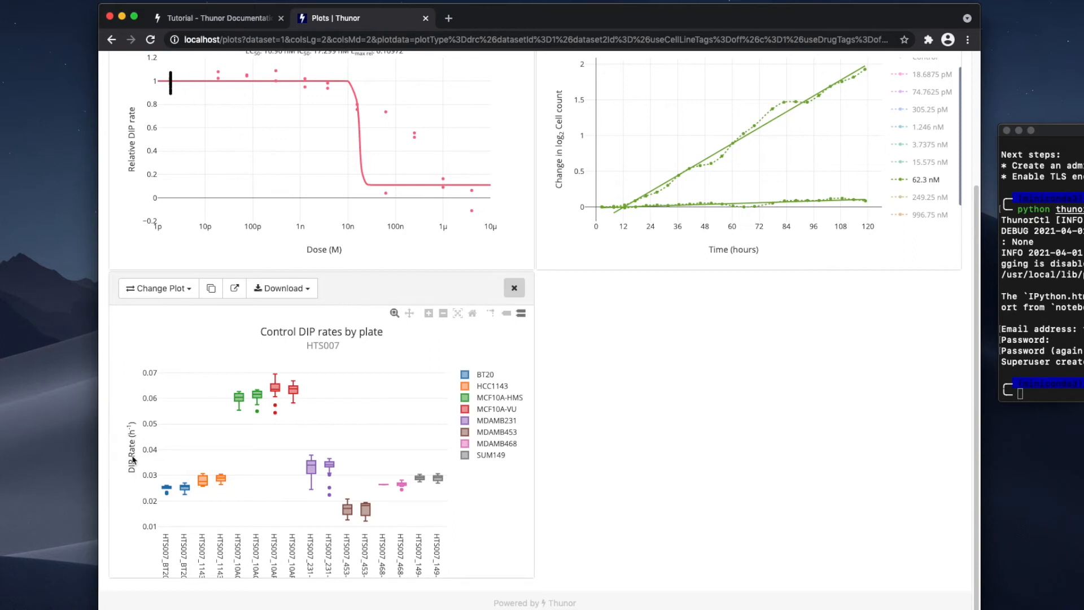
{"action": "mouse_move", "coordinate": [220, 498]}
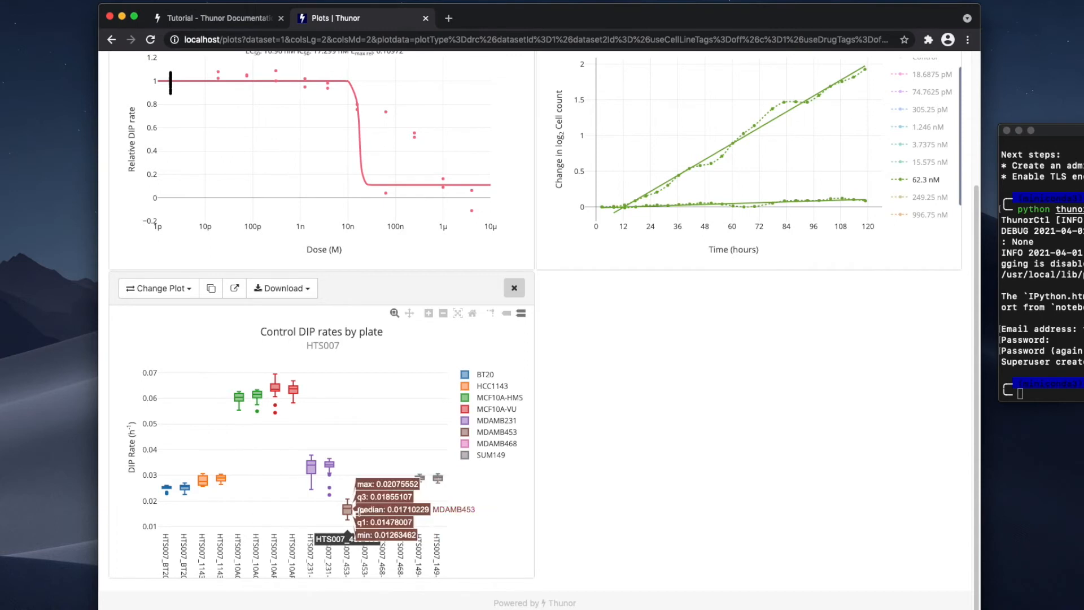
Switch the quality control view to DIP Rate Plate Map for plate HTS007_10ACh-28A and show the plot
{"action": "left_click", "coordinate": [158, 288]}
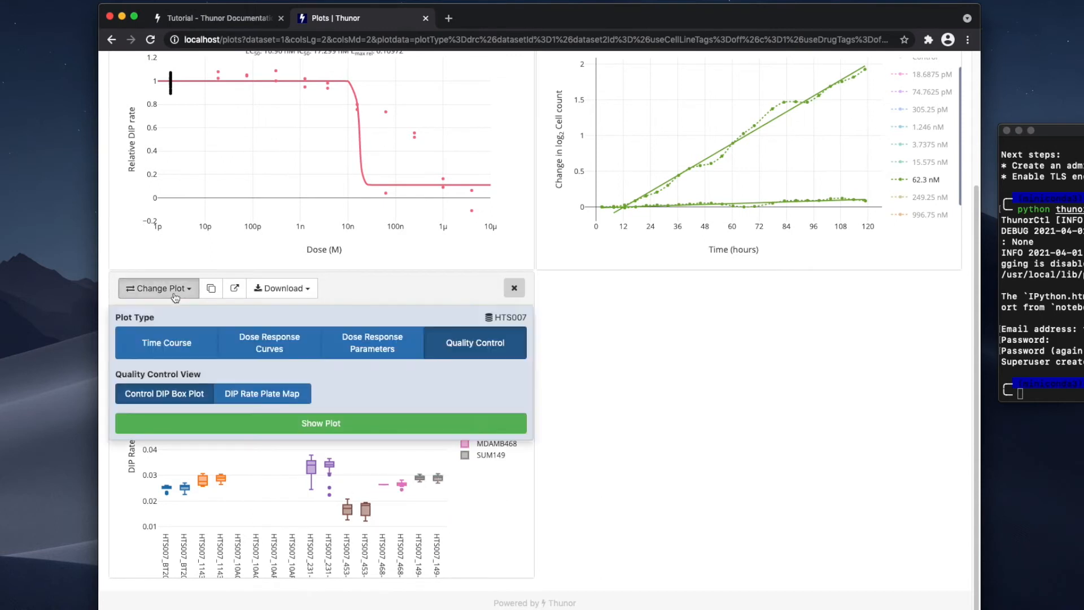
{"action": "left_click", "coordinate": [253, 394]}
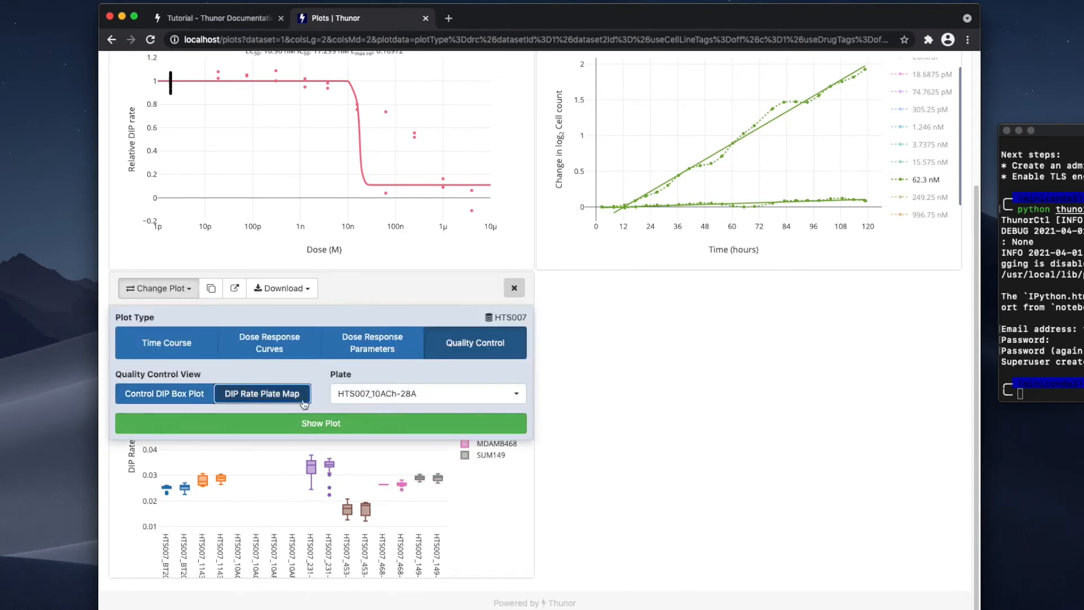
{"action": "left_click", "coordinate": [321, 424]}
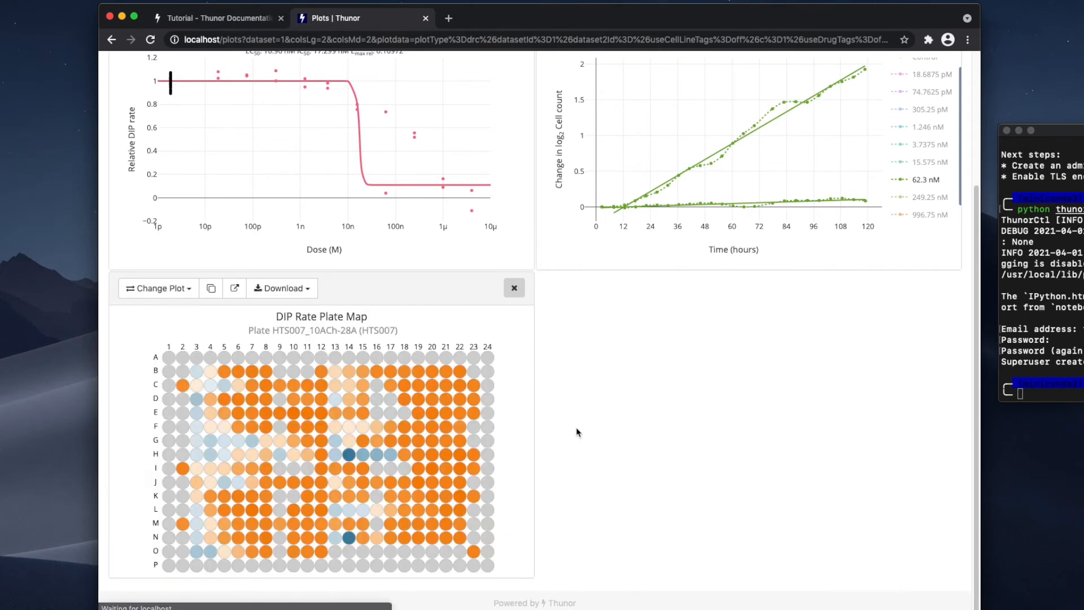
Inspect a well on the DIP rate plate map and open the Cell Line Tags page from the Thunor home page
{"action": "mouse_move", "coordinate": [348, 457]}
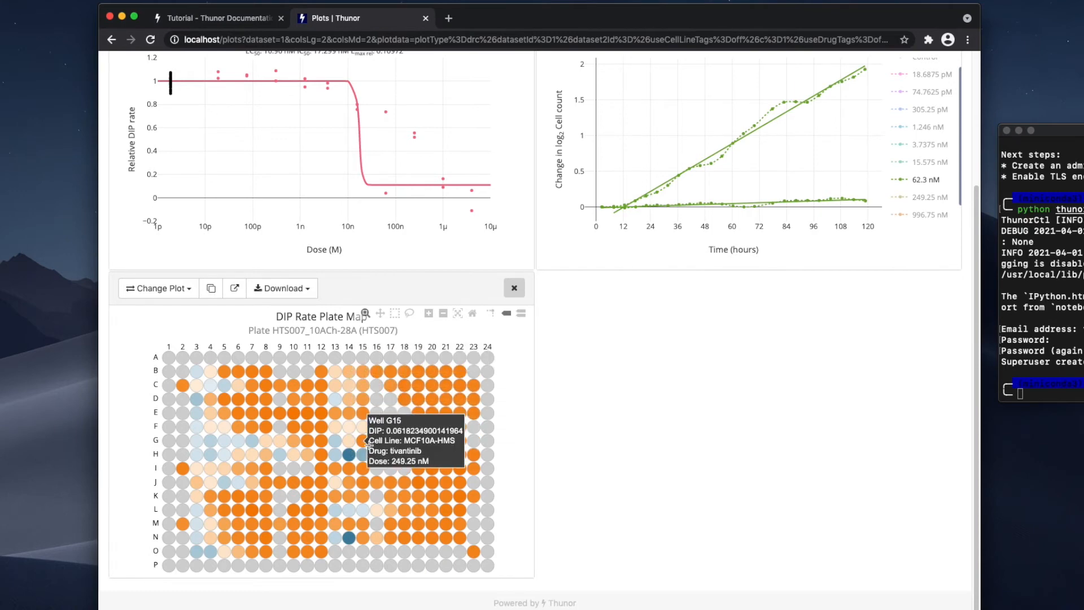
{"action": "scroll", "coordinate": [527, 380], "scroll_direction": "up", "scroll_amount": 3}
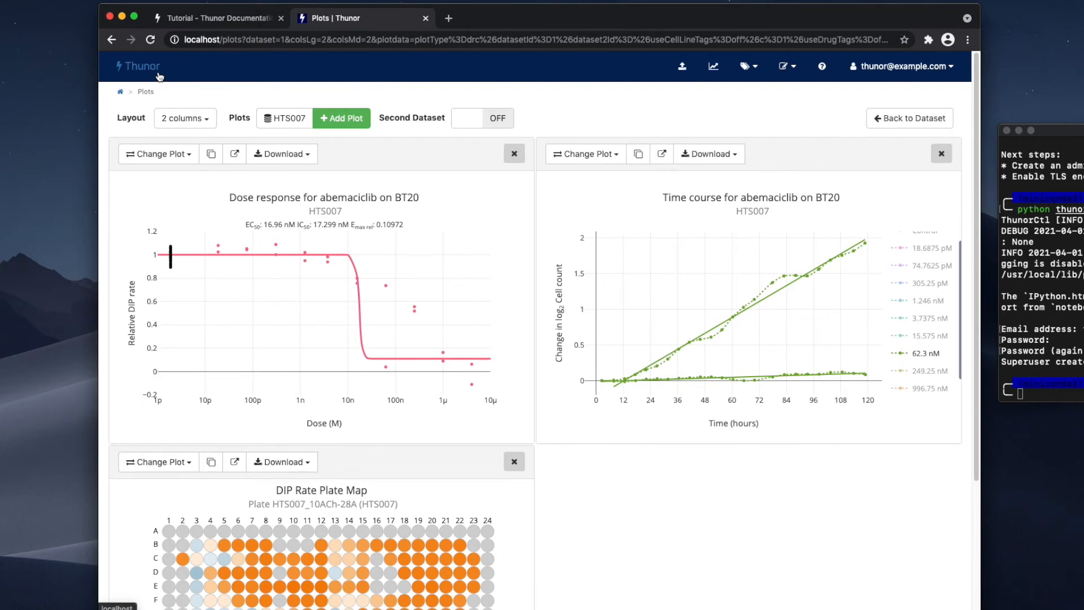
{"action": "mouse_move", "coordinate": [755, 61]}
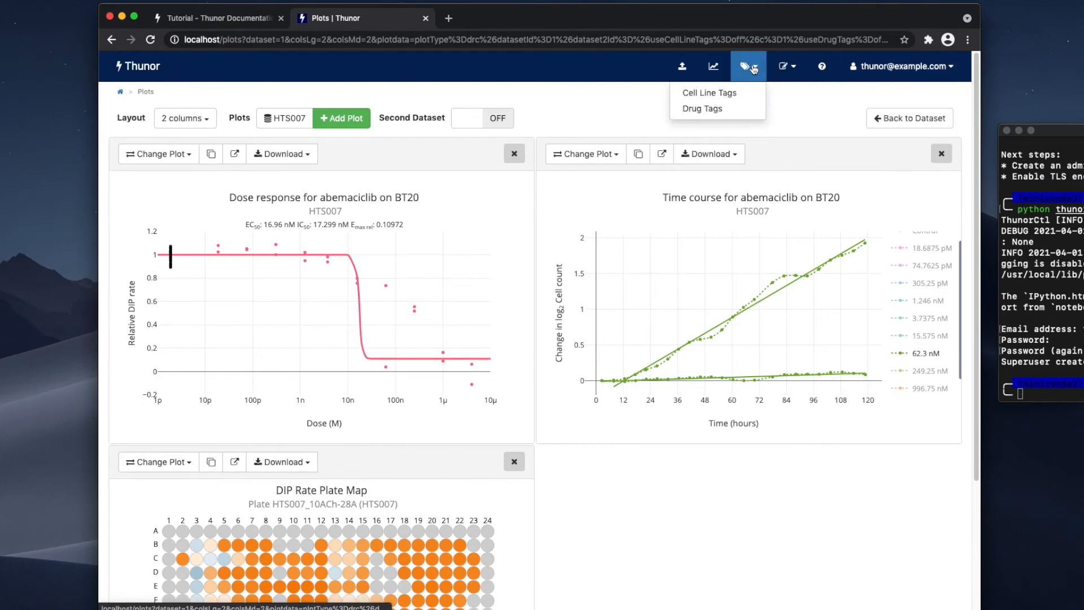
{"action": "left_click", "coordinate": [138, 66]}
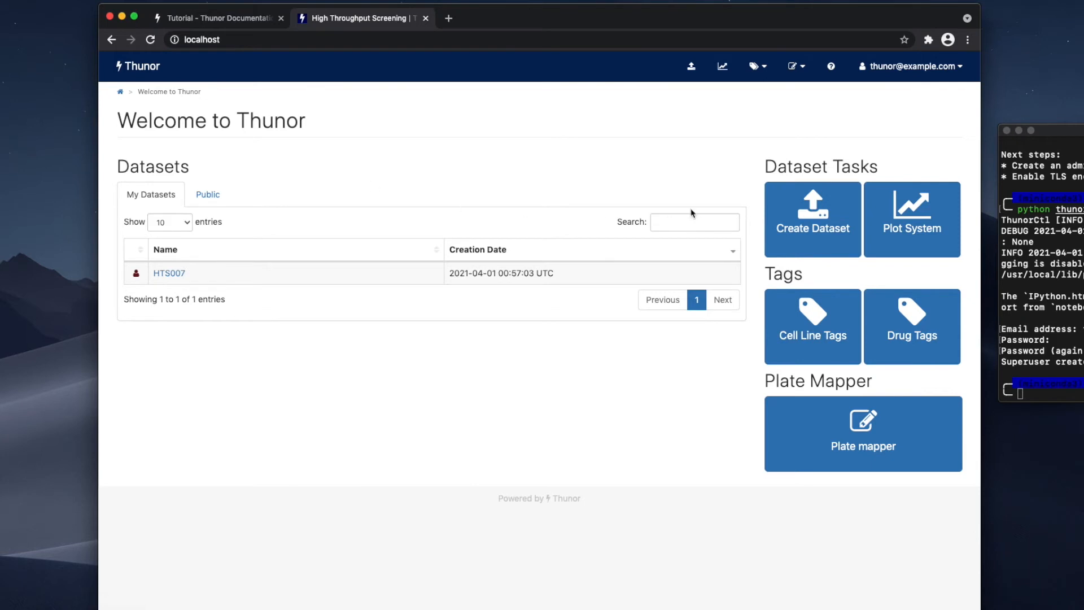
{"action": "left_click", "coordinate": [820, 337]}
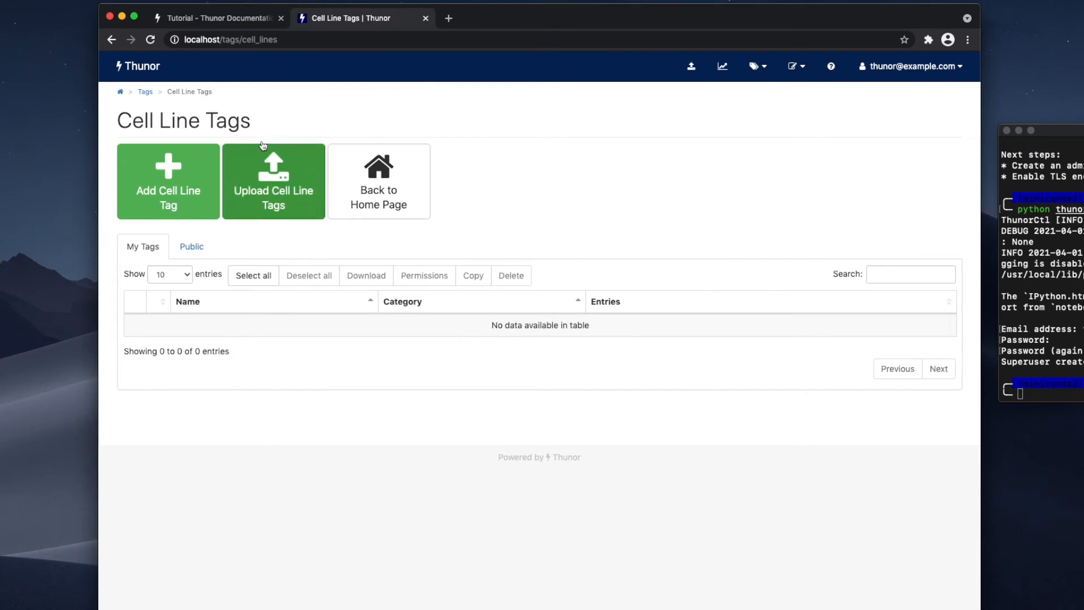
Download the example cell line tags CSV file from the Tag System section of the Thunor tutorial
{"action": "left_click", "coordinate": [236, 19]}
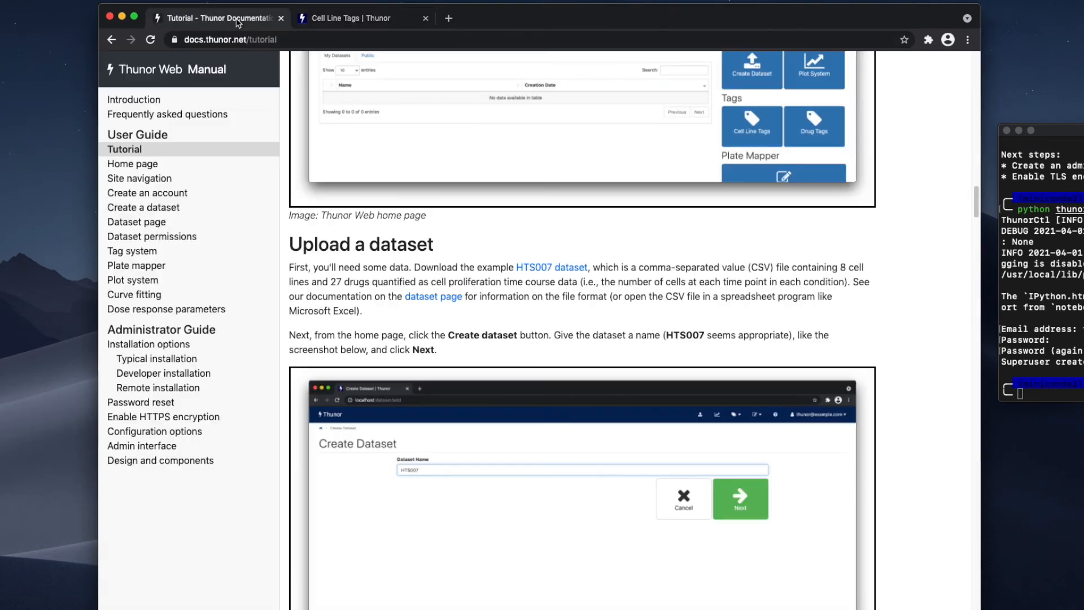
{"action": "scroll", "coordinate": [525, 244], "scroll_direction": "down", "scroll_amount": 10}
{"action": "scroll", "coordinate": [537, 264], "scroll_direction": "down", "scroll_amount": 20}
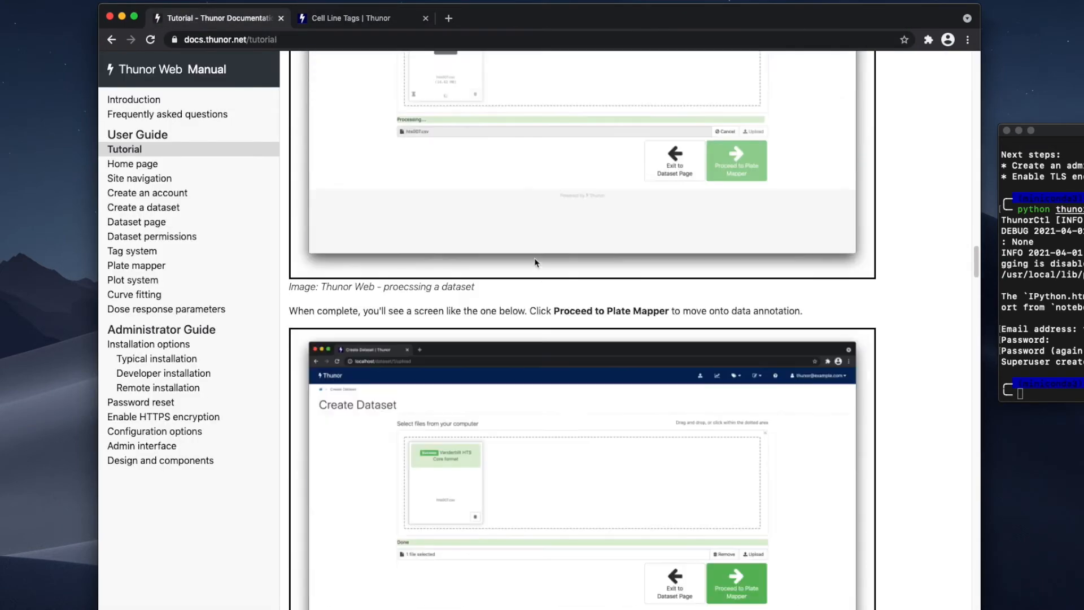
{"action": "scroll", "coordinate": [539, 309], "scroll_direction": "down", "scroll_amount": 3}
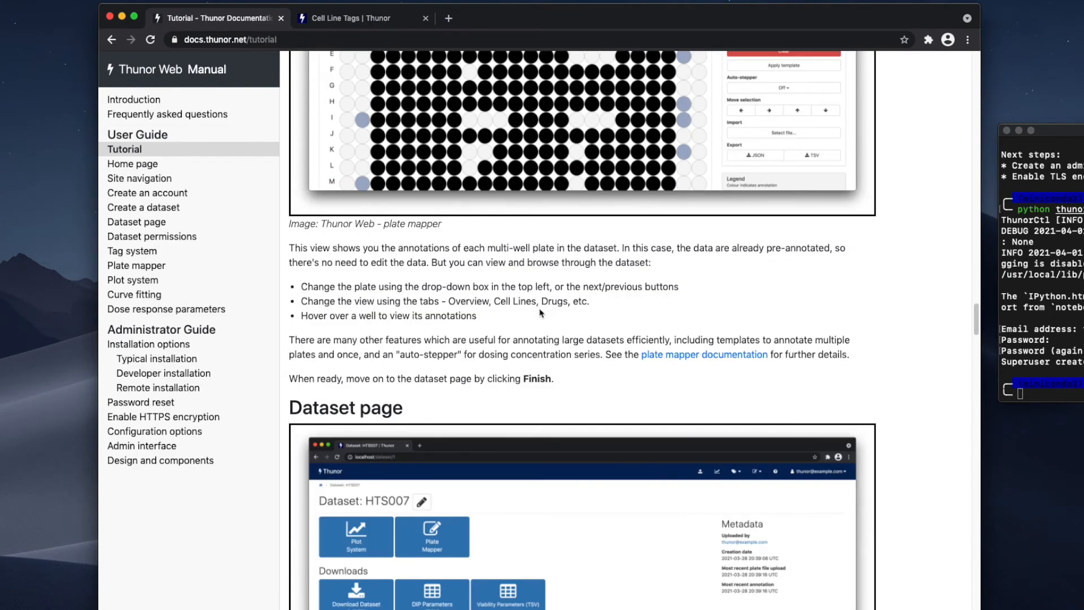
{"action": "scroll", "coordinate": [540, 312], "scroll_direction": "down", "scroll_amount": 20}
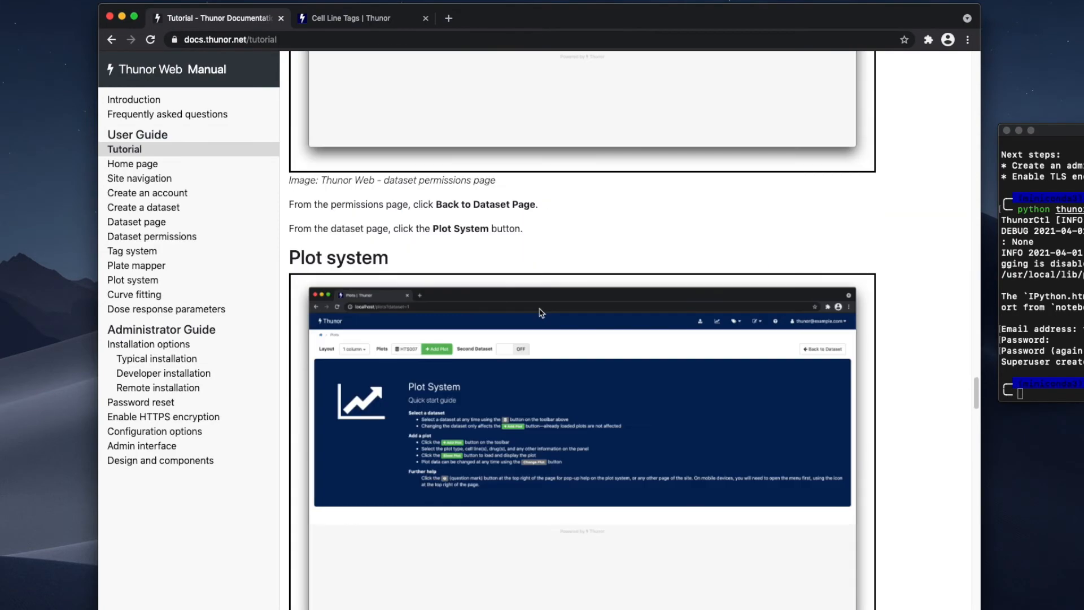
{"action": "scroll", "coordinate": [540, 312], "scroll_direction": "down", "scroll_amount": 20}
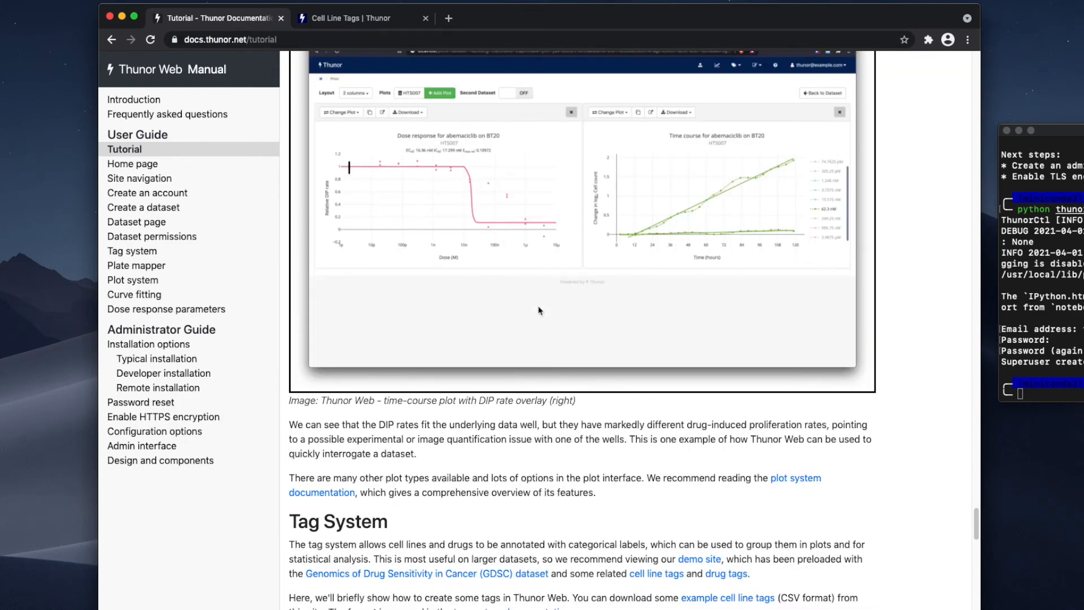
{"action": "scroll", "coordinate": [542, 310], "scroll_direction": "down", "scroll_amount": 5}
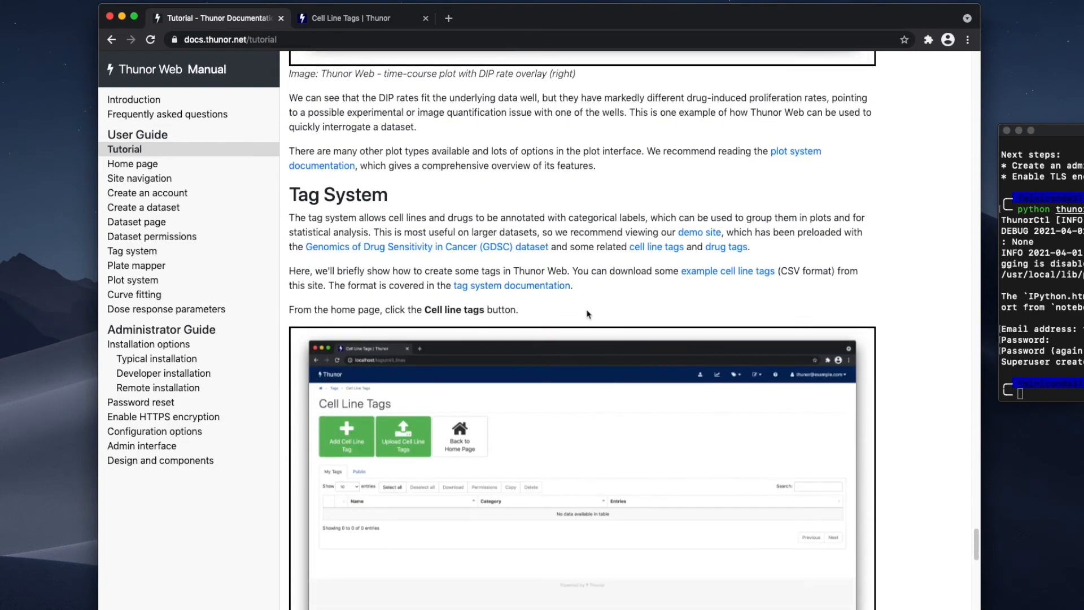
{"action": "scroll", "coordinate": [597, 289], "scroll_direction": "down", "scroll_amount": 1}
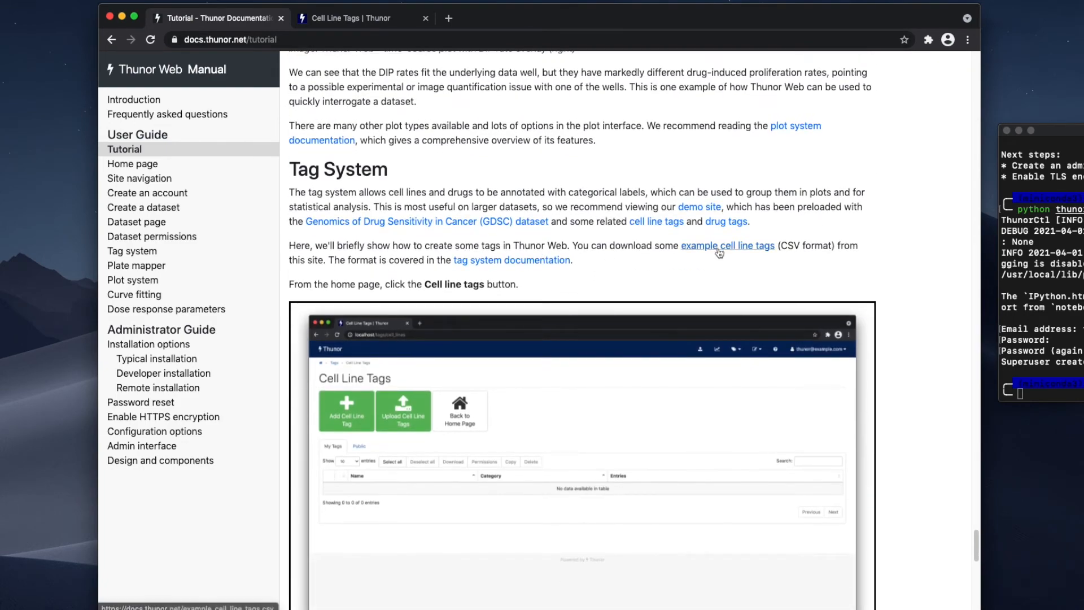
{"action": "left_click", "coordinate": [718, 252]}
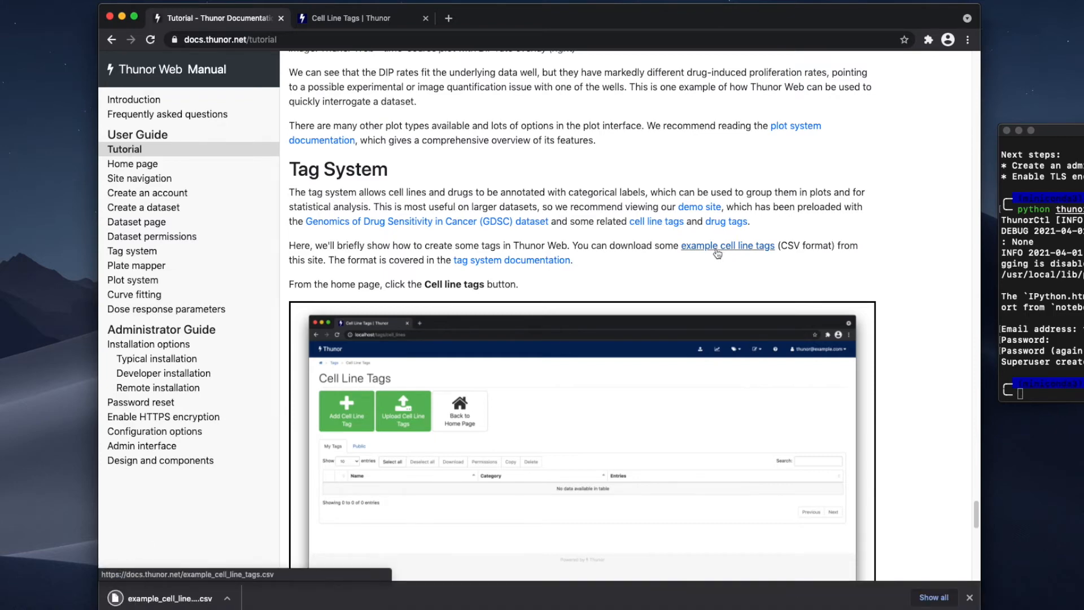
Upload example_cell_line_tags.csv to Thunor's Cell Line Tags with Create Cell Lines if required turned on
{"action": "left_click", "coordinate": [338, 20]}
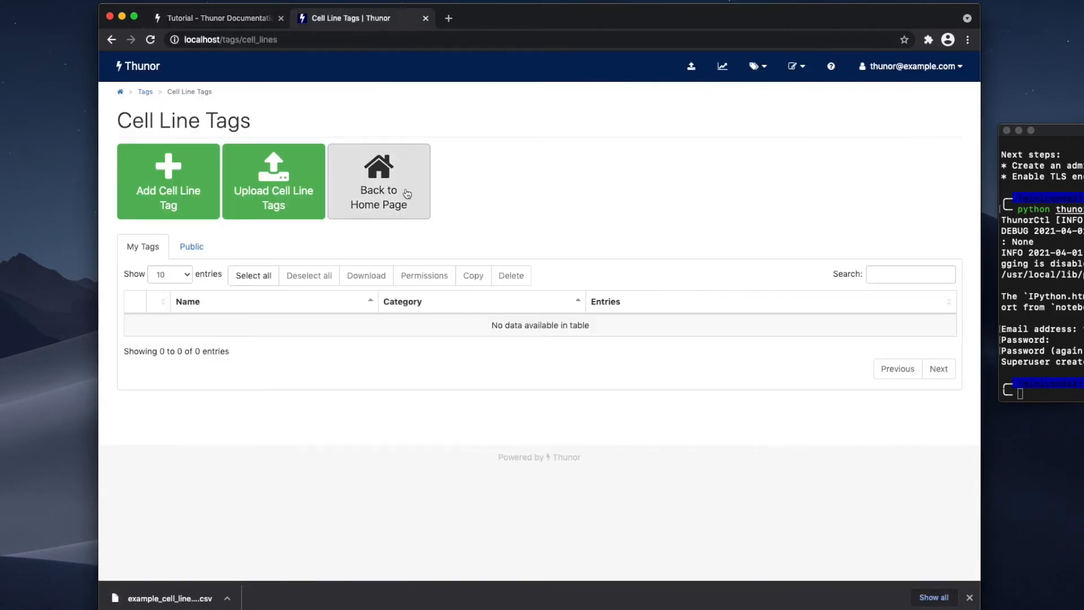
{"action": "left_click", "coordinate": [272, 204]}
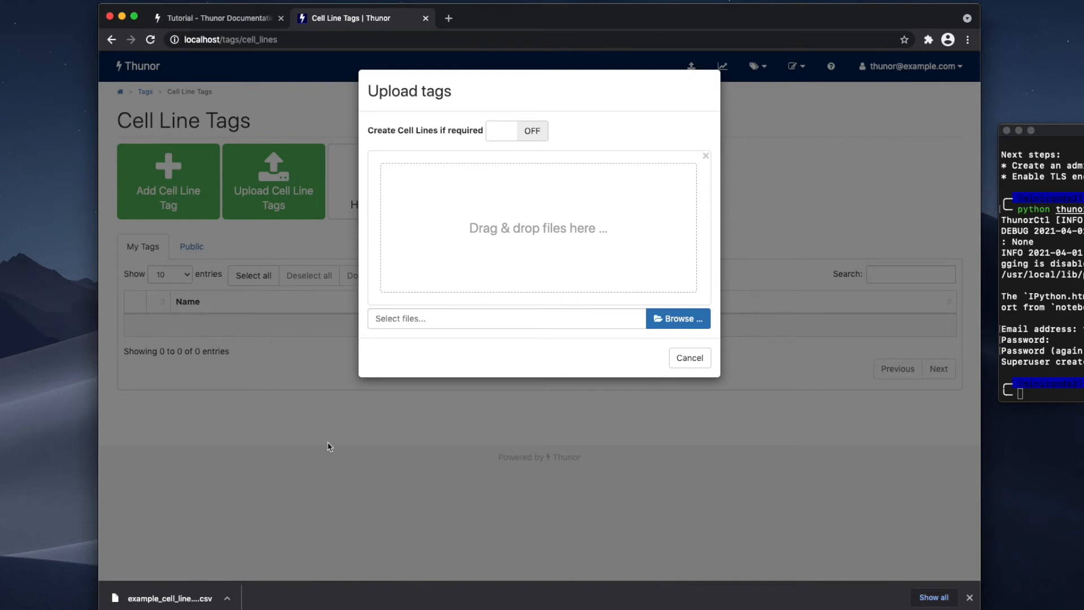
{"action": "left_click_drag", "start_coordinate": [133, 607], "coordinate": [417, 338]}
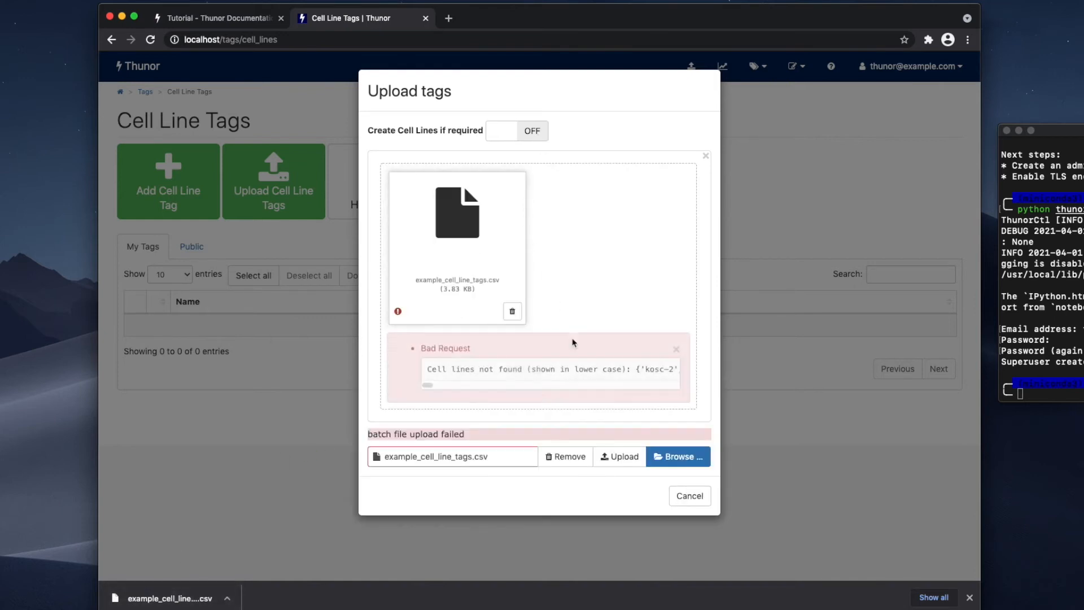
{"action": "mouse_move", "coordinate": [428, 384]}
{"action": "left_mouse_down"}
{"action": "mouse_move", "coordinate": [450, 384]}
{"action": "mouse_move", "coordinate": [426, 385]}
{"action": "left_mouse_up"}
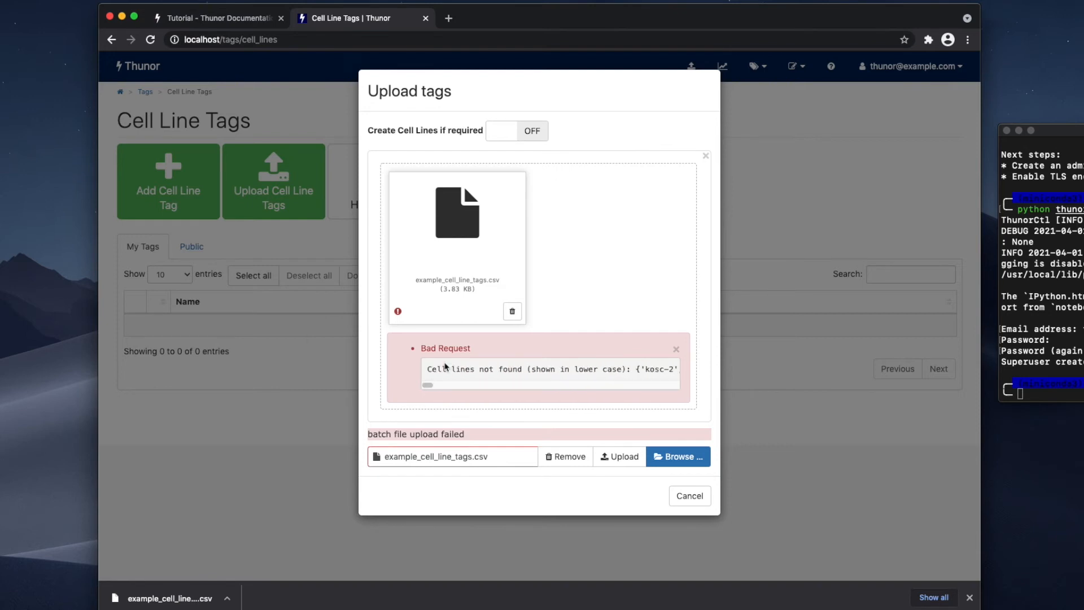
{"action": "left_click", "coordinate": [524, 132]}
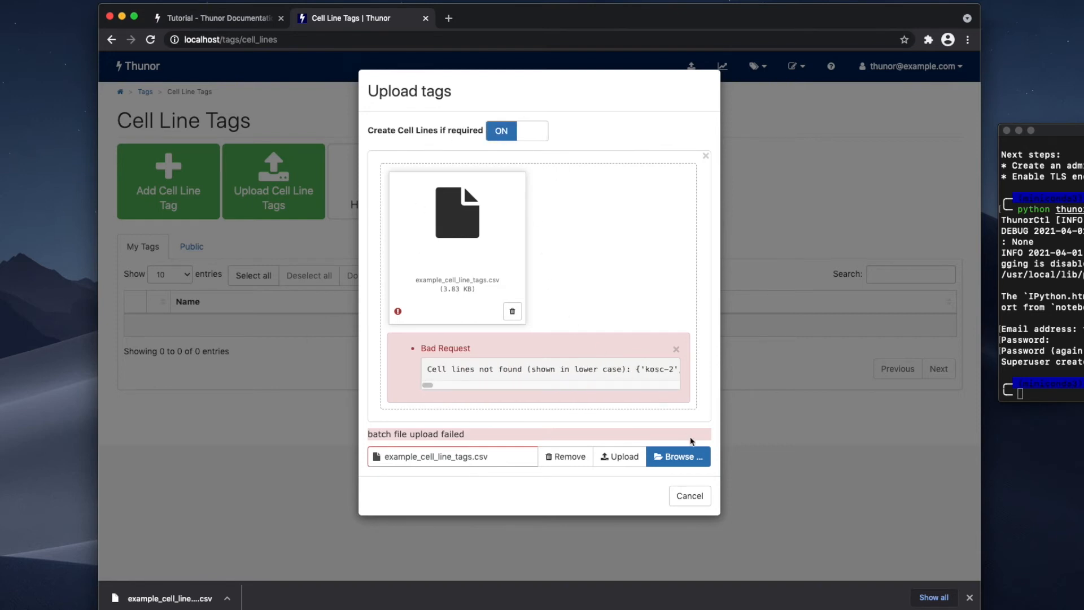
{"action": "left_click", "coordinate": [631, 460]}
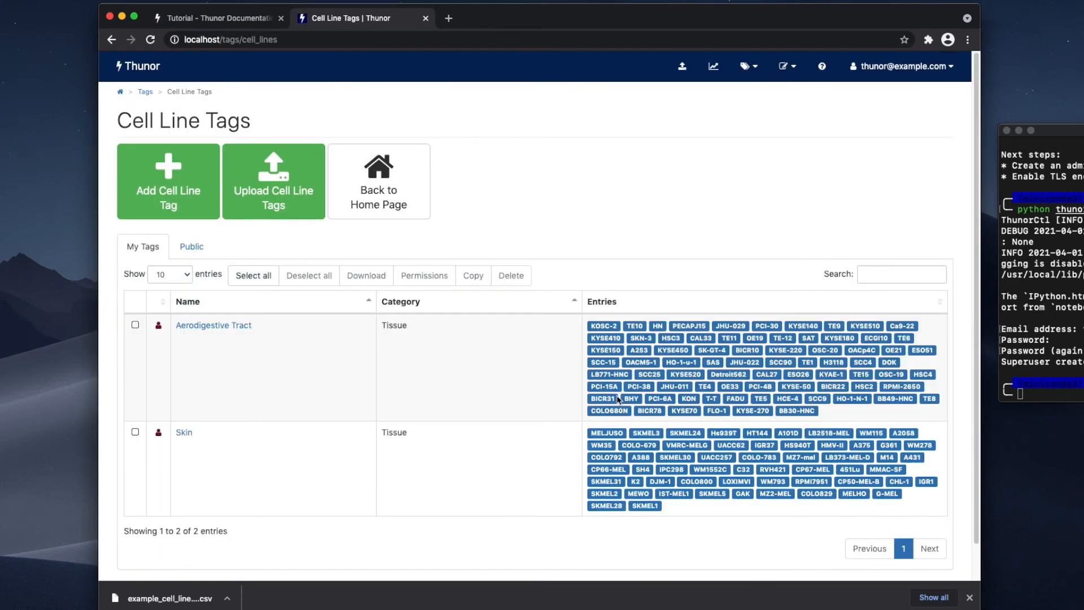
{"action": "left_click", "coordinate": [969, 597]}
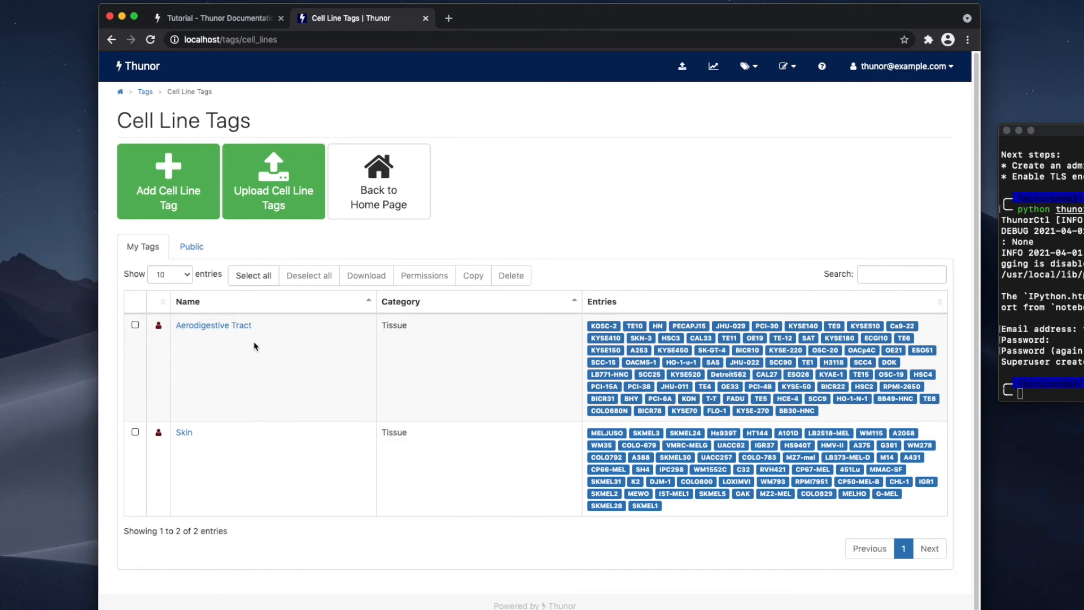
Open the Aerodigestive Tract tag for editing, switch its public view permission on and back off, and deselect the tag
{"action": "left_click", "coordinate": [197, 327]}
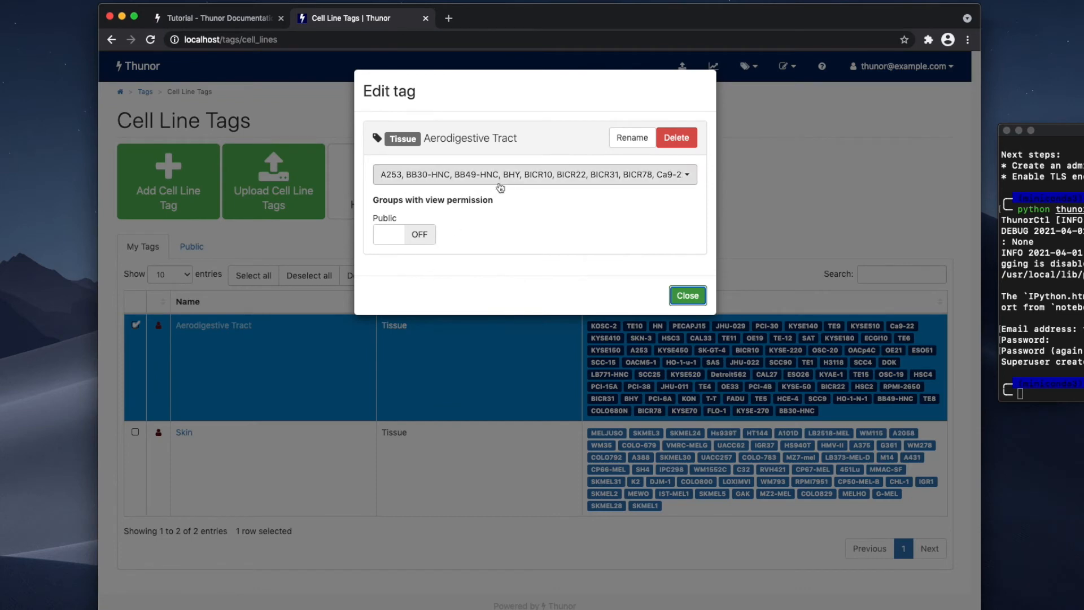
{"action": "left_click", "coordinate": [502, 176]}
{"action": "left_click", "coordinate": [541, 178]}
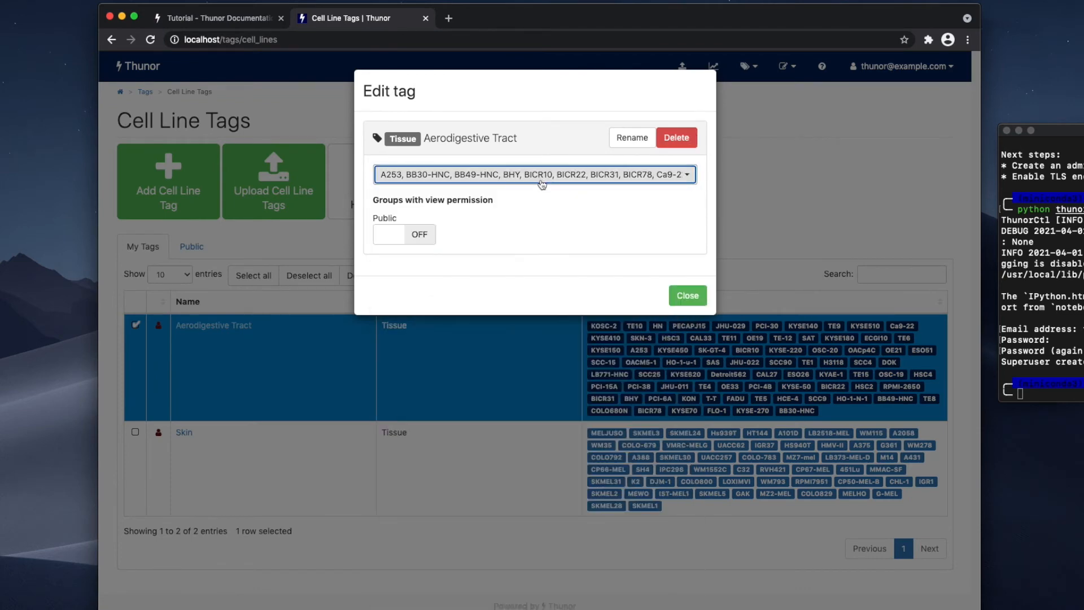
{"action": "left_click", "coordinate": [418, 235]}
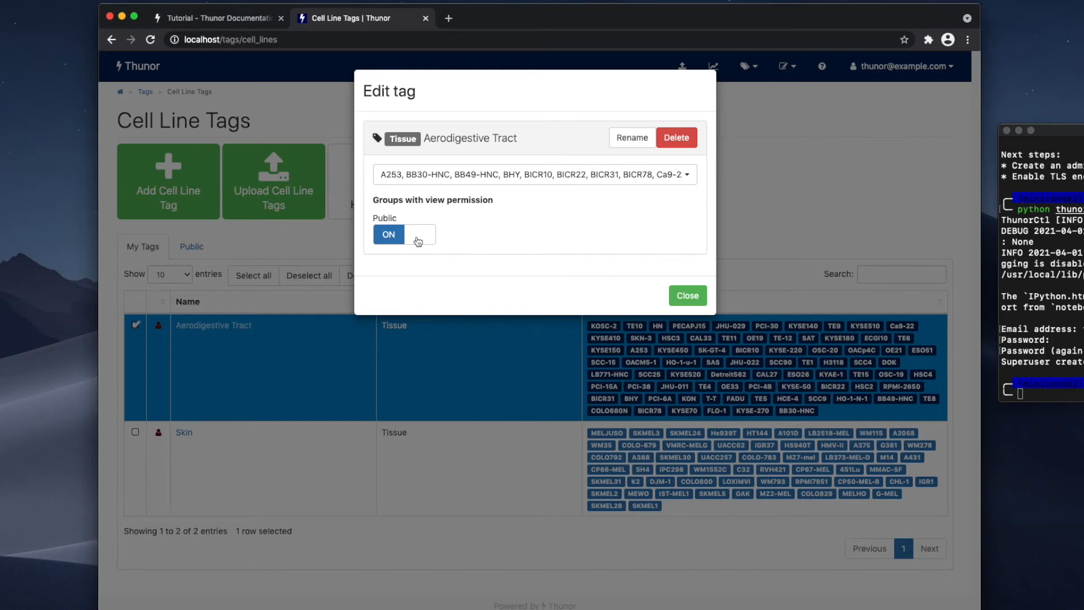
{"action": "left_click", "coordinate": [418, 235]}
{"action": "left_click", "coordinate": [688, 295]}
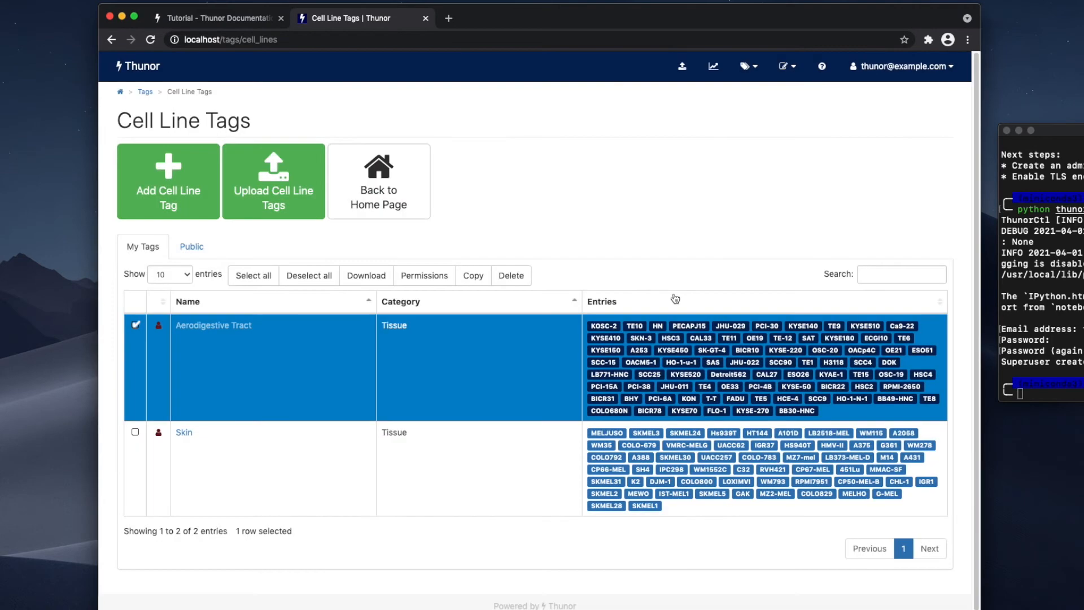
{"action": "left_click", "coordinate": [138, 326]}
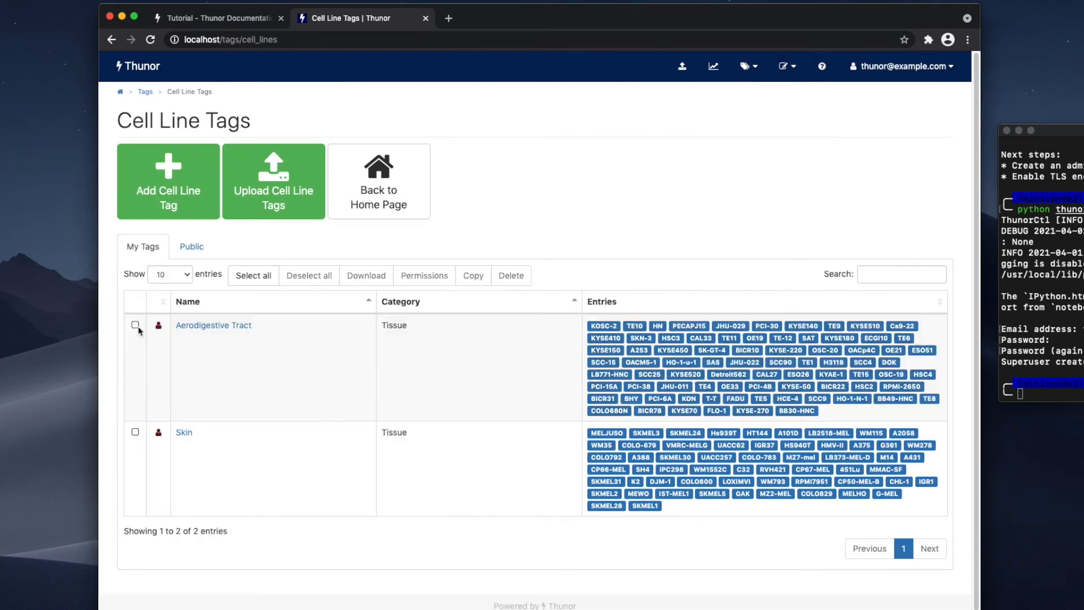
Select both the Aerodigestive Tract and Skin tags and view their group view permissions
{"action": "left_click", "coordinate": [135, 433]}
{"action": "left_click", "coordinate": [136, 326]}
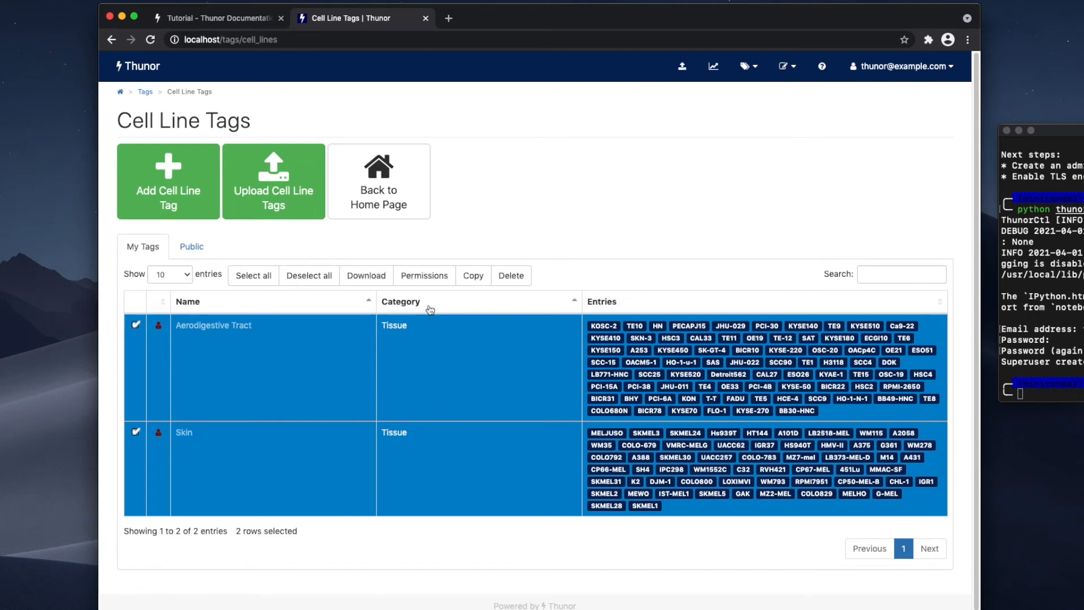
{"action": "left_click", "coordinate": [427, 276]}
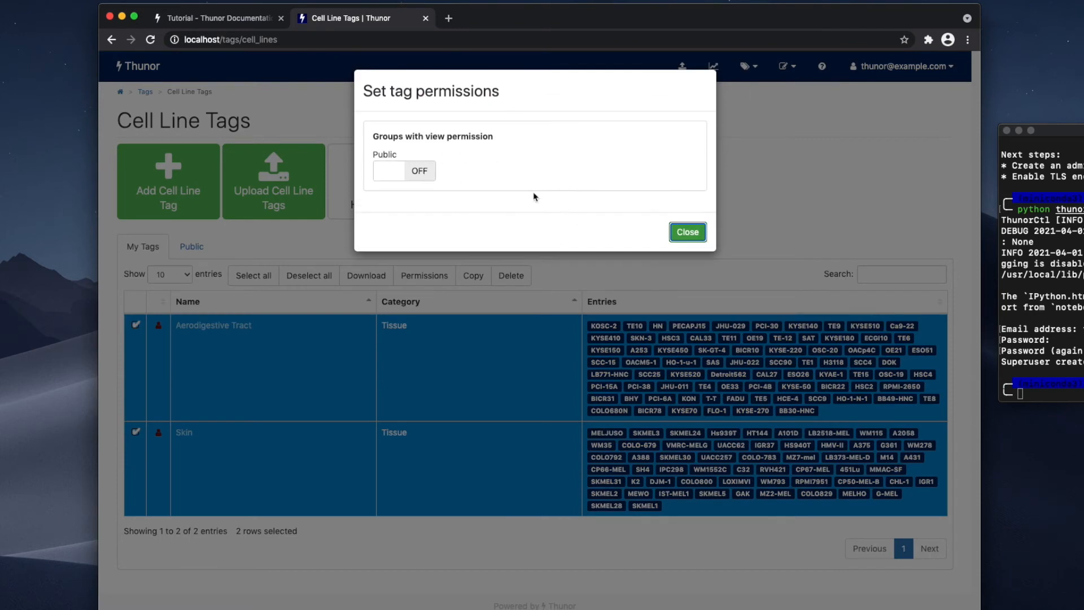
{"action": "left_click", "coordinate": [684, 232]}
{"action": "left_click", "coordinate": [687, 232]}
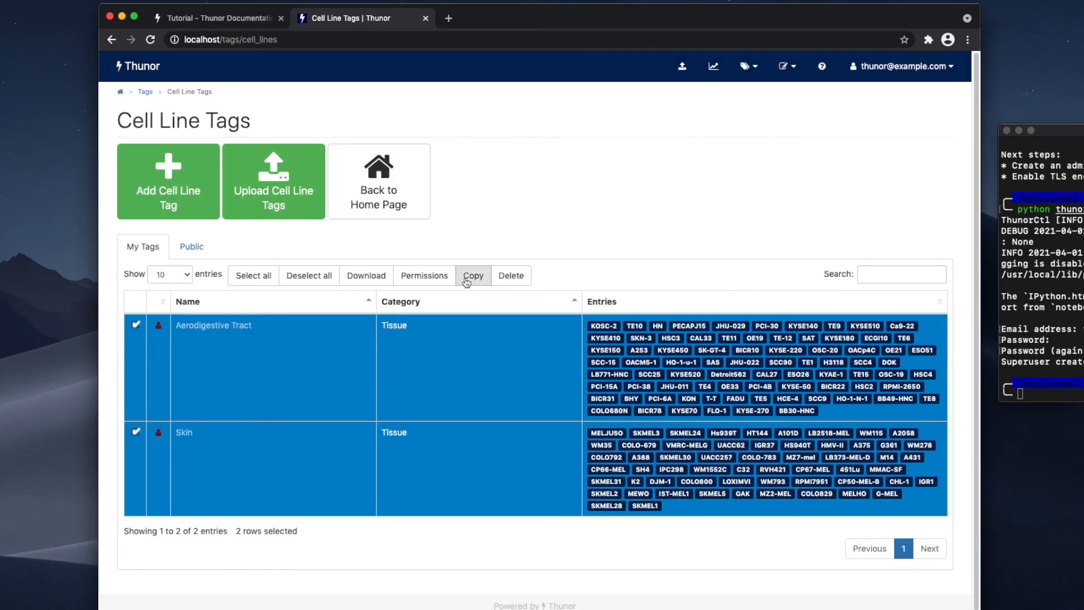
Try the Merge (union) and Intersection copy types for the two selected tags, and cancel the copy
{"action": "left_click", "coordinate": [467, 281]}
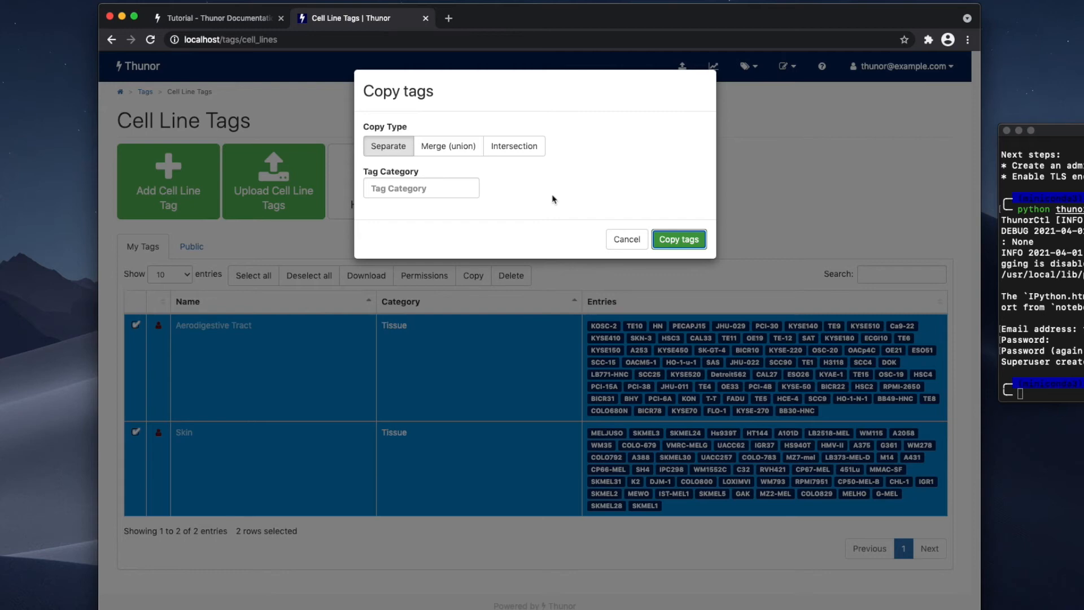
{"action": "left_click", "coordinate": [460, 147]}
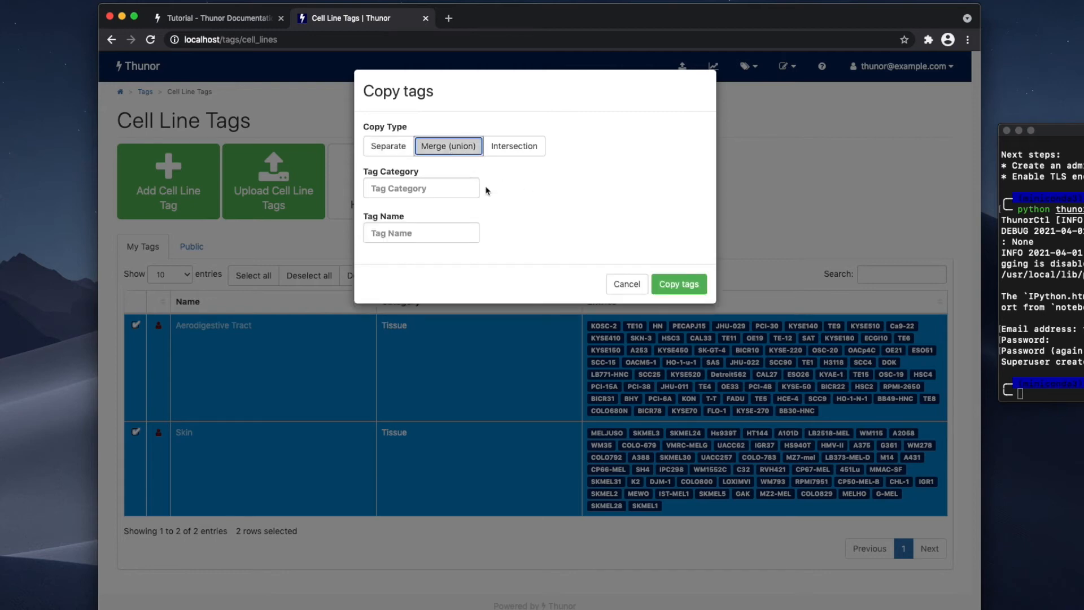
{"action": "left_click", "coordinate": [455, 188]}
{"action": "left_click", "coordinate": [451, 232]}
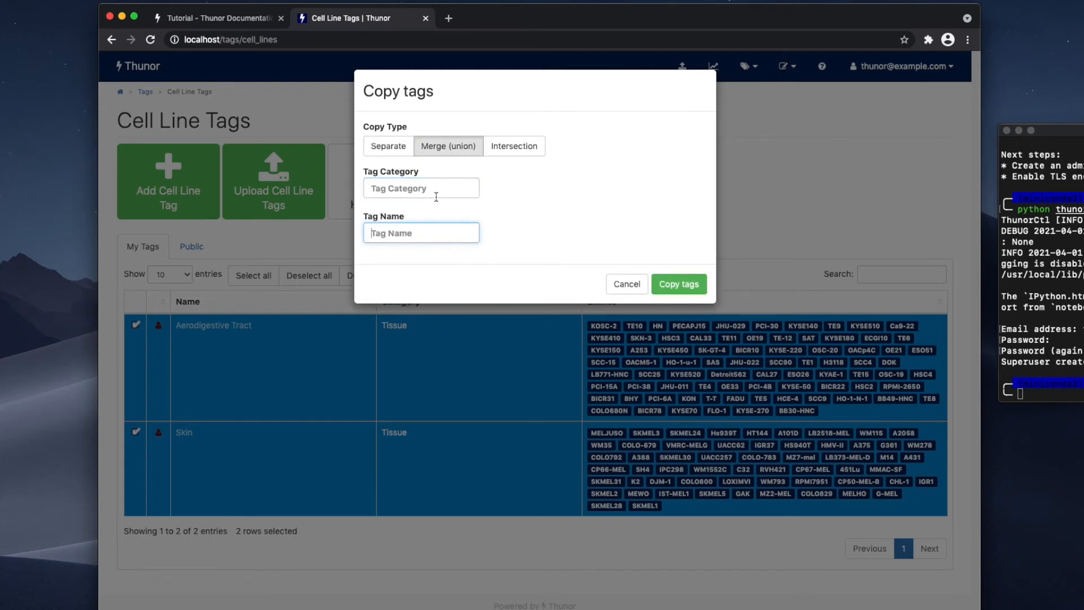
{"action": "left_click", "coordinate": [434, 189]}
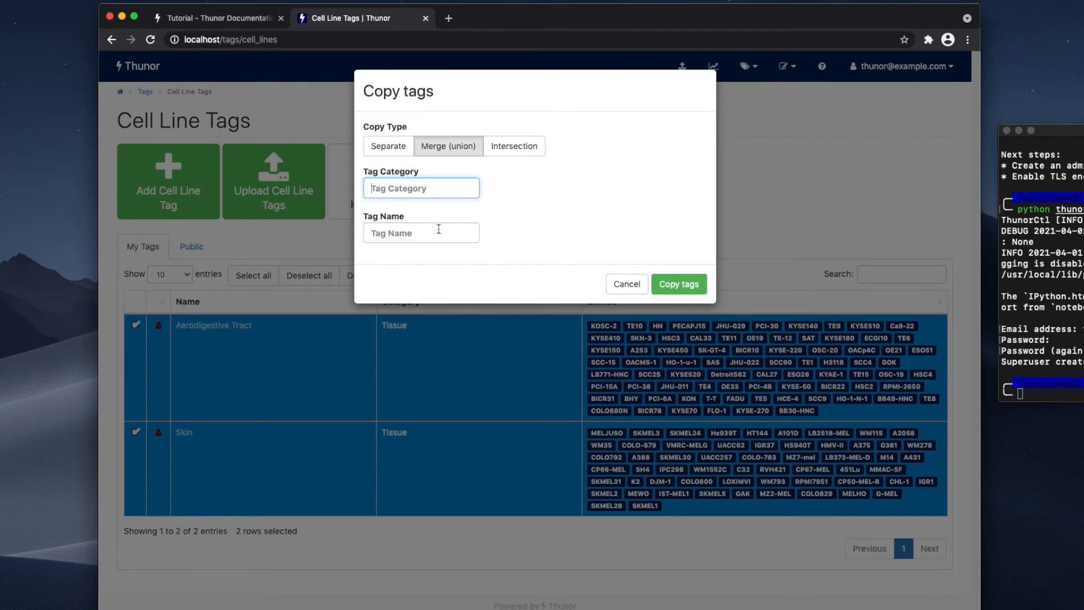
{"action": "left_click", "coordinate": [519, 145]}
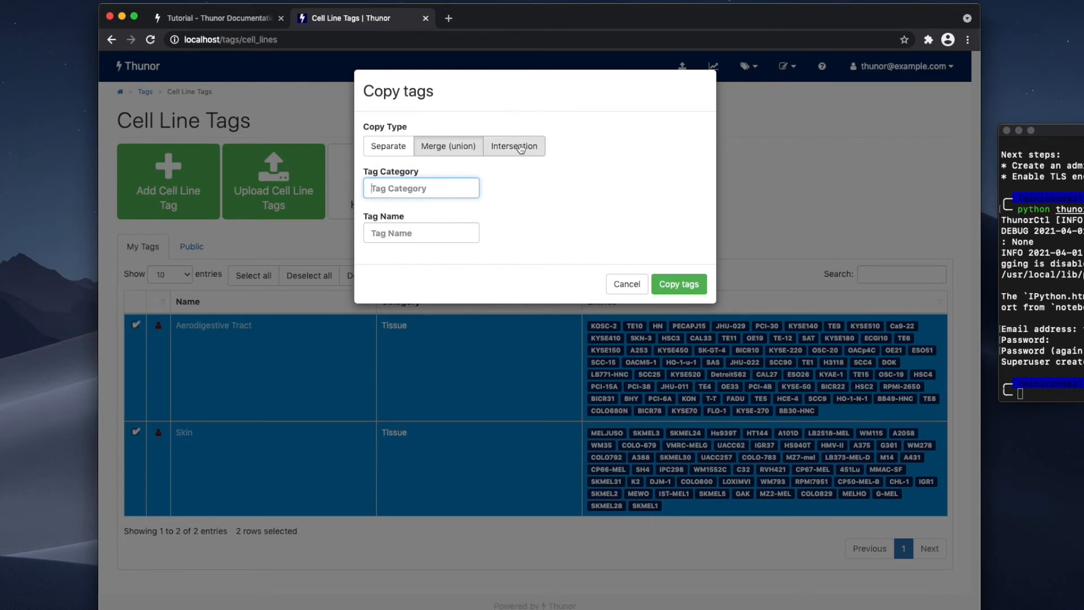
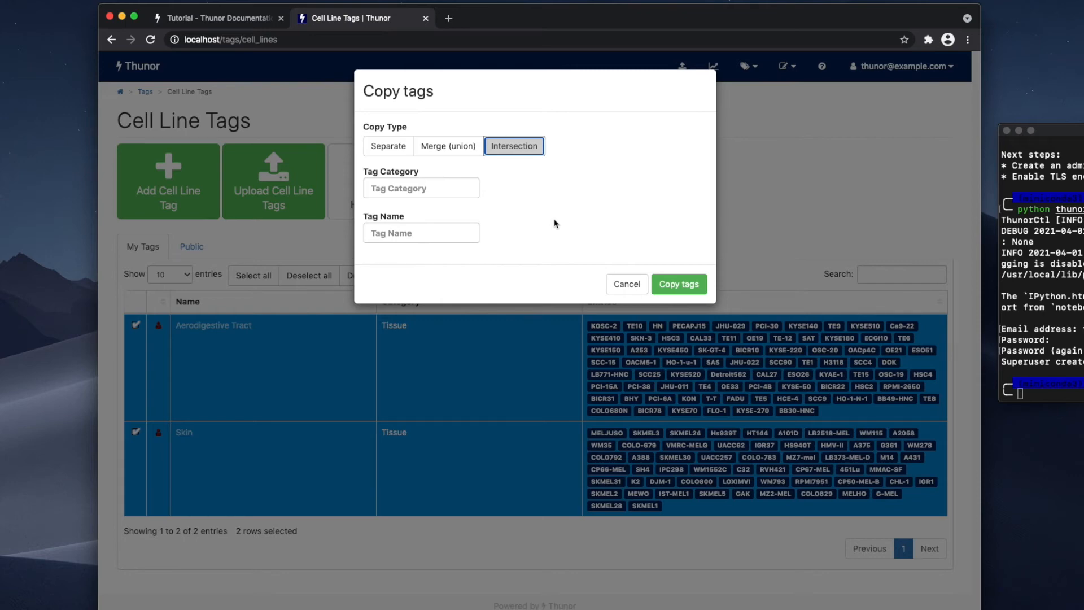
{"action": "left_click", "coordinate": [619, 280]}
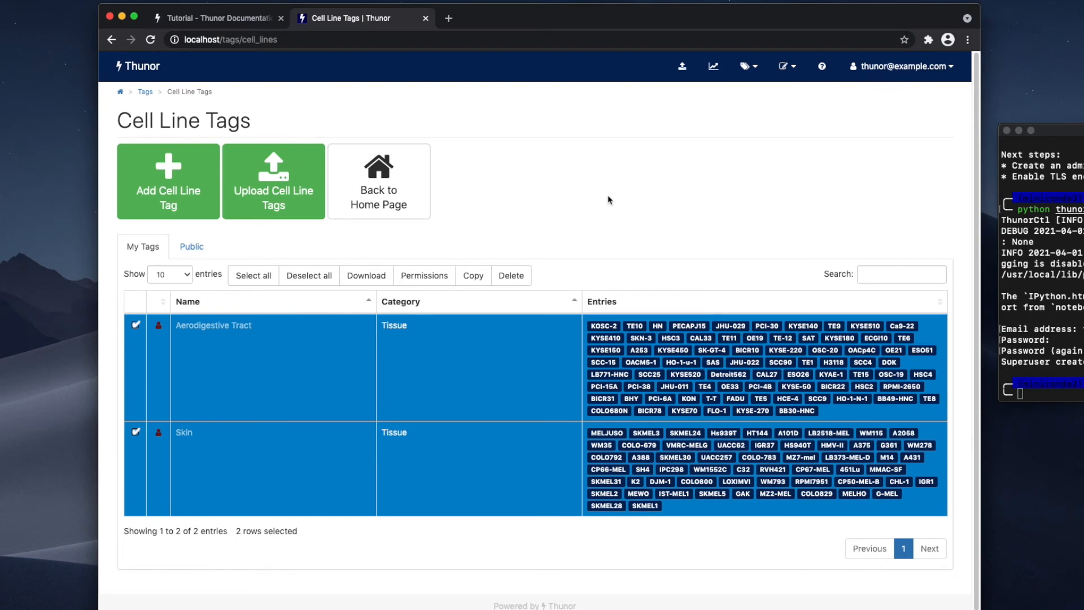
Open the Drug Tags page and check both the public and personal drug tag lists
{"action": "left_click", "coordinate": [748, 68]}
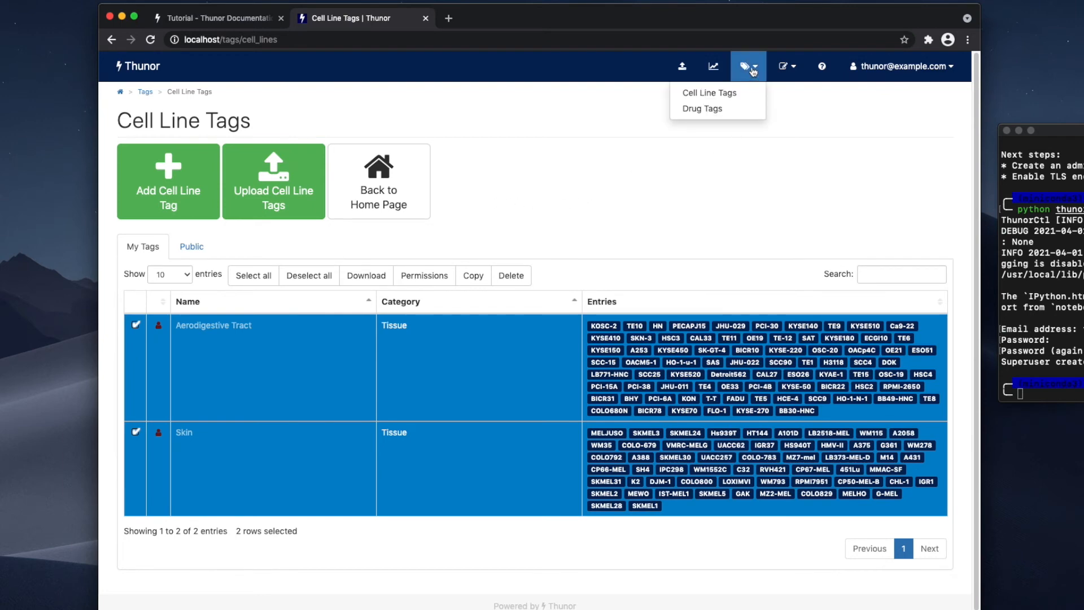
{"action": "left_click", "coordinate": [737, 110]}
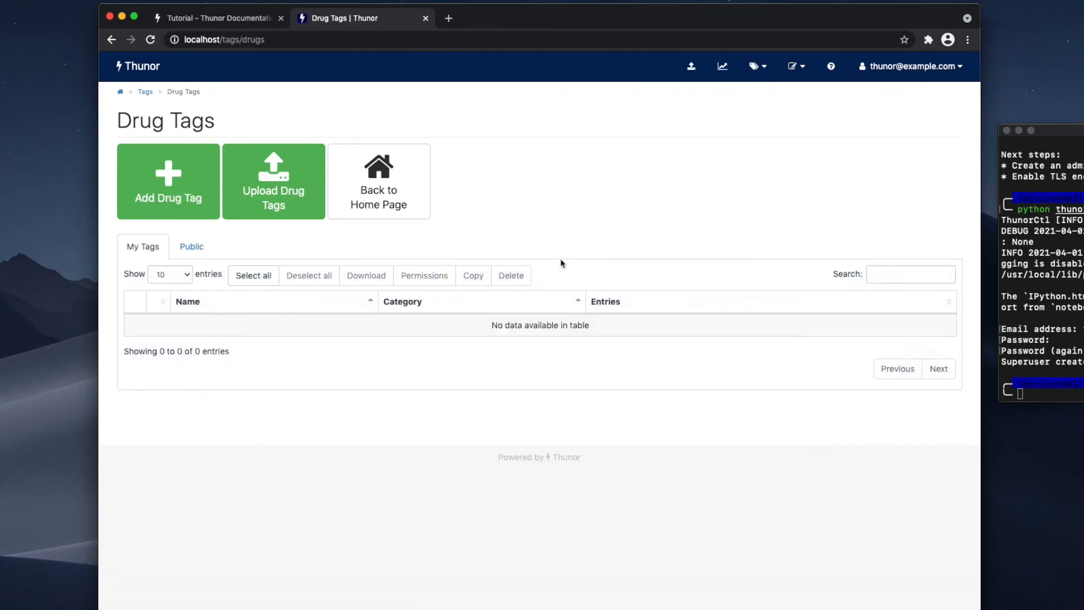
{"action": "left_click", "coordinate": [194, 249]}
{"action": "left_click", "coordinate": [157, 252]}
Go to demo.thunor.net, open the GDSC v17a dataset and accept its usage terms
{"action": "left_click", "coordinate": [485, 43]}
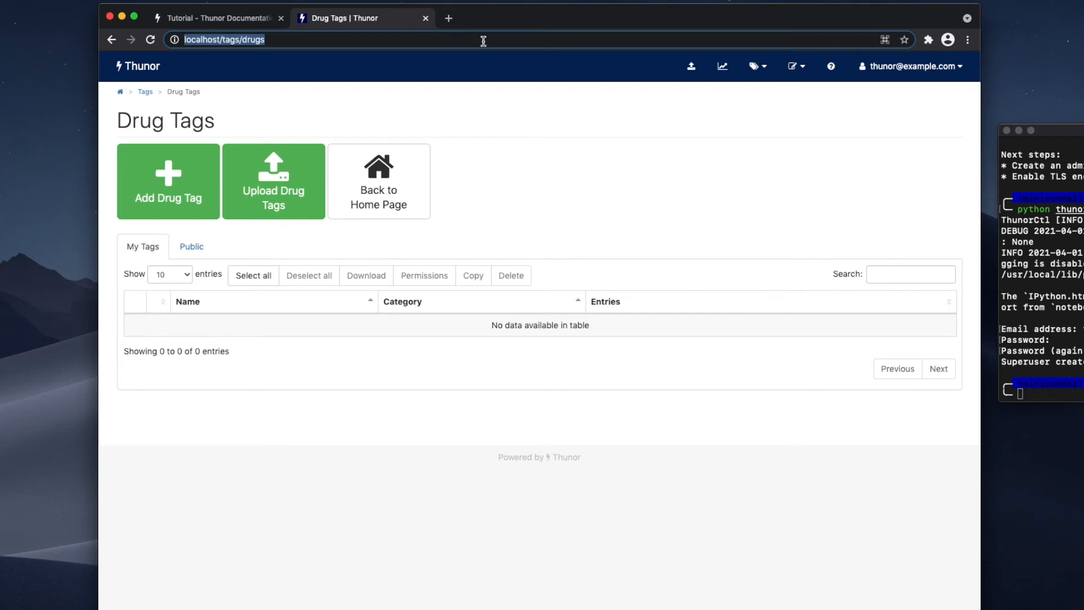
{"action": "type", "text": "demo.thunor."}
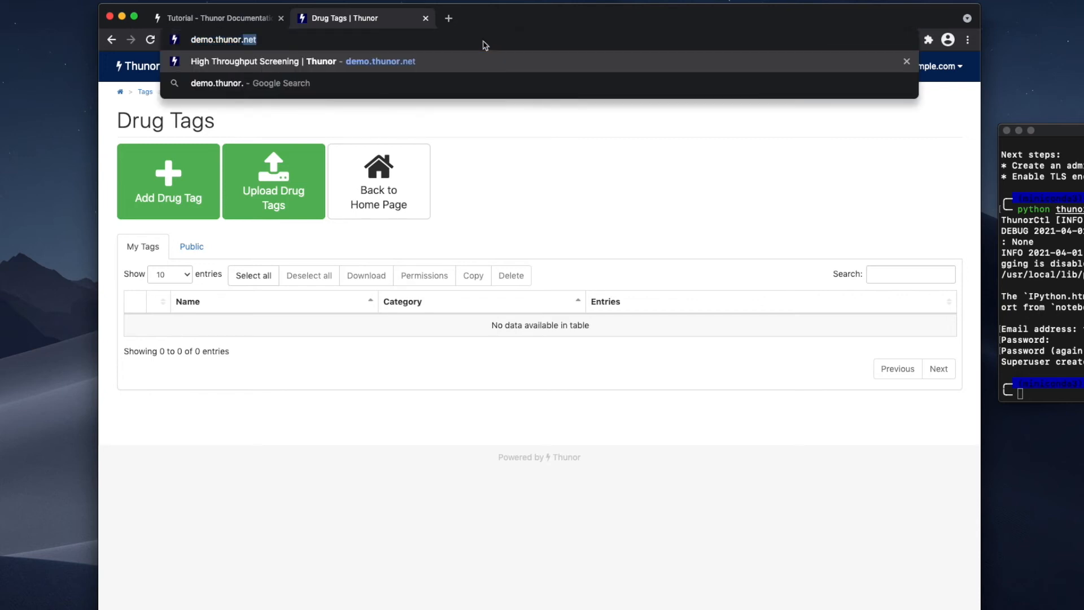
{"action": "key", "text": "Return"}
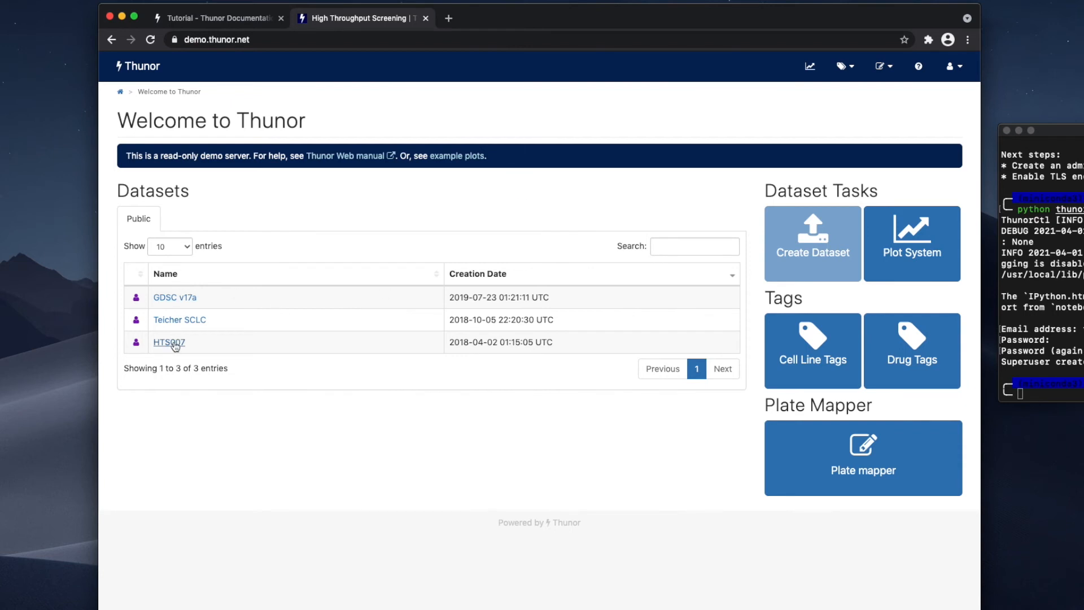
{"action": "mouse_move", "coordinate": [136, 303]}
{"action": "left_click", "coordinate": [189, 298]}
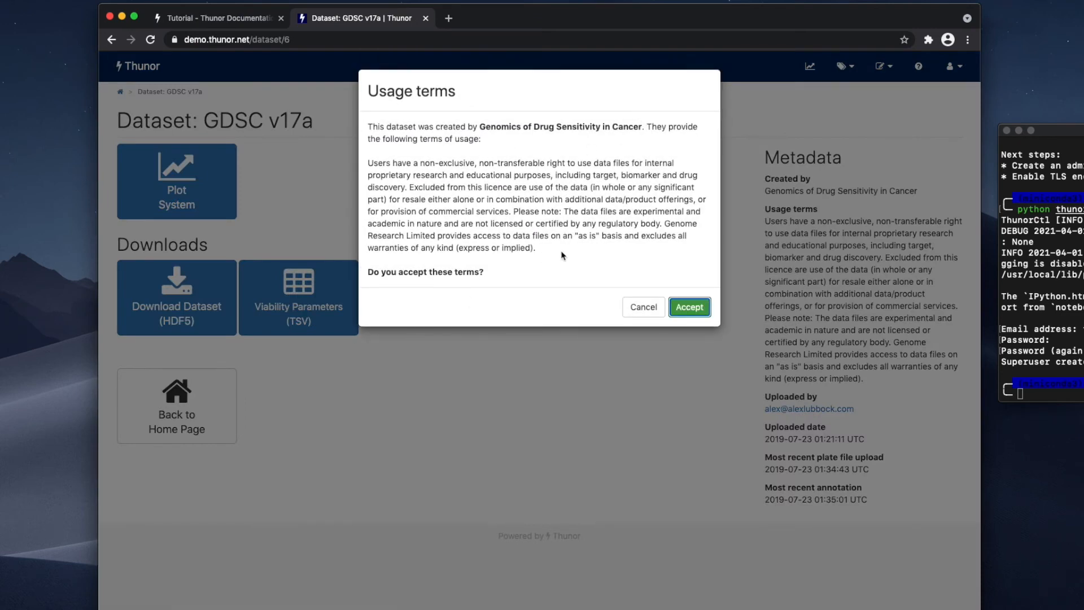
{"action": "left_click", "coordinate": [692, 311]}
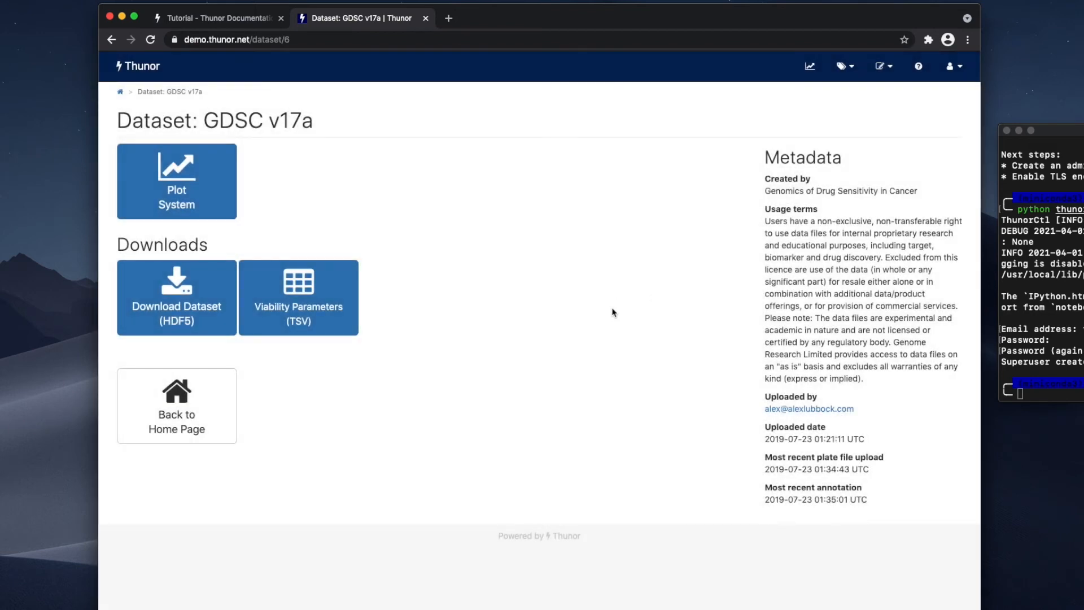
Add a Dose Response Parameters plot for the GDSC v17a dataset with all cell lines selected
{"action": "left_click", "coordinate": [190, 174]}
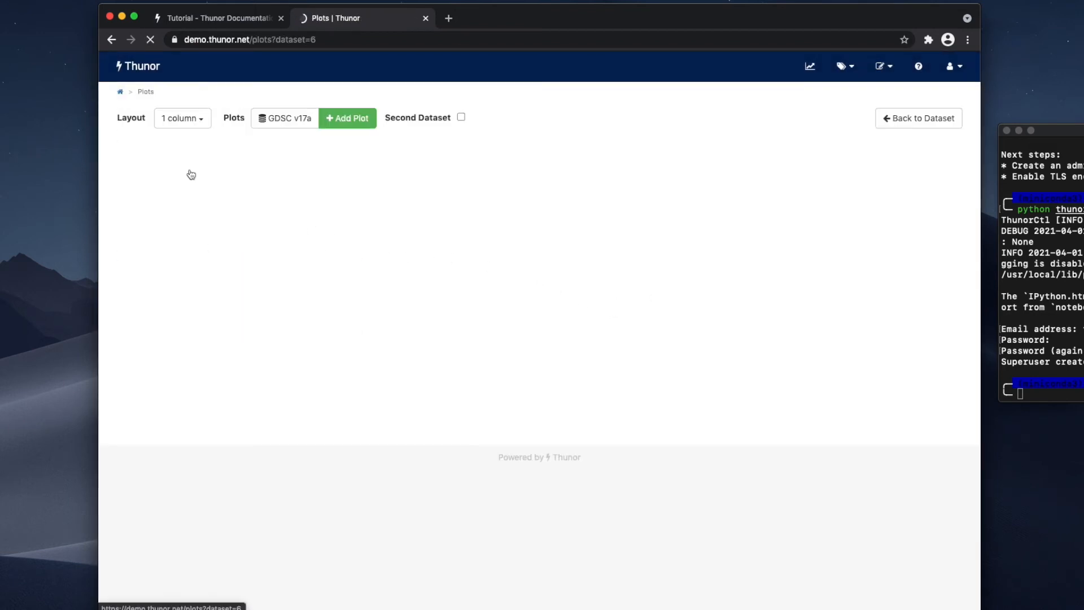
{"action": "left_click", "coordinate": [347, 118]}
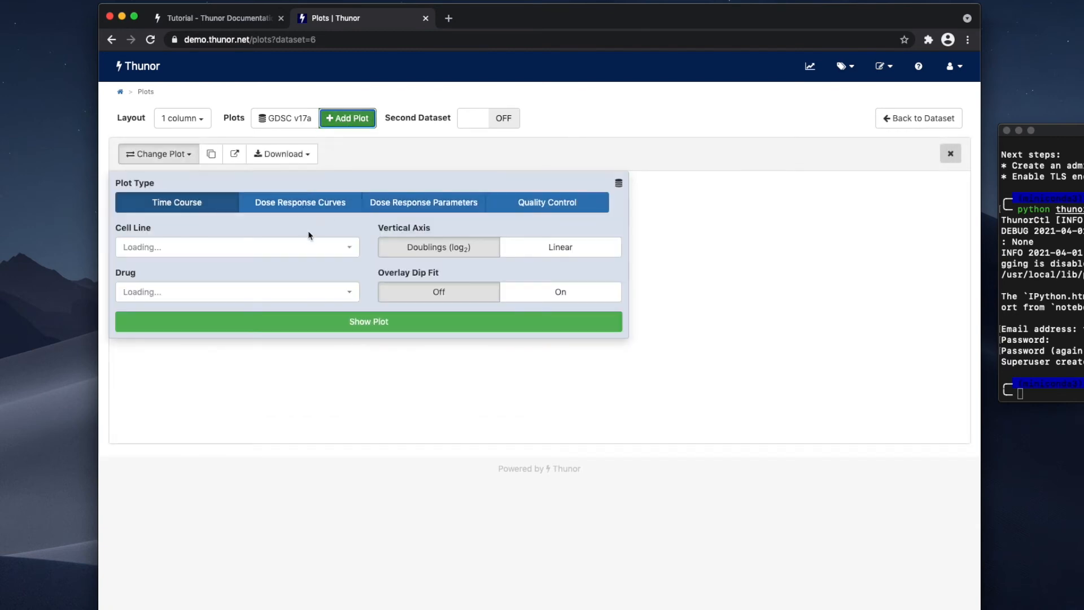
{"action": "left_click", "coordinate": [322, 248]}
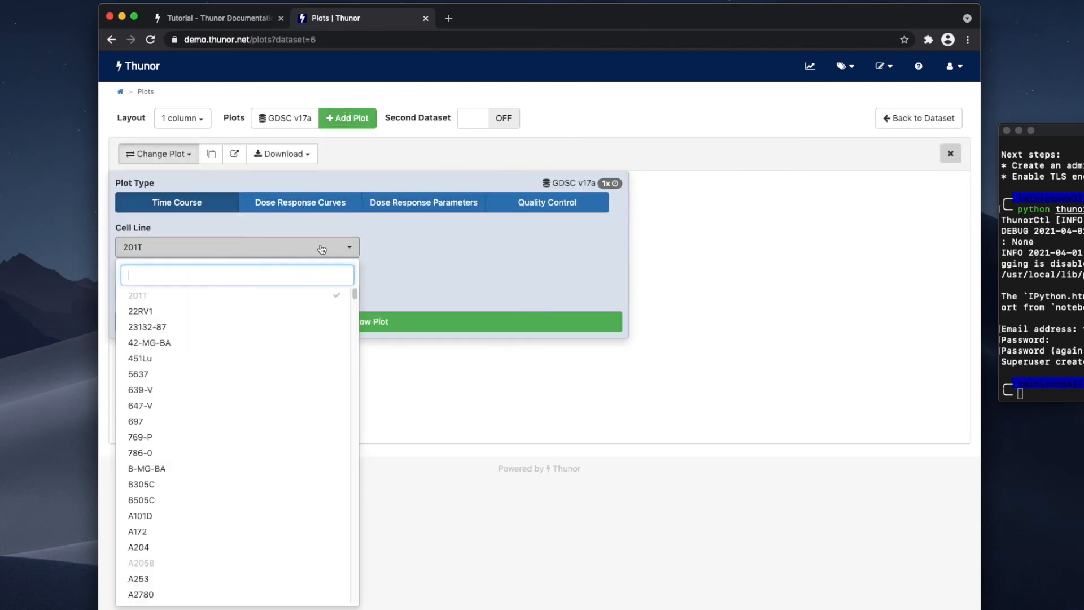
{"action": "left_click", "coordinate": [320, 202]}
{"action": "left_click", "coordinate": [366, 203]}
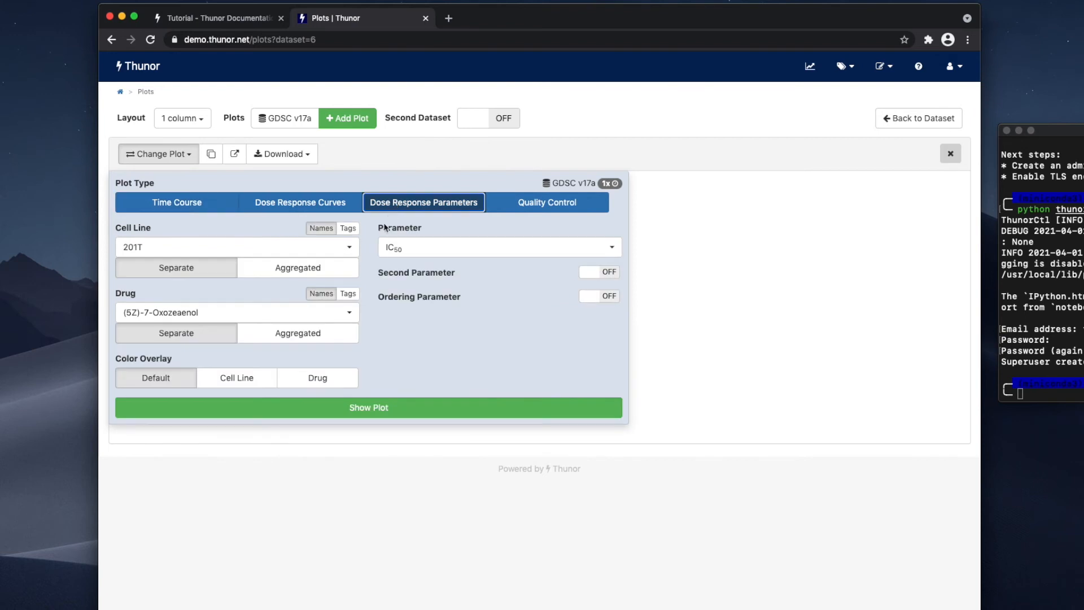
{"action": "left_click", "coordinate": [262, 249]}
{"action": "left_click", "coordinate": [172, 297]}
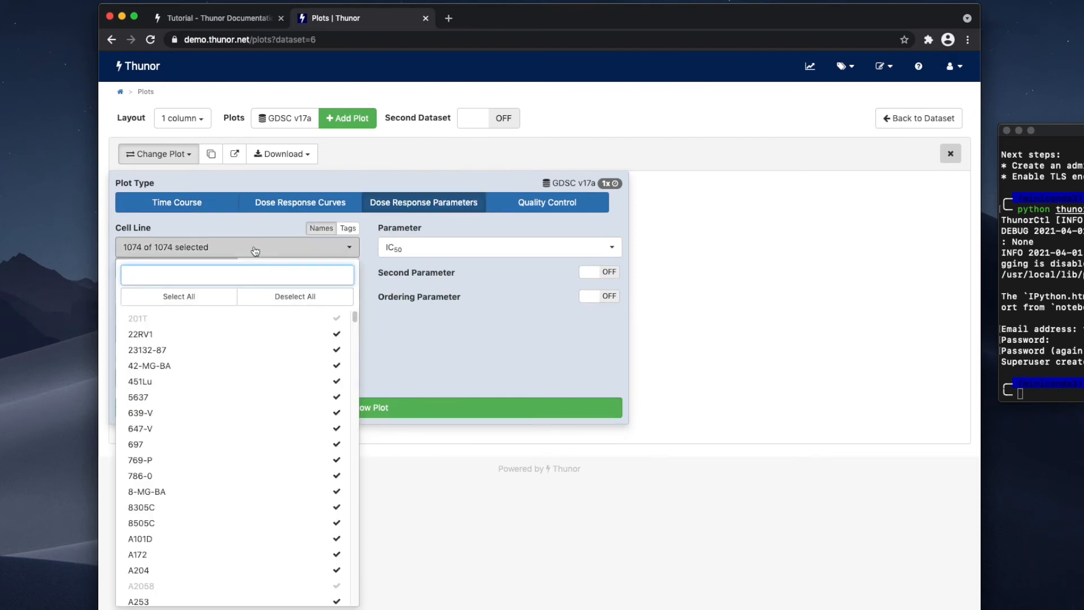
{"action": "left_click", "coordinate": [254, 249]}
Clear the plot's drug selection and choose only Tamoxifen as the drug
{"action": "left_click", "coordinate": [253, 313]}
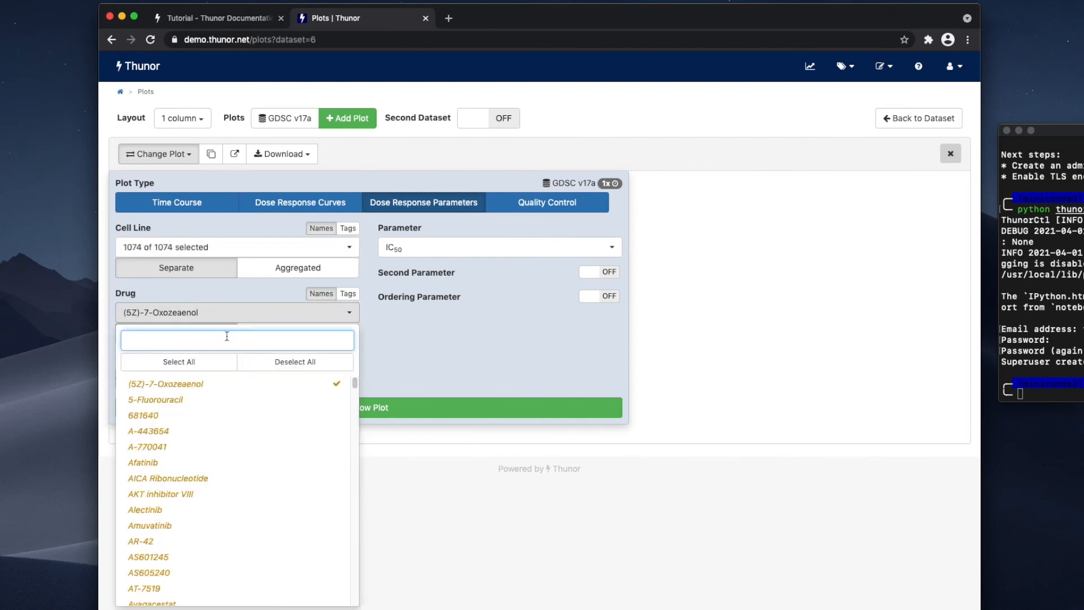
{"action": "left_click", "coordinate": [179, 362]}
{"action": "left_click", "coordinate": [263, 366]}
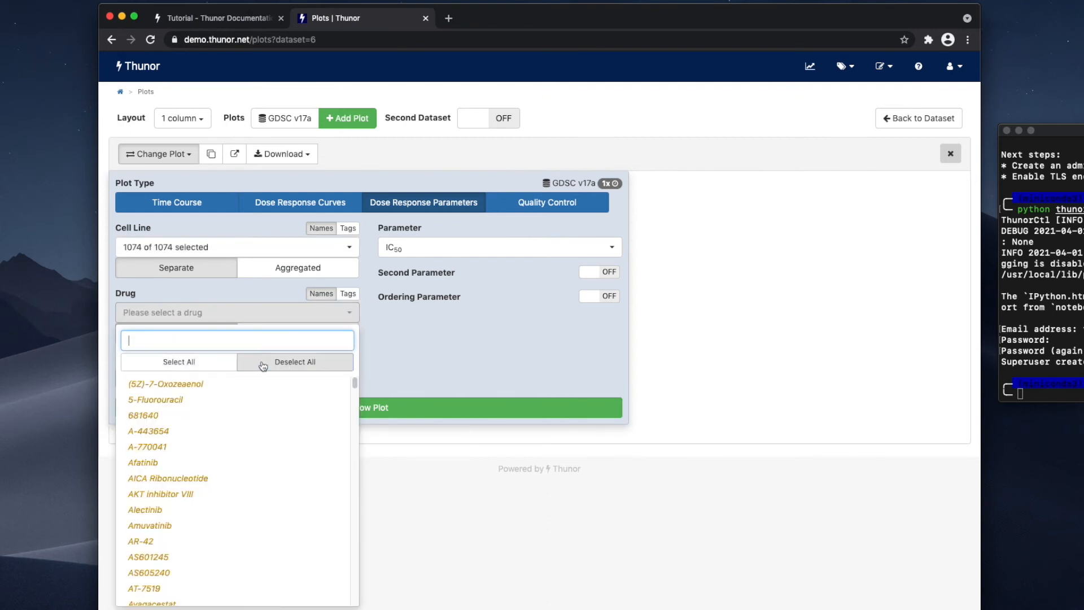
{"action": "scroll", "coordinate": [267, 395], "scroll_direction": "down", "scroll_amount": 1}
{"action": "scroll", "coordinate": [268, 401], "scroll_direction": "down", "scroll_amount": 15}
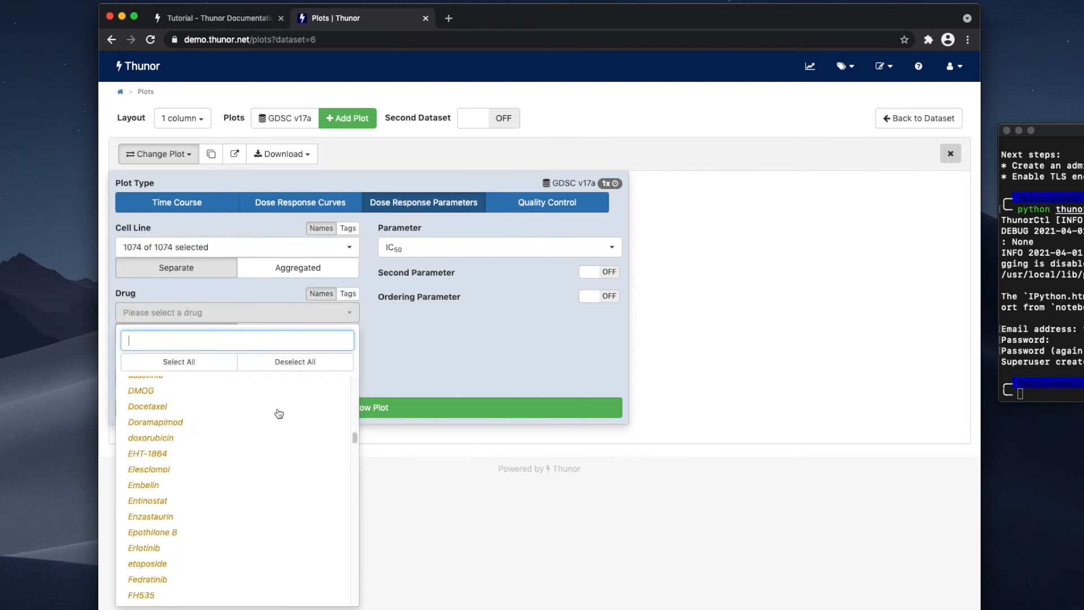
{"action": "scroll", "coordinate": [272, 439], "scroll_direction": "down", "scroll_amount": 10}
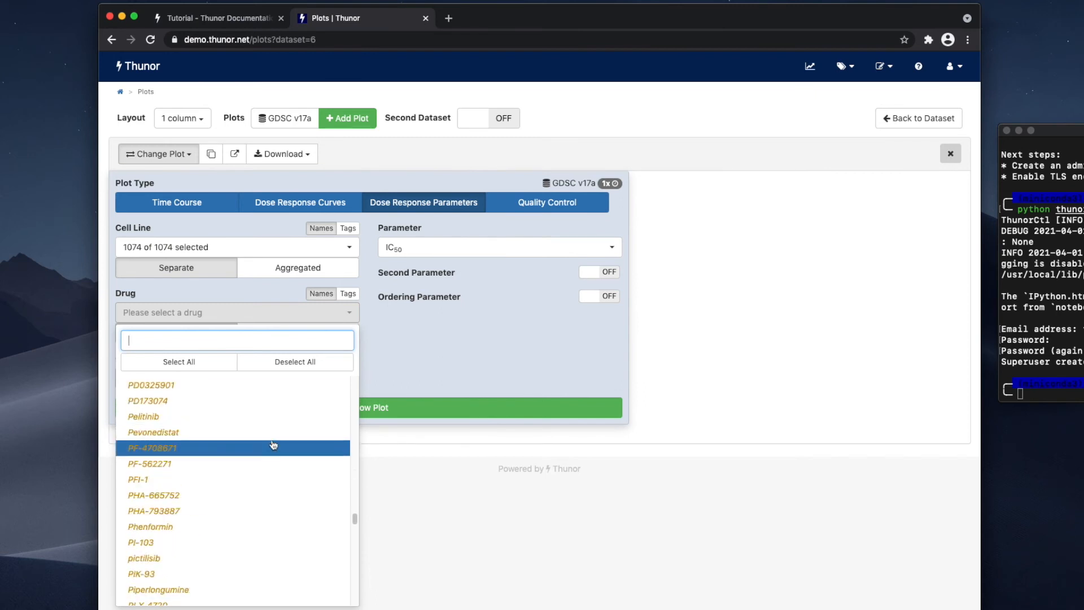
{"action": "scroll", "coordinate": [271, 441], "scroll_direction": "down", "scroll_amount": 4}
{"action": "scroll", "coordinate": [270, 441], "scroll_direction": "down", "scroll_amount": 3}
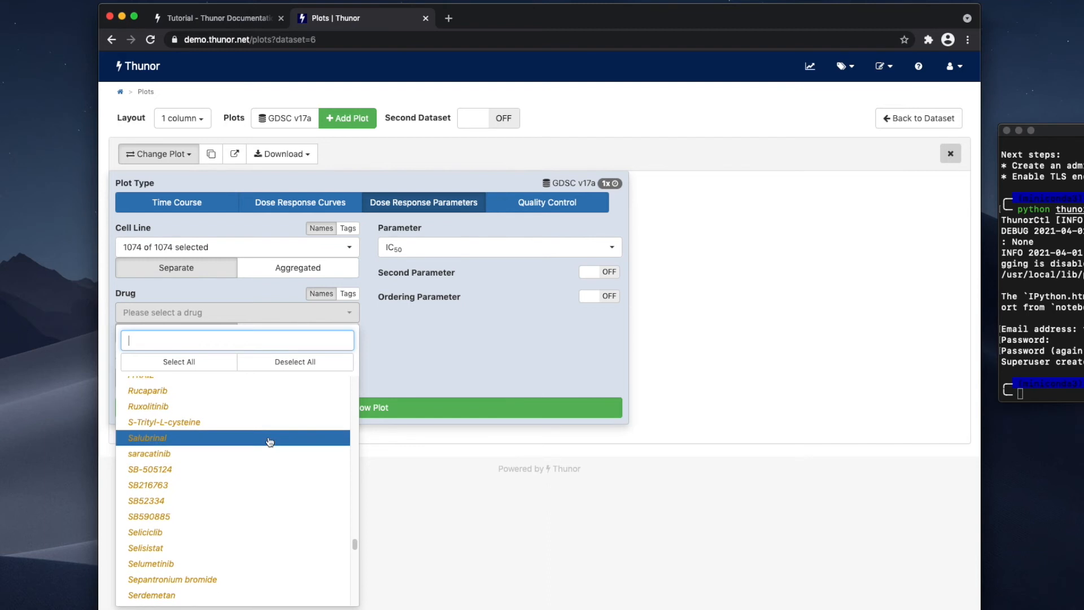
{"action": "scroll", "coordinate": [268, 458], "scroll_direction": "down", "scroll_amount": 3}
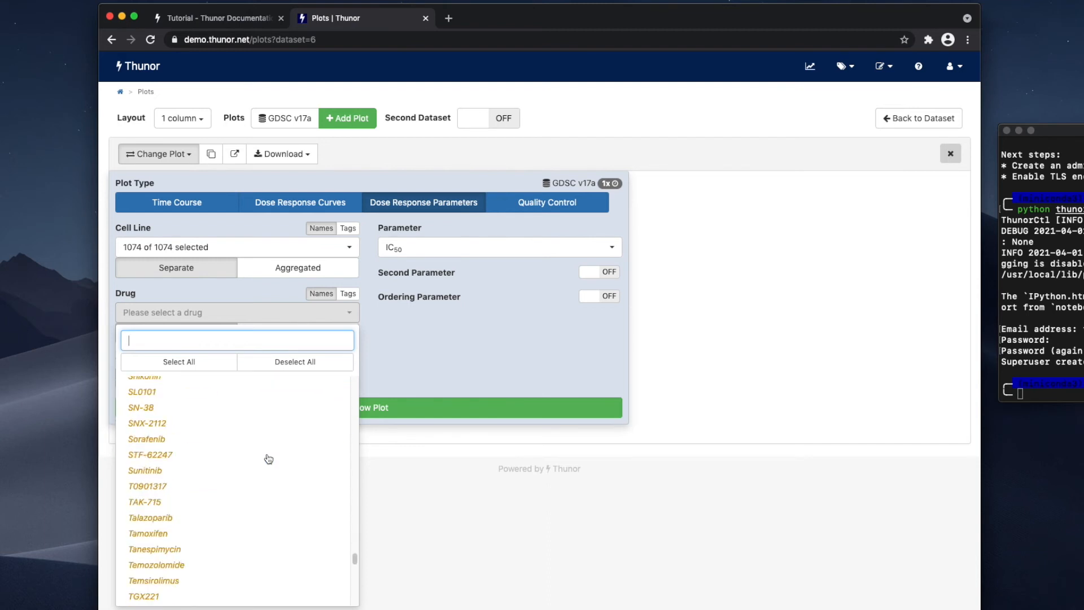
{"action": "left_click", "coordinate": [220, 530]}
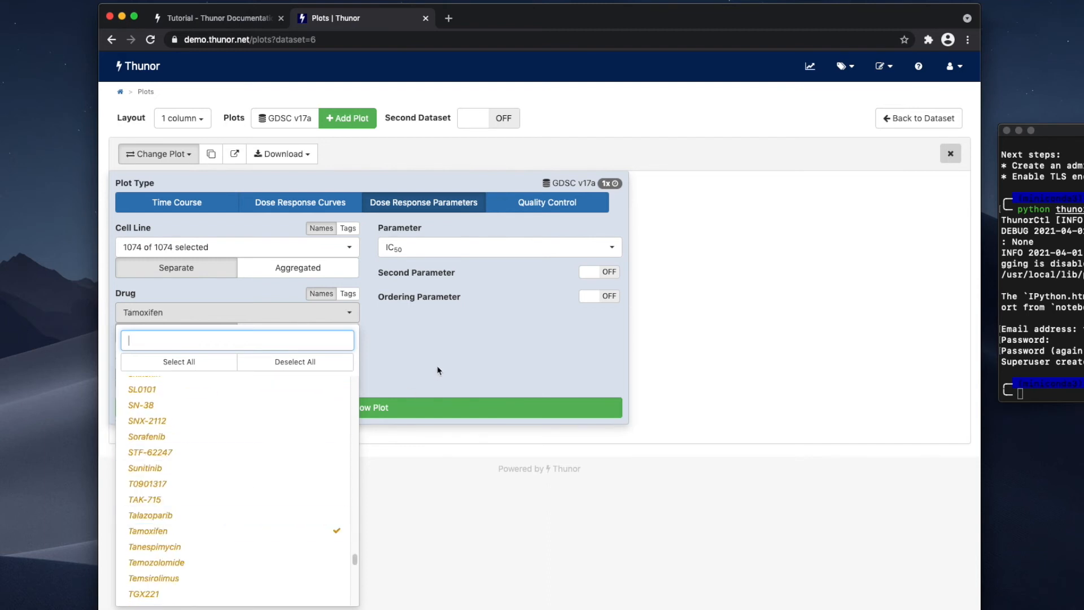
{"action": "left_click", "coordinate": [380, 347]}
Show the Tamoxifen dose response parameters plot, accepting the large plot request
{"action": "left_click", "coordinate": [376, 407]}
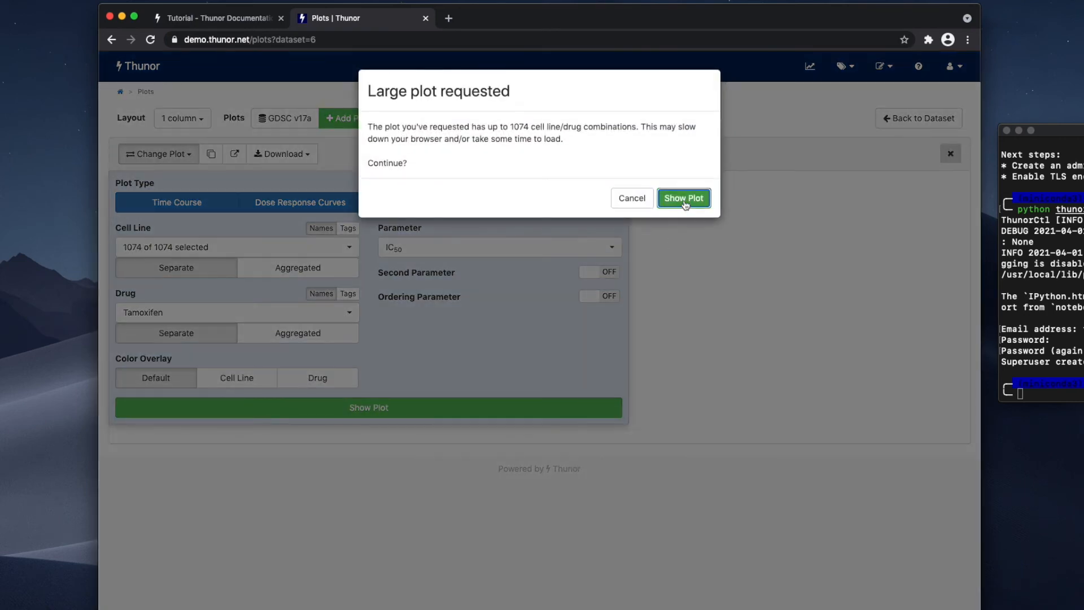
{"action": "left_click_drag", "start_coordinate": [406, 125], "coordinate": [600, 179]}
{"action": "left_click", "coordinate": [601, 179]}
{"action": "left_click", "coordinate": [673, 208]}
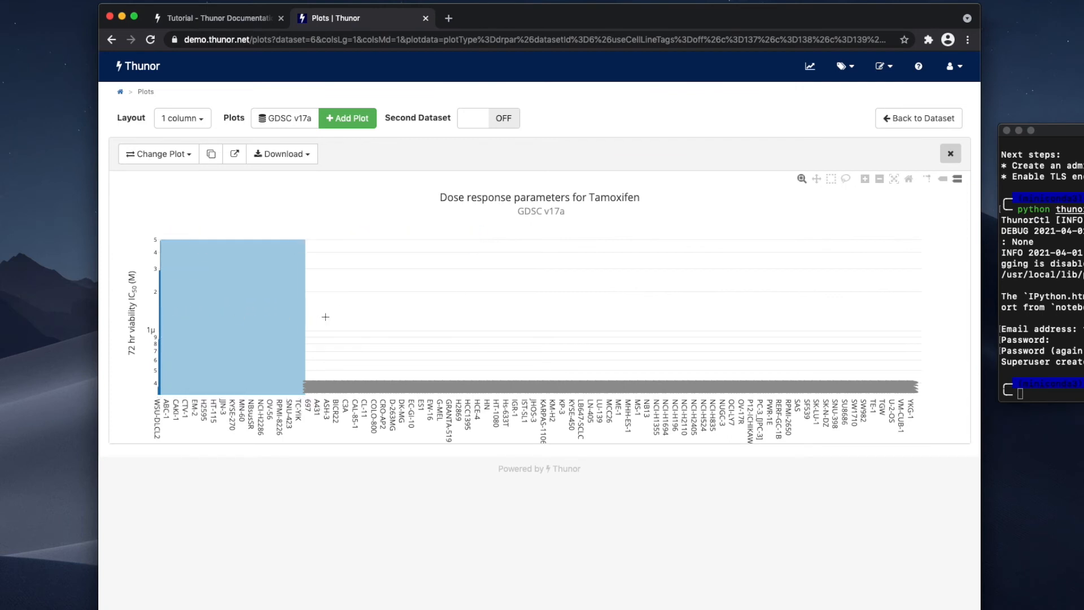
Zoom into a narrow range of cell lines on the Tamoxifen plot and reset to the full view
{"action": "left_click_drag", "start_coordinate": [166, 237], "coordinate": [232, 384]}
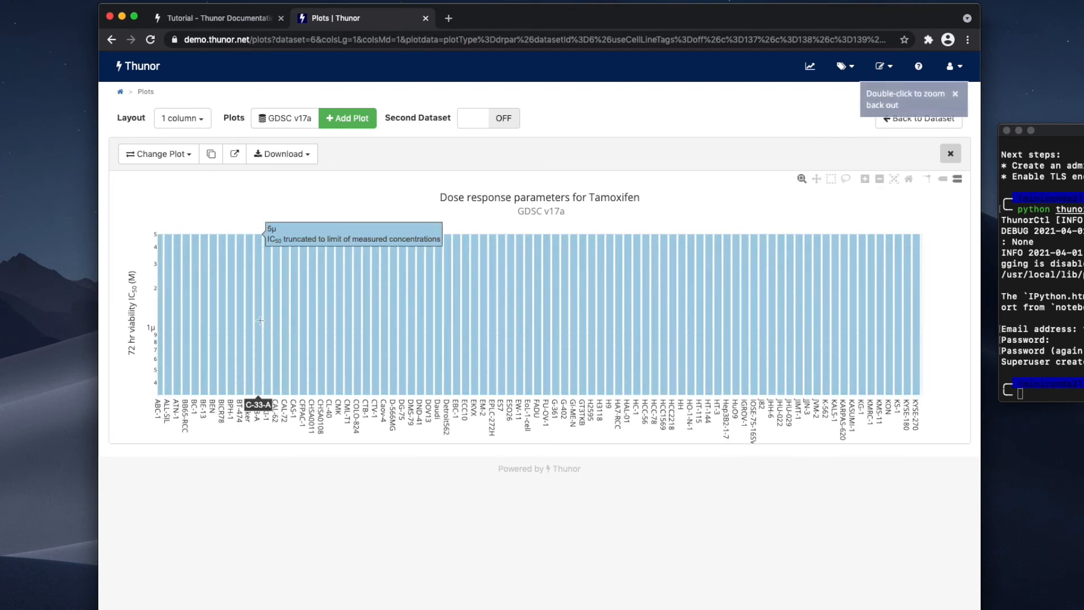
{"action": "double_click", "coordinate": [247, 239]}
{"action": "left_click", "coordinate": [284, 203]}
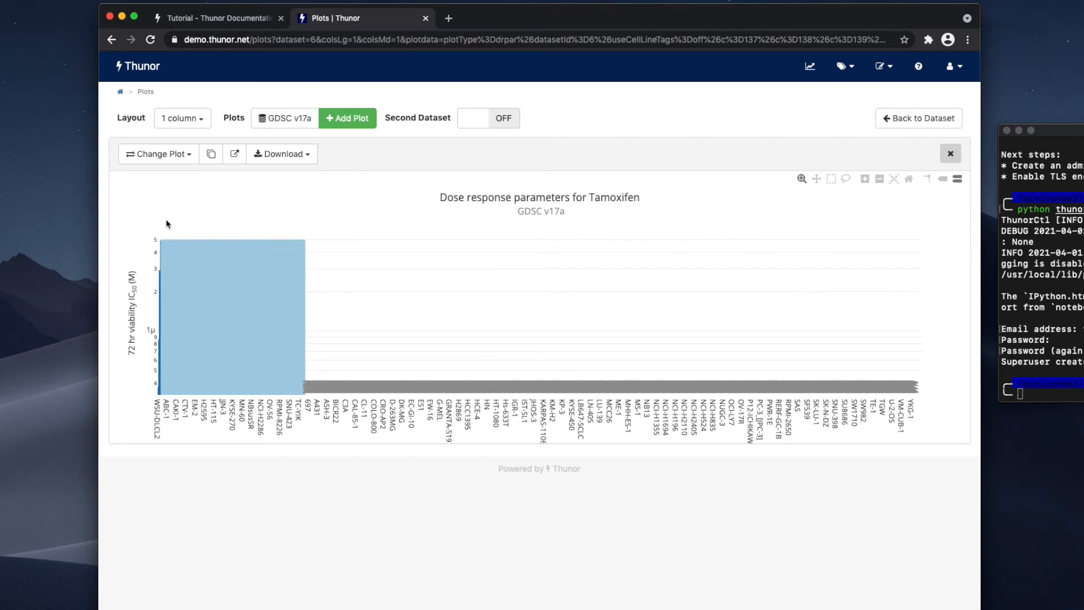
Open the demo server's Cell Line Tags and briefly select, then deselect, the Benign and Malignant tags
{"action": "left_click", "coordinate": [148, 72]}
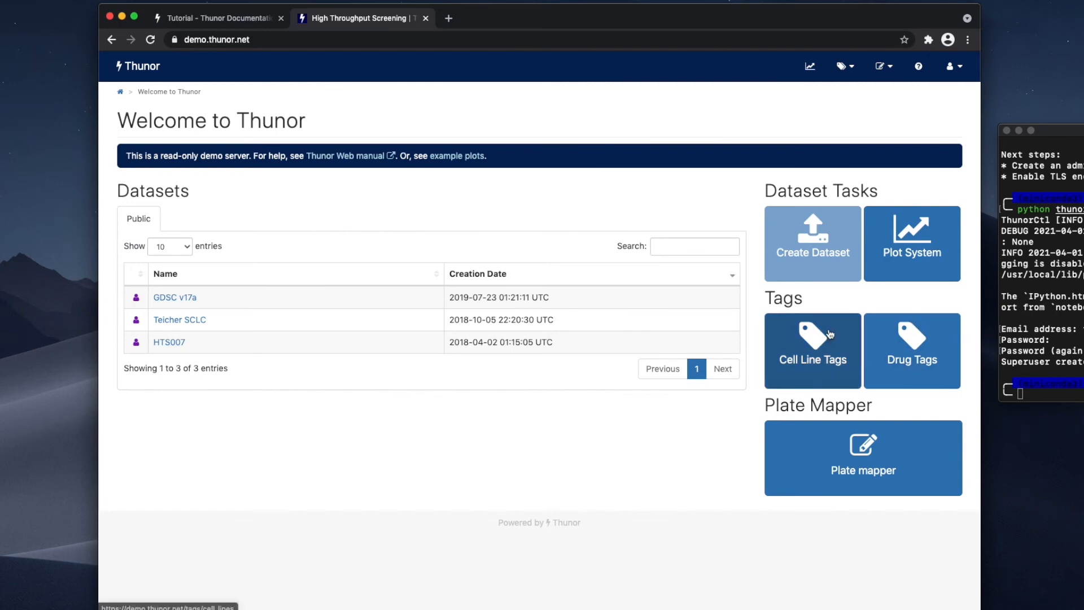
{"action": "left_click", "coordinate": [812, 353]}
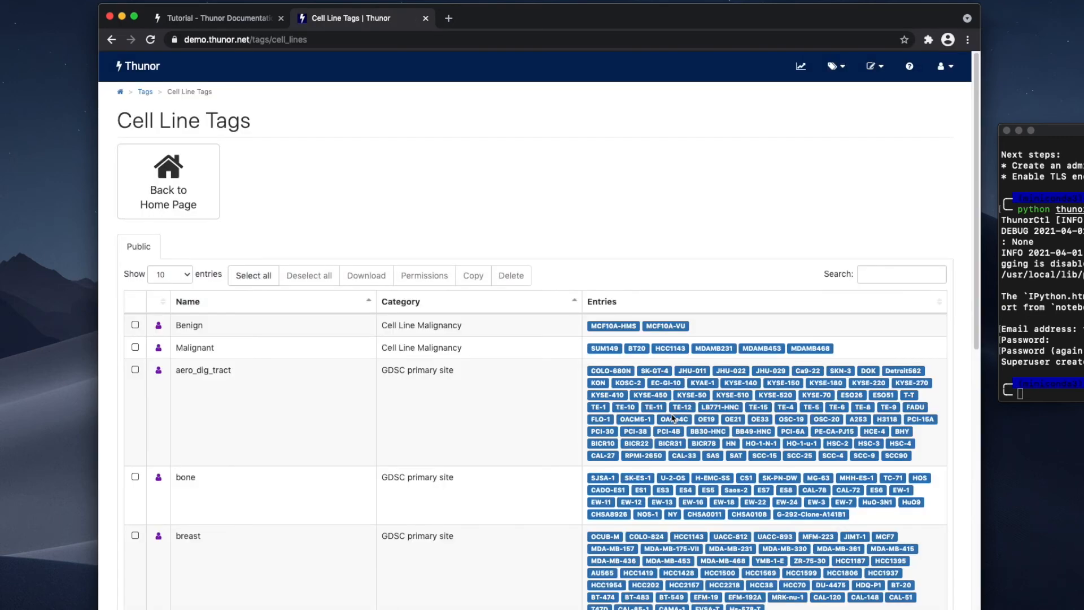
{"action": "scroll", "coordinate": [540, 367], "scroll_direction": "down", "scroll_amount": 5}
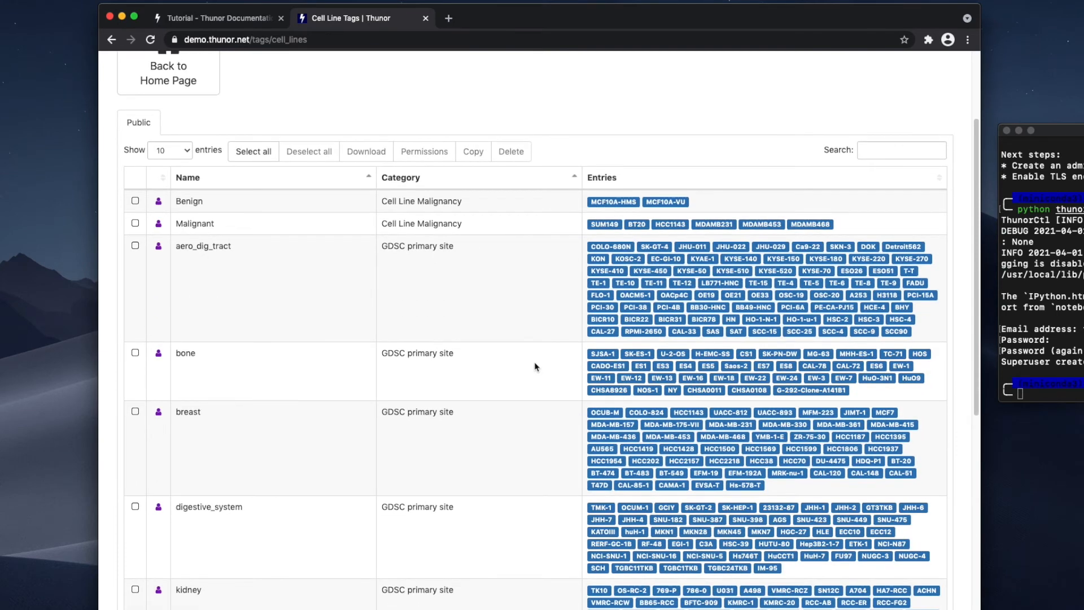
{"action": "left_click", "coordinate": [135, 200]}
{"action": "left_click", "coordinate": [135, 223]}
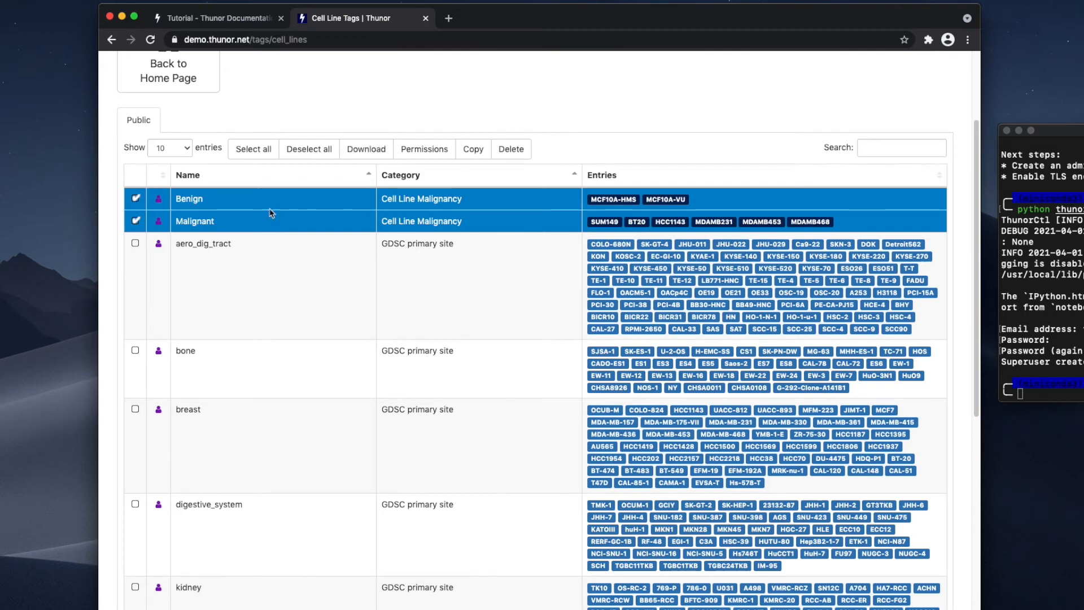
{"action": "left_click", "coordinate": [135, 198]}
{"action": "left_click", "coordinate": [136, 220]}
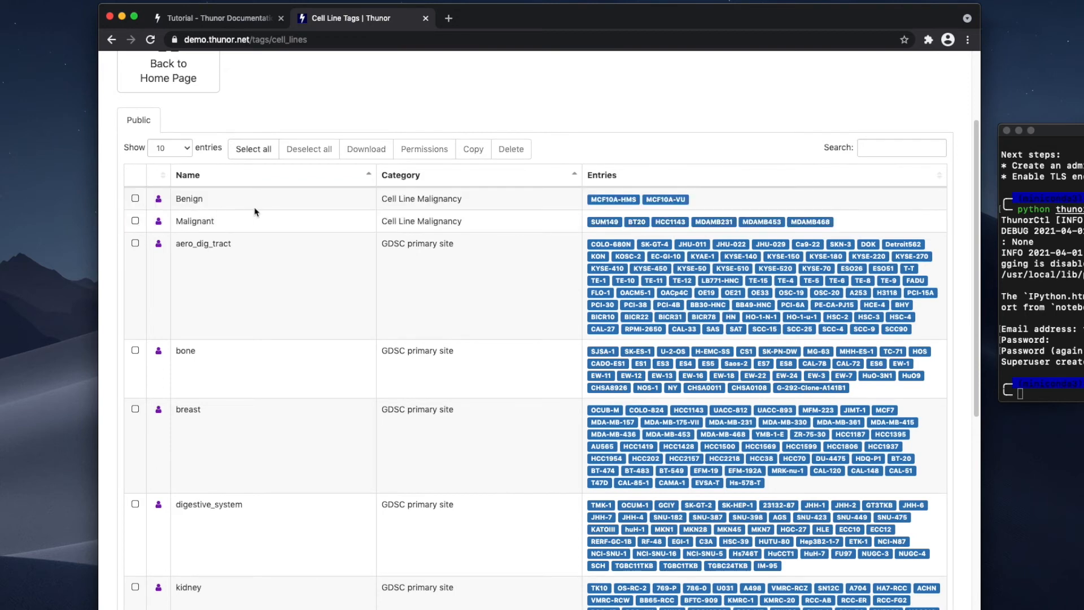
Look through all three pages of public cell line tags, including the GDSC primary site categories
{"action": "scroll", "coordinate": [263, 210], "scroll_direction": "up", "scroll_amount": 3}
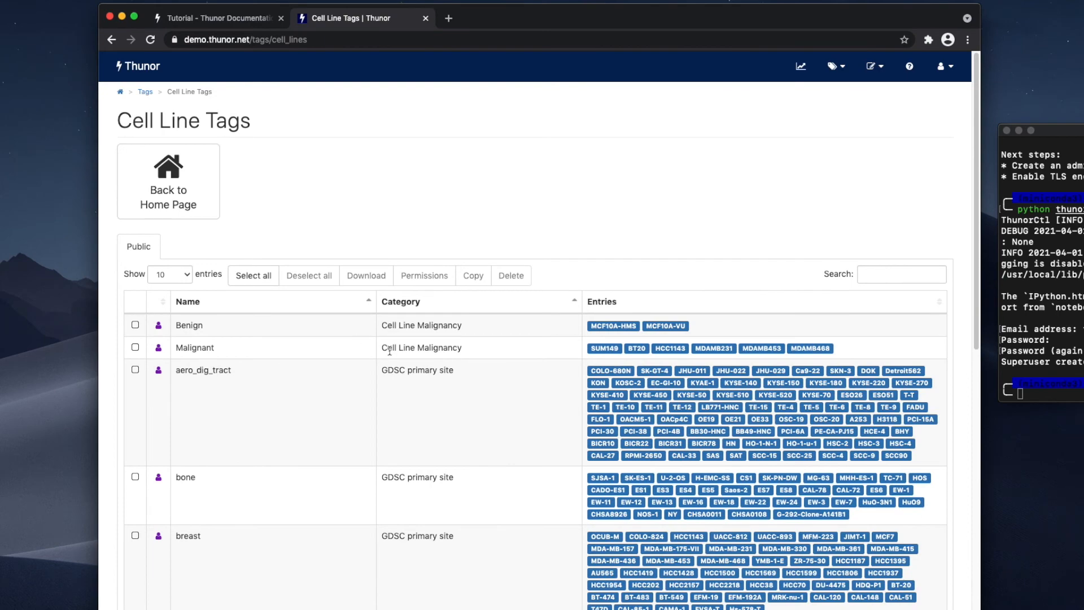
{"action": "scroll", "coordinate": [389, 349], "scroll_direction": "down", "scroll_amount": 10}
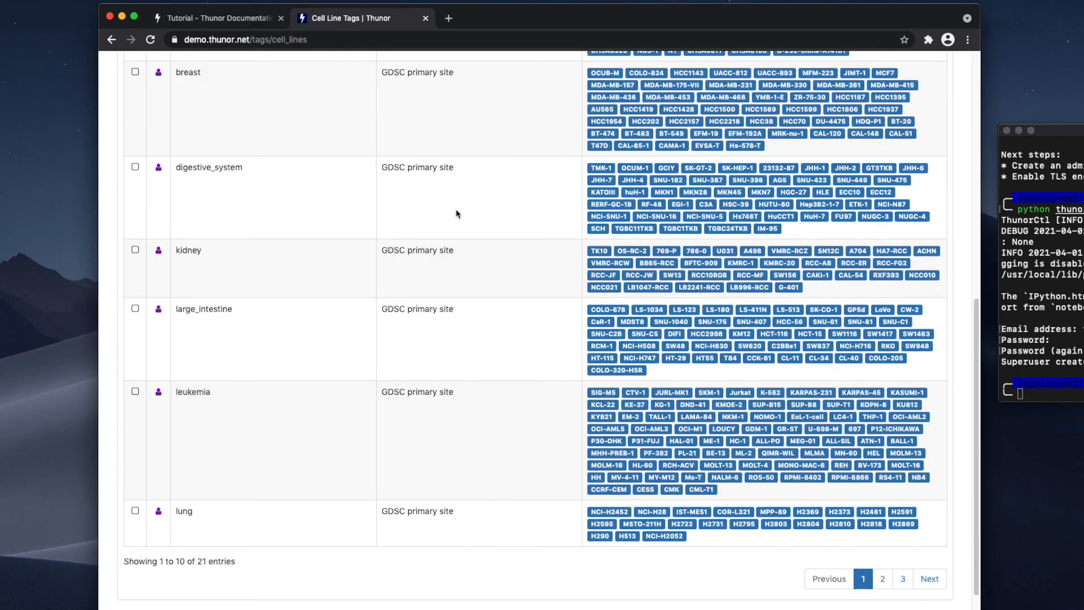
{"action": "scroll", "coordinate": [259, 211], "scroll_direction": "up", "scroll_amount": 7}
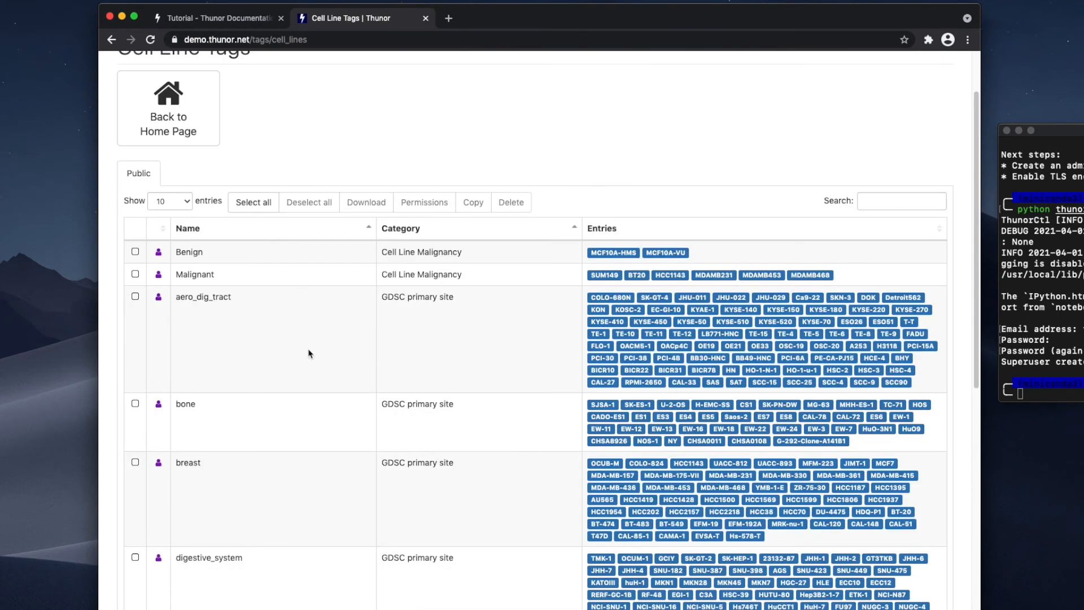
{"action": "scroll", "coordinate": [309, 353], "scroll_direction": "up", "scroll_amount": 2}
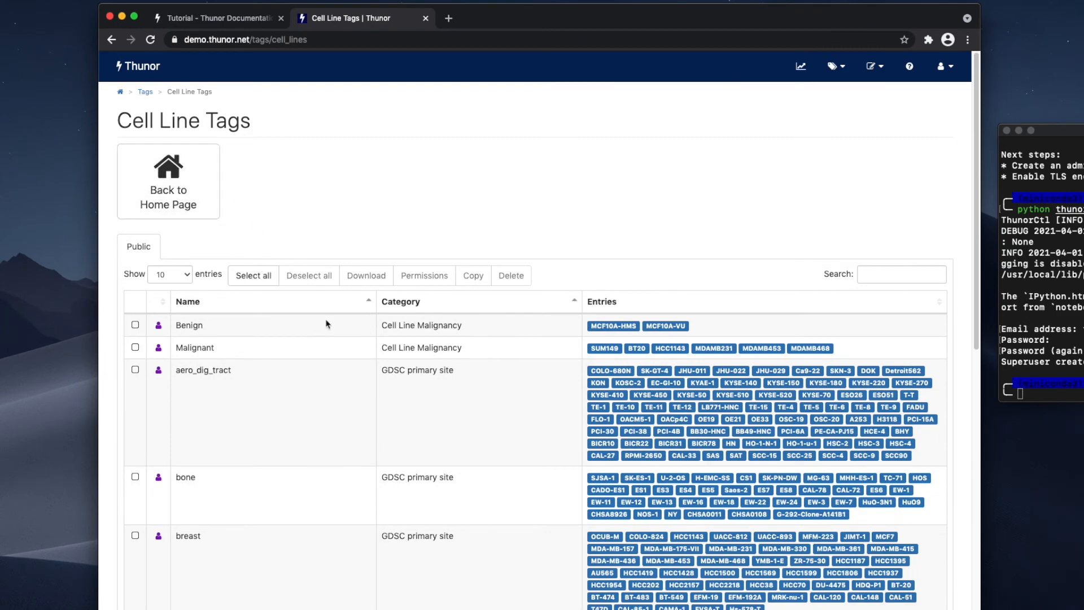
{"action": "scroll", "coordinate": [486, 415], "scroll_direction": "down", "scroll_amount": 15}
{"action": "left_click", "coordinate": [883, 545]}
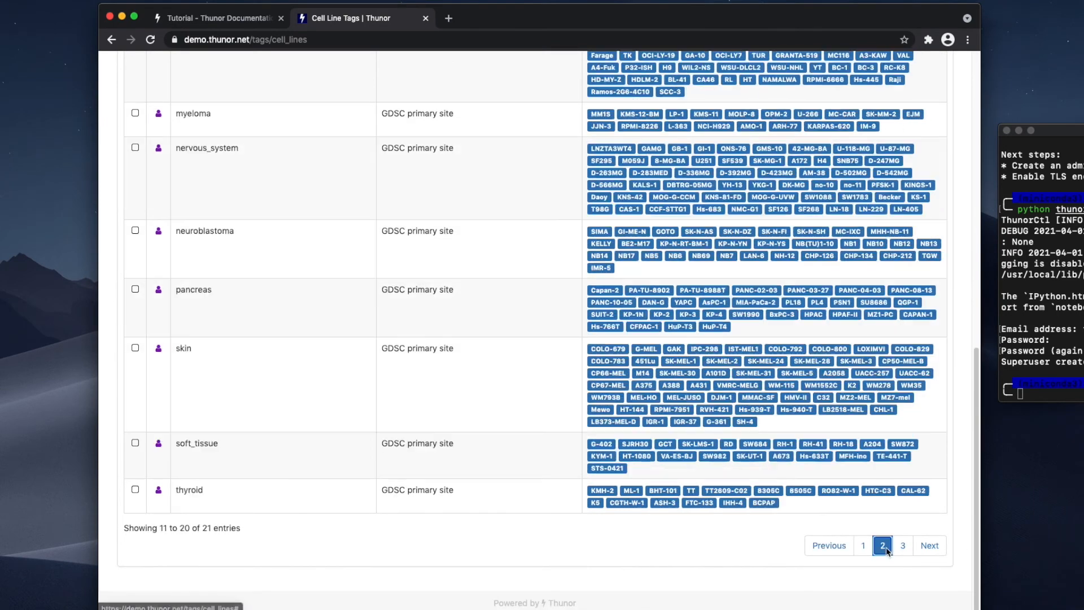
{"action": "left_click", "coordinate": [902, 545]}
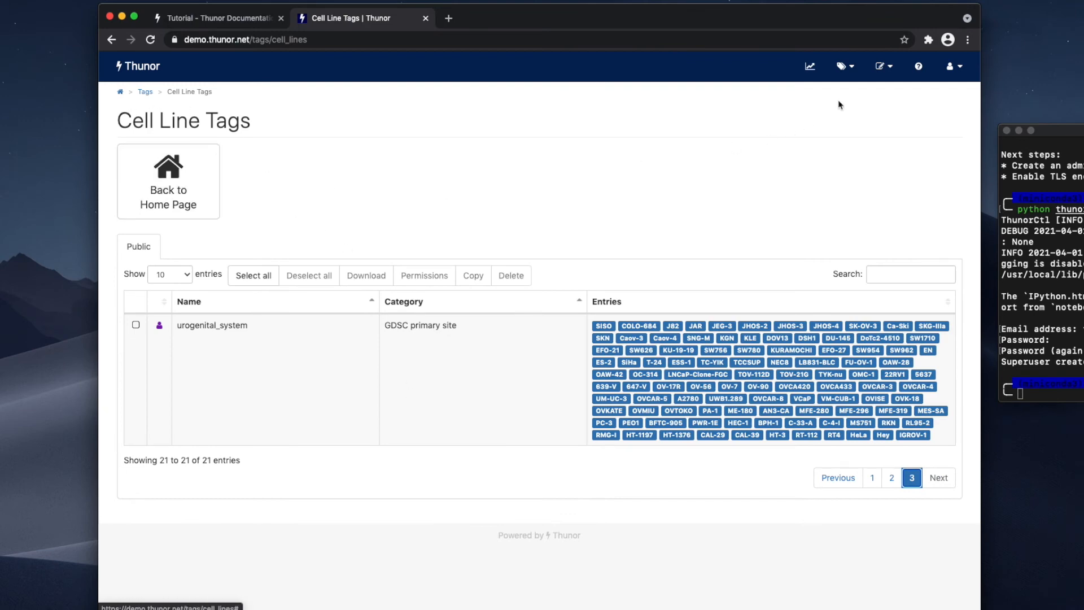
Open the public Drug Tags and look through several pages of GDSC Pathway and GDSC Target tags
{"action": "left_click", "coordinate": [845, 66]}
{"action": "left_click", "coordinate": [815, 112]}
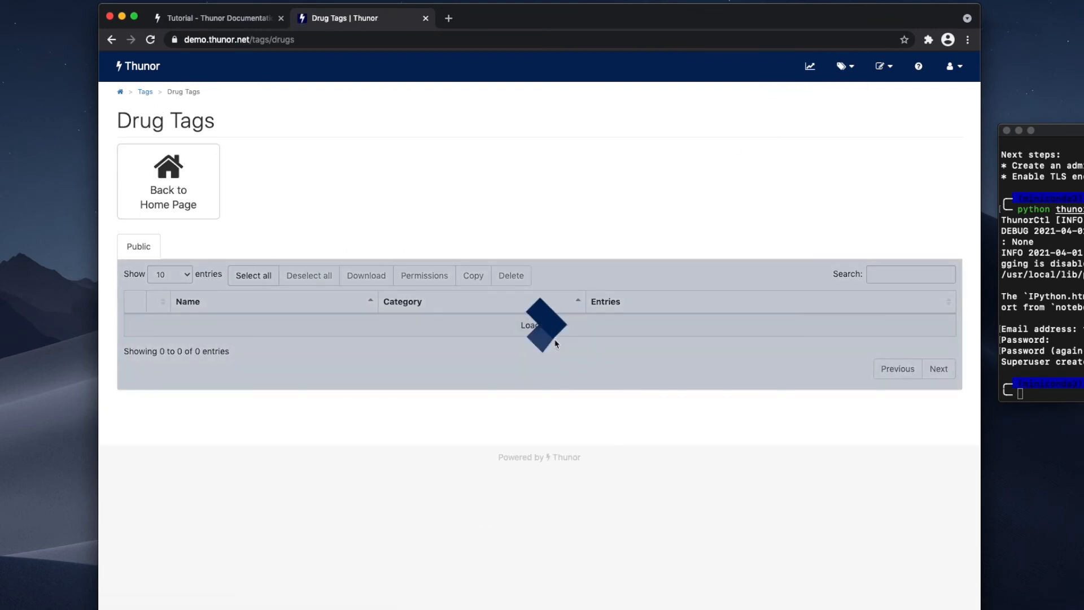
{"action": "scroll", "coordinate": [546, 327], "scroll_direction": "down", "scroll_amount": 2}
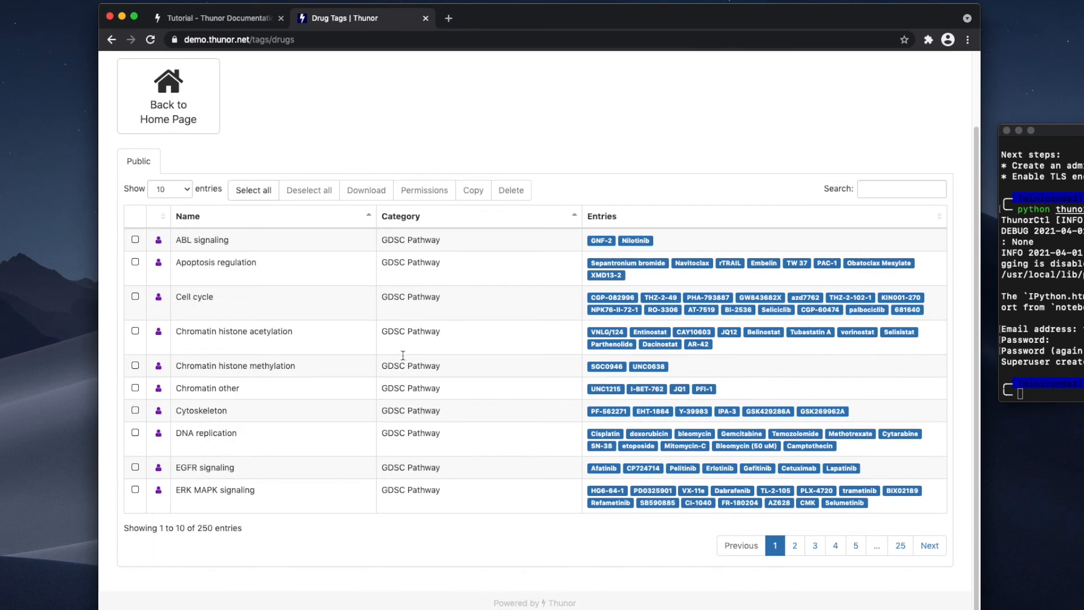
{"action": "left_click", "coordinate": [795, 546]}
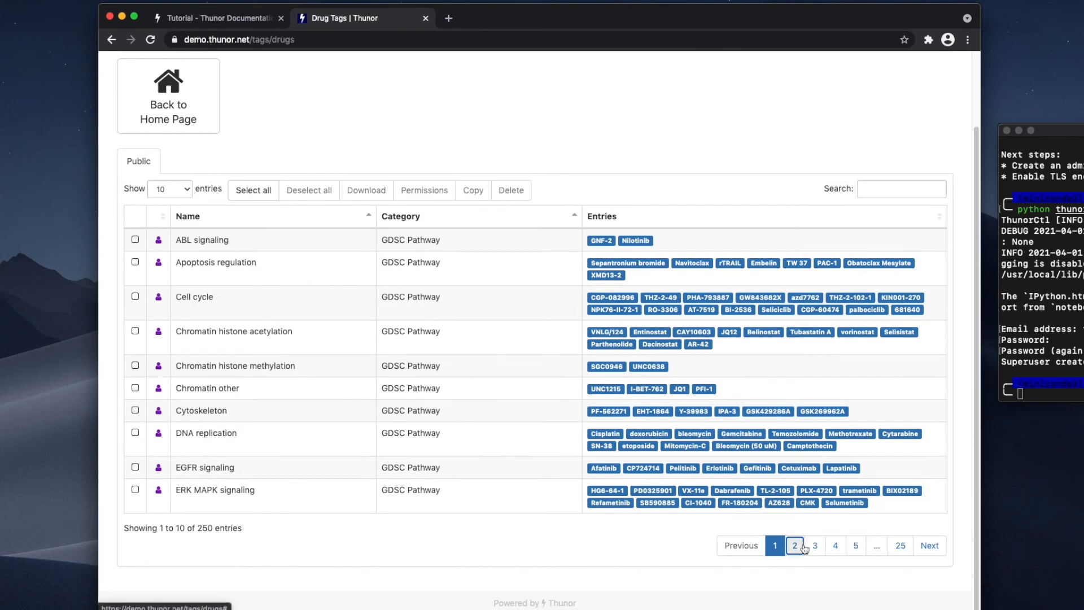
{"action": "left_click", "coordinate": [833, 546]}
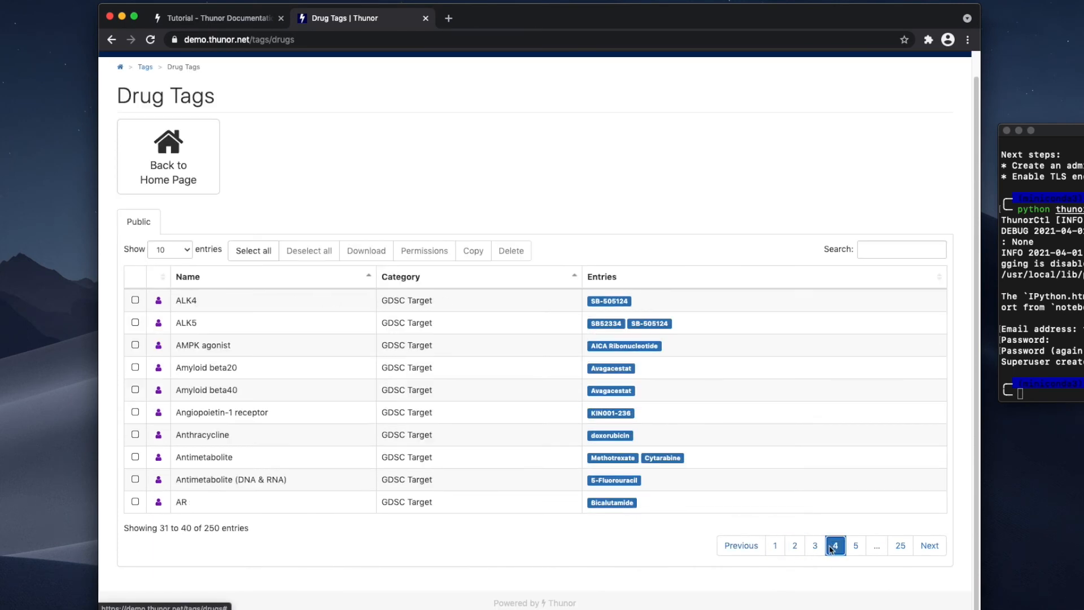
{"action": "left_click", "coordinate": [852, 550]}
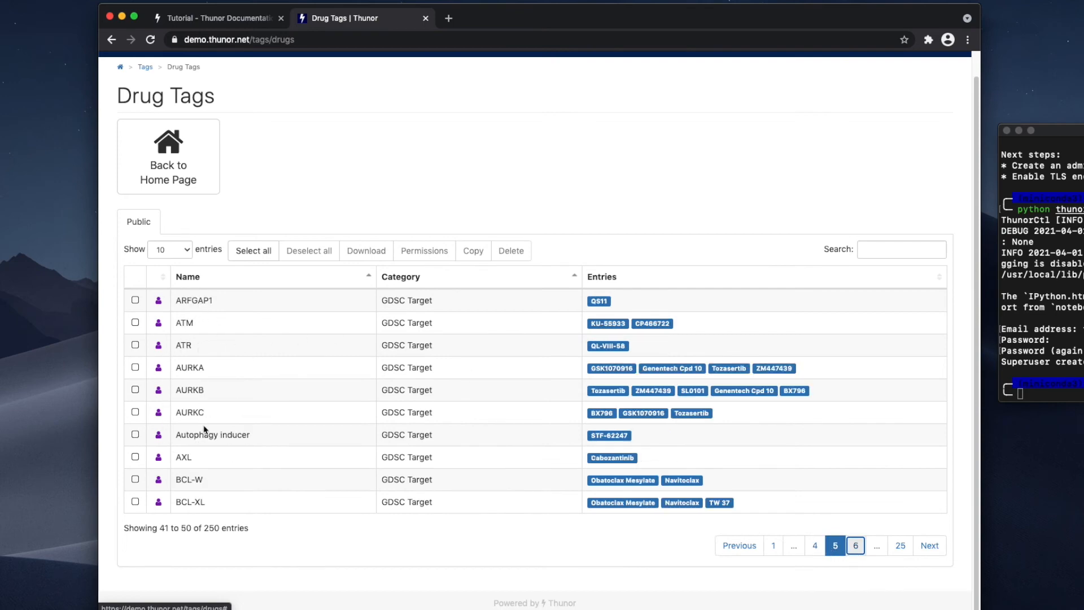
{"action": "scroll", "coordinate": [477, 384], "scroll_direction": "up", "scroll_amount": 1}
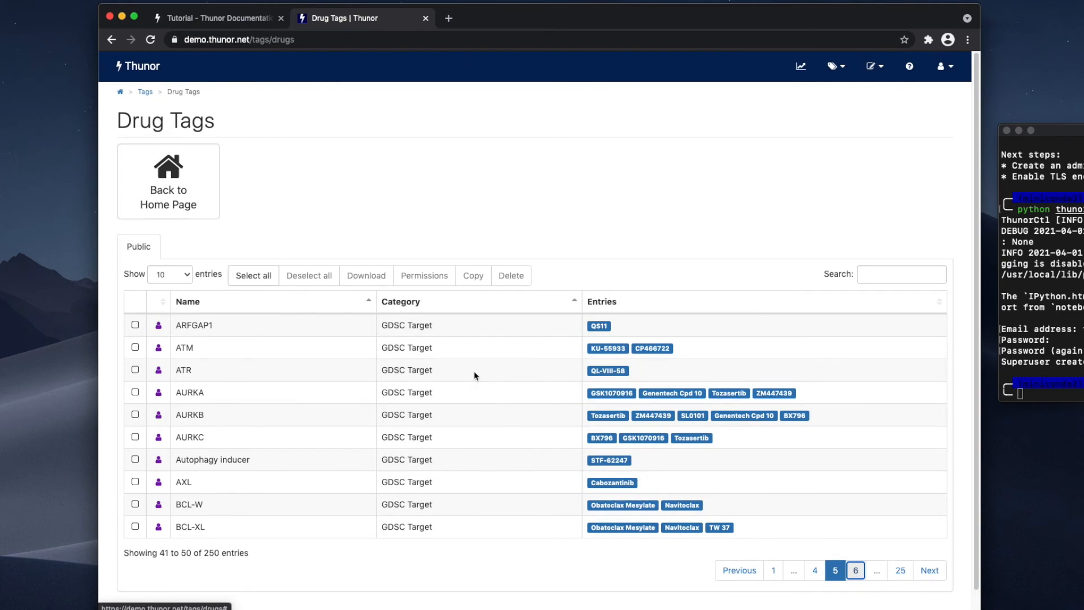
Return to the home page, open the plots for the GDSC v17a dataset, and add a Dose Response Parameters plot
{"action": "left_click", "coordinate": [168, 181]}
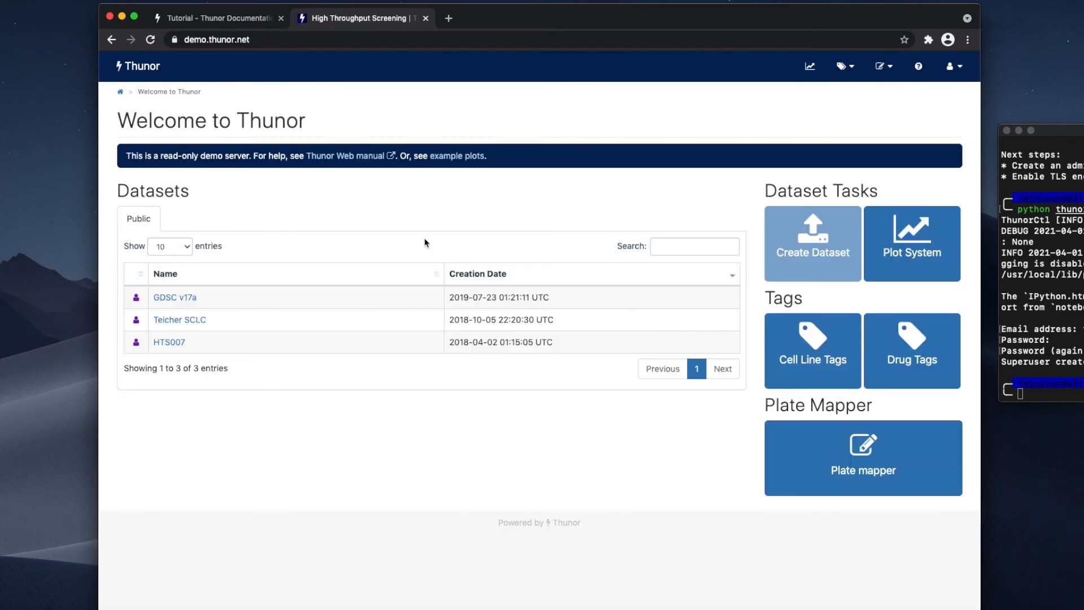
{"action": "left_click", "coordinate": [172, 302]}
{"action": "left_click", "coordinate": [219, 178]}
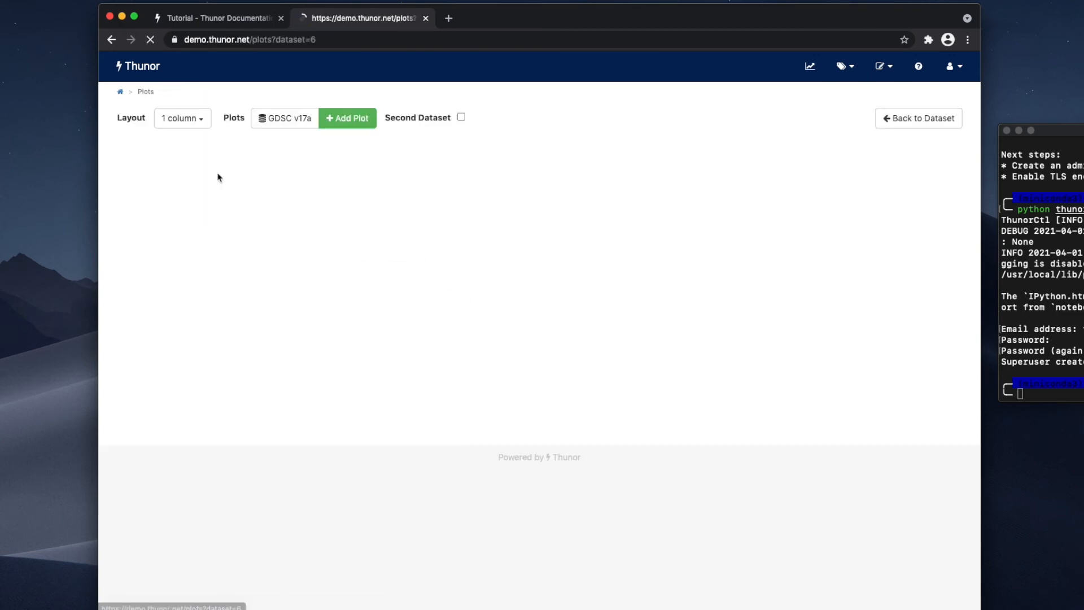
{"action": "left_click", "coordinate": [347, 118]}
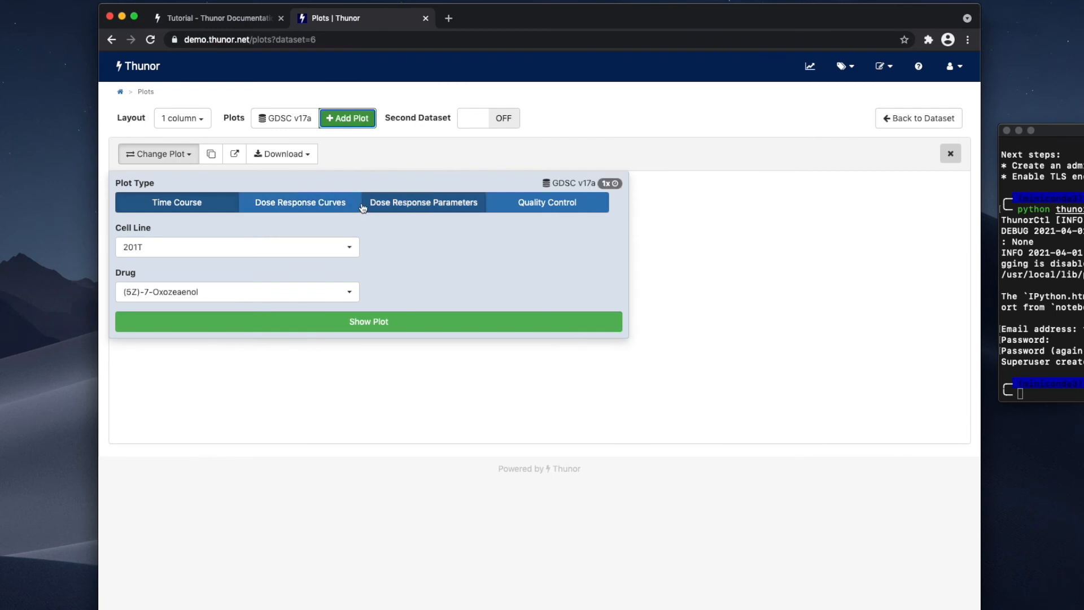
{"action": "left_click", "coordinate": [344, 208]}
{"action": "left_click", "coordinate": [410, 207]}
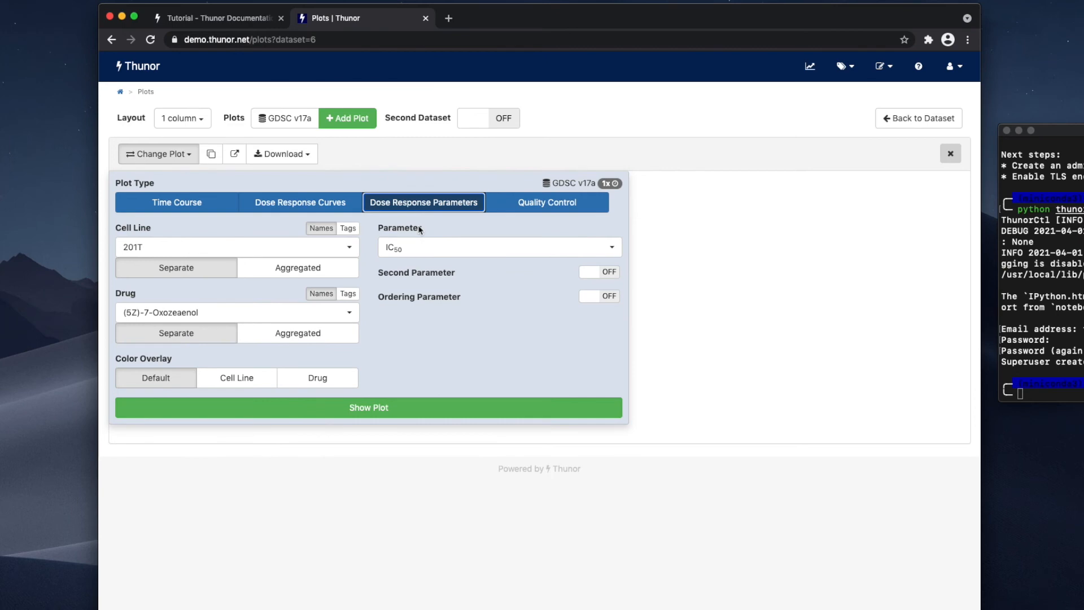
Choose cell lines by tag for the plot, selecting lung, lung_NSCLC and lung_SCLC
{"action": "left_click", "coordinate": [337, 249]}
{"action": "left_click", "coordinate": [324, 250]}
{"action": "left_click", "coordinate": [342, 229]}
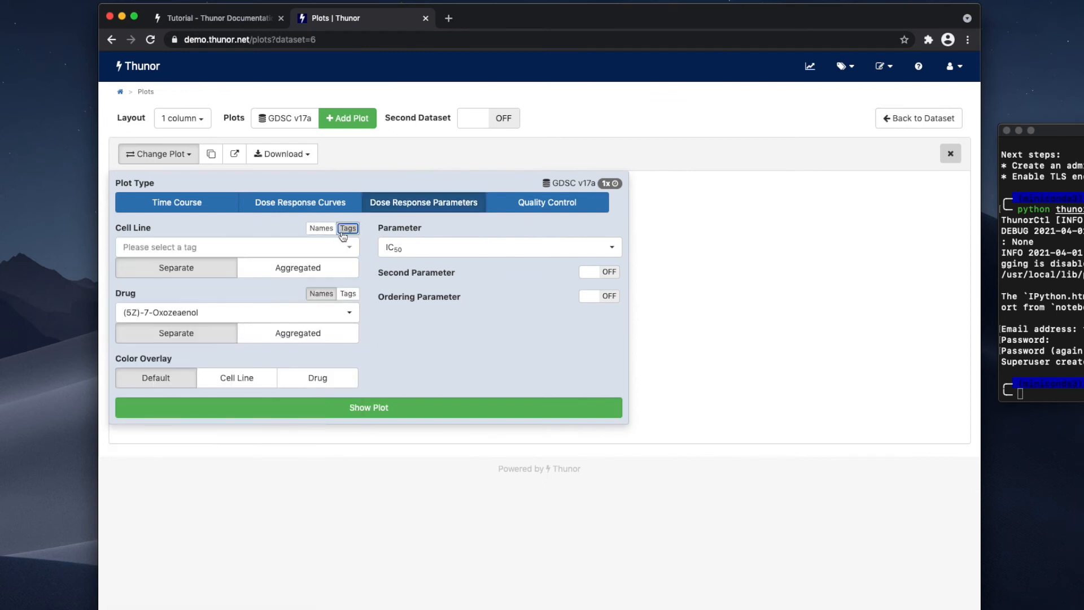
{"action": "left_click", "coordinate": [333, 247]}
{"action": "scroll", "coordinate": [288, 395], "scroll_direction": "down", "scroll_amount": 3}
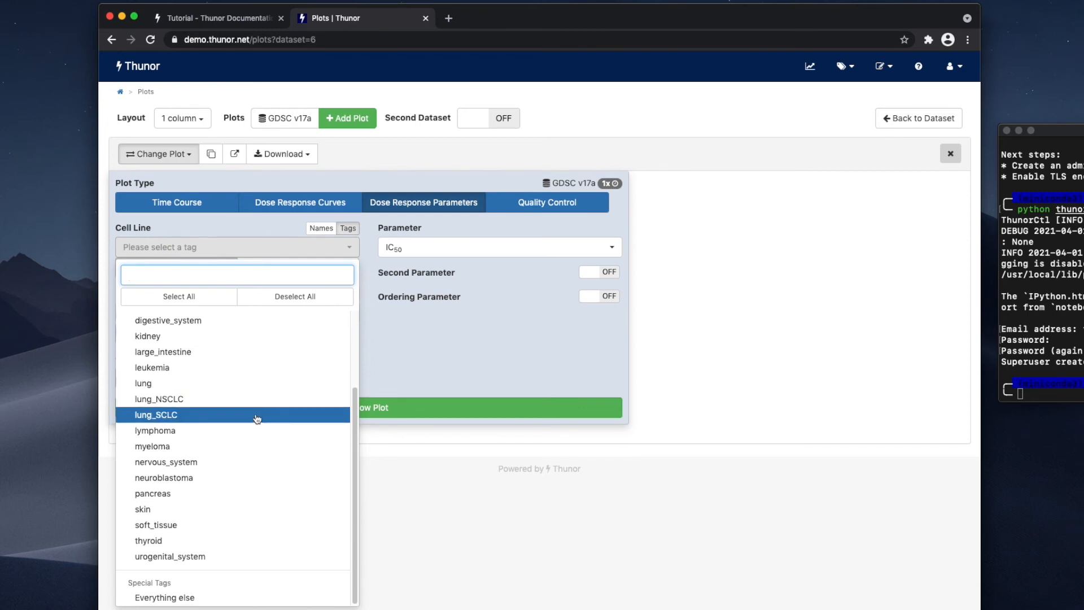
{"action": "left_click", "coordinate": [233, 382]}
{"action": "left_click", "coordinate": [230, 398]}
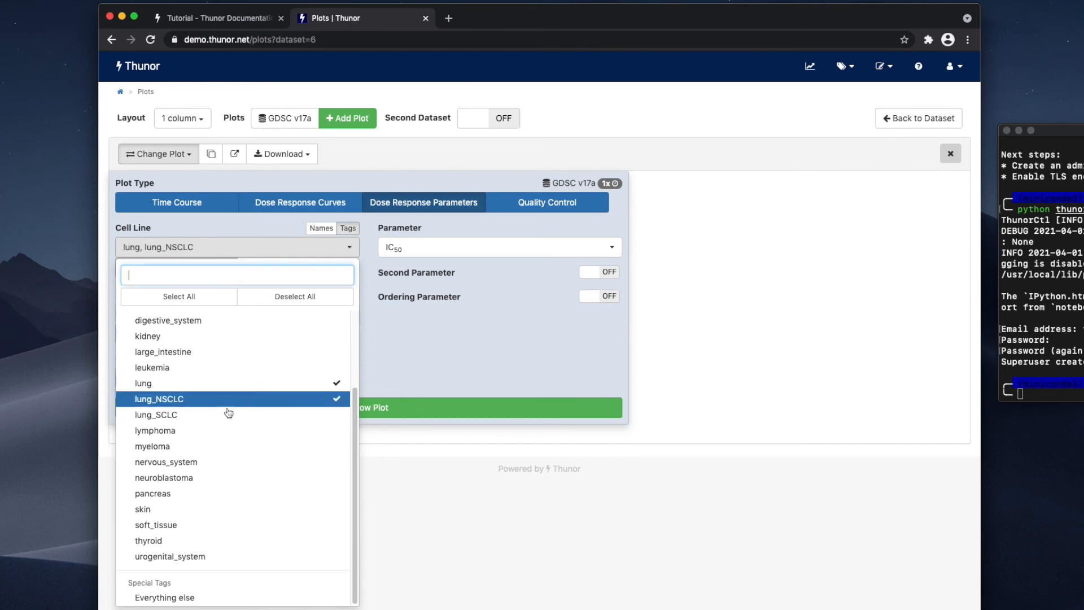
{"action": "left_click", "coordinate": [229, 414]}
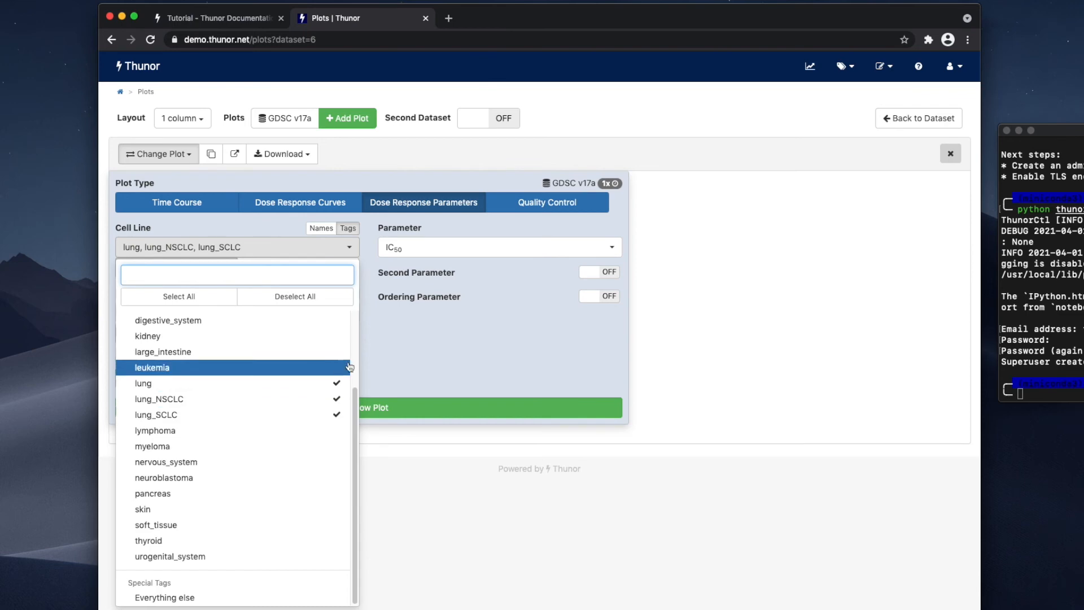
{"action": "left_click", "coordinate": [399, 345]}
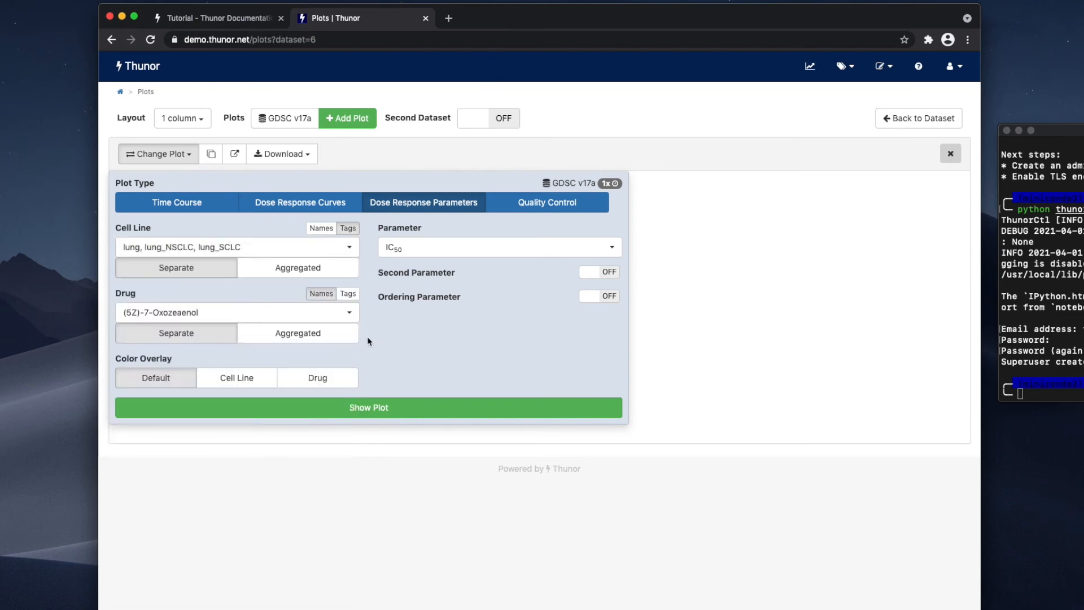
Replace the selected drug with Afatinib, AZ628 and BAY-61-3606, and show the dose response parameters plot
{"action": "left_click", "coordinate": [329, 318]}
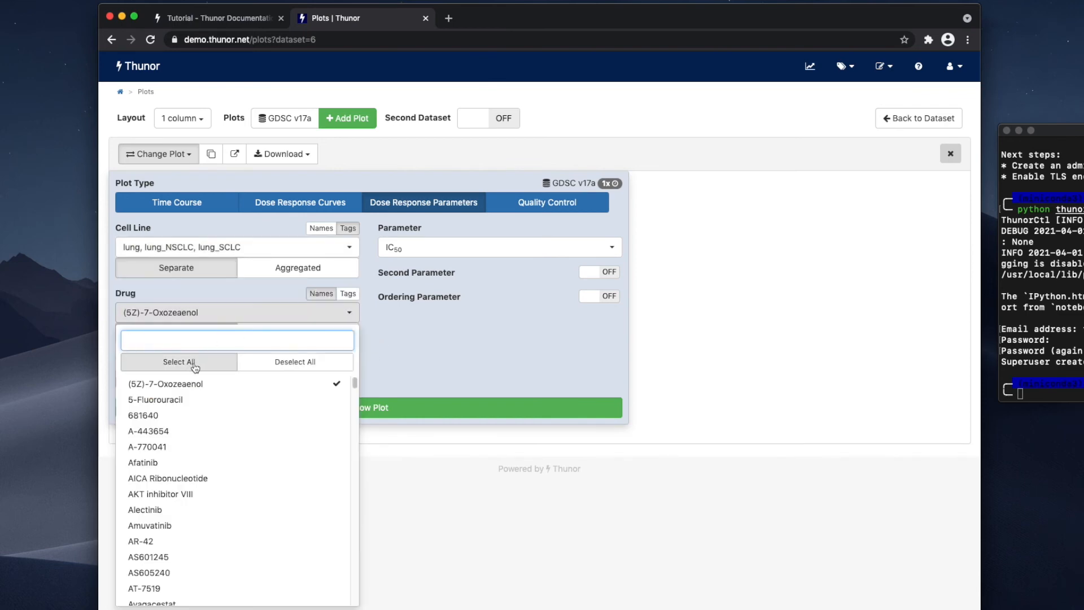
{"action": "left_click", "coordinate": [209, 383]}
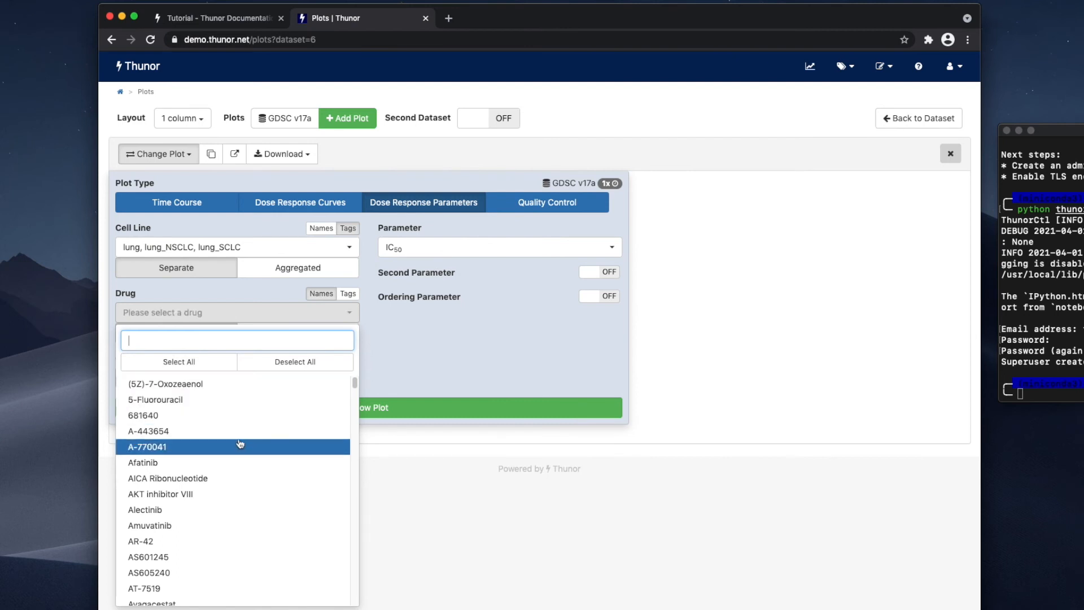
{"action": "left_click", "coordinate": [237, 461]}
{"action": "scroll", "coordinate": [243, 474], "scroll_direction": "down", "scroll_amount": 5}
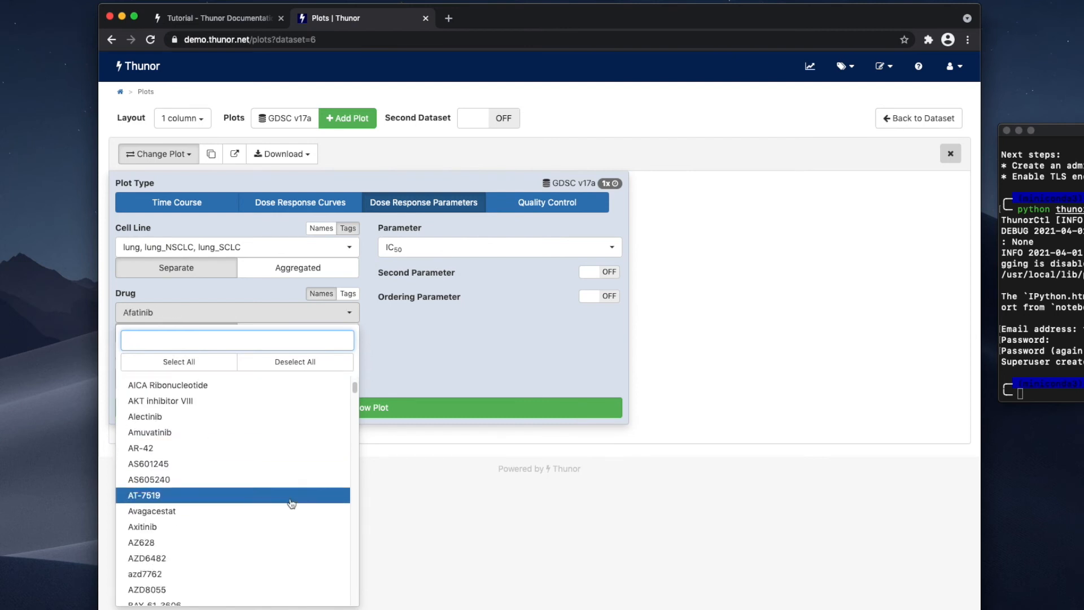
{"action": "left_click", "coordinate": [257, 484]}
{"action": "left_click", "coordinate": [254, 549]}
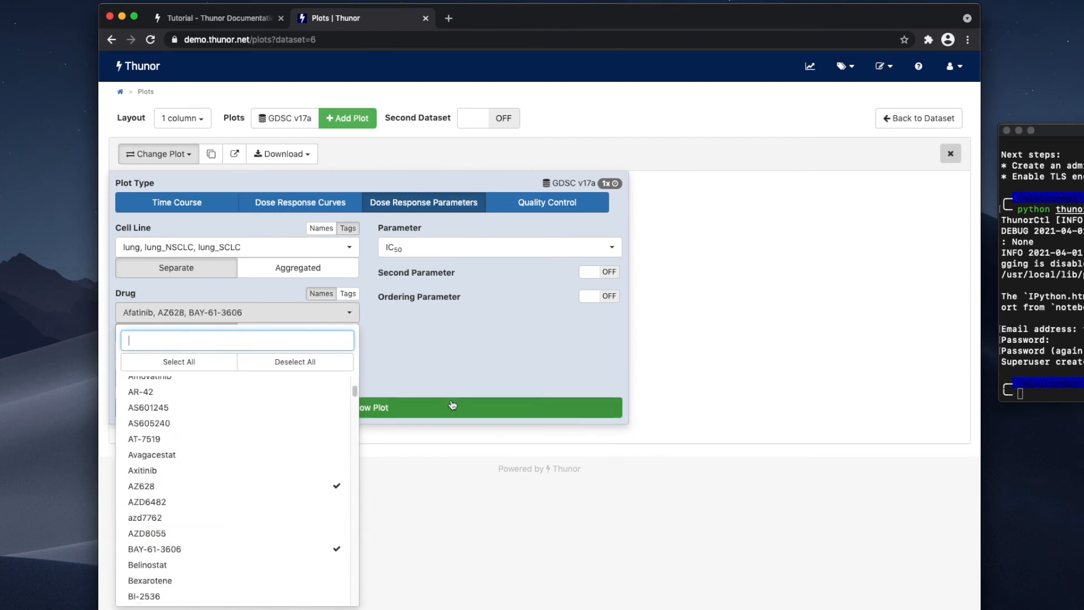
{"action": "left_click", "coordinate": [411, 369]}
{"action": "left_click", "coordinate": [376, 414]}
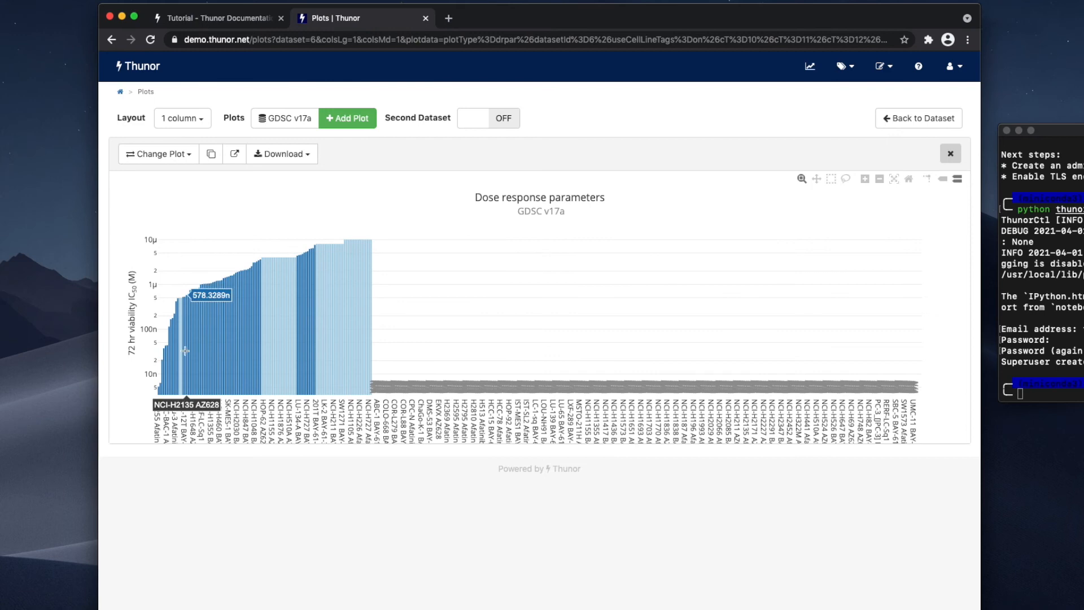
Aggregate the cell lines by their tags and redraw the plot
{"action": "left_click", "coordinate": [159, 154]}
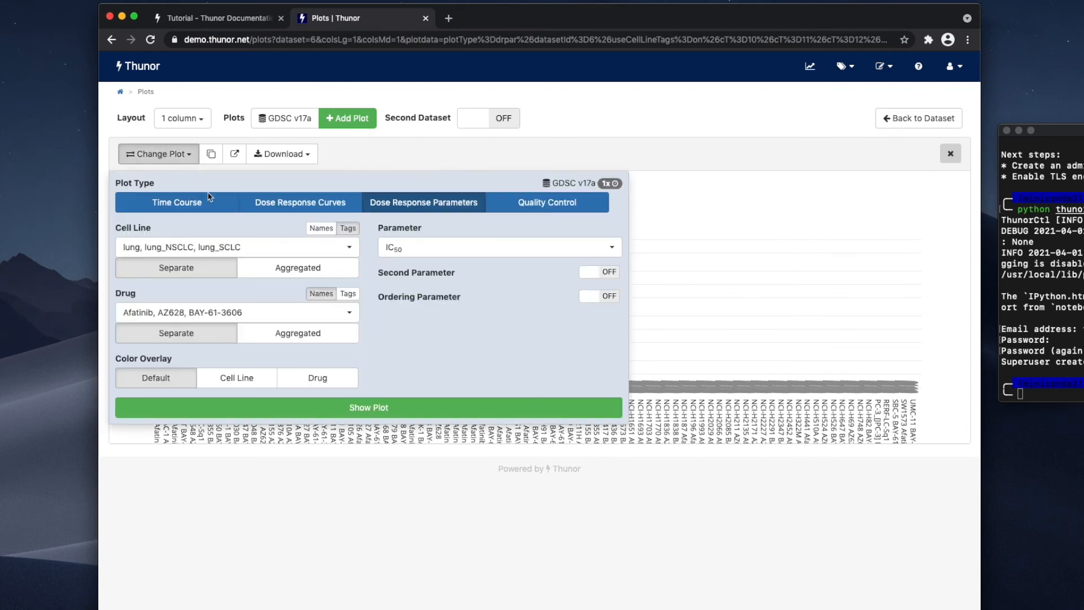
{"action": "left_click", "coordinate": [266, 270]}
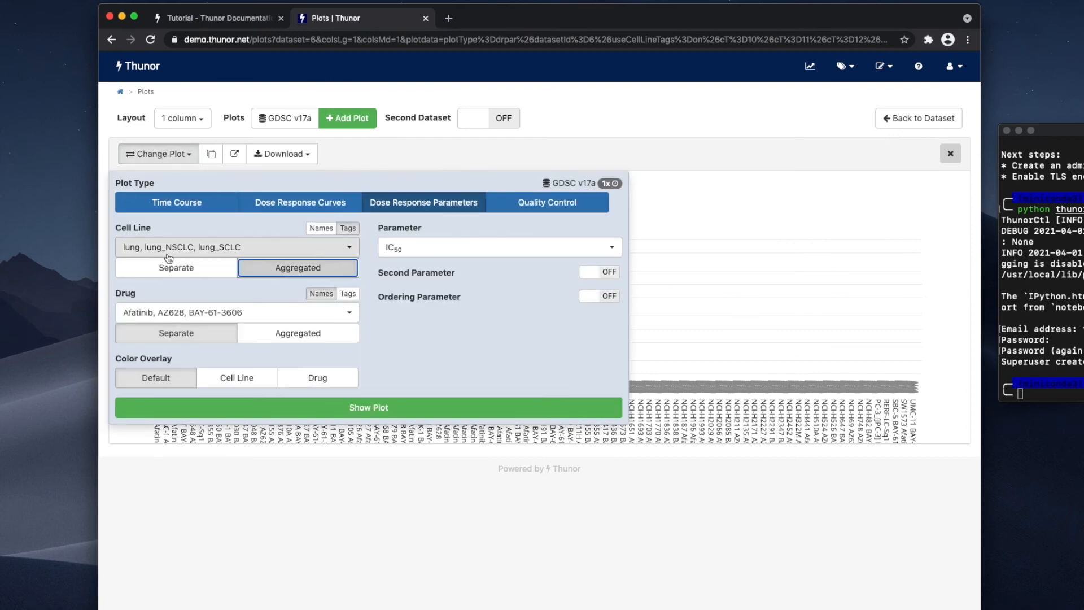
{"action": "left_click", "coordinate": [395, 407]}
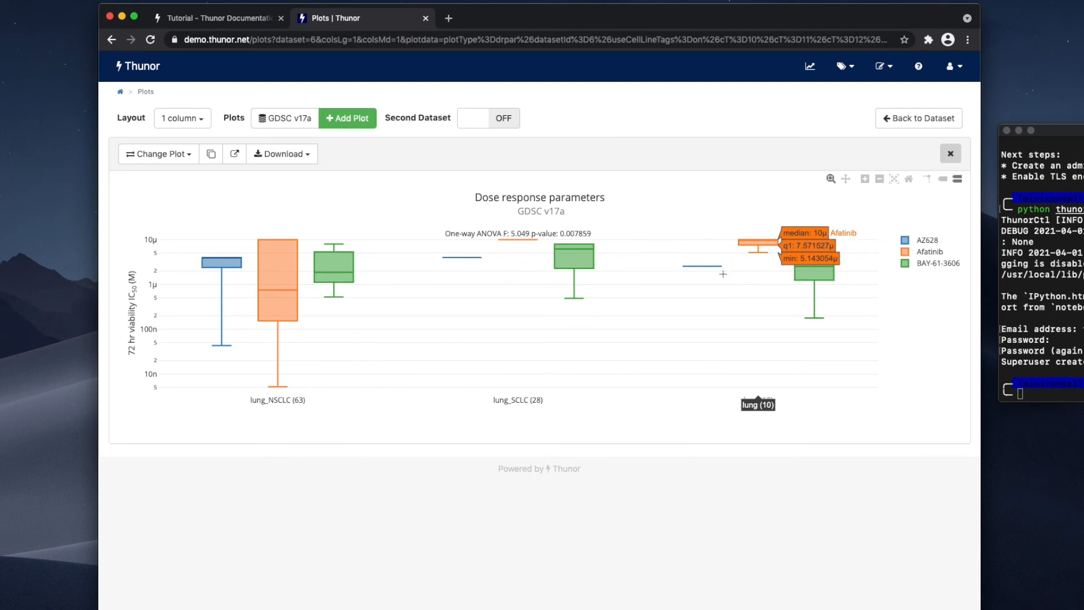
Remove the lung tag from the cell line selection, keeping lung_NSCLC and lung_SCLC, and redraw the plot
{"action": "left_click", "coordinate": [158, 153]}
{"action": "left_click", "coordinate": [289, 241]}
{"action": "left_click", "coordinate": [265, 483]}
{"action": "left_click", "coordinate": [446, 377]}
{"action": "left_click", "coordinate": [390, 407]}
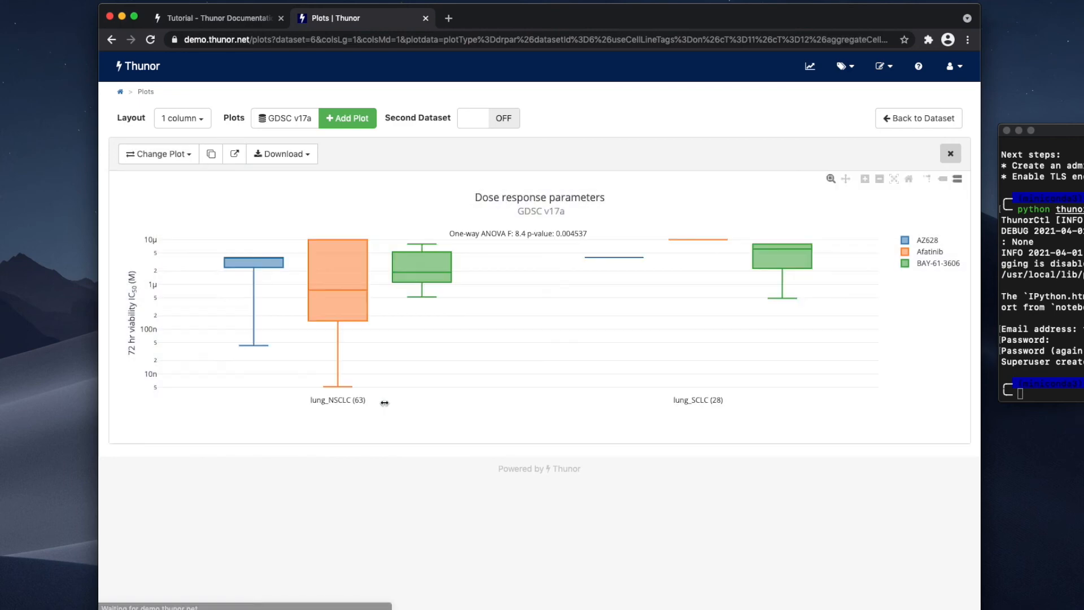
Select all drugs for the aggregated lung cell line plot, redraw it, and inspect the lung_SCLC values
{"action": "left_click", "coordinate": [181, 158]}
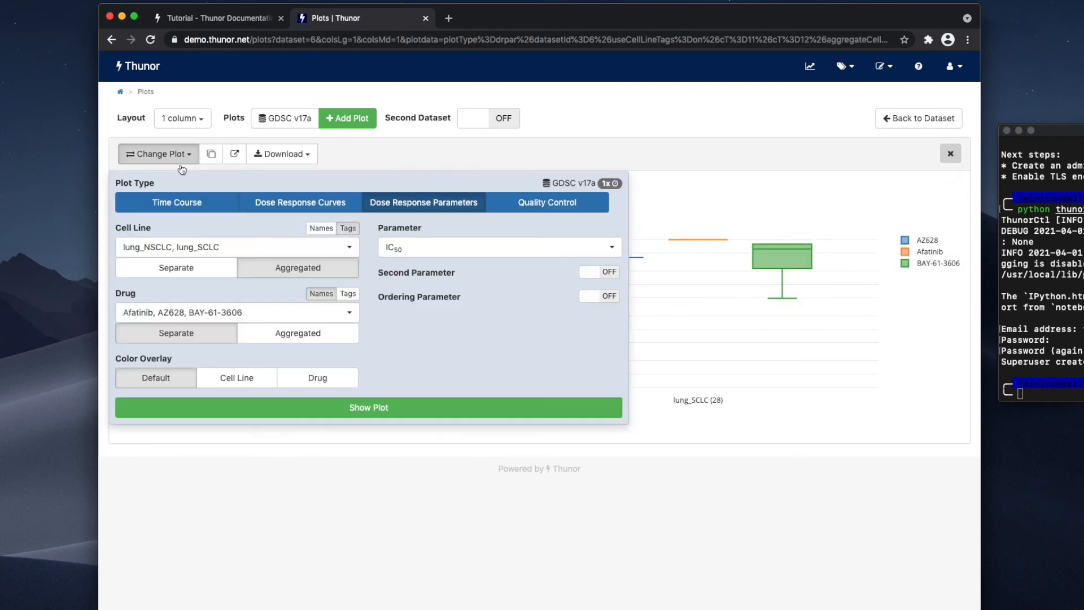
{"action": "left_click", "coordinate": [251, 312]}
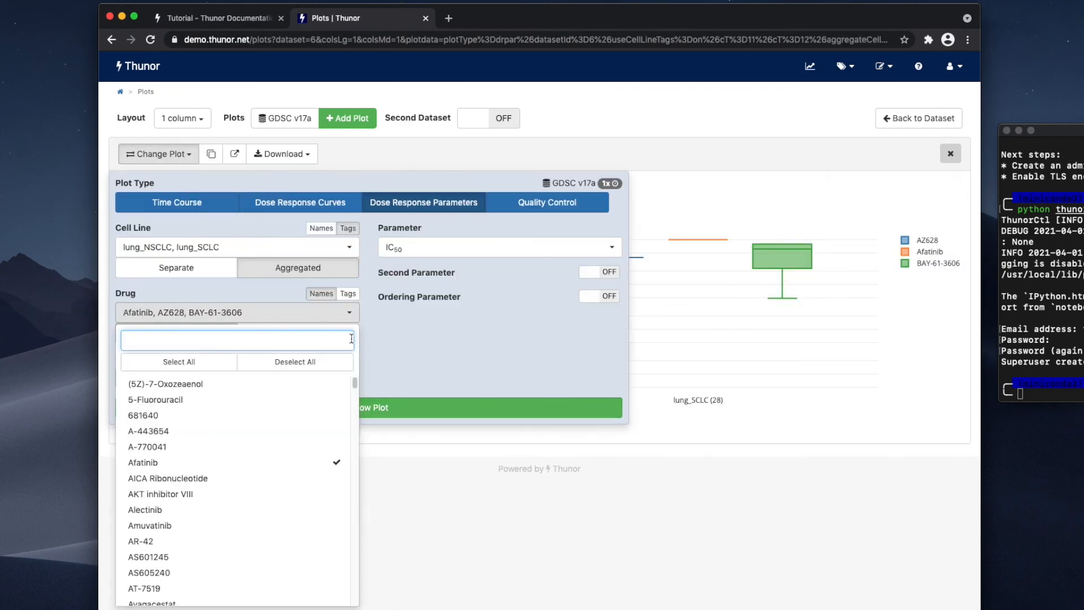
{"action": "left_click", "coordinate": [179, 362]}
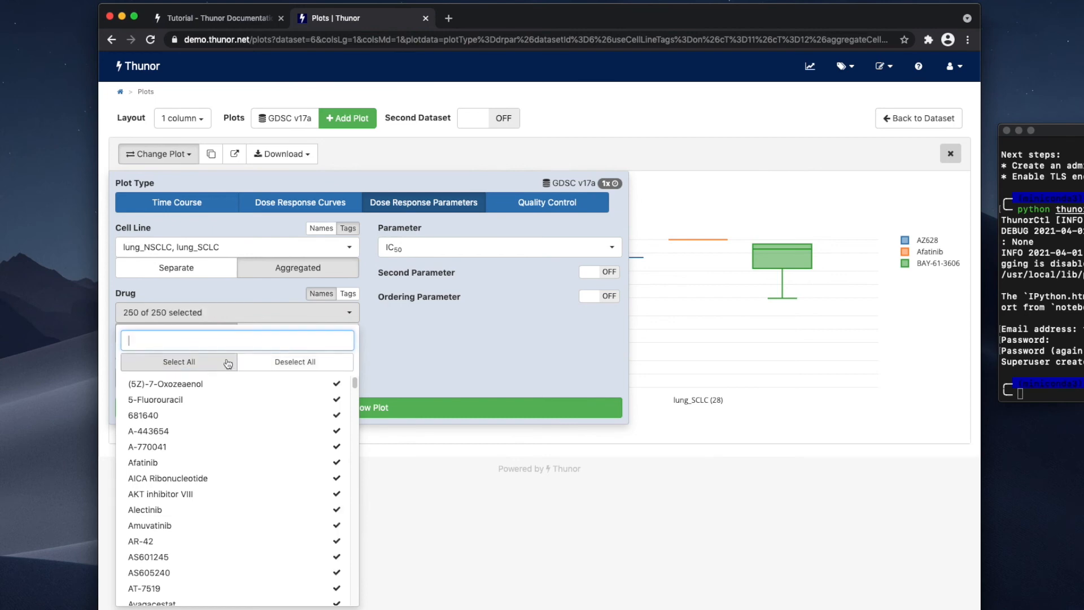
{"action": "left_click", "coordinate": [411, 402]}
{"action": "left_click", "coordinate": [410, 403]}
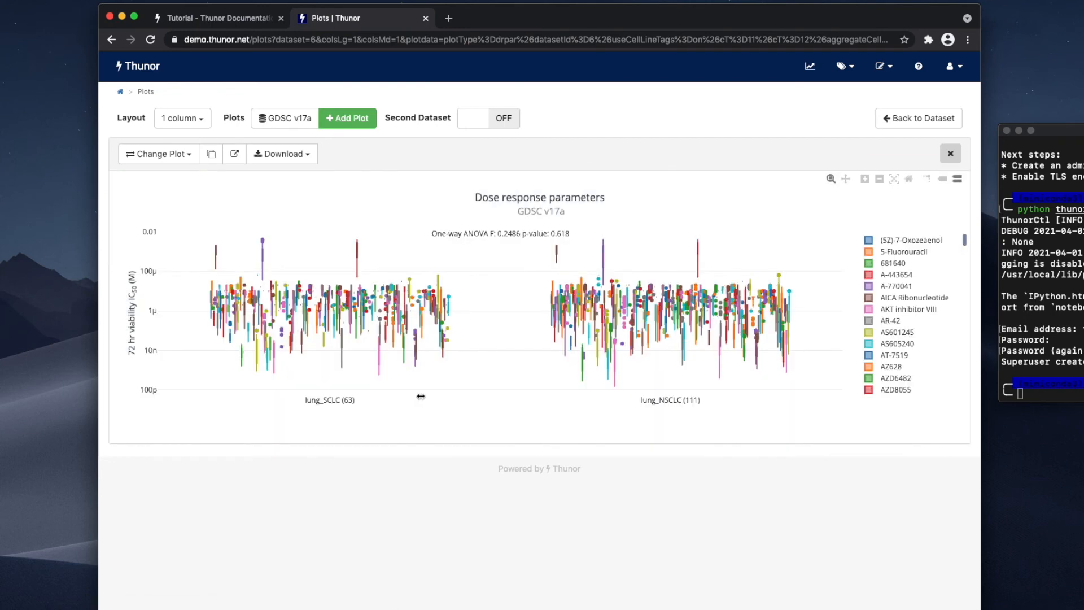
{"action": "mouse_move", "coordinate": [394, 315]}
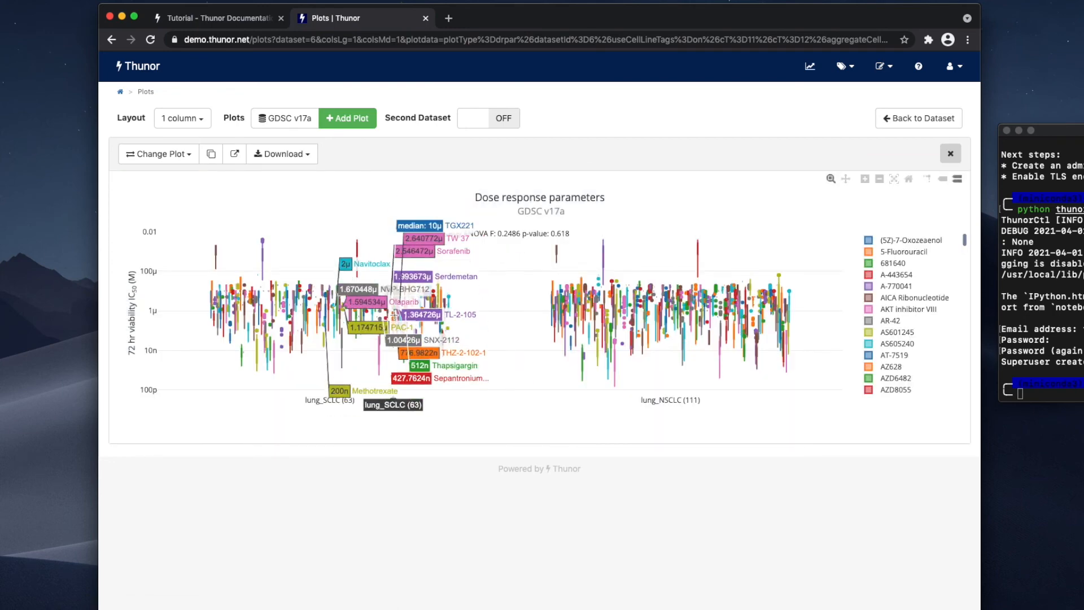
Aggregate all selected drugs and redraw the plot comparing lung_NSCLC with lung_SCLC
{"action": "left_click", "coordinate": [172, 156]}
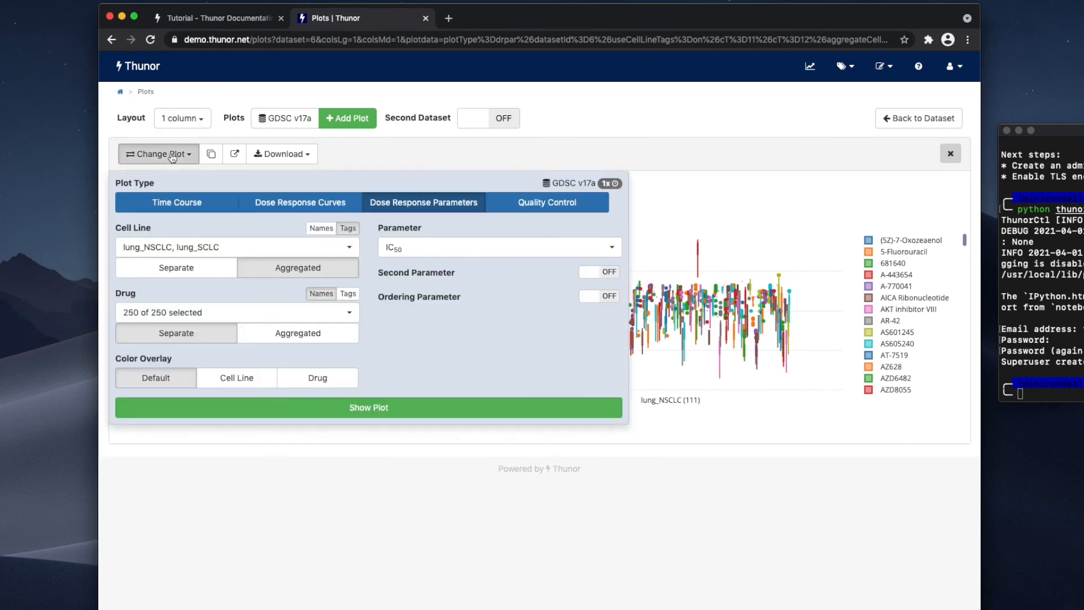
{"action": "left_click", "coordinate": [173, 156]}
{"action": "left_click", "coordinate": [173, 156]}
{"action": "left_click", "coordinate": [263, 339]}
{"action": "left_click", "coordinate": [333, 409]}
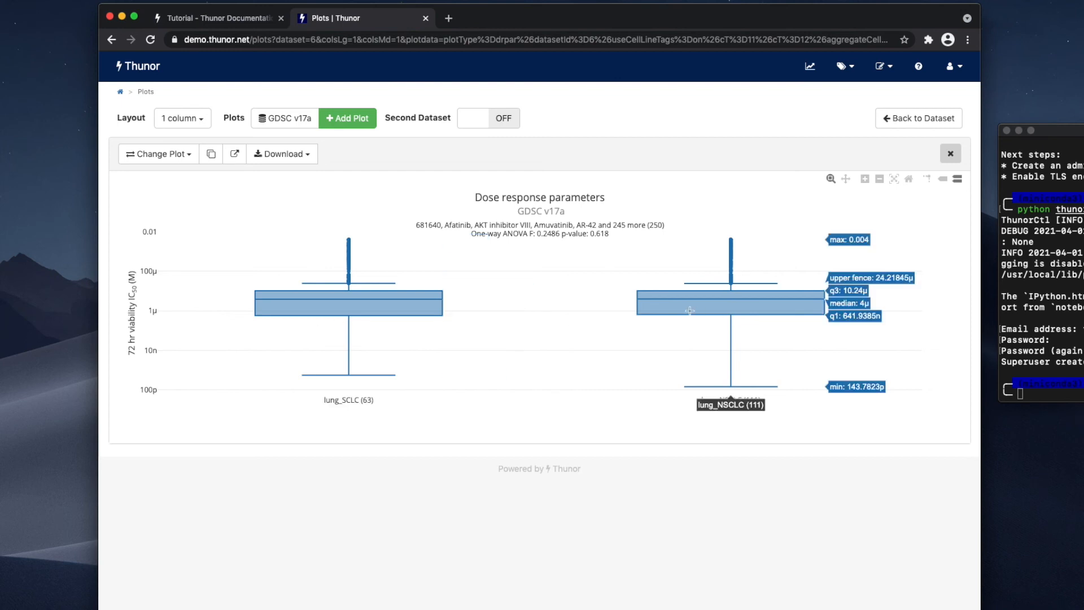
Switch the drug selection to tags with drugs kept separate, and browse the available GDSC drug tags
{"action": "left_click", "coordinate": [157, 153]}
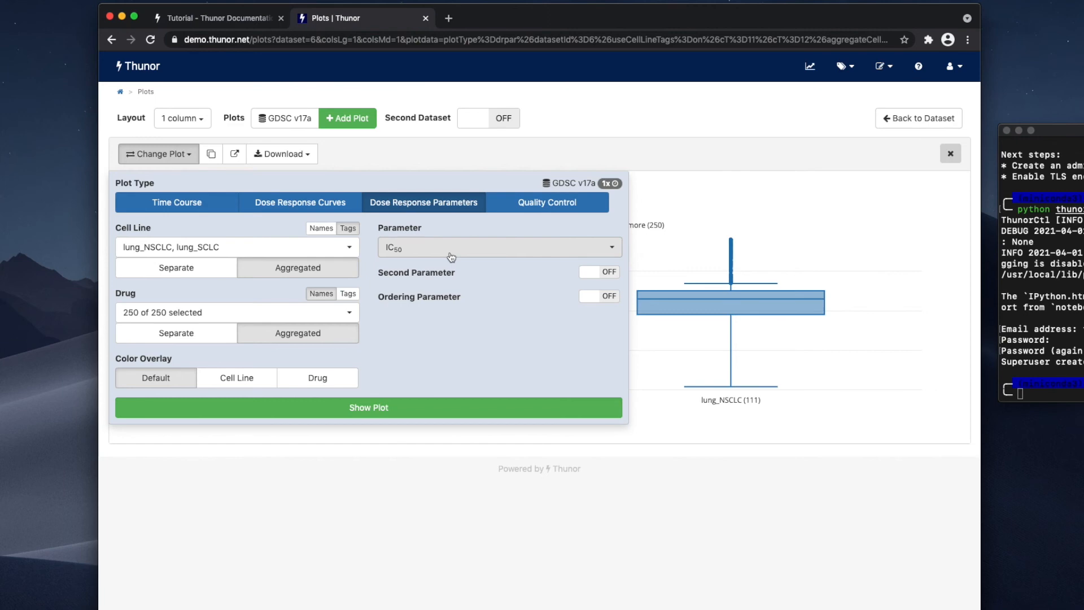
{"action": "left_click", "coordinate": [212, 337]}
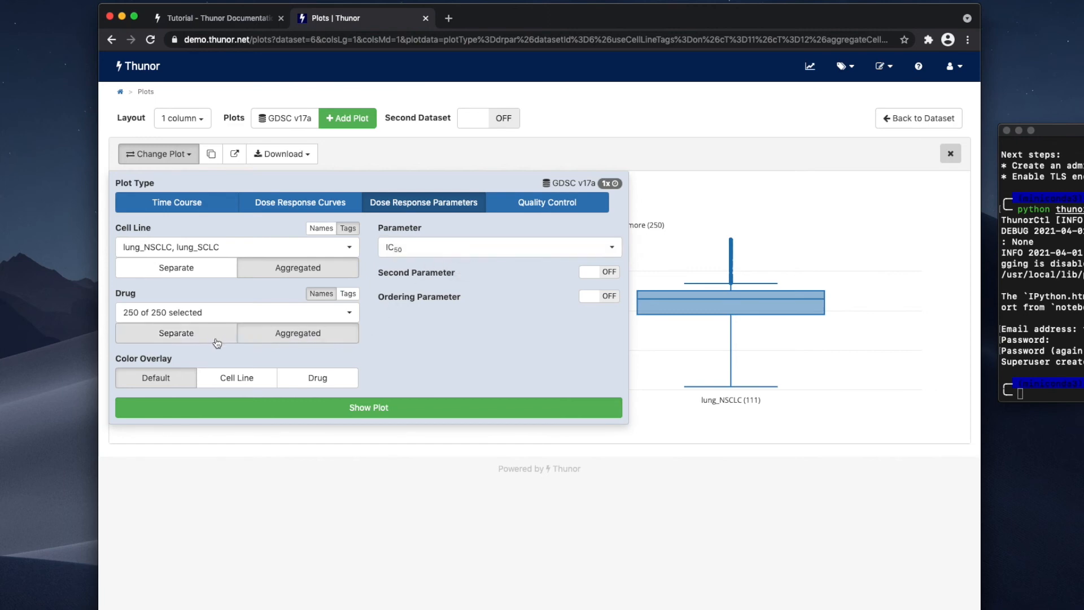
{"action": "left_click", "coordinate": [217, 318]}
{"action": "left_click", "coordinate": [350, 294]}
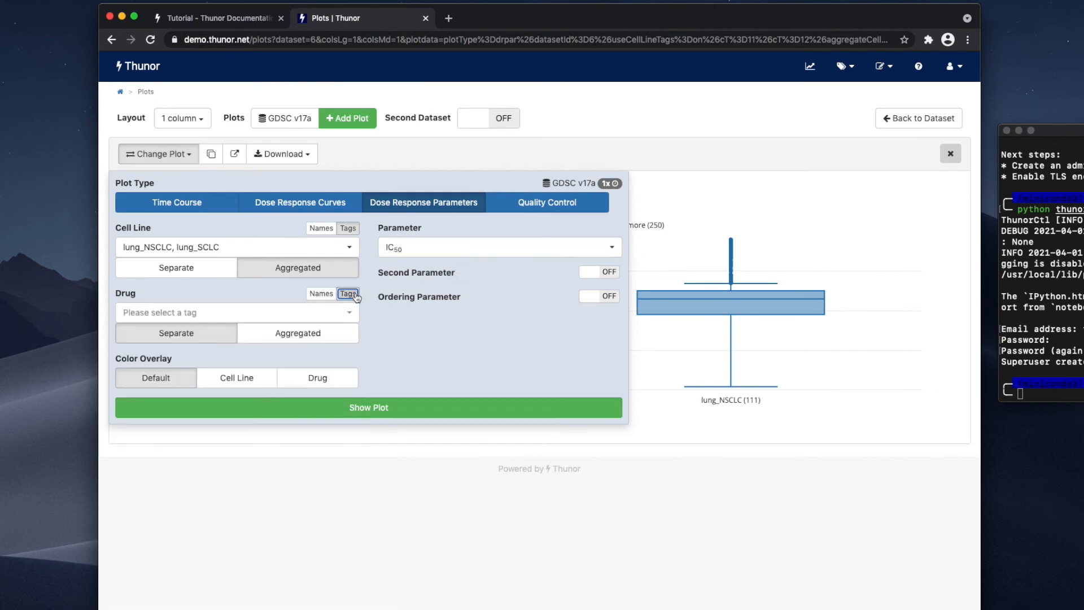
{"action": "left_click", "coordinate": [344, 316]}
{"action": "scroll", "coordinate": [283, 429], "scroll_direction": "down", "scroll_amount": 3}
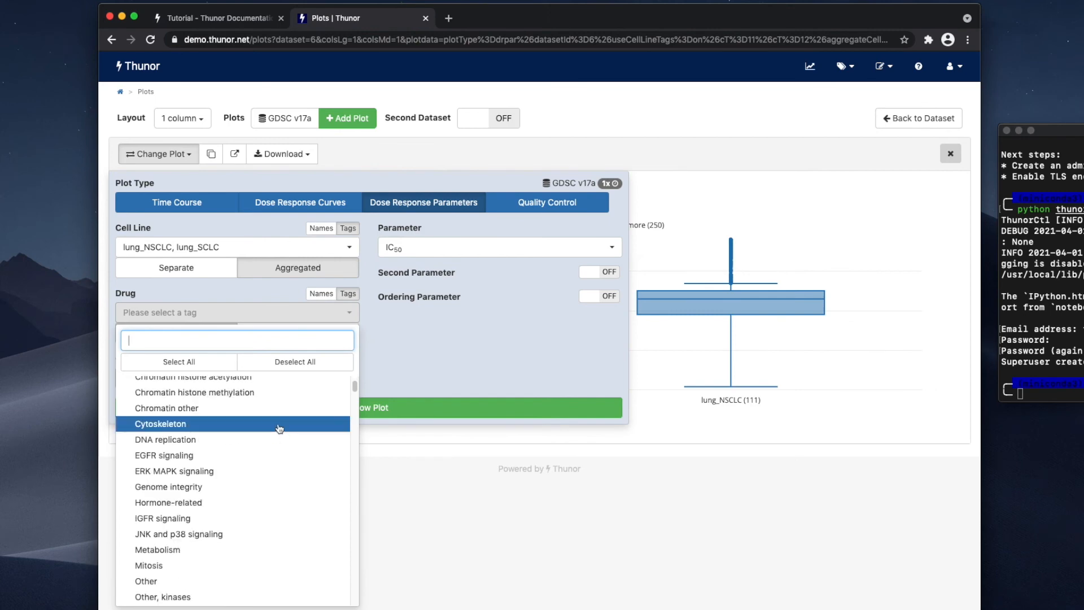
{"action": "scroll", "coordinate": [283, 442], "scroll_direction": "up", "scroll_amount": 3}
{"action": "scroll", "coordinate": [282, 441], "scroll_direction": "down", "scroll_amount": 10}
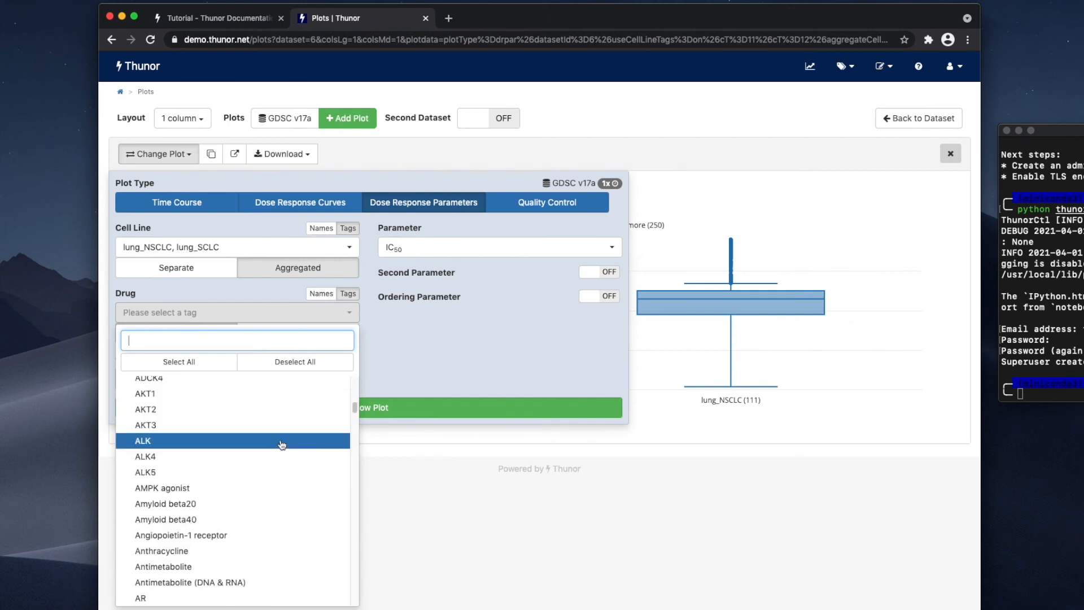
{"action": "scroll", "coordinate": [282, 441], "scroll_direction": "up", "scroll_amount": 10}
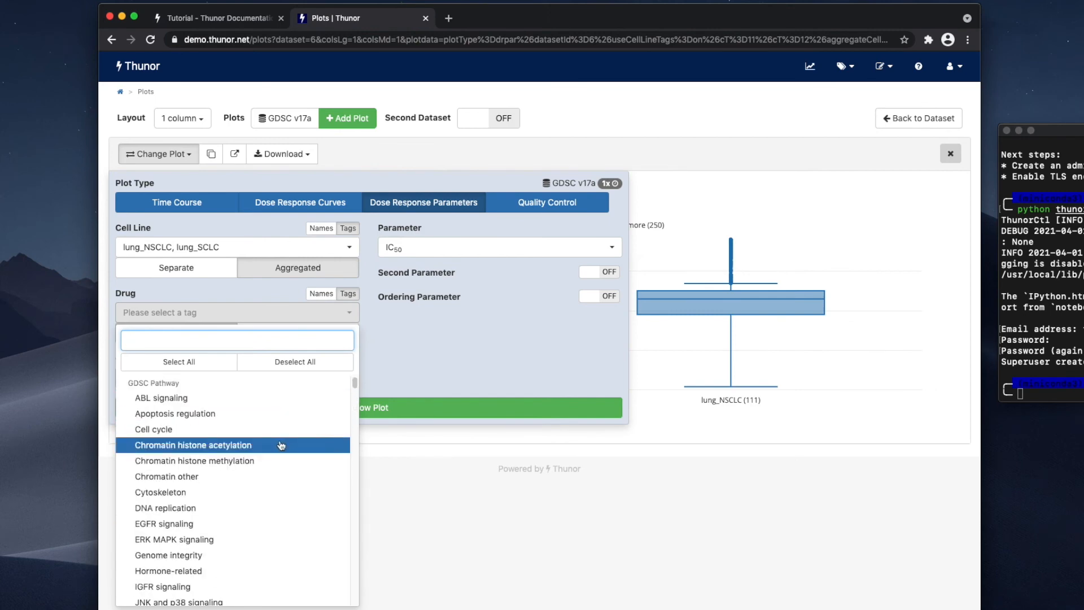
Select the ABL signaling, Apoptosis regulation, Cell cycle, DNA replication, ERK MAPK signaling, Metabolism, and Protein stability and degradation drug tags, and redraw the plot
{"action": "left_click", "coordinate": [201, 405]}
{"action": "left_click", "coordinate": [204, 414]}
{"action": "left_click", "coordinate": [210, 430]}
{"action": "scroll", "coordinate": [228, 474], "scroll_direction": "down", "scroll_amount": 3}
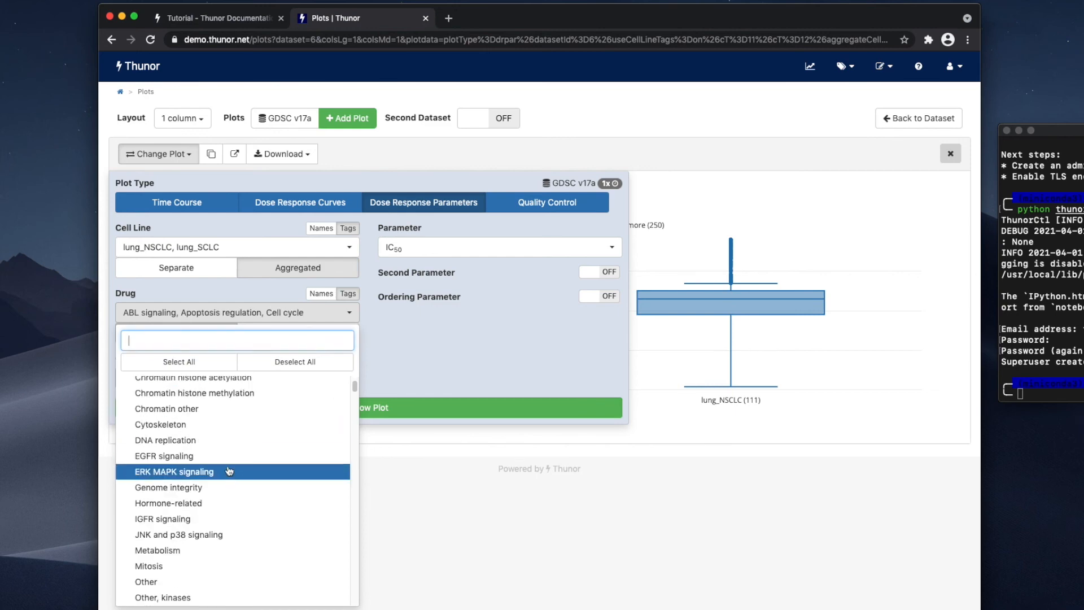
{"action": "left_click", "coordinate": [225, 440]}
{"action": "left_click", "coordinate": [233, 472]}
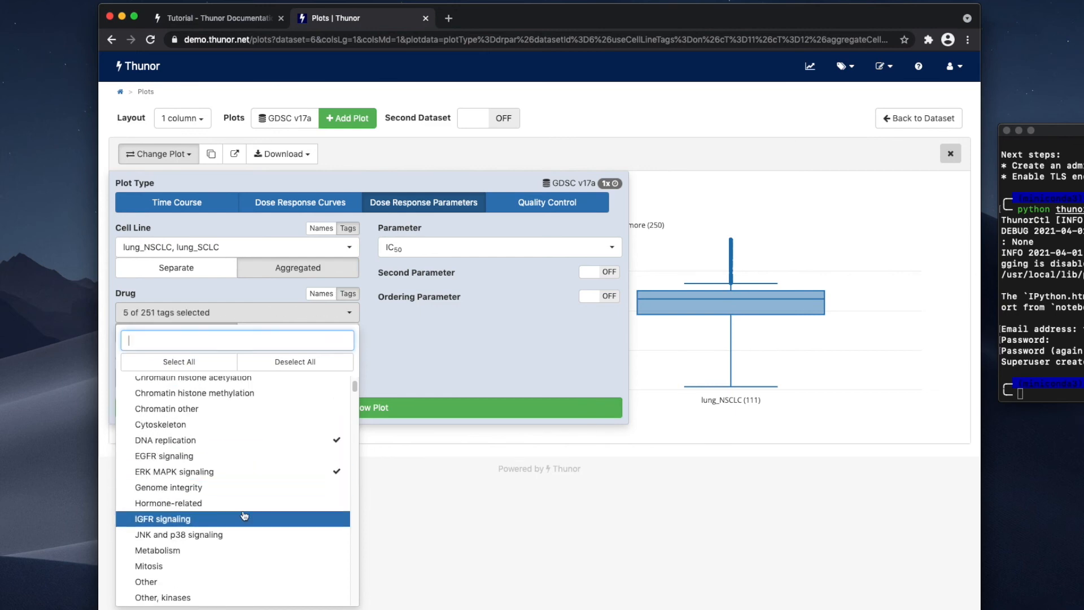
{"action": "scroll", "coordinate": [244, 534], "scroll_direction": "down", "scroll_amount": 1}
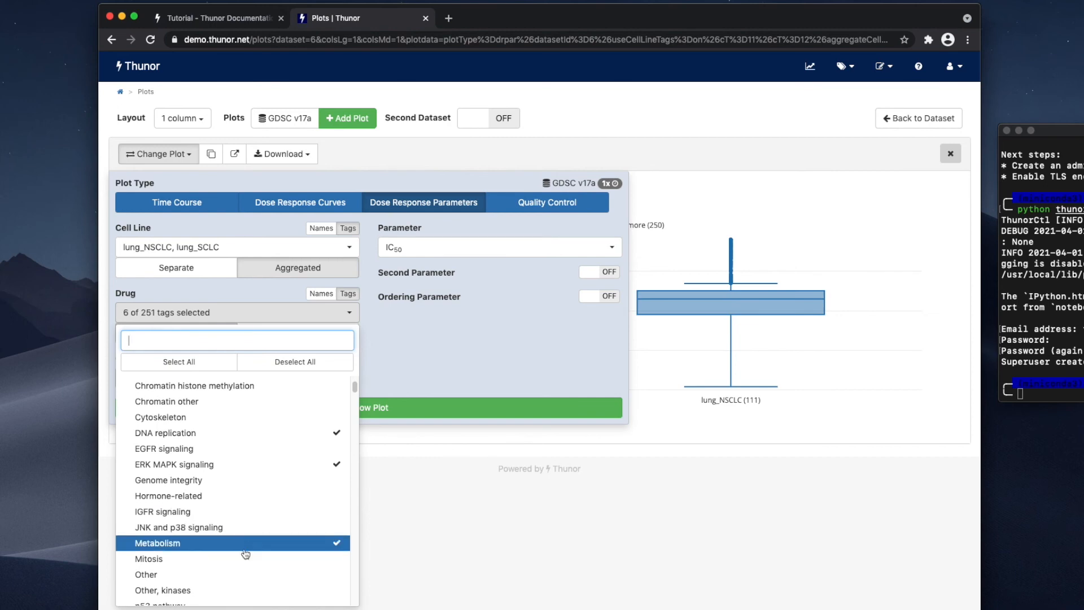
{"action": "scroll", "coordinate": [237, 536], "scroll_direction": "down", "scroll_amount": 5}
{"action": "scroll", "coordinate": [229, 531], "scroll_direction": "down", "scroll_amount": 2}
{"action": "left_click", "coordinate": [229, 523]}
{"action": "left_click", "coordinate": [405, 381]}
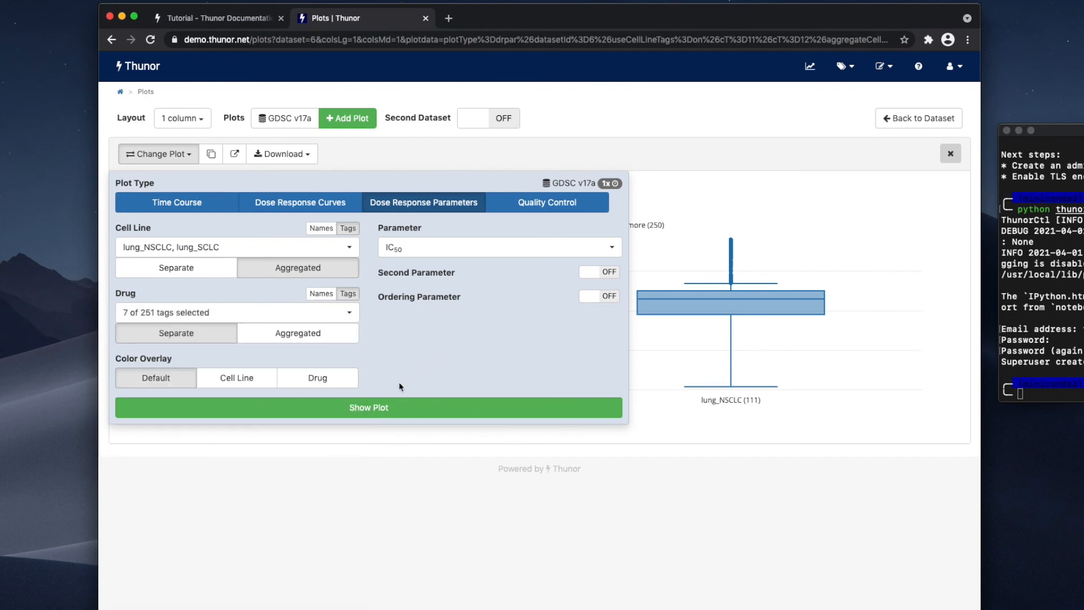
{"action": "left_click", "coordinate": [367, 407]}
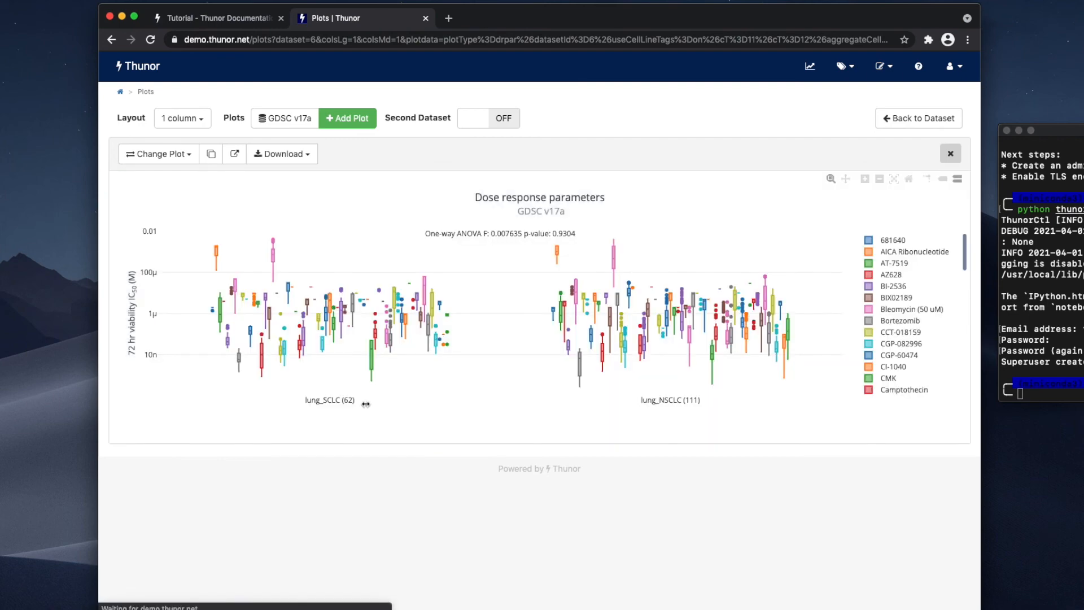
Aggregate the drugs by tag, redraw the plot, and inspect the Metabolism boxes for lung_NSCLC and lung_SCLC
{"action": "left_click", "coordinate": [158, 153]}
{"action": "left_click", "coordinate": [298, 332]}
{"action": "left_click", "coordinate": [325, 406]}
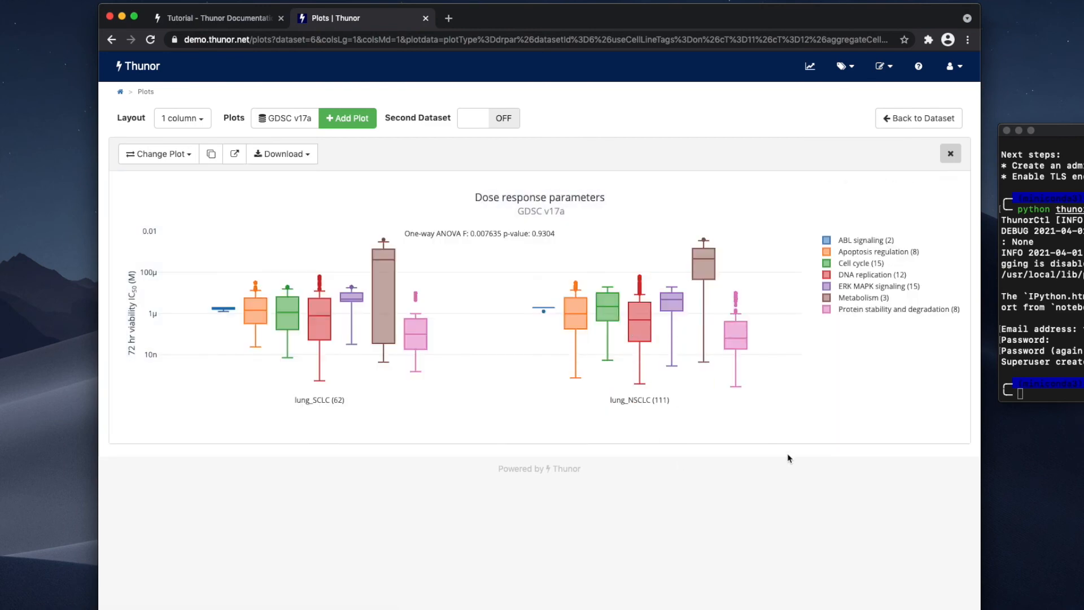
{"action": "mouse_move", "coordinate": [704, 277]}
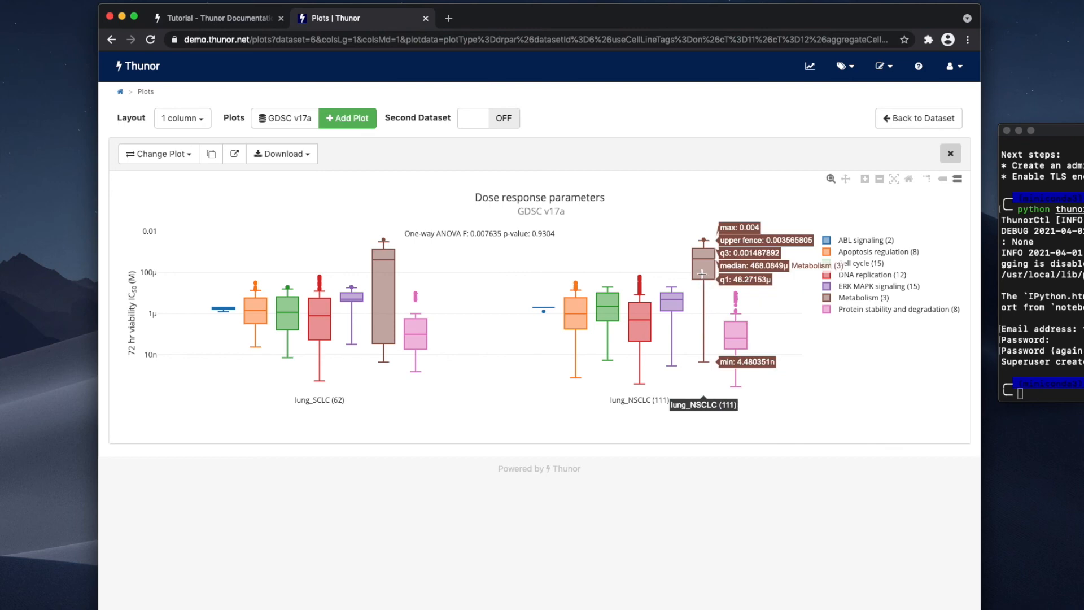
{"action": "mouse_move", "coordinate": [393, 295]}
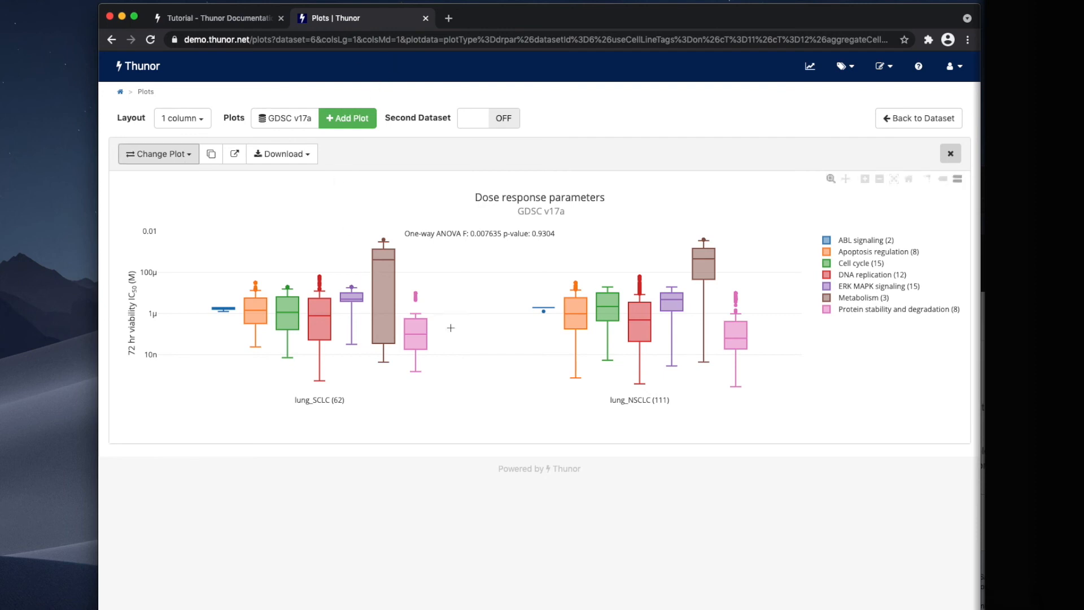
Open the Thunor Core documentation at core.thunor.net in a new browser tab
{"action": "left_click", "coordinate": [449, 19]}
{"action": "type", "text": "core."}
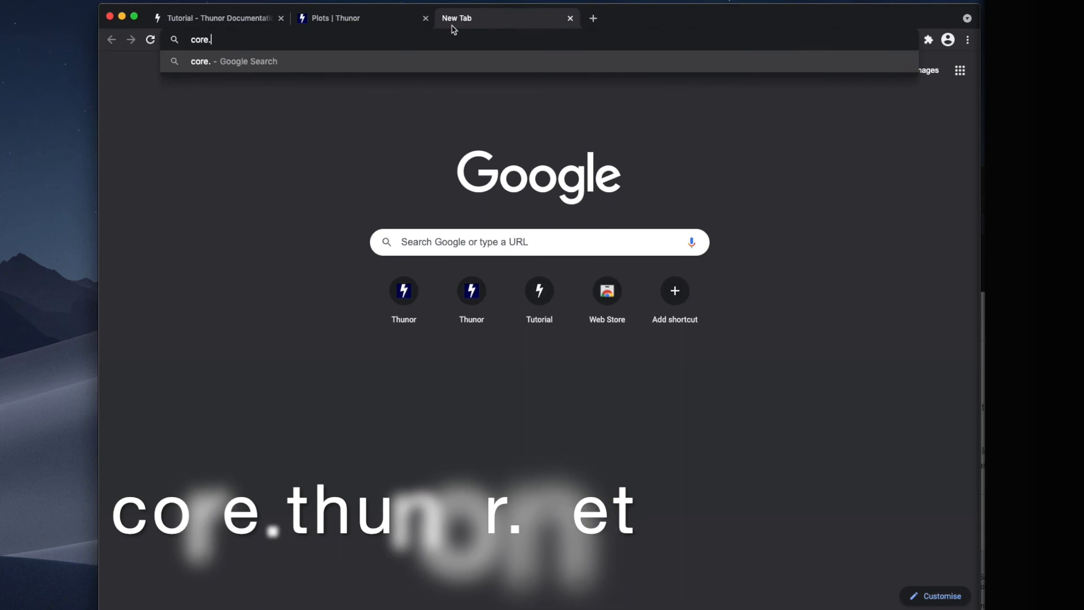
{"action": "type", "text": "thunor.net"}
{"action": "key", "text": "Return"}
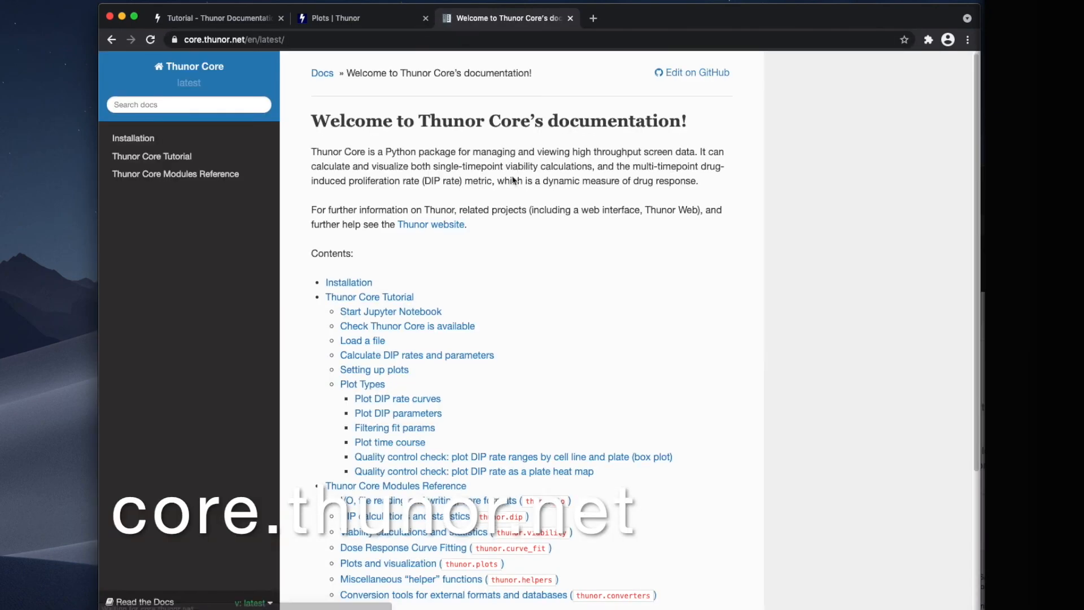
Review the documentation contents, open the Thunor Core Tutorial, and skim its code examples on loading files and calculating DIP rates
{"action": "scroll", "coordinate": [513, 180], "scroll_direction": "down", "scroll_amount": 3}
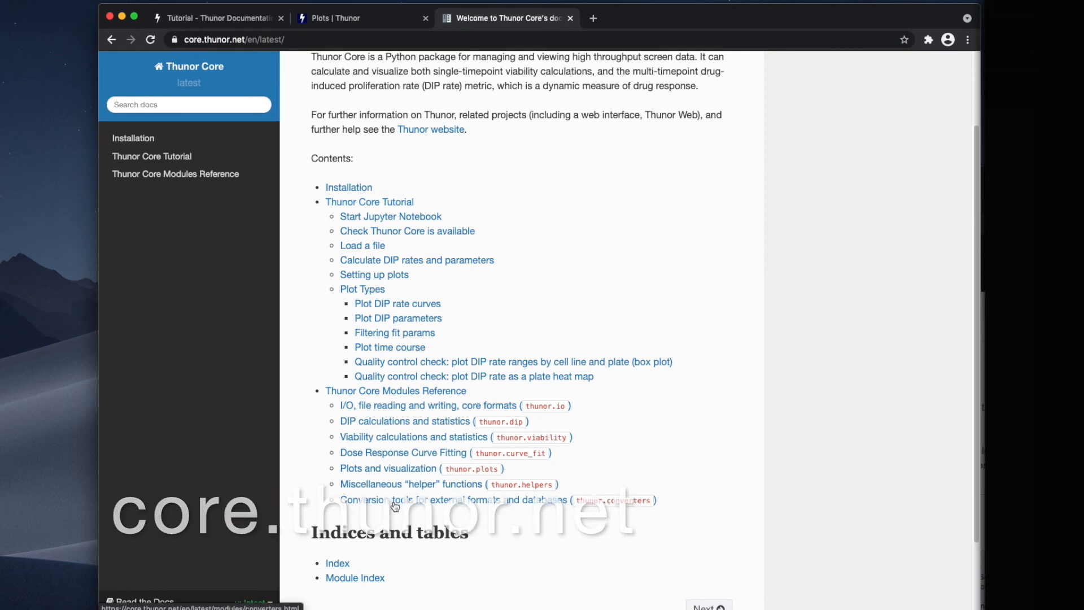
{"action": "scroll", "coordinate": [389, 399], "scroll_direction": "up", "scroll_amount": 1}
{"action": "left_click", "coordinate": [373, 233]}
{"action": "scroll", "coordinate": [615, 232], "scroll_direction": "down", "scroll_amount": 15}
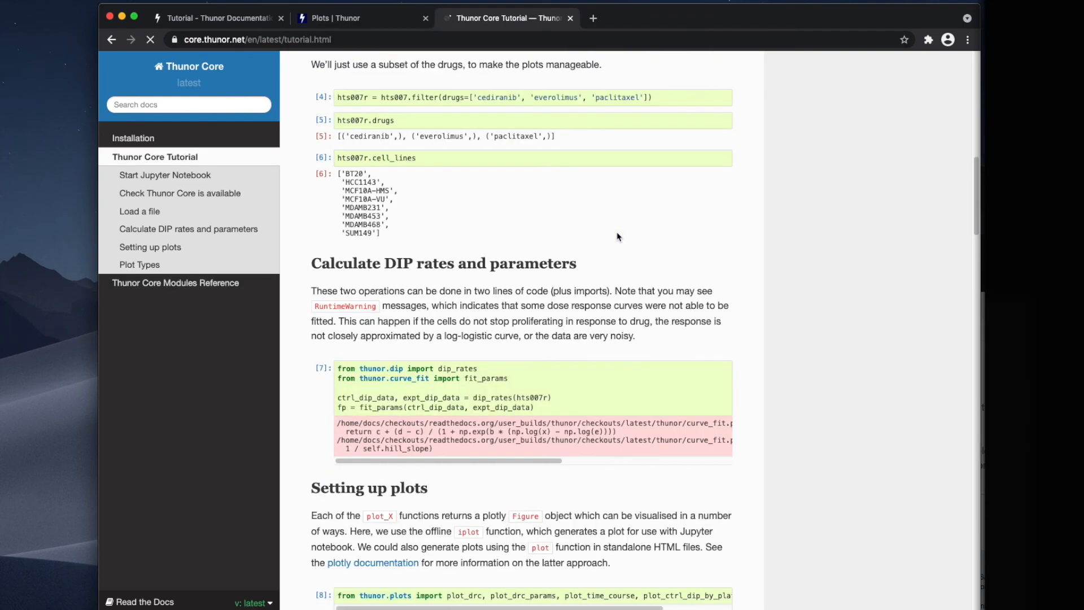
{"action": "scroll", "coordinate": [493, 377], "scroll_direction": "up", "scroll_amount": 7}
{"action": "scroll", "coordinate": [535, 194], "scroll_direction": "up", "scroll_amount": 14}
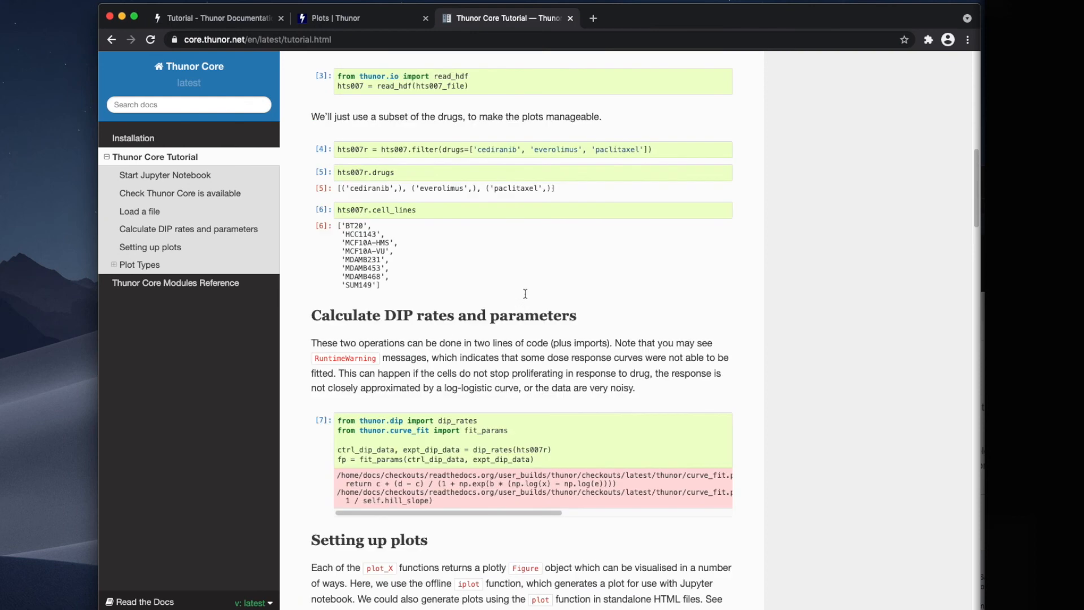
{"action": "scroll", "coordinate": [535, 195], "scroll_direction": "up", "scroll_amount": 5}
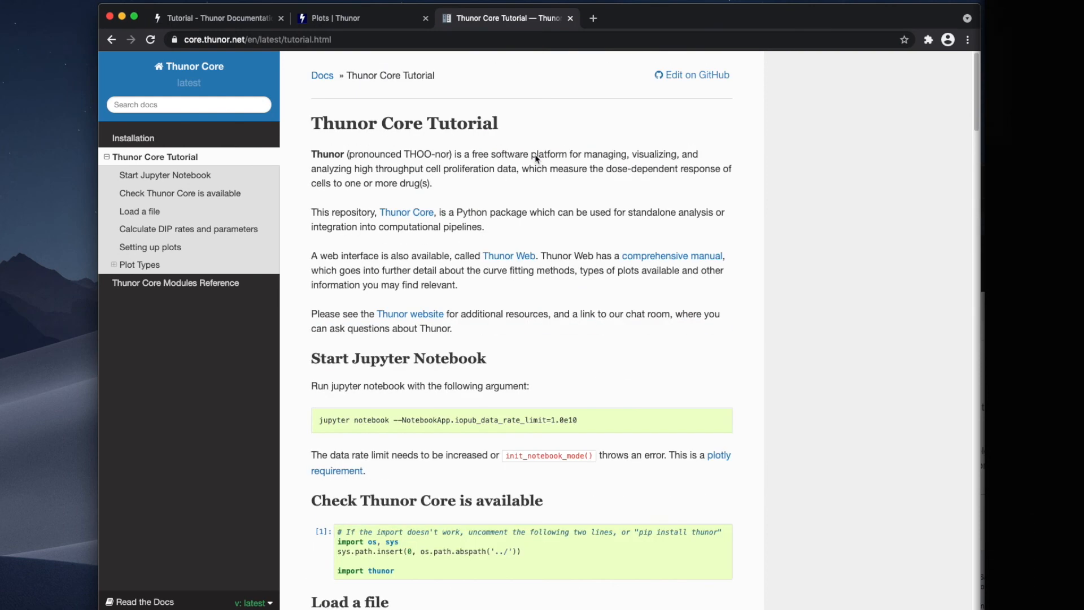
Go to thunor.net and open the Thunor Web documentation from there
{"action": "left_click", "coordinate": [487, 40]}
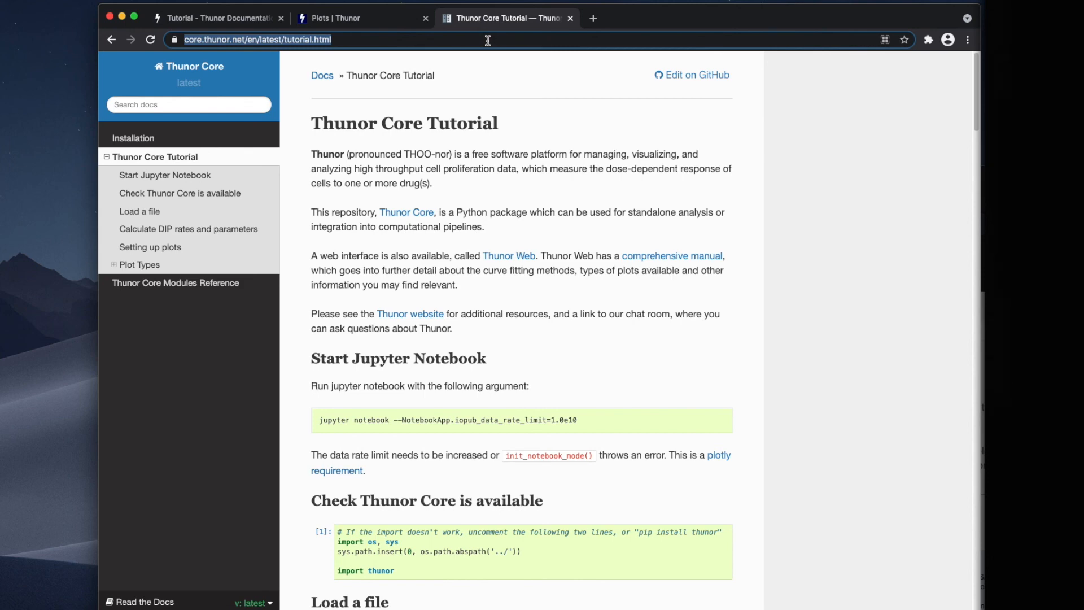
{"action": "type", "text": "thunor.net"}
{"action": "key", "text": "Return"}
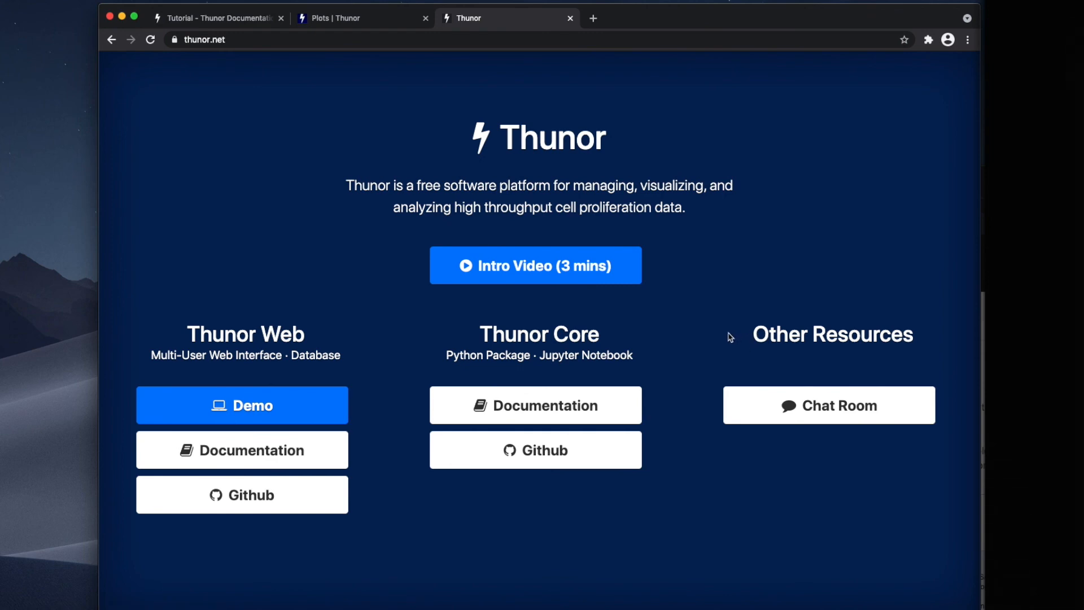
{"action": "left_click", "coordinate": [277, 463]}
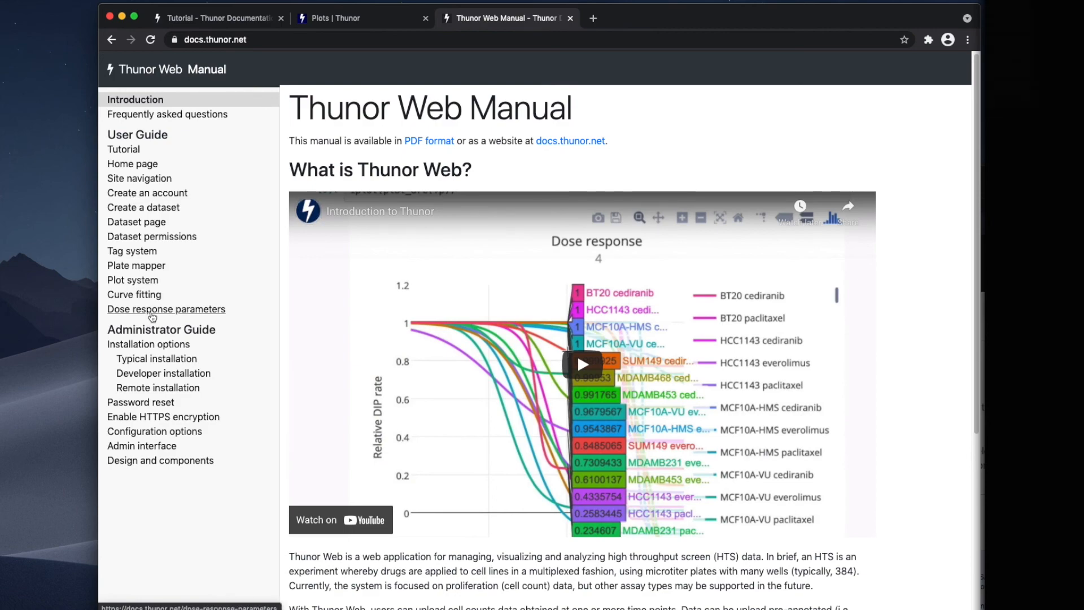
Open the Typical installation page and examine the deploy command for a network-accessible installation with TLS
{"action": "left_click", "coordinate": [158, 358]}
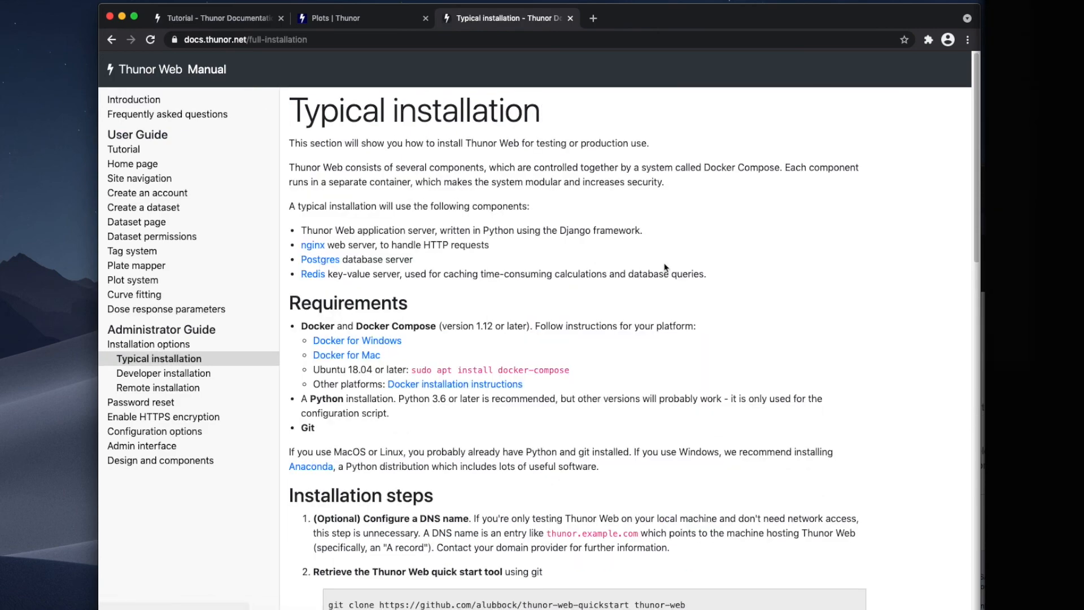
{"action": "scroll", "coordinate": [667, 271], "scroll_direction": "down", "scroll_amount": 10}
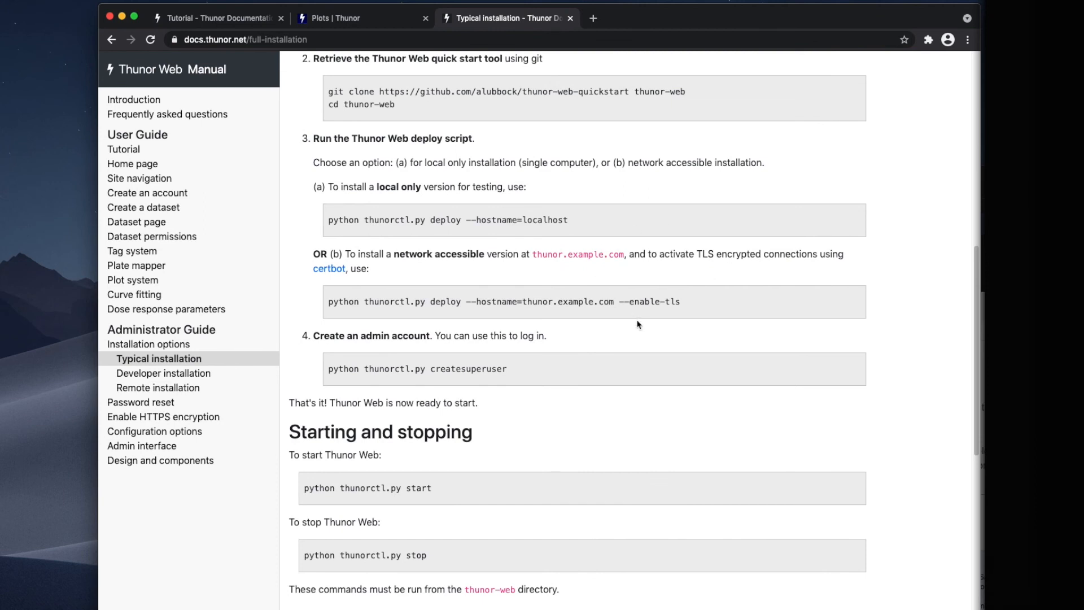
{"action": "mouse_move", "coordinate": [696, 294]}
{"action": "left_mouse_down"}
{"action": "mouse_move", "coordinate": [551, 295]}
{"action": "mouse_move", "coordinate": [696, 302]}
{"action": "left_mouse_up"}
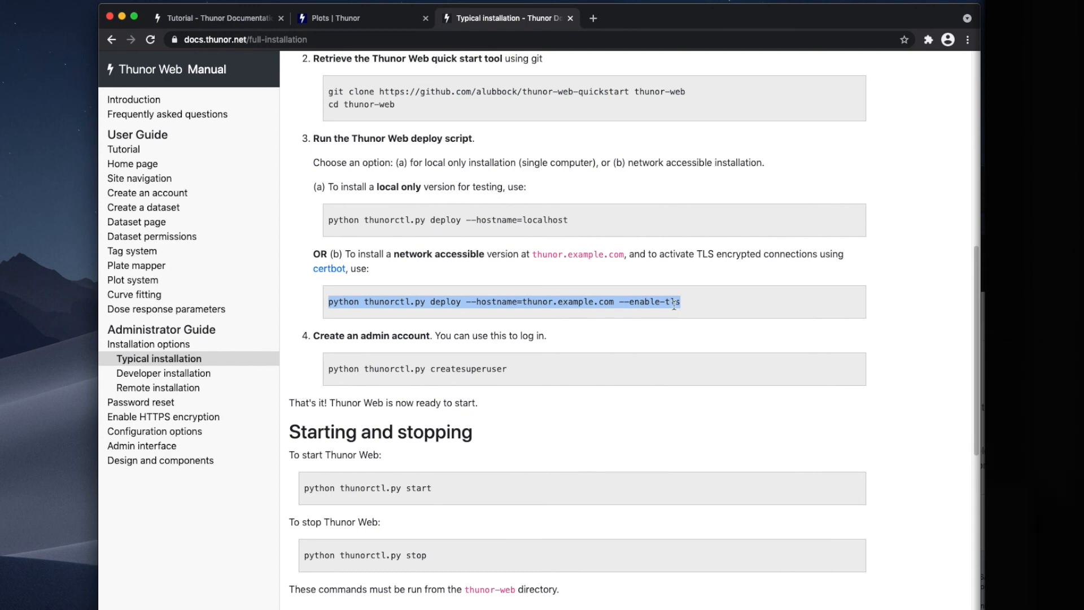
{"action": "left_click", "coordinate": [501, 308]}
{"action": "scroll", "coordinate": [500, 307], "scroll_direction": "down", "scroll_amount": 3}
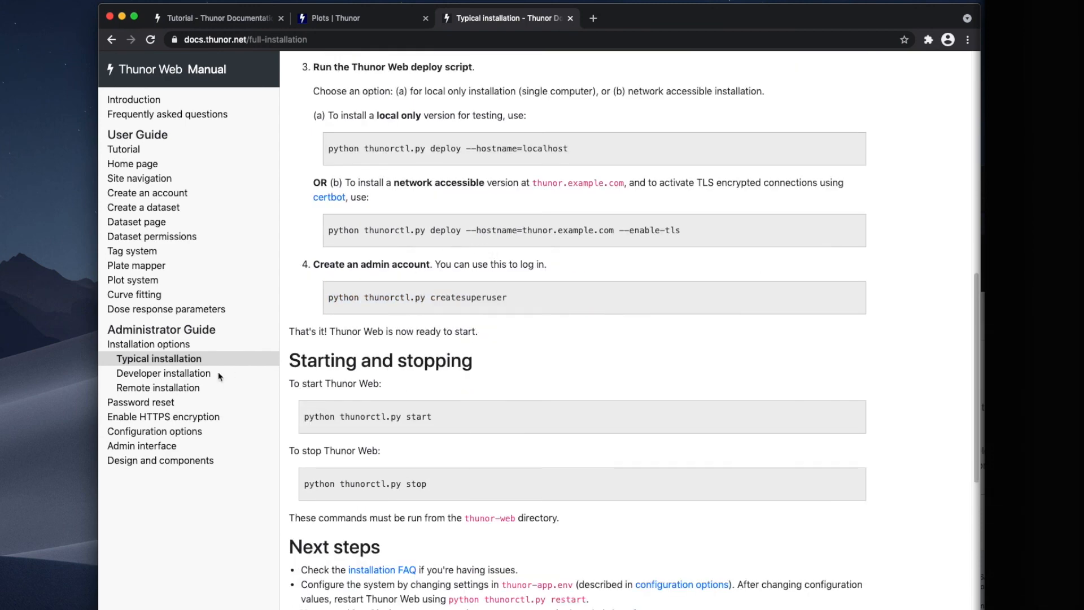
Open the Configuration options page and read how to change settings and enable public user signup
{"action": "left_click", "coordinate": [158, 435]}
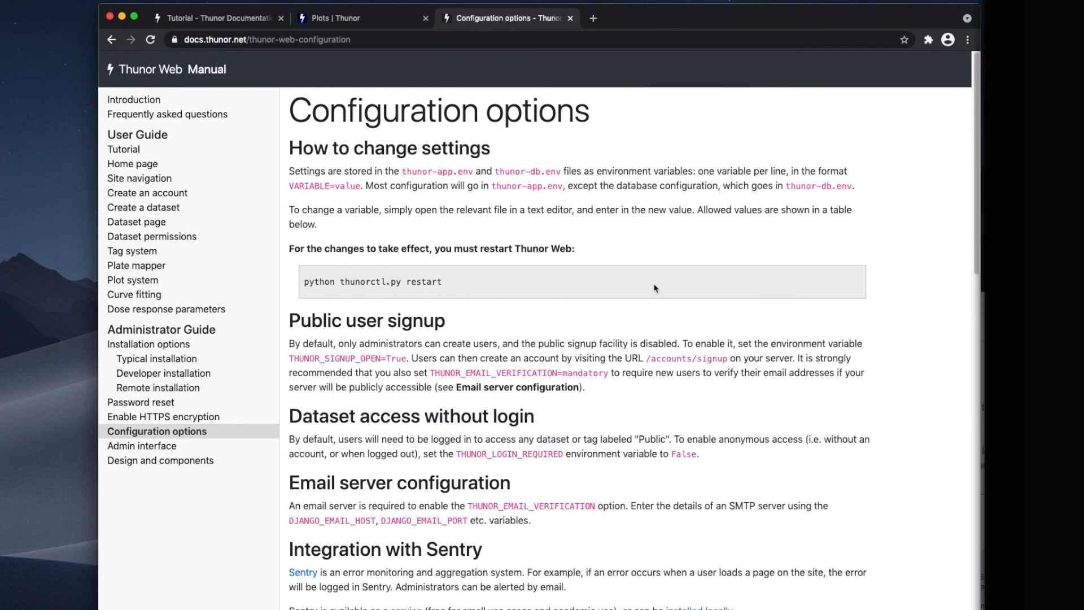
{"action": "scroll", "coordinate": [621, 249], "scroll_direction": "down", "scroll_amount": 4}
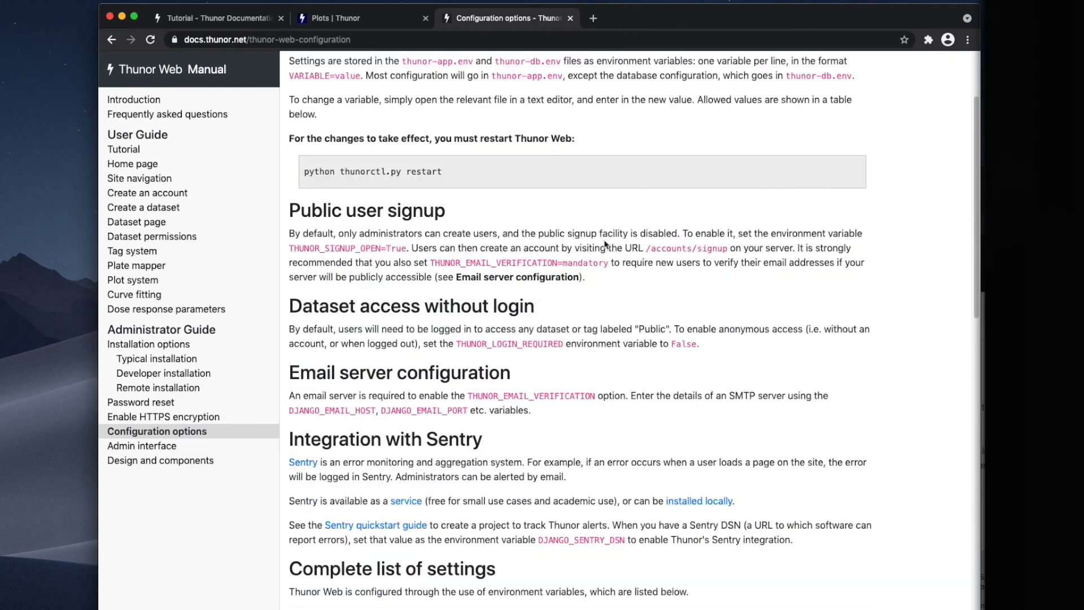
{"action": "scroll", "coordinate": [666, 249], "scroll_direction": "up", "scroll_amount": 3}
{"action": "scroll", "coordinate": [687, 249], "scroll_direction": "up", "scroll_amount": 1}
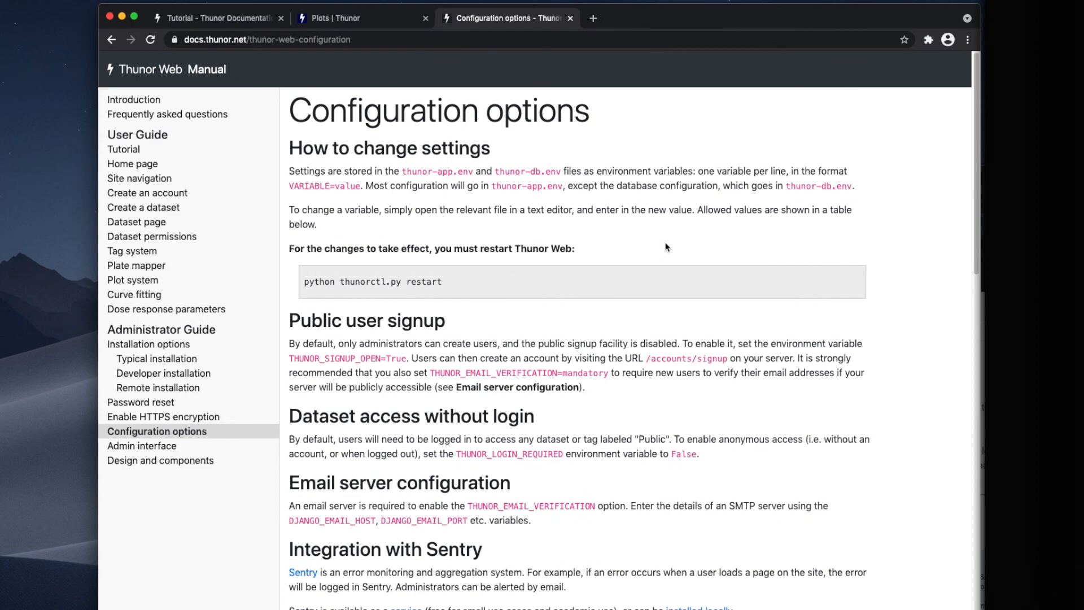
{"action": "scroll", "coordinate": [665, 246], "scroll_direction": "down", "scroll_amount": 2}
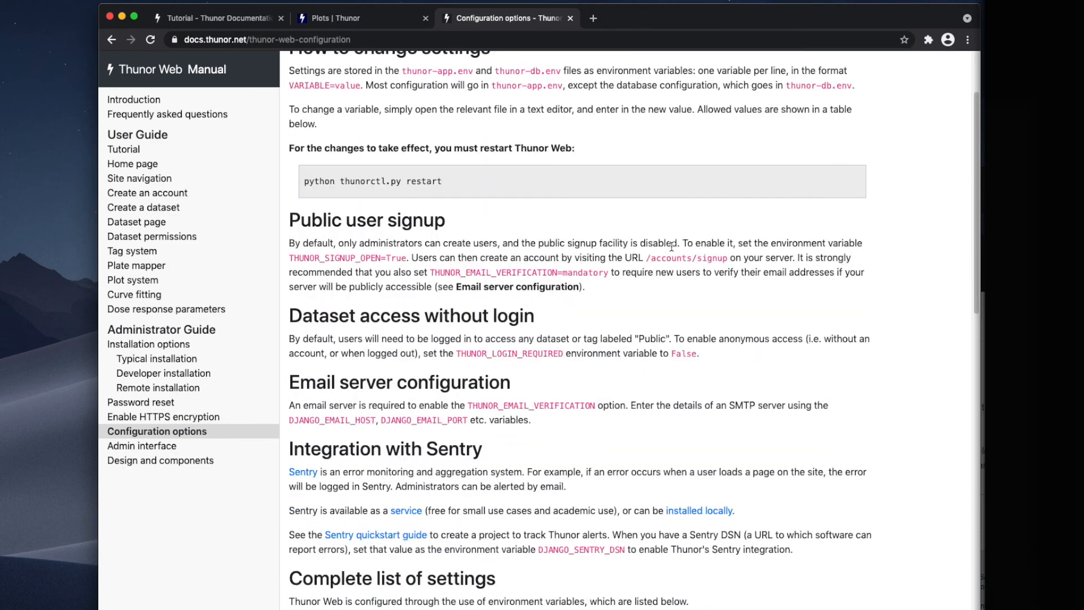
{"action": "left_click_drag", "start_coordinate": [687, 304], "coordinate": [623, 234]}
{"action": "left_click", "coordinate": [507, 201]}
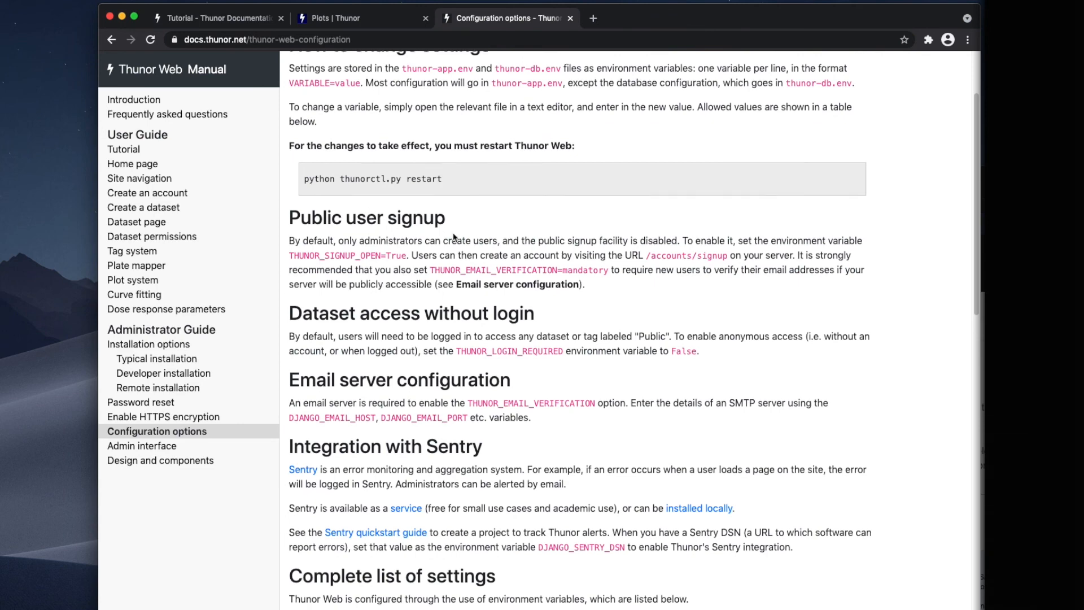
Read the sections on dataset access without login, email server configuration and Sentry integration, down to the complete settings list
{"action": "scroll", "coordinate": [448, 273], "scroll_direction": "down", "scroll_amount": 1}
{"action": "left_click_drag", "start_coordinate": [447, 272], "coordinate": [734, 330]}
{"action": "left_click", "coordinate": [735, 331]}
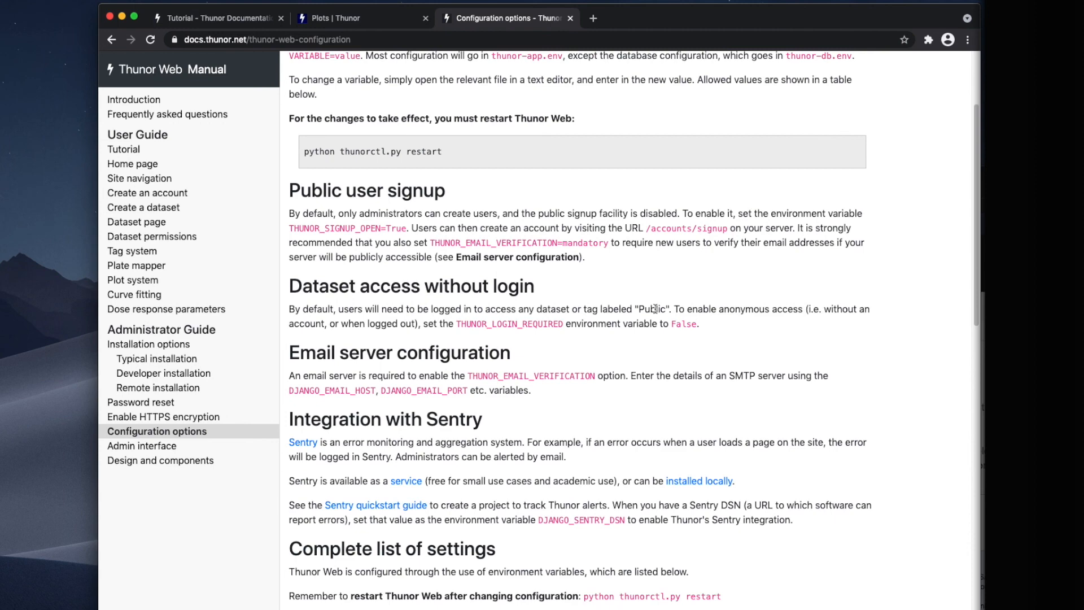
{"action": "scroll", "coordinate": [663, 312], "scroll_direction": "down", "scroll_amount": 2}
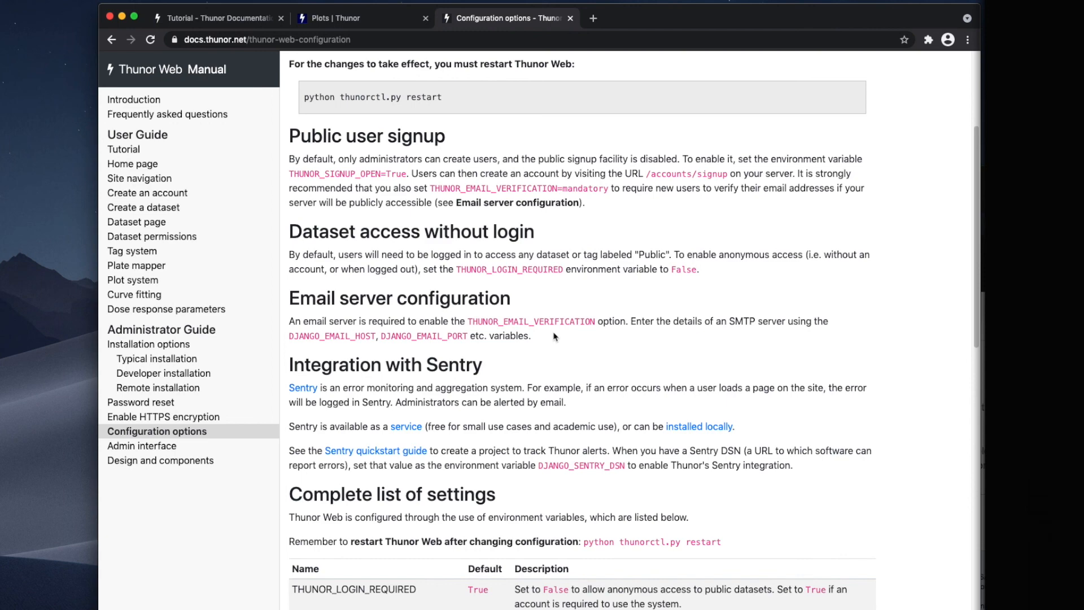
{"action": "scroll", "coordinate": [553, 336], "scroll_direction": "down", "scroll_amount": 3}
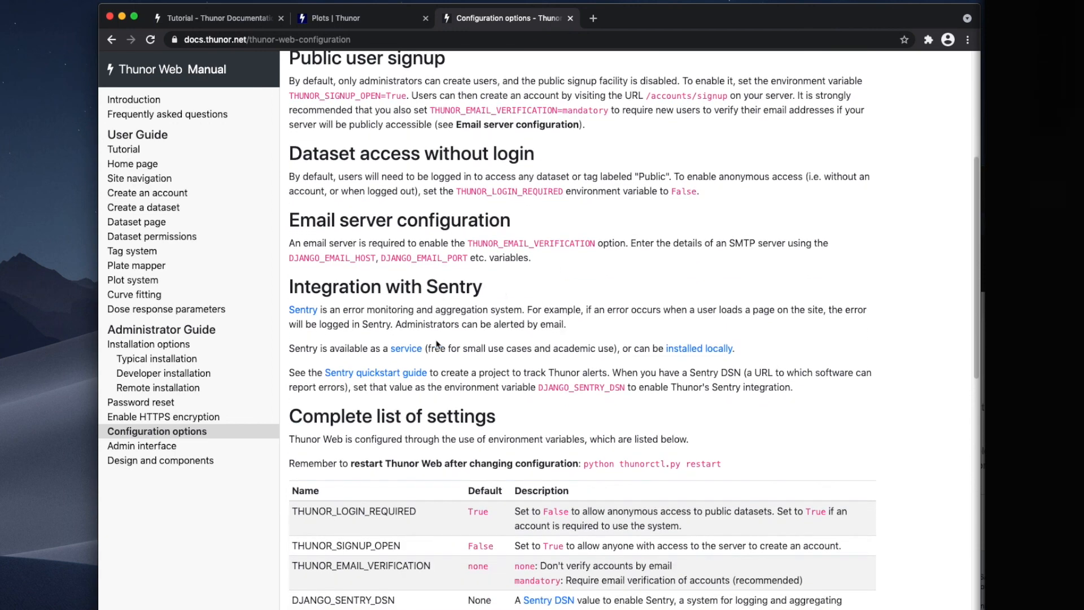
Examine the complete list of environment variable settings on the Configuration options page, down to the uWSGI entries
{"action": "scroll", "coordinate": [500, 324], "scroll_direction": "down", "scroll_amount": 1}
{"action": "scroll", "coordinate": [500, 322], "scroll_direction": "down", "scroll_amount": 1}
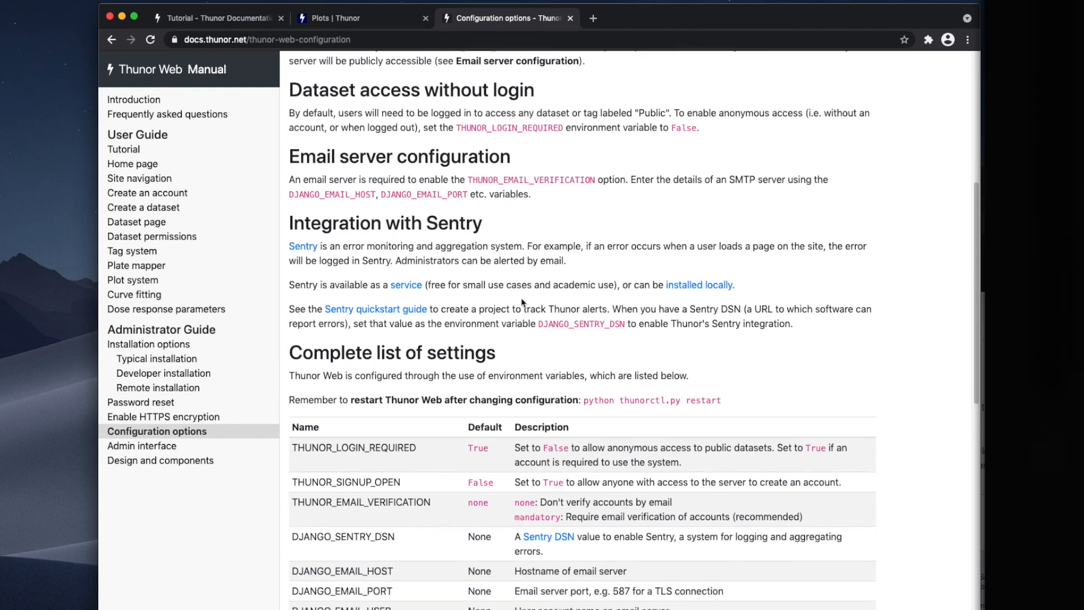
{"action": "scroll", "coordinate": [522, 302], "scroll_direction": "down", "scroll_amount": 7}
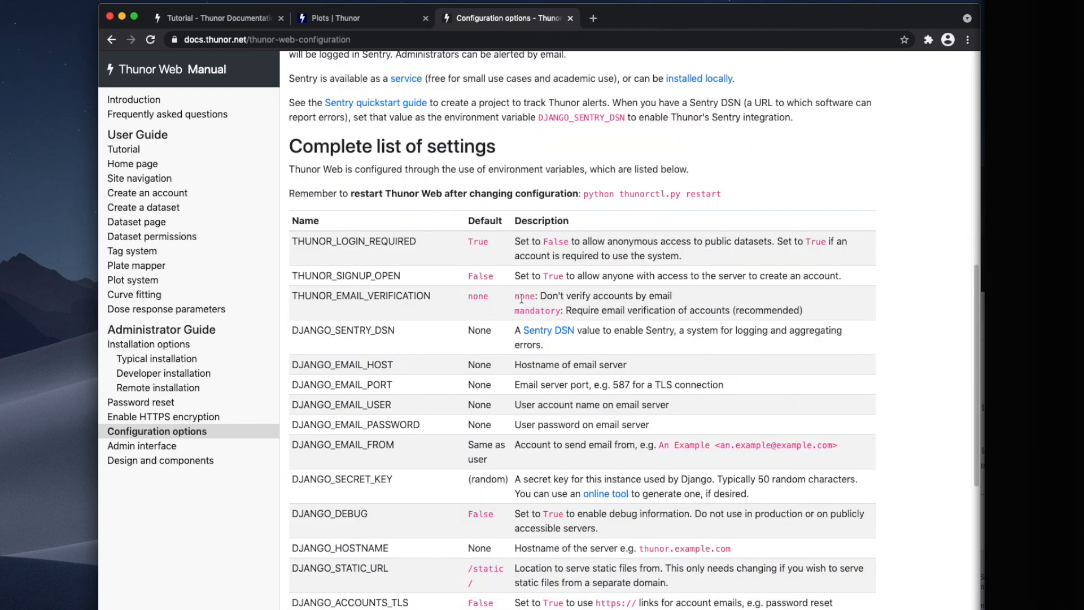
{"action": "scroll", "coordinate": [522, 170], "scroll_direction": "down", "scroll_amount": 2}
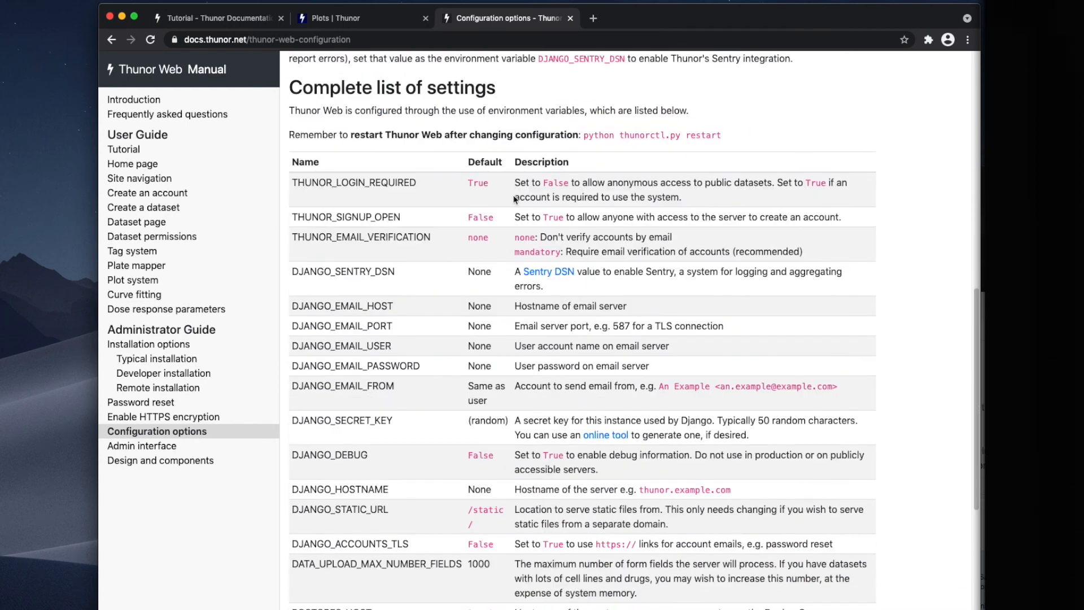
{"action": "scroll", "coordinate": [515, 198], "scroll_direction": "down", "scroll_amount": 1}
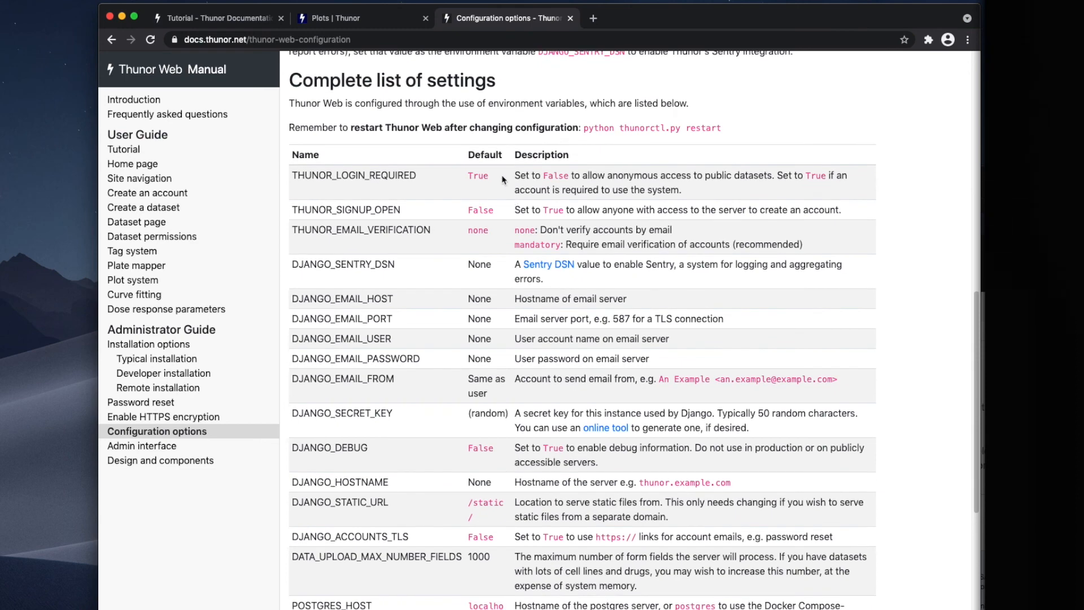
{"action": "scroll", "coordinate": [501, 184], "scroll_direction": "down", "scroll_amount": 2}
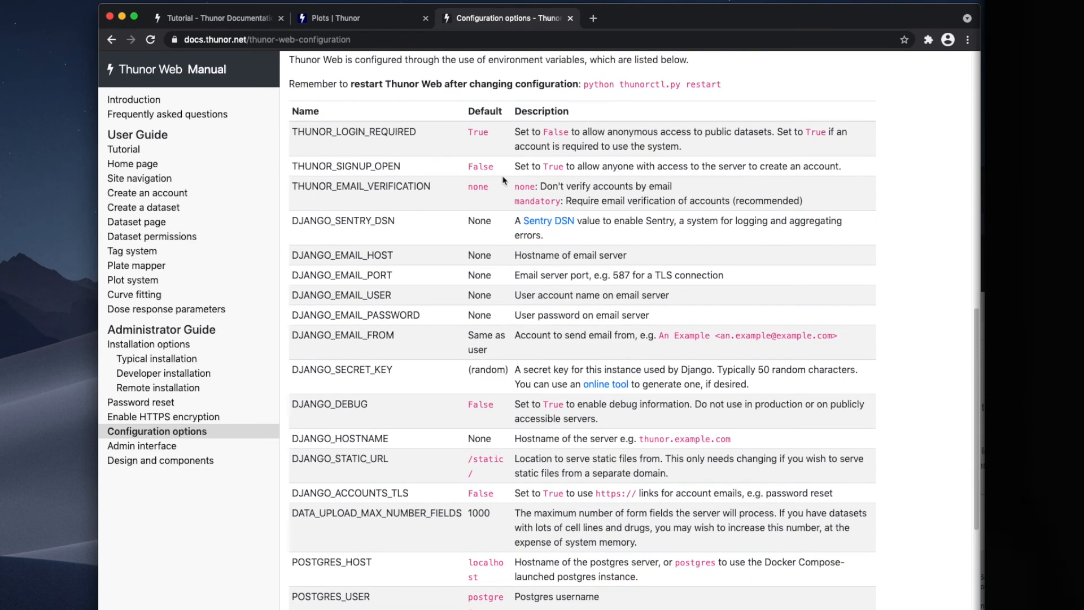
{"action": "scroll", "coordinate": [494, 196], "scroll_direction": "down", "scroll_amount": 6}
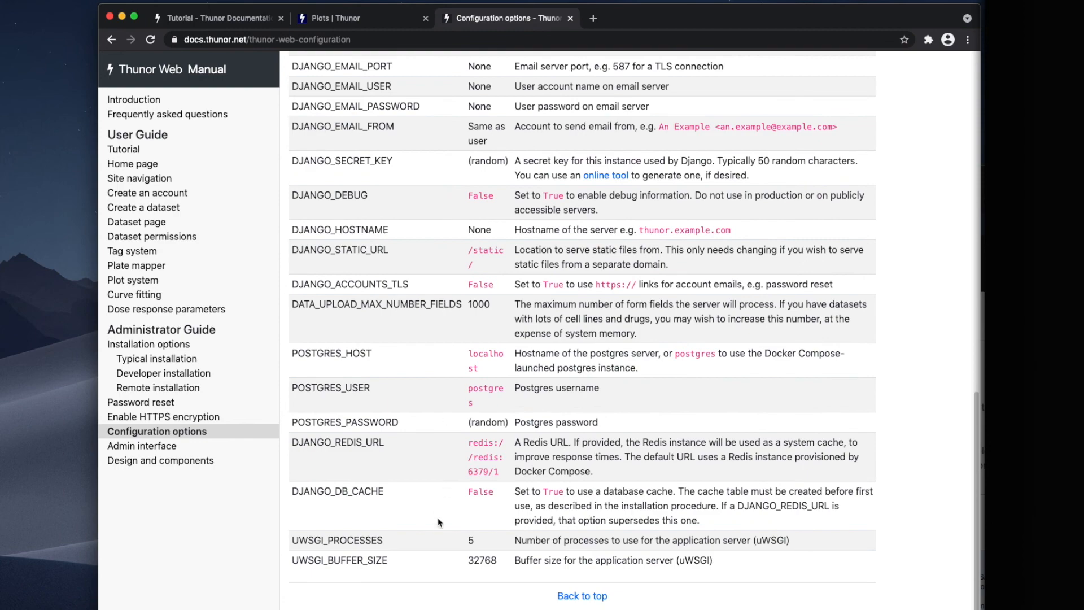
{"action": "scroll", "coordinate": [449, 271], "scroll_direction": "up", "scroll_amount": 12}
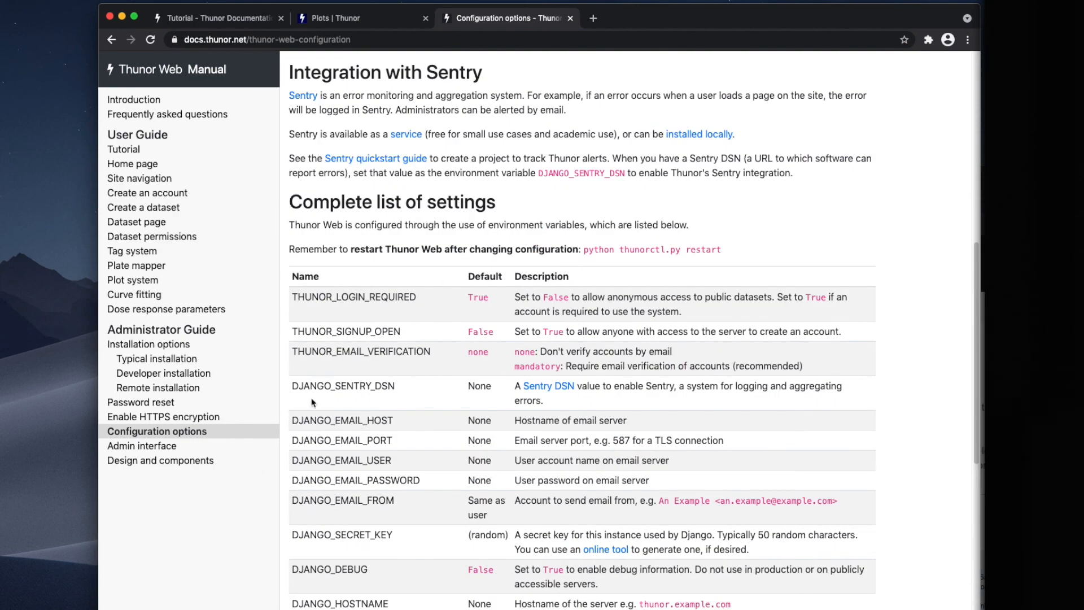
{"action": "scroll", "coordinate": [310, 406], "scroll_direction": "down", "scroll_amount": 9}
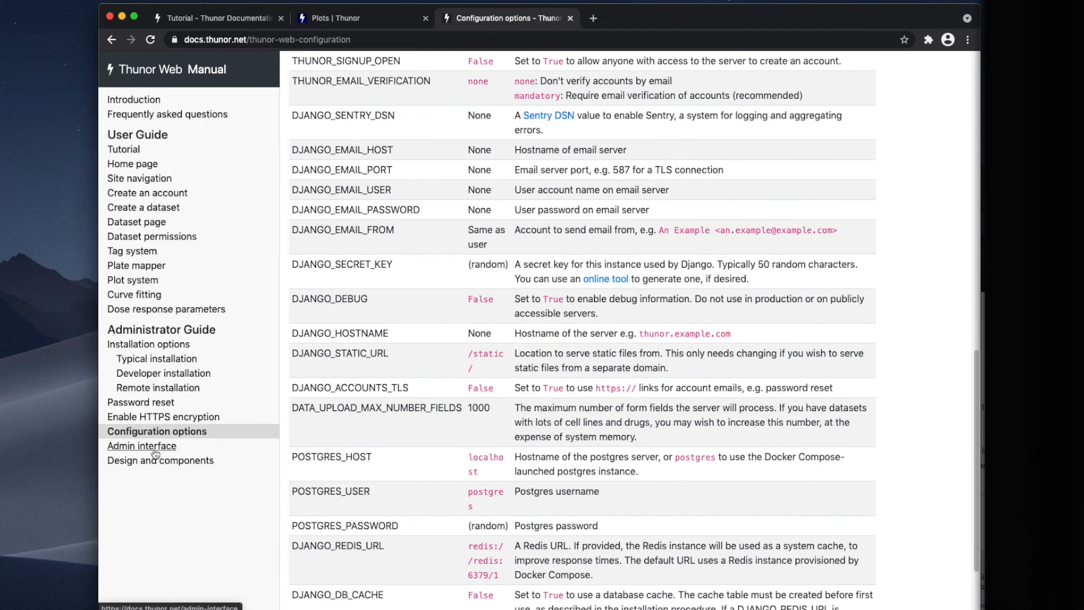
Open the Admin interface documentation page and replace the Plots tab with a new one showing localhost/admin
{"action": "left_click", "coordinate": [142, 446]}
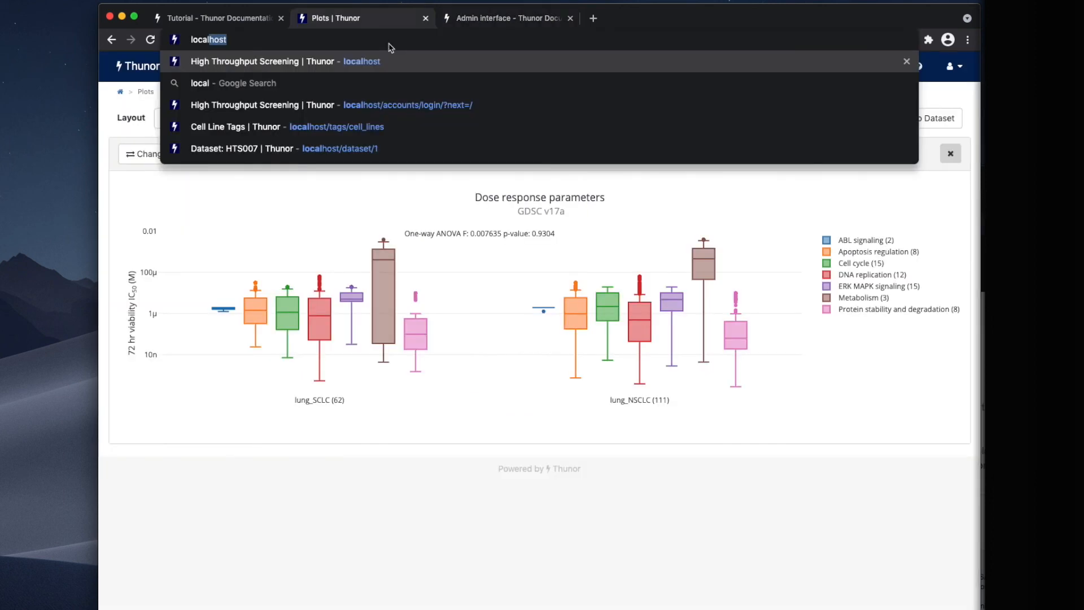
{"action": "key", "text": "super+w"}
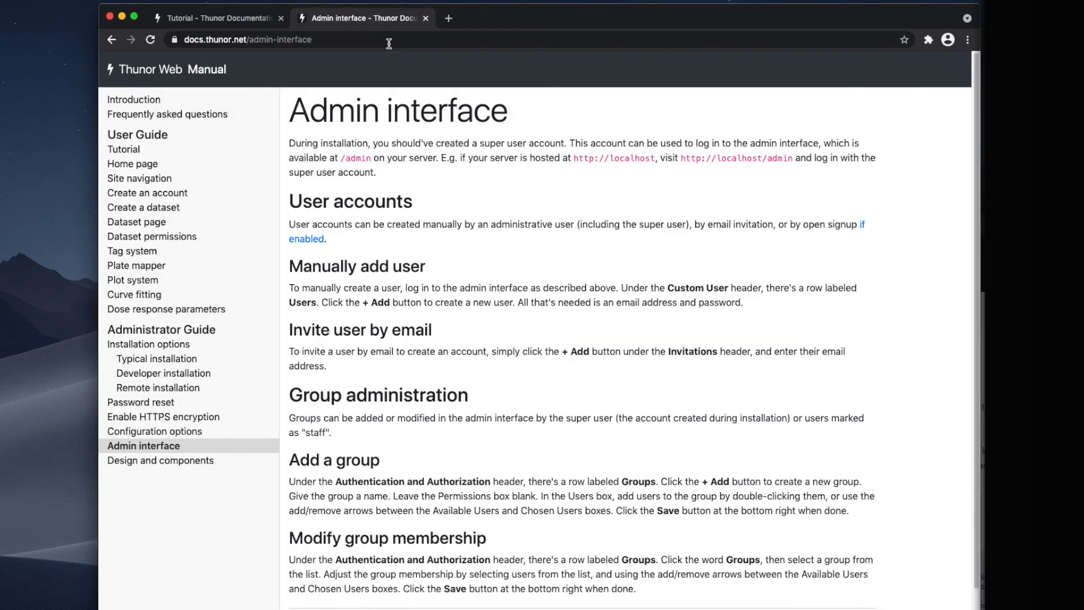
{"action": "key", "text": "super+t"}
{"action": "type", "text": "localhost/admi"}
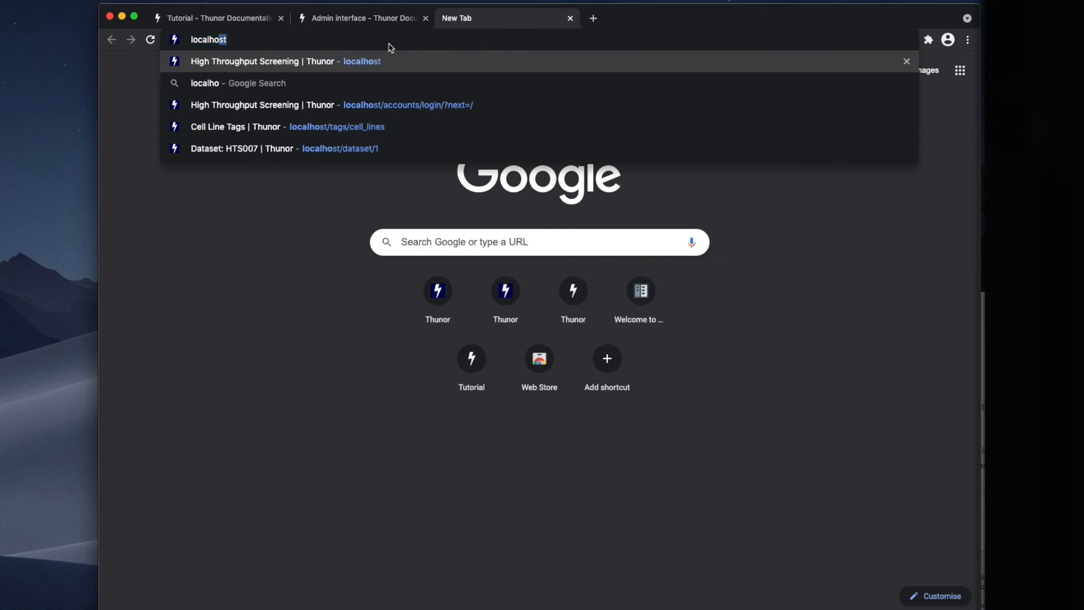
{"action": "type", "text": "n"}
{"action": "key", "text": "Return"}
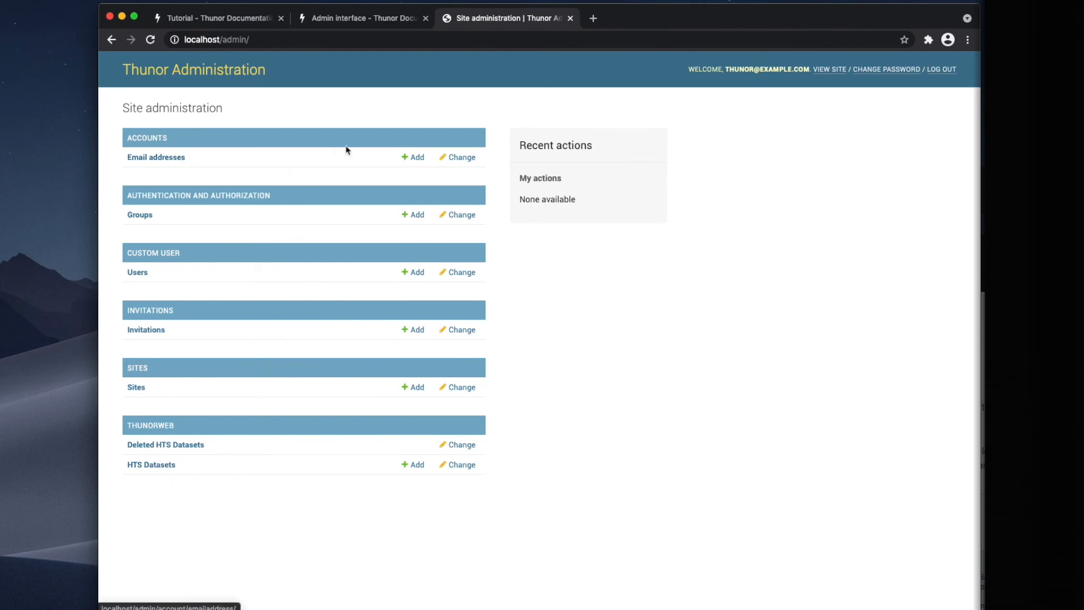
Add a group named My Lab with the administrator account as its member, leaving permissions empty, and save it
{"action": "left_click", "coordinate": [146, 216]}
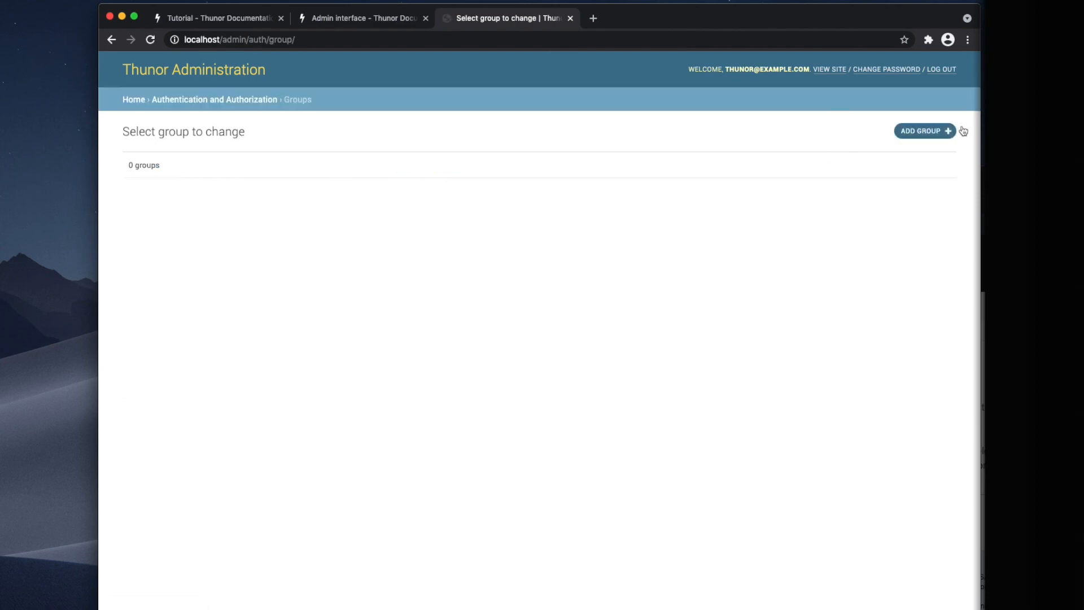
{"action": "left_click", "coordinate": [937, 133]}
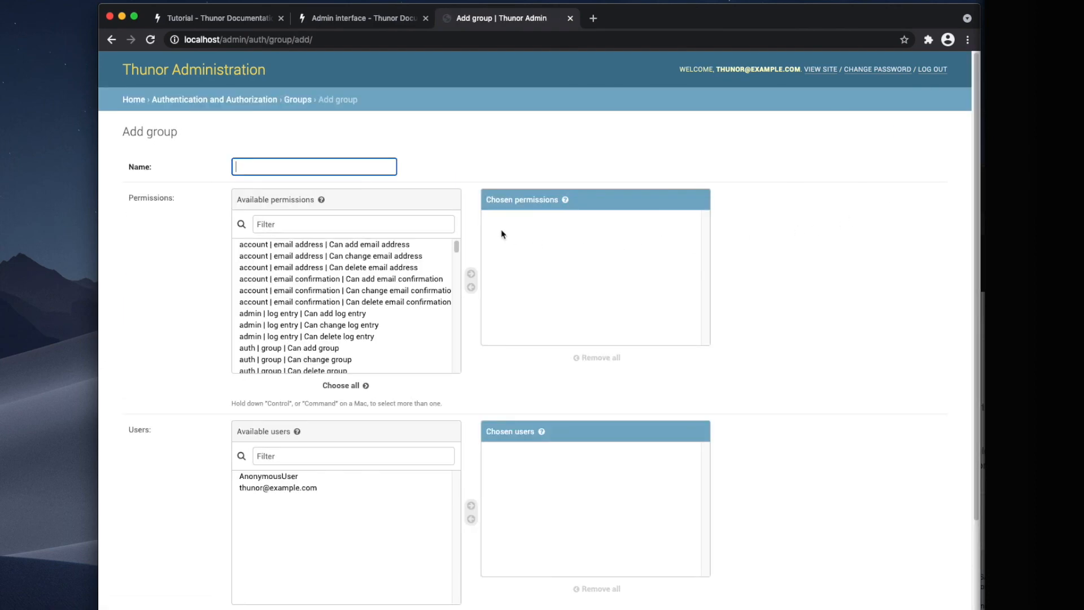
{"action": "type", "text": "My Lab"}
{"action": "scroll", "coordinate": [723, 254], "scroll_direction": "down", "scroll_amount": 3}
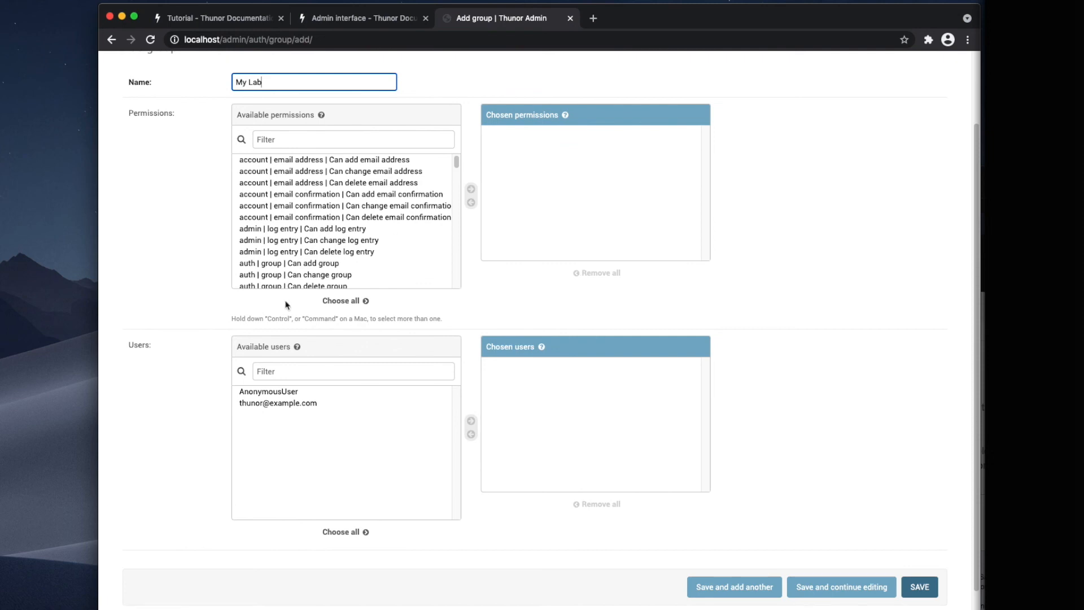
{"action": "double_click", "coordinate": [287, 403]}
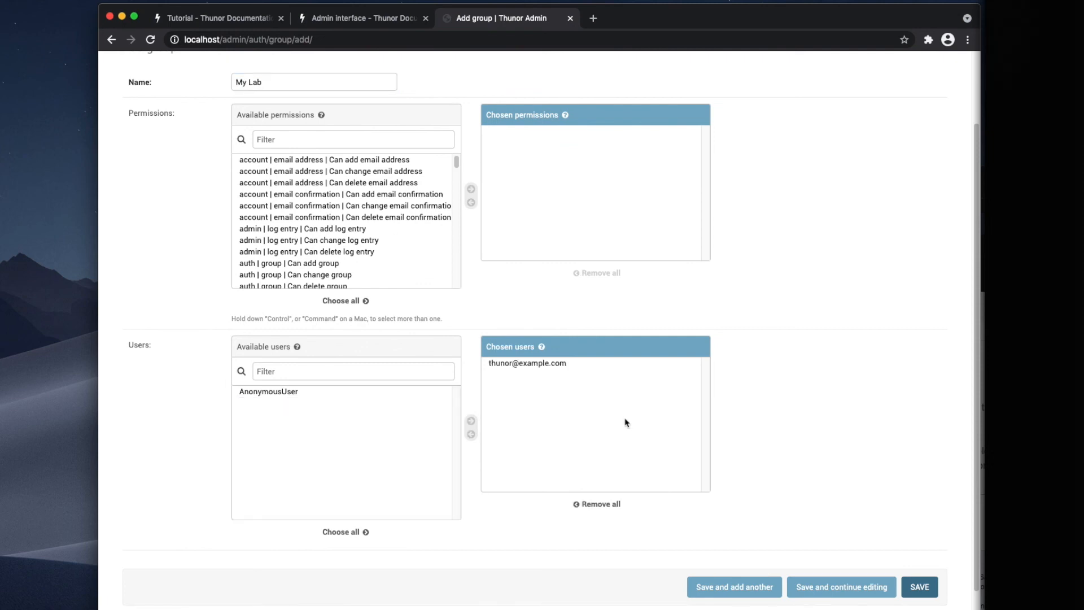
{"action": "left_click", "coordinate": [917, 587]}
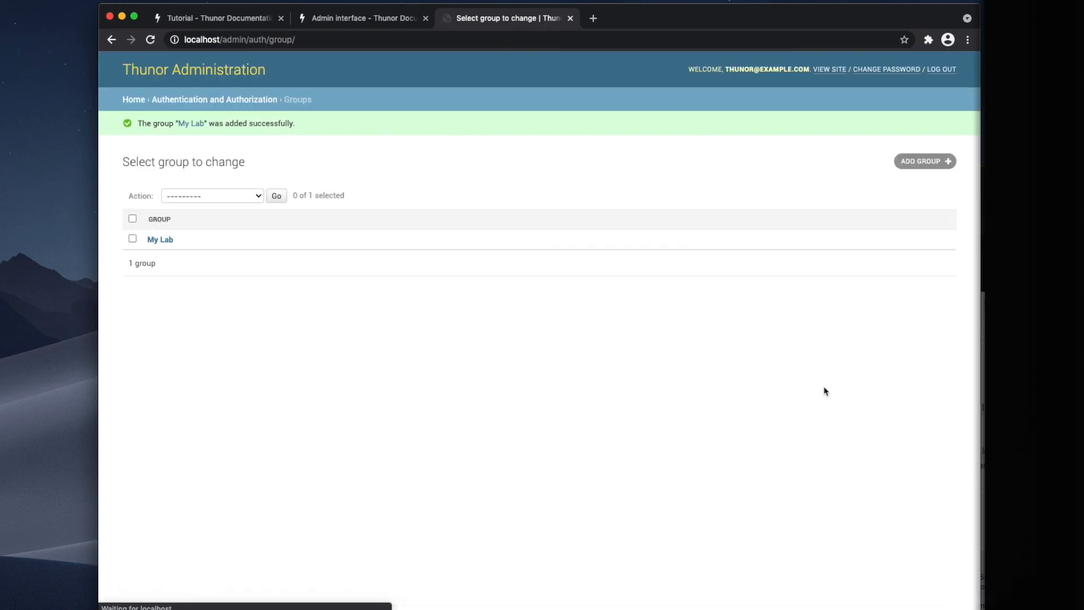
Reopen the My Lab group, remove the administrator account from its users, add it back and save the group
{"action": "left_click", "coordinate": [160, 240]}
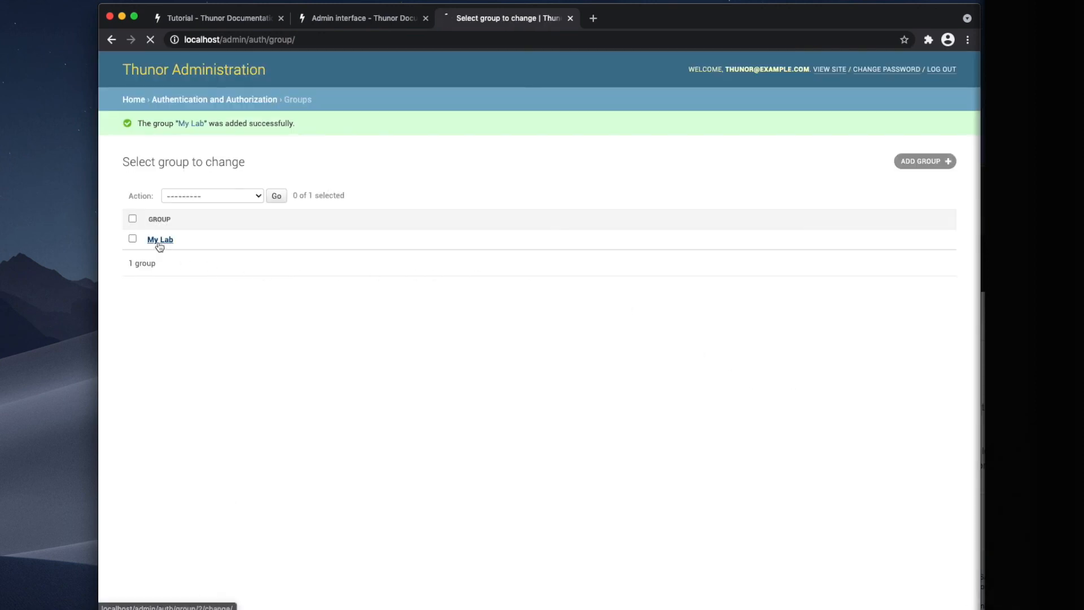
{"action": "scroll", "coordinate": [484, 405], "scroll_direction": "down", "scroll_amount": 3}
{"action": "double_click", "coordinate": [535, 355]}
{"action": "double_click", "coordinate": [282, 394]}
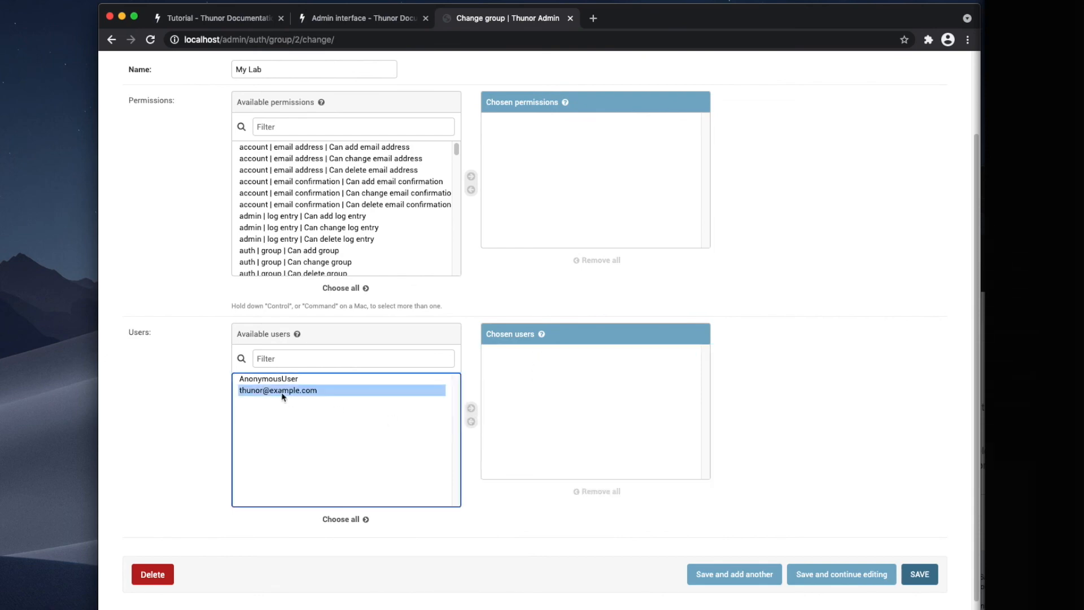
{"action": "left_click", "coordinate": [906, 571]}
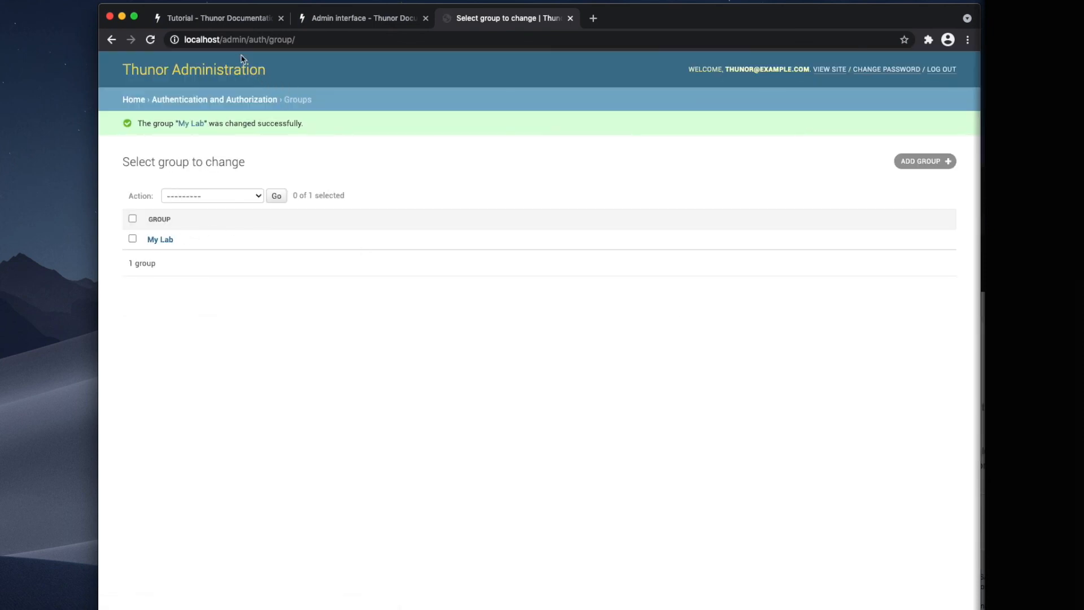
Go to the localhost home page and look through the My Lab, Public and My Datasets lists
{"action": "left_click_drag", "start_coordinate": [221, 40], "coordinate": [295, 39]}
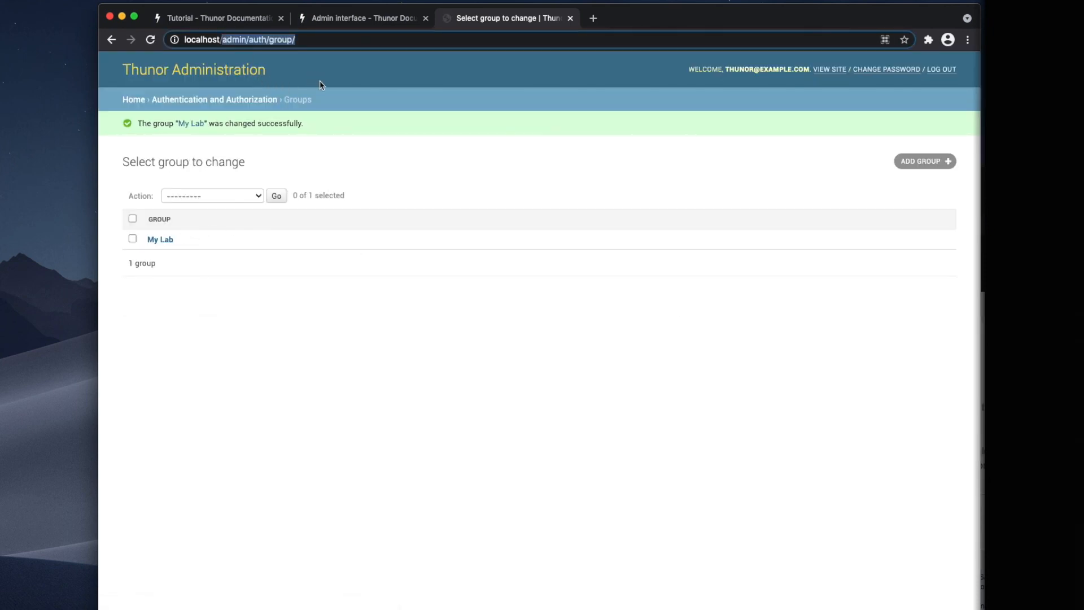
{"action": "key", "text": "BackSpace"}
{"action": "key", "text": "Return"}
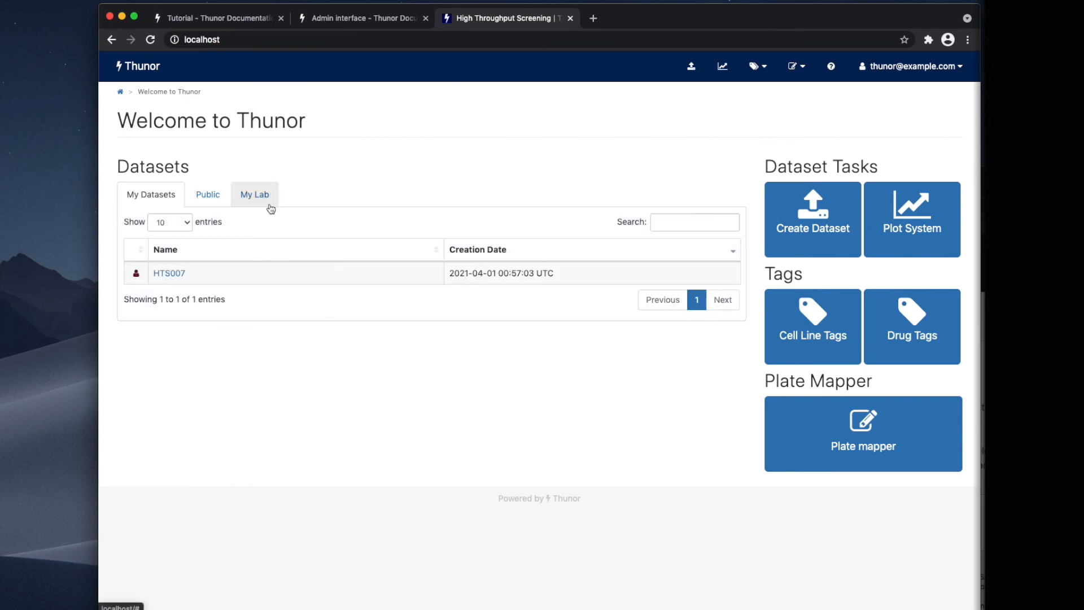
{"action": "left_click", "coordinate": [270, 207]}
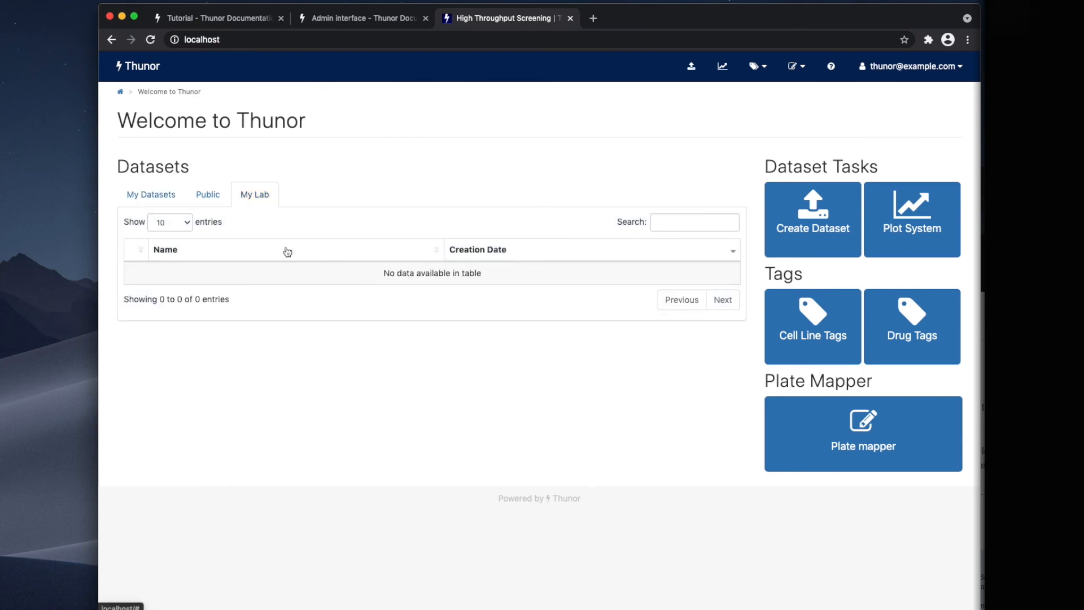
{"action": "left_click", "coordinate": [206, 196]}
{"action": "left_click", "coordinate": [259, 196]}
{"action": "left_click", "coordinate": [135, 198]}
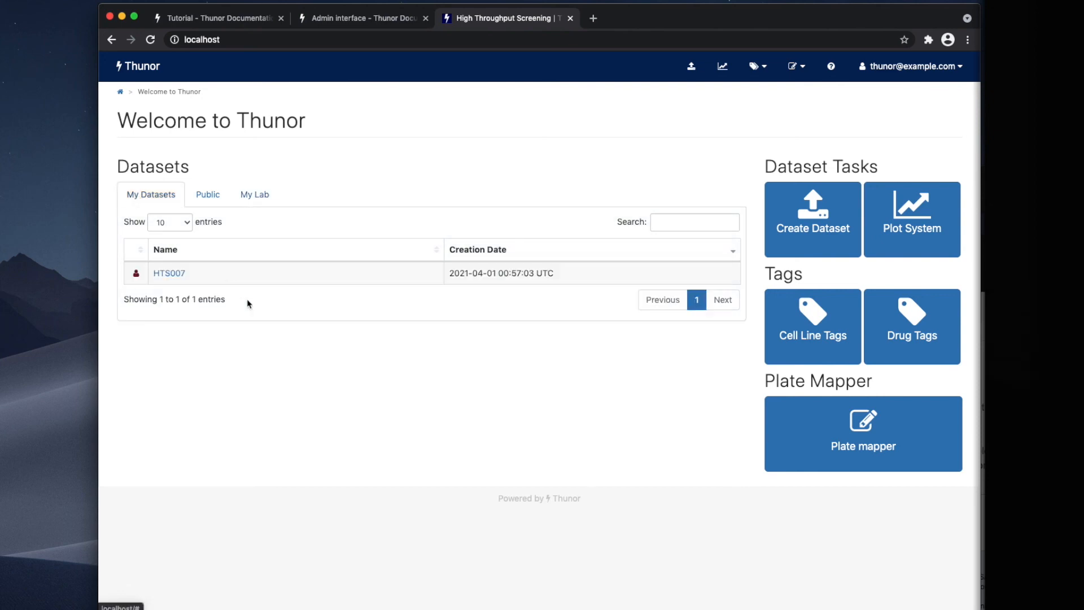
Open the permissions of dataset HTS007 and enable View plots for the My Lab group
{"action": "left_click", "coordinate": [169, 273]}
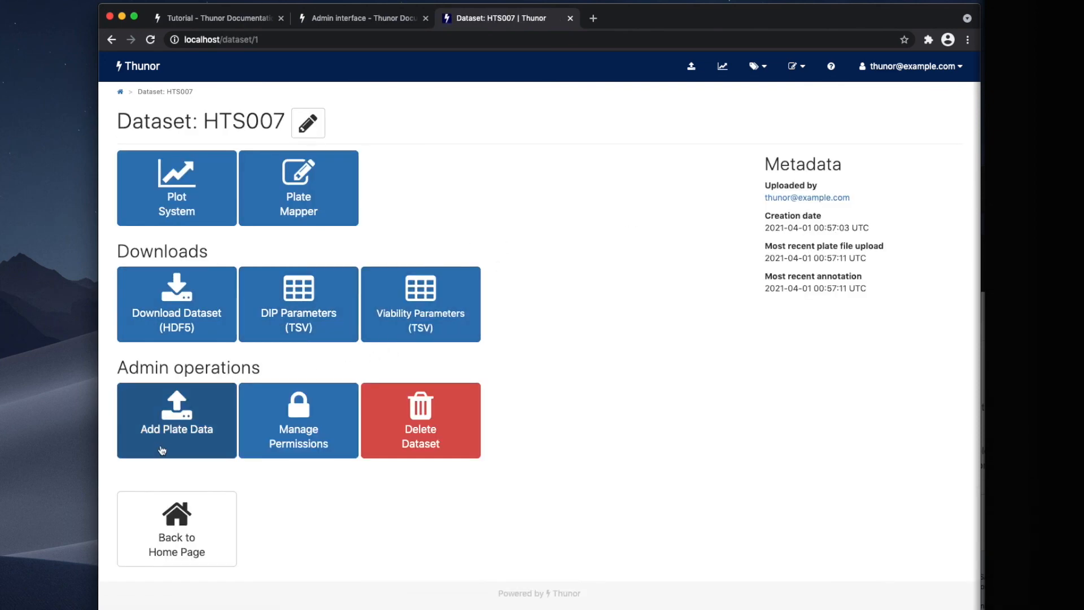
{"action": "left_click", "coordinate": [271, 432]}
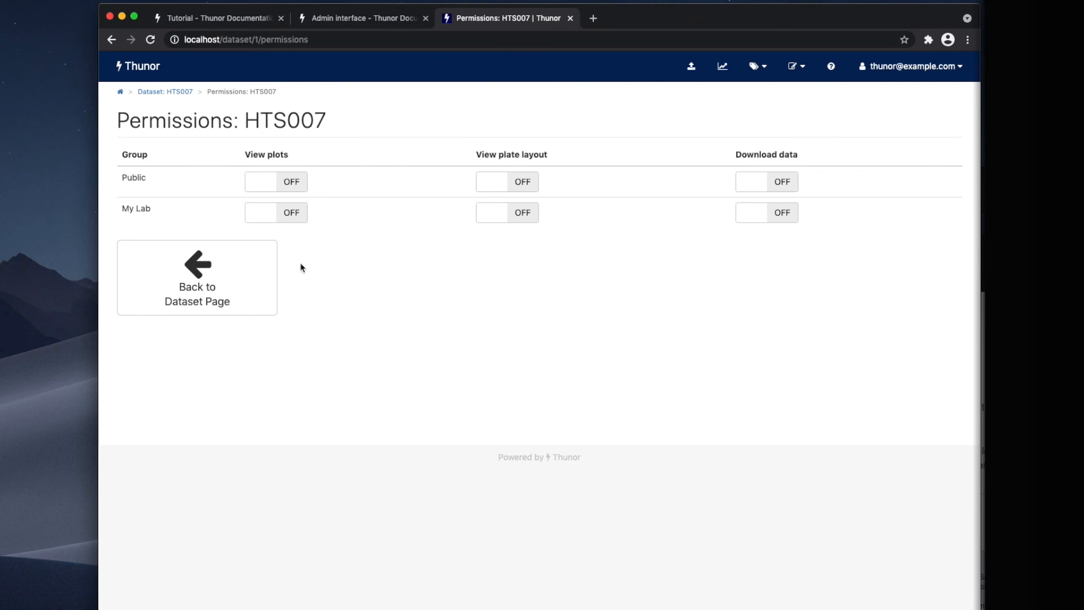
{"action": "left_click", "coordinate": [283, 218]}
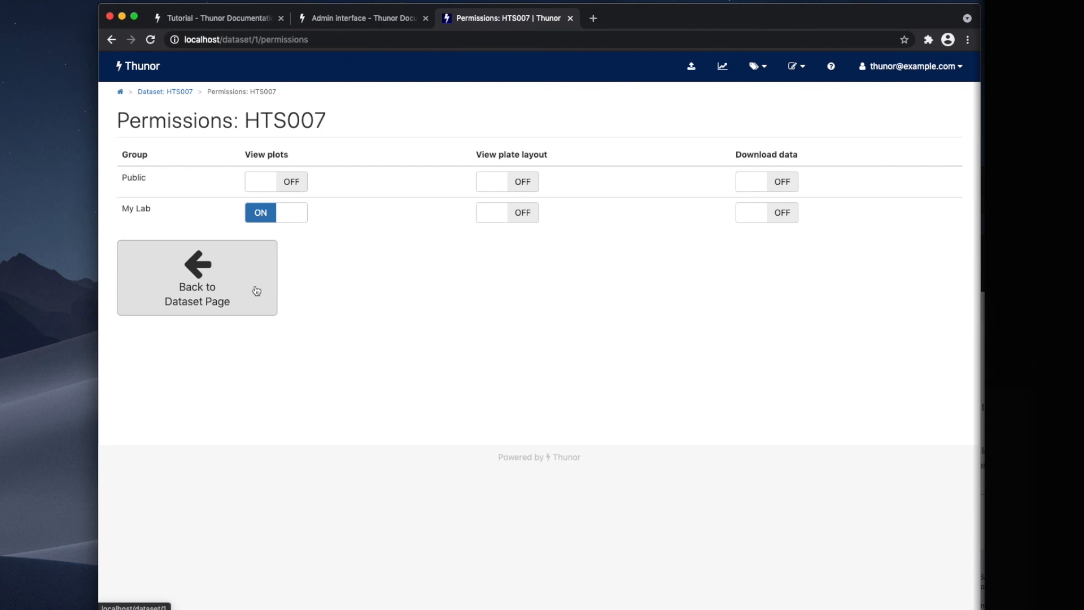
Return to the Thunor home page and open HTS007 from the My Lab dataset list
{"action": "left_click", "coordinate": [139, 66]}
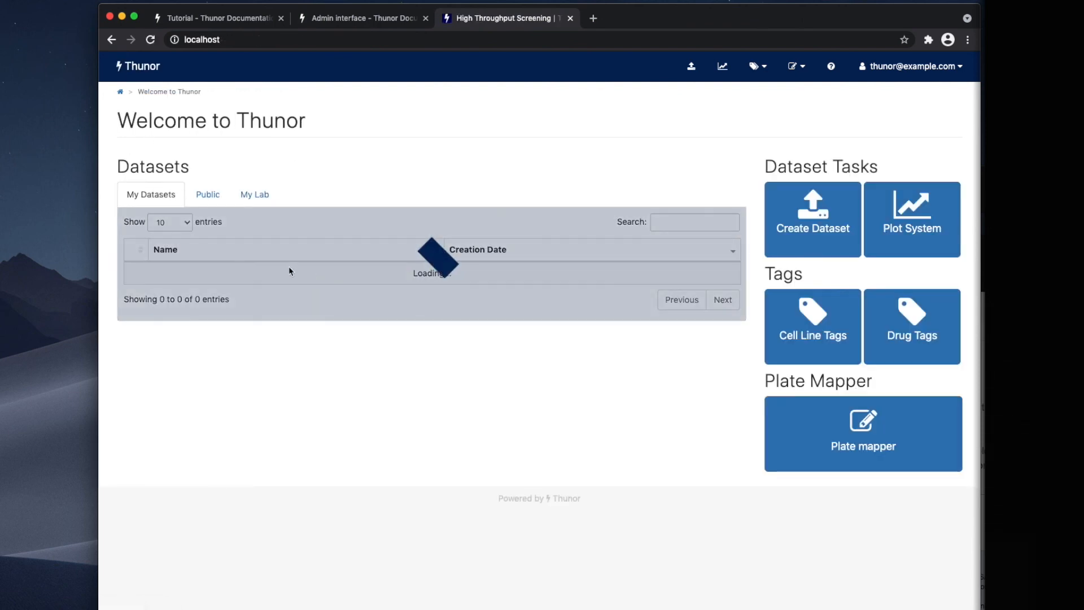
{"action": "left_click", "coordinate": [259, 198]}
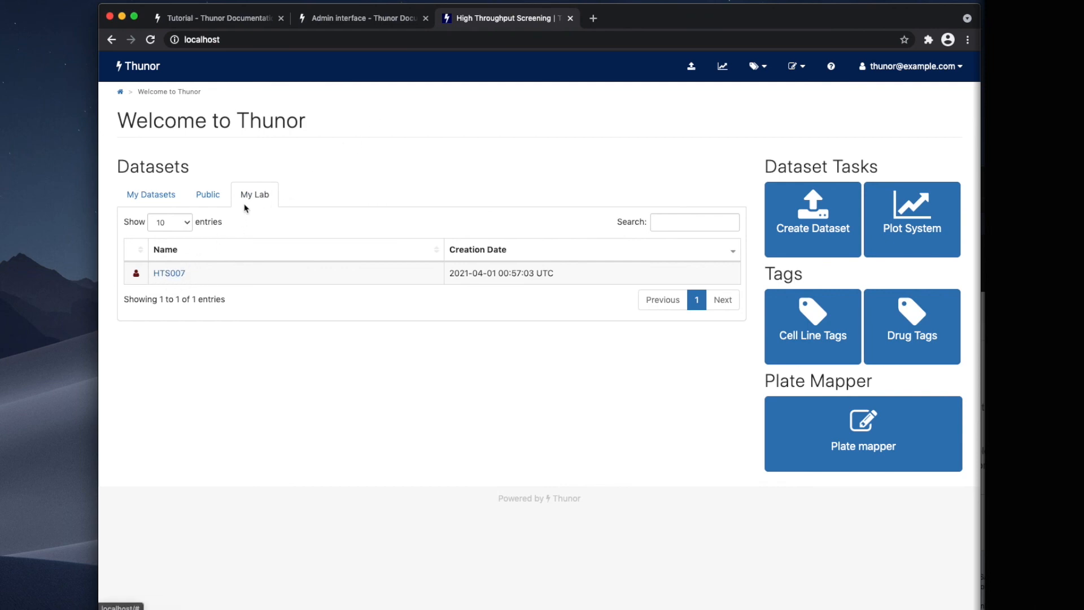
{"action": "left_click", "coordinate": [182, 274]}
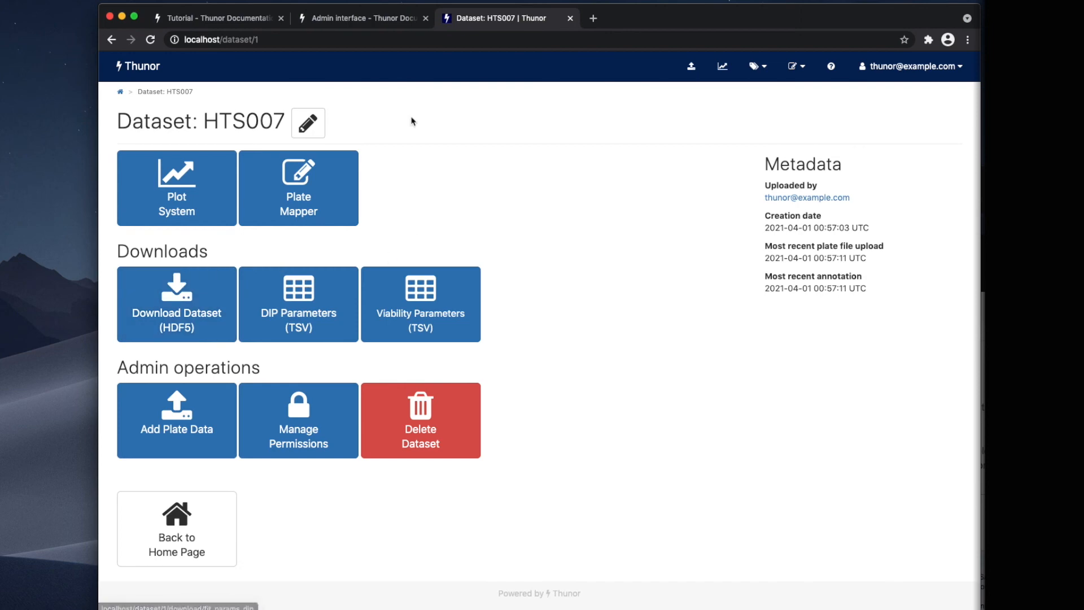
Switch back to the Thunor Web manual and open the Design and components page
{"action": "left_click", "coordinate": [386, 22]}
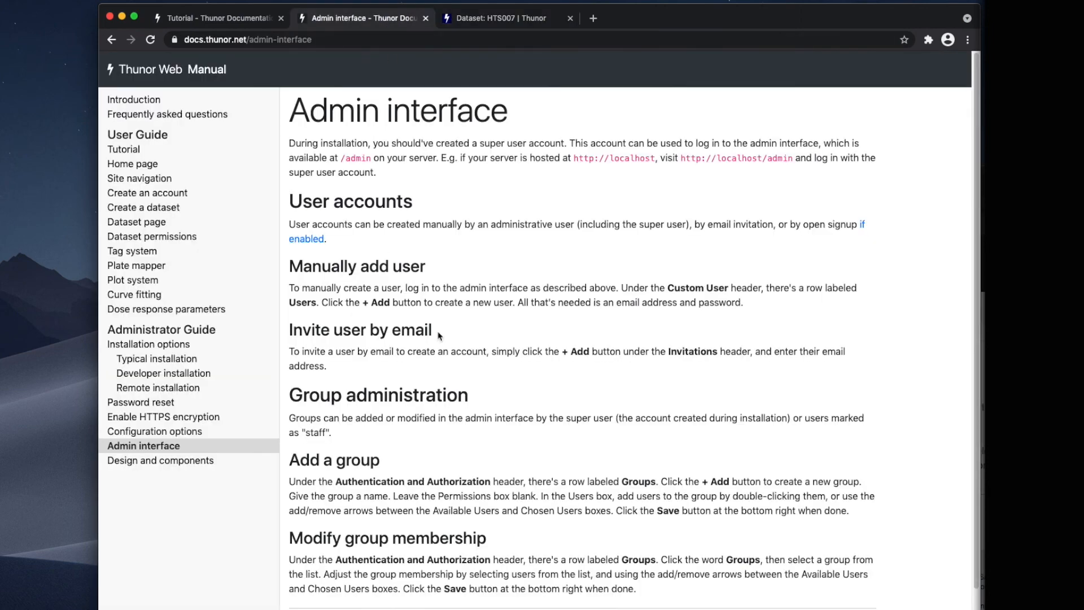
{"action": "left_click", "coordinate": [182, 461]}
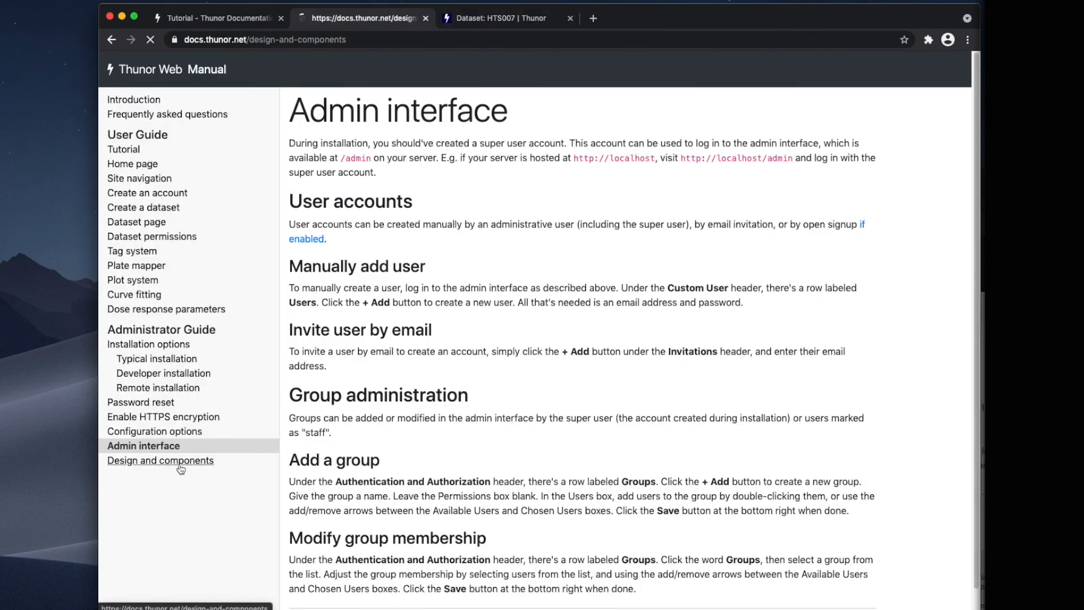